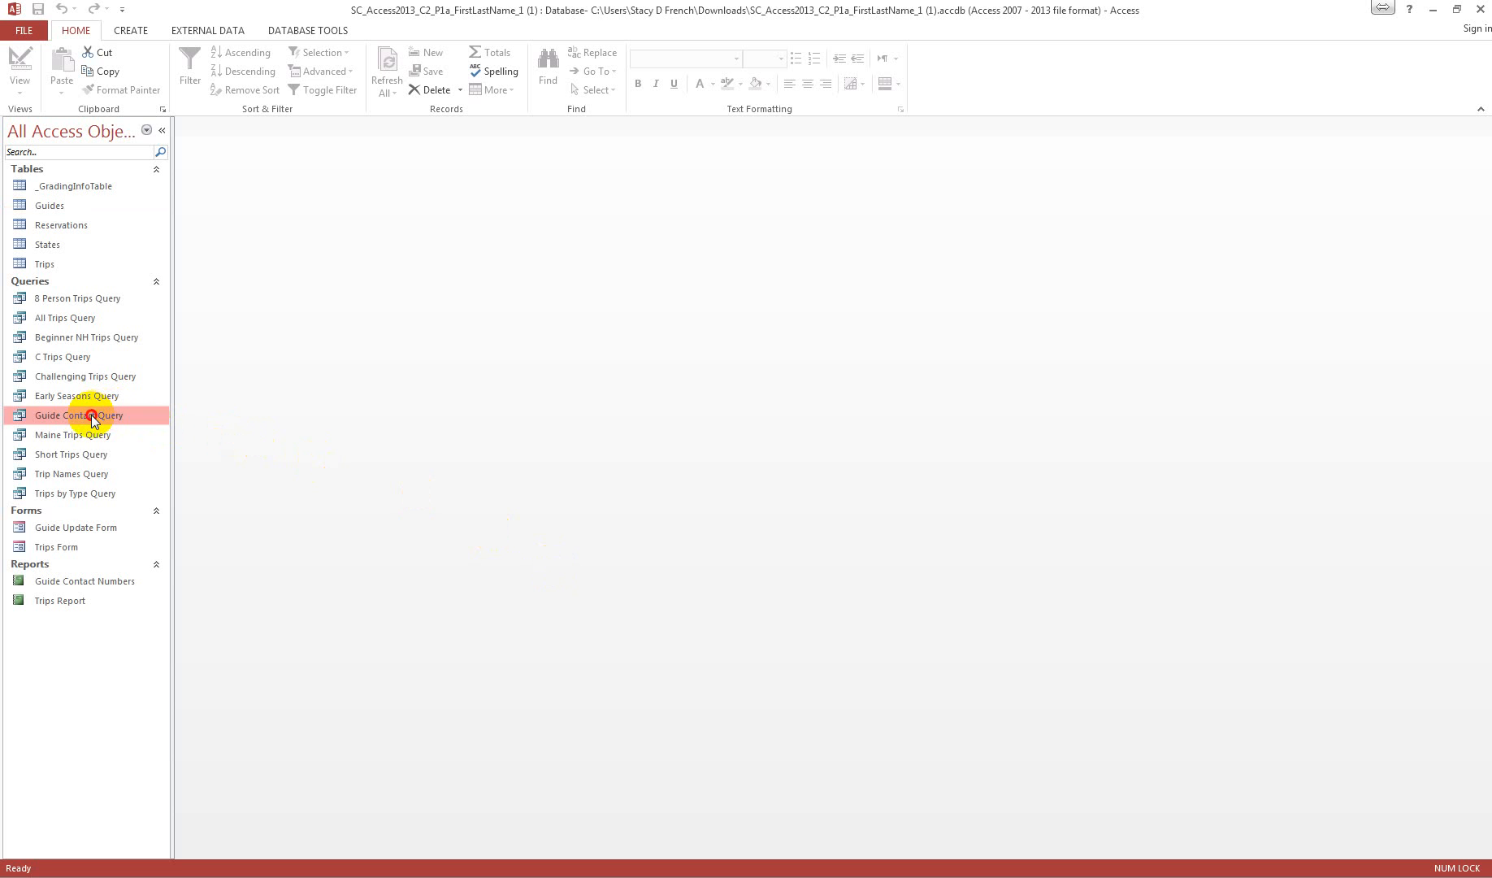
Step: Open Guide Contact Query in Design view and delete the YearsExperience column from its design grid
right_click(94, 415)
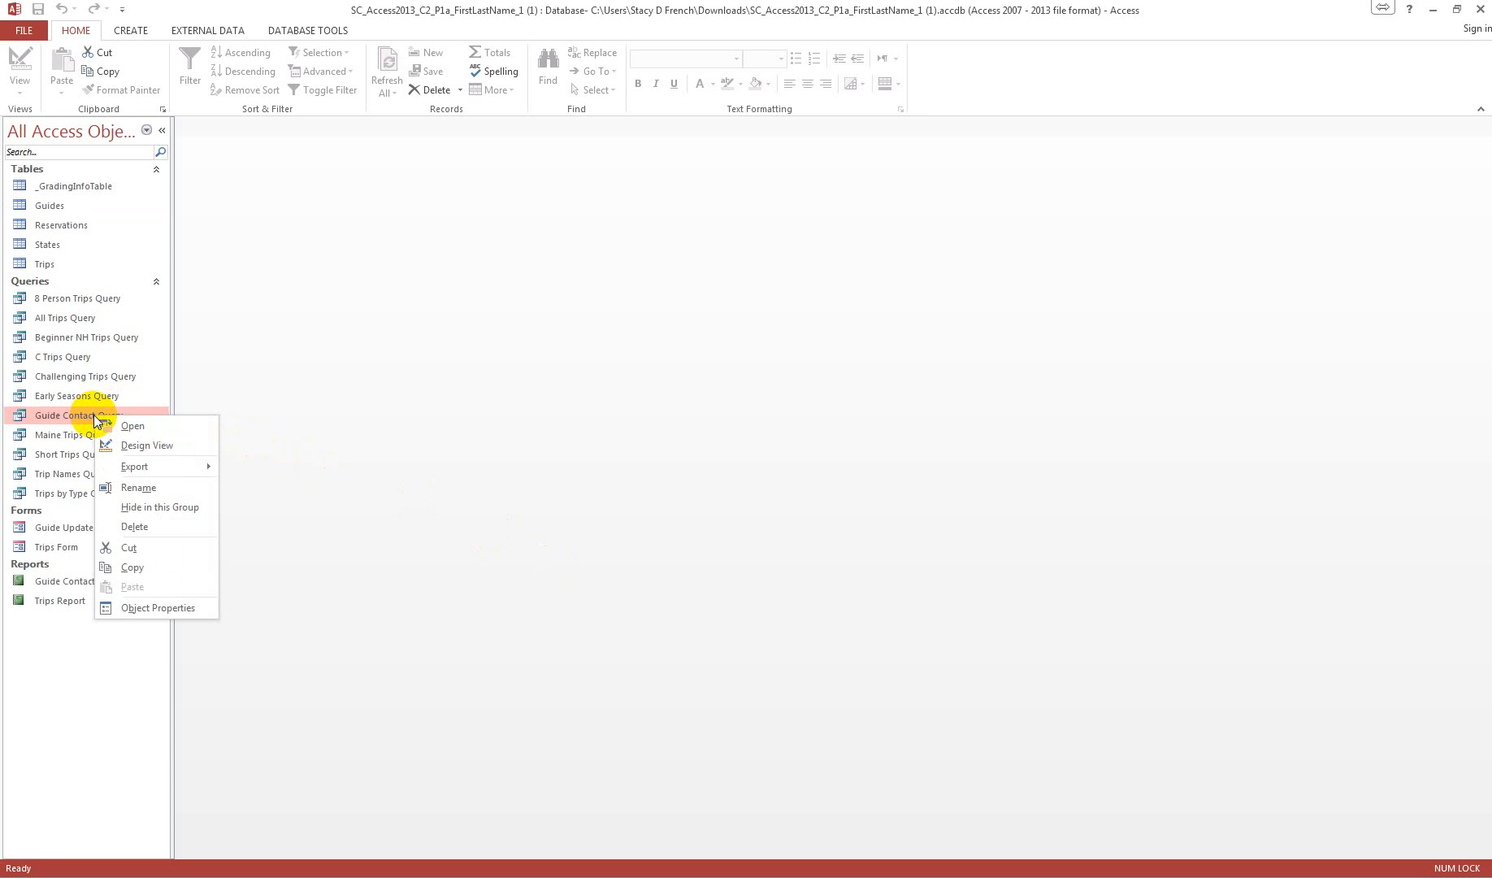
click(160, 446)
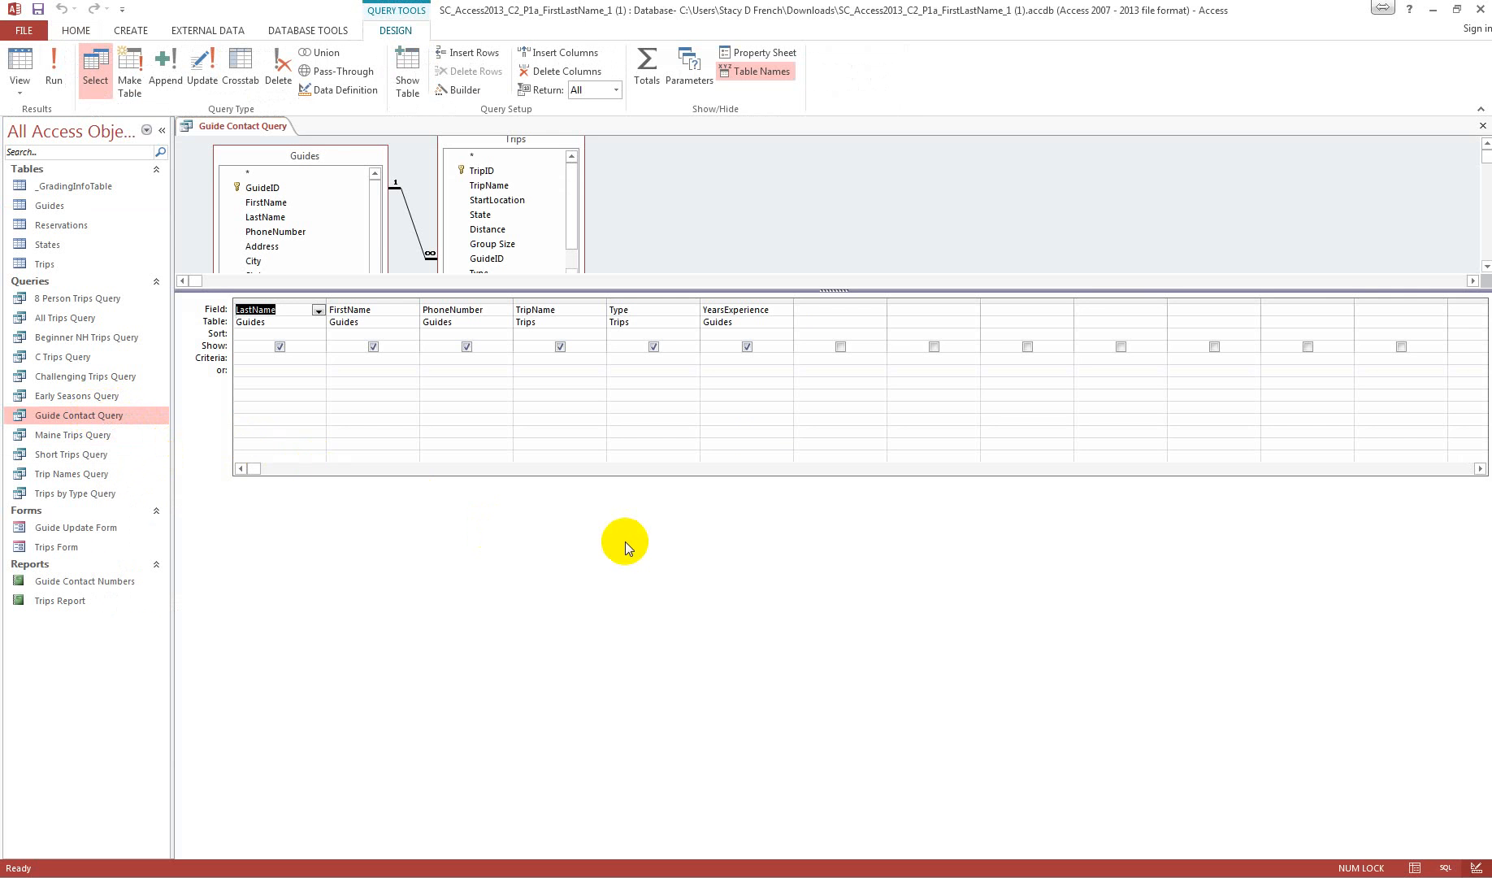
click(745, 298)
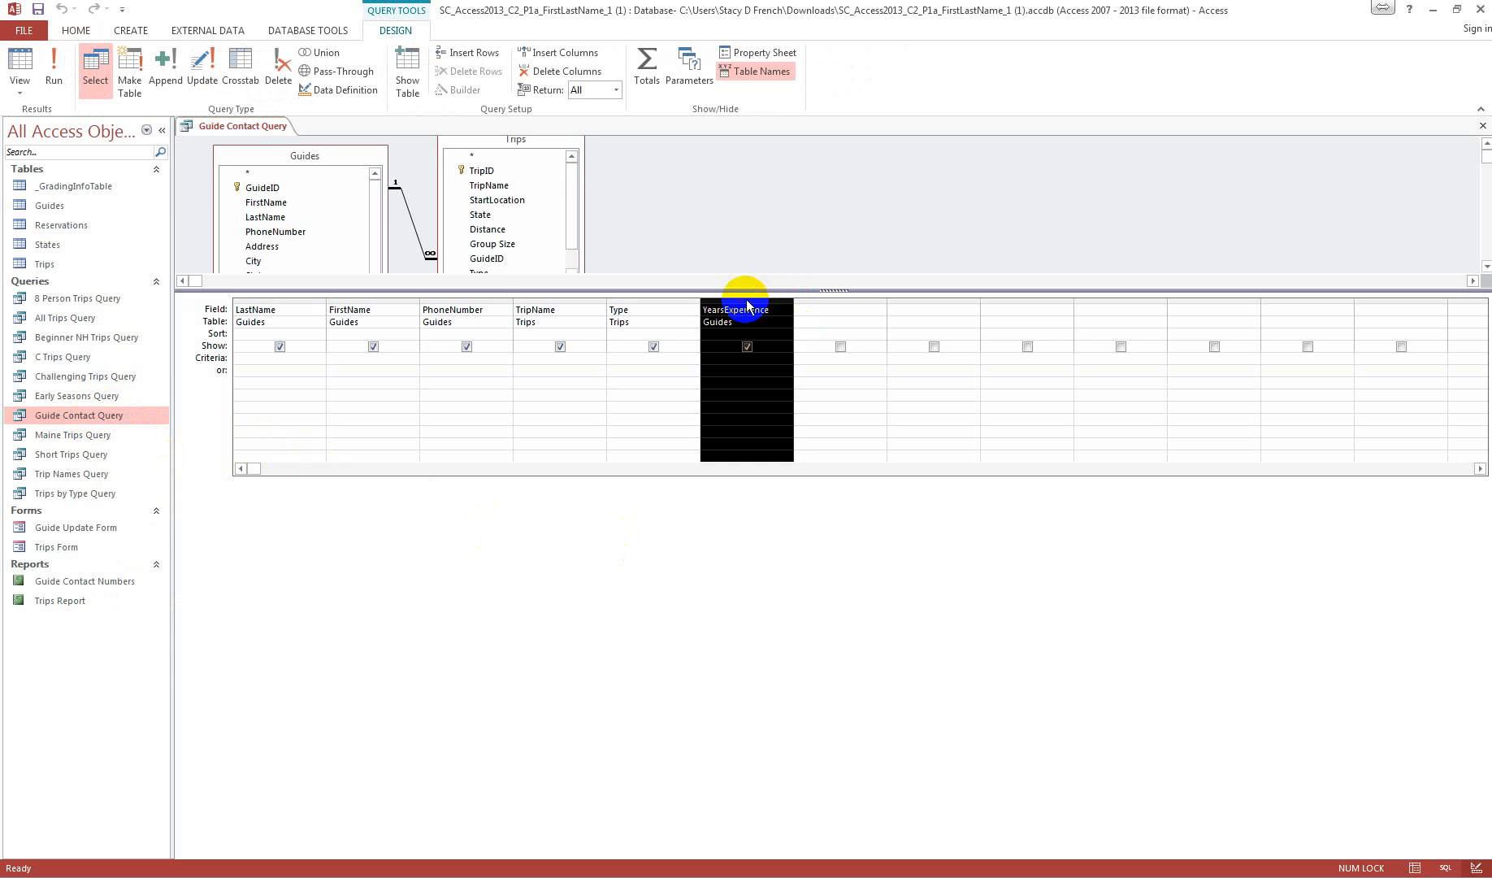
key(Delete)
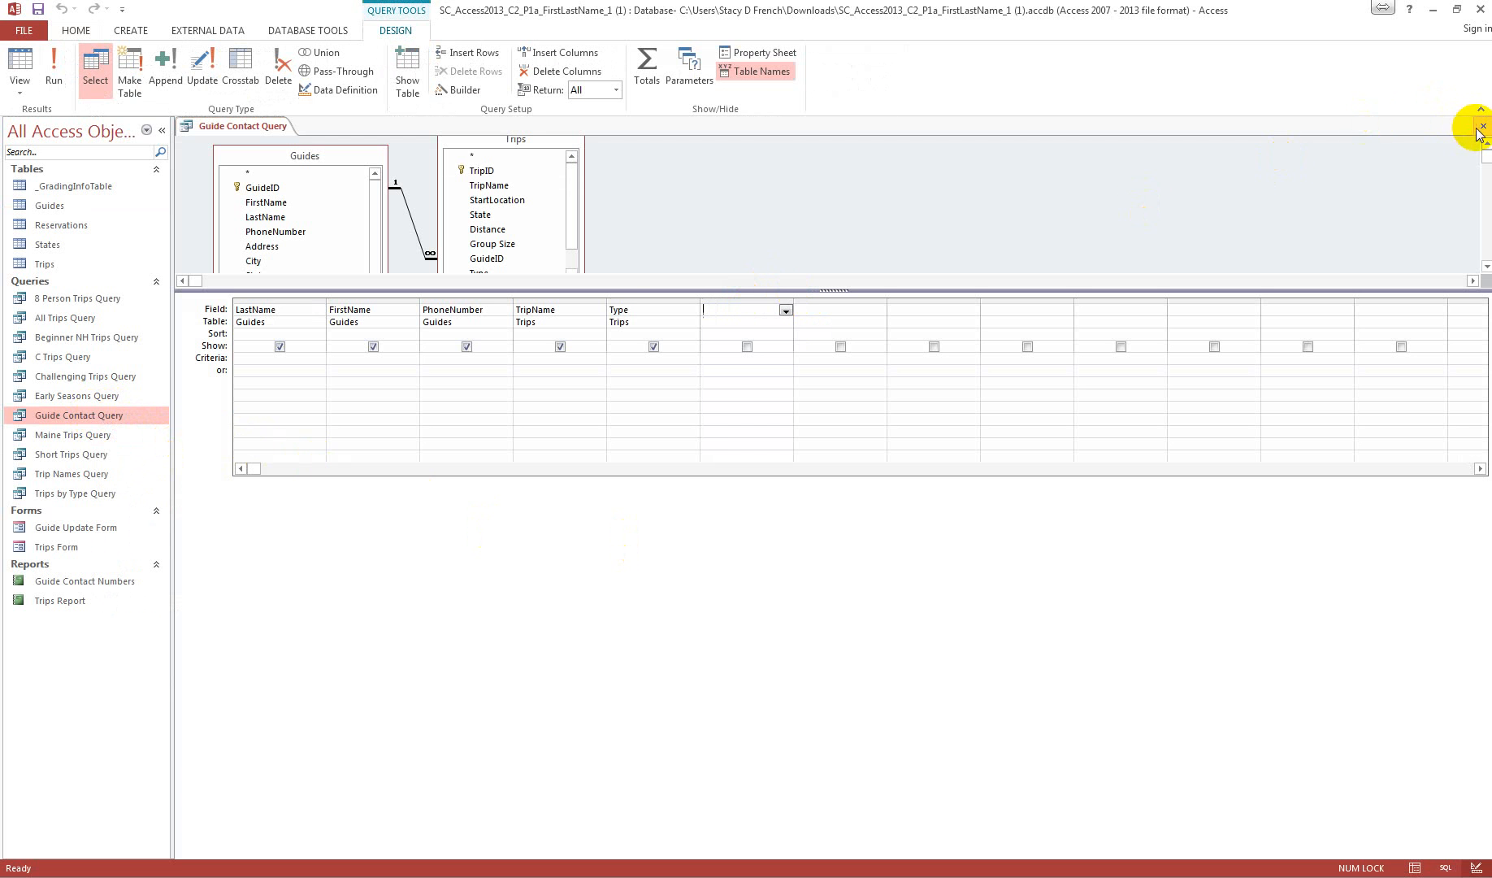
Step: Run Guide Contact Query and close it, saving the design changes
click(54, 63)
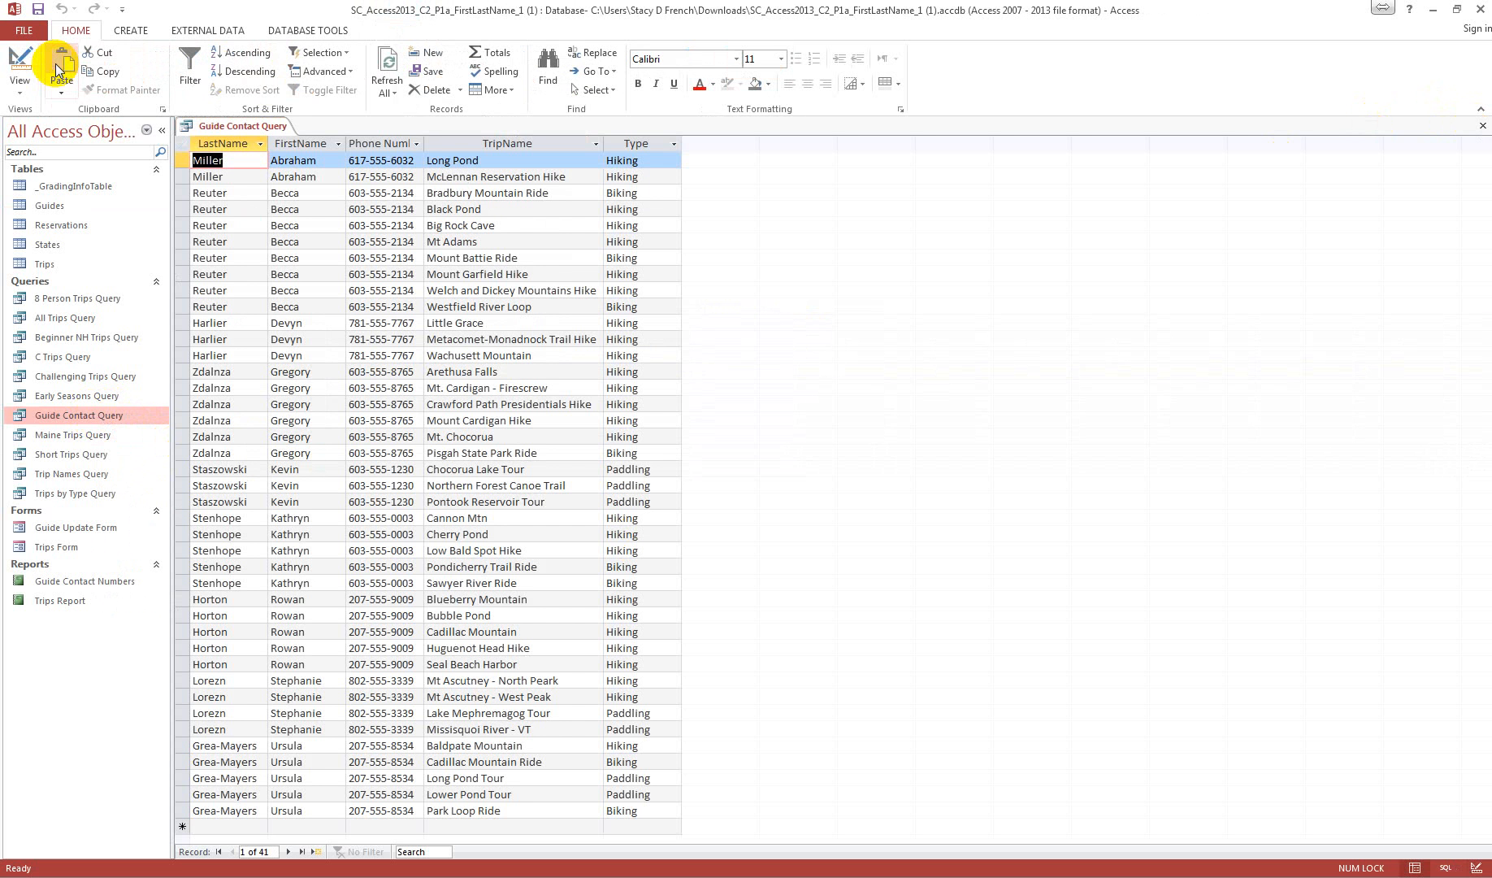
click(1484, 130)
click(684, 491)
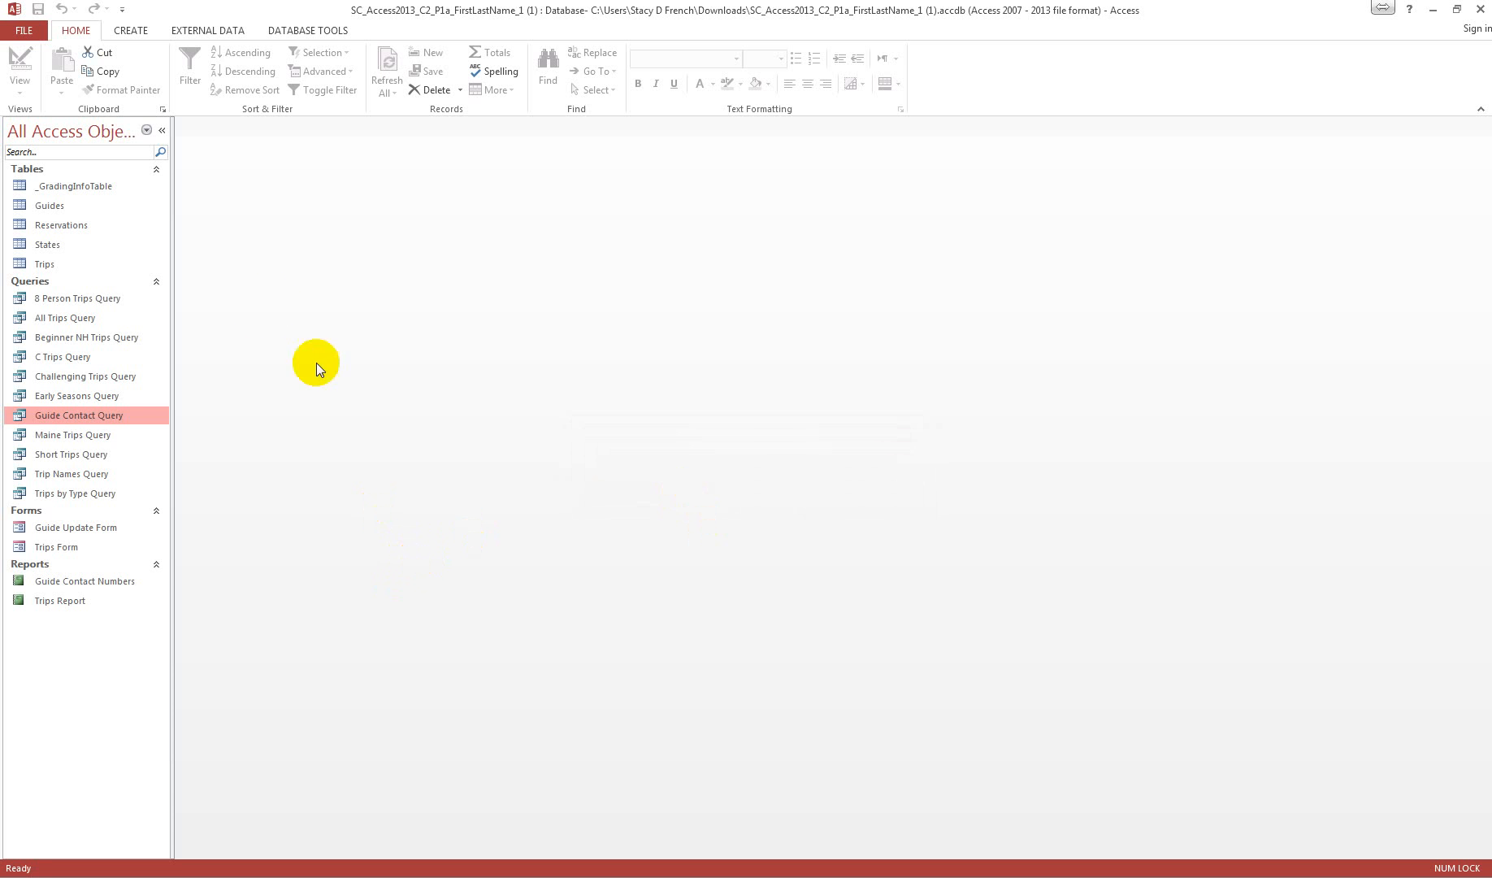
Step: Create a new query in Design view based on the Guides table
click(55, 205)
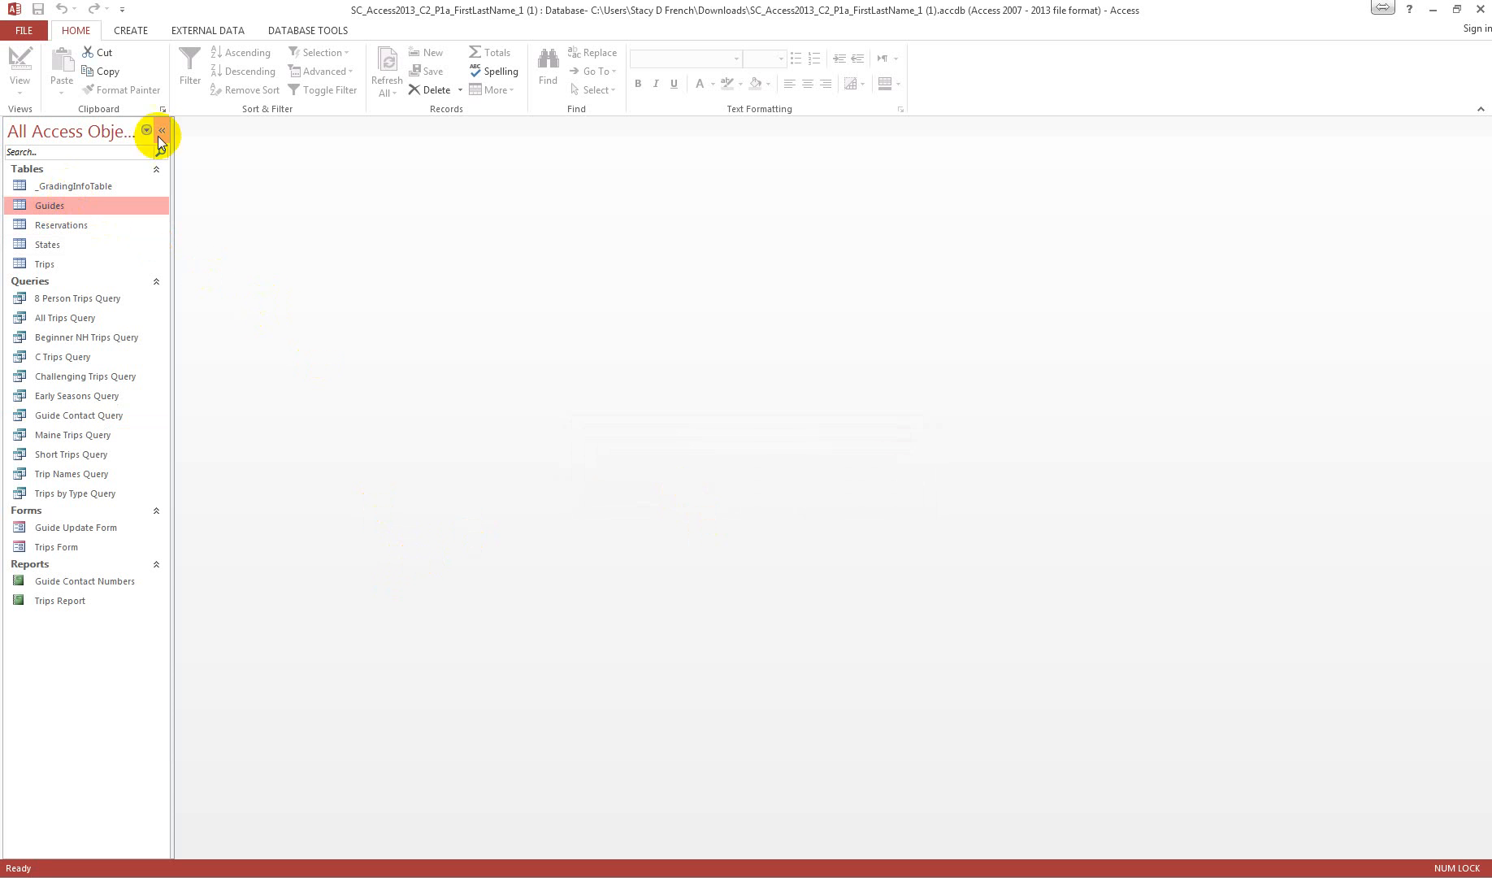
click(130, 30)
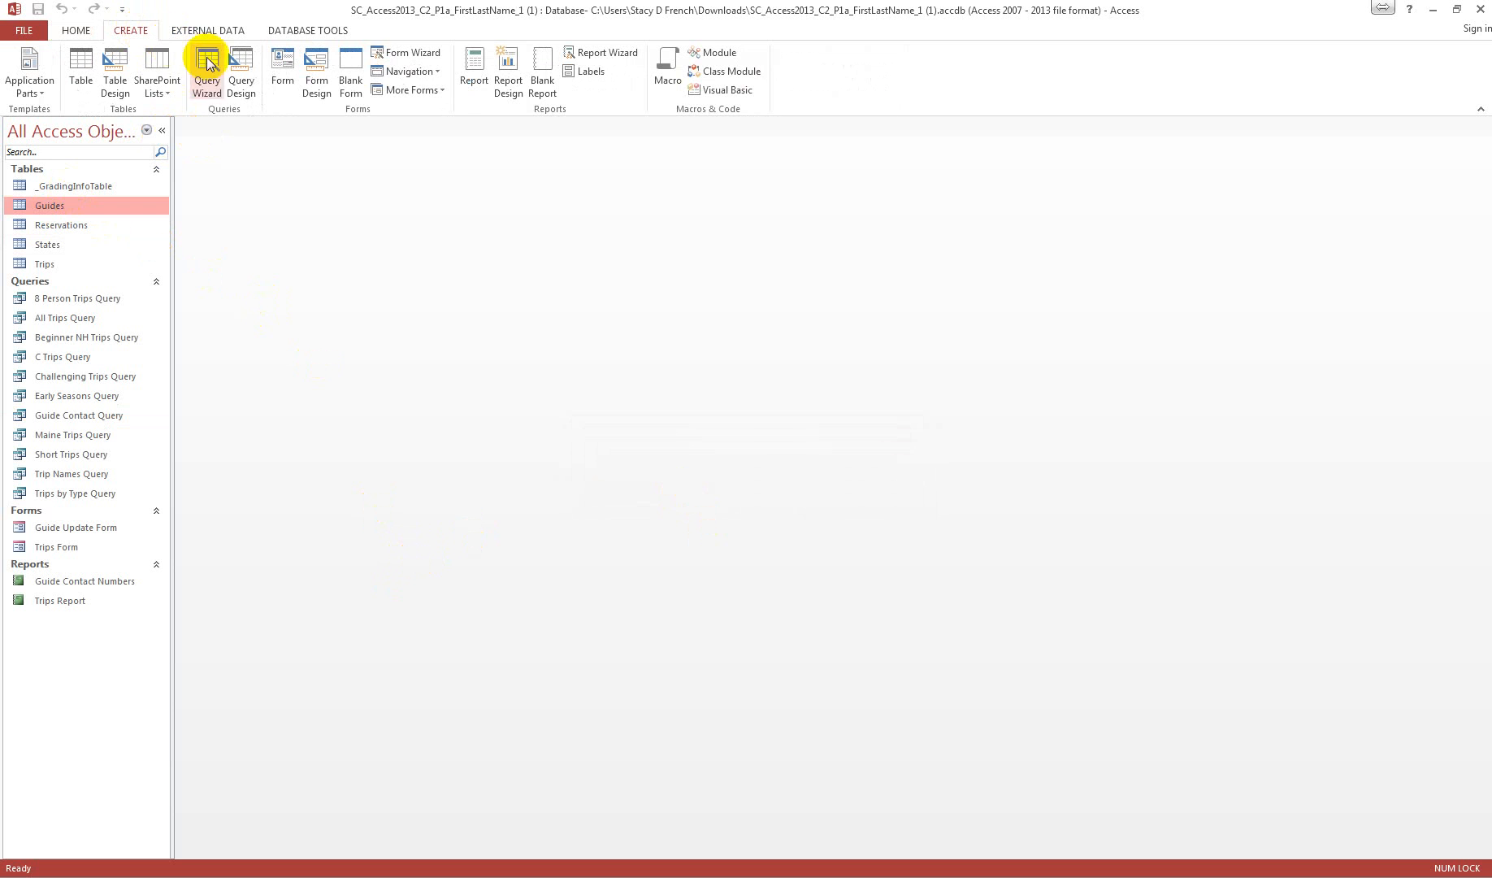
click(241, 65)
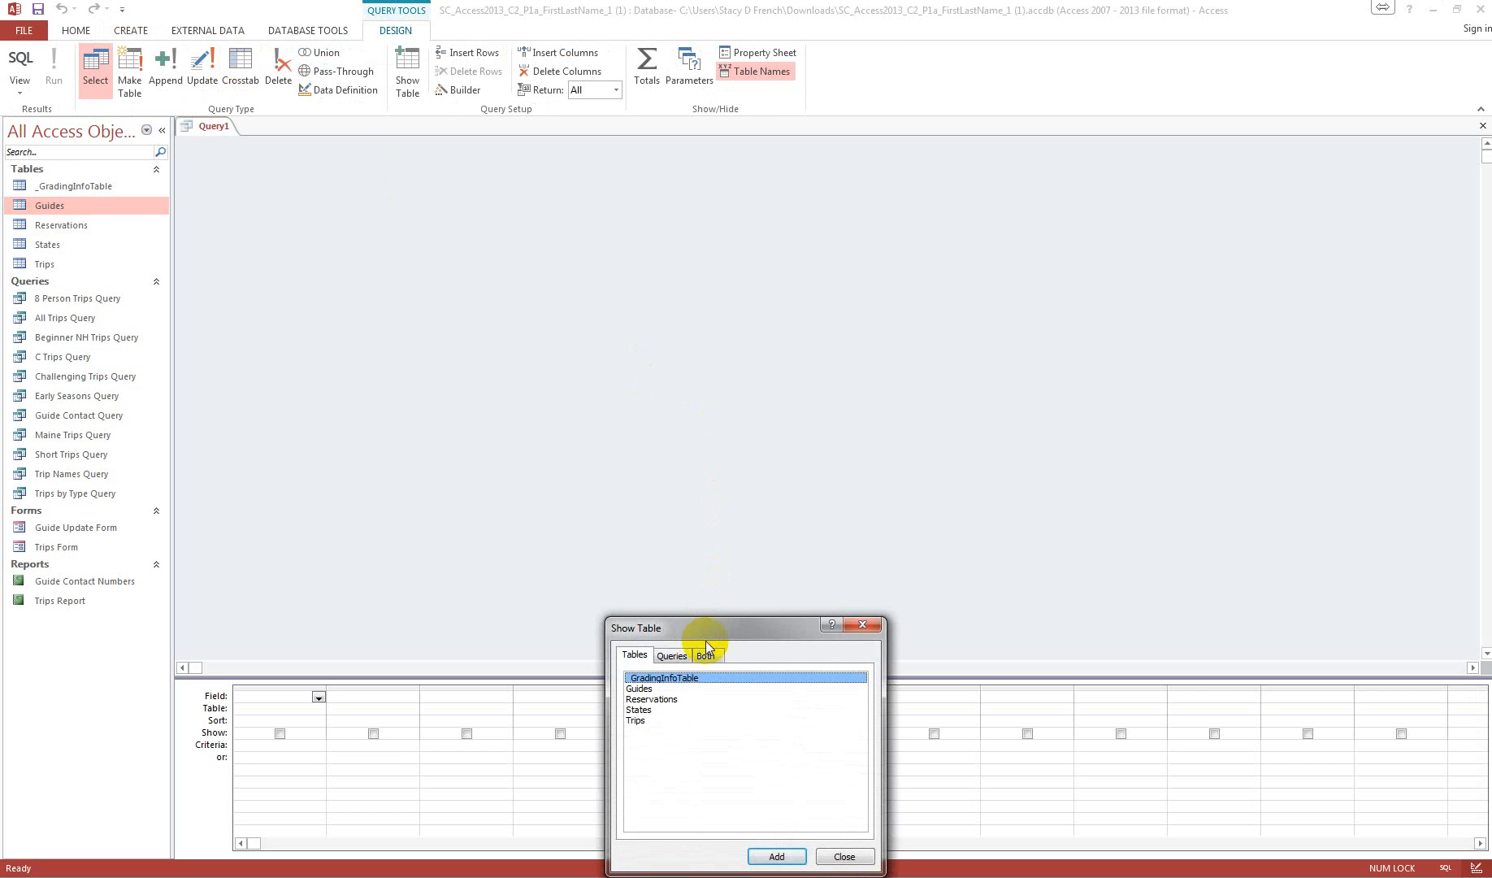
drag(705, 637, 443, 189)
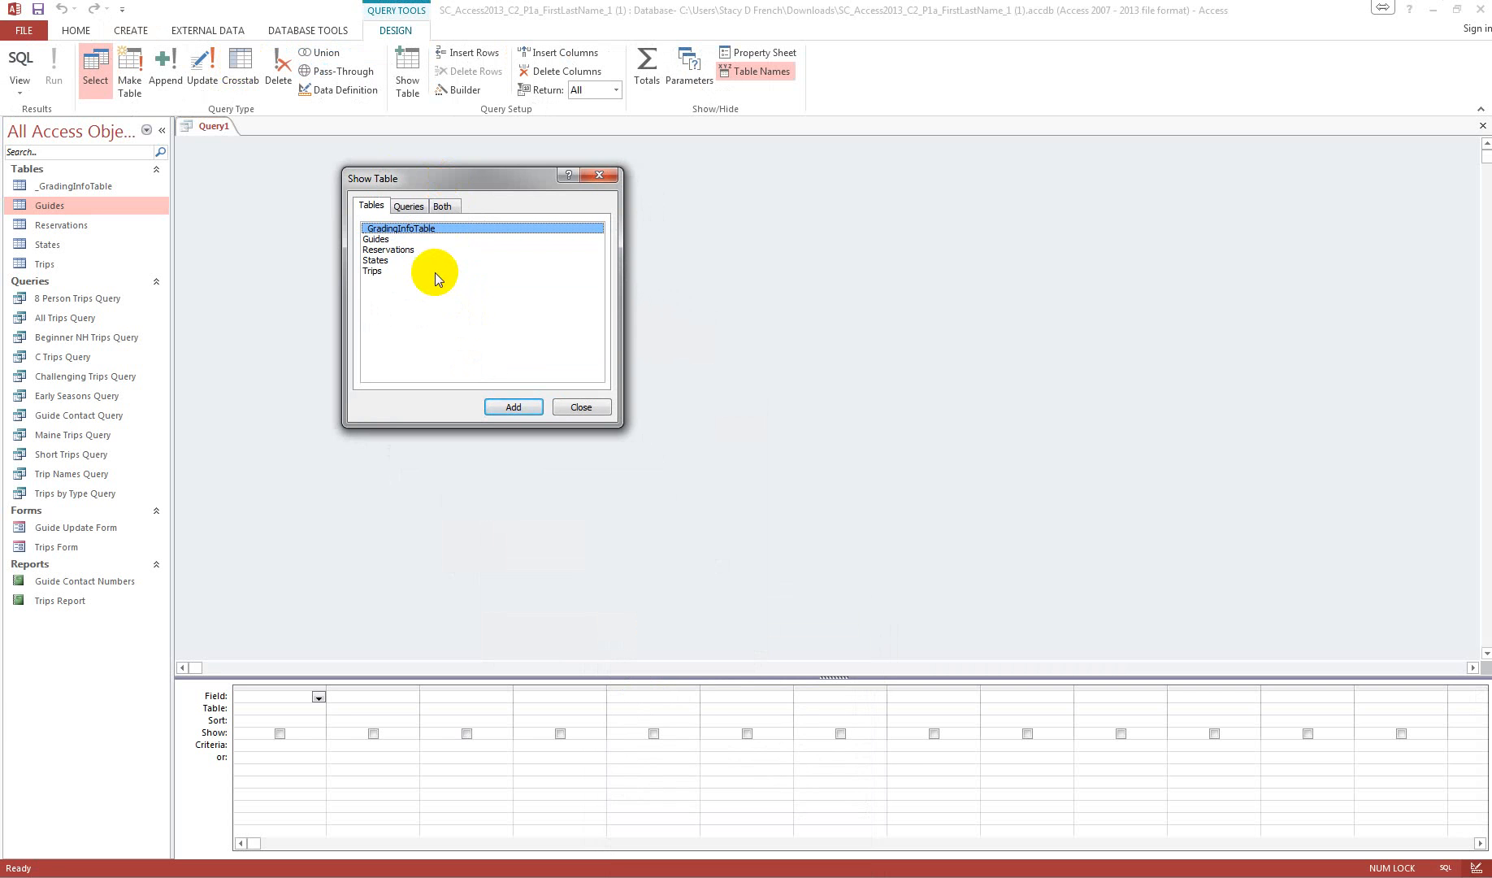
click(381, 239)
click(518, 412)
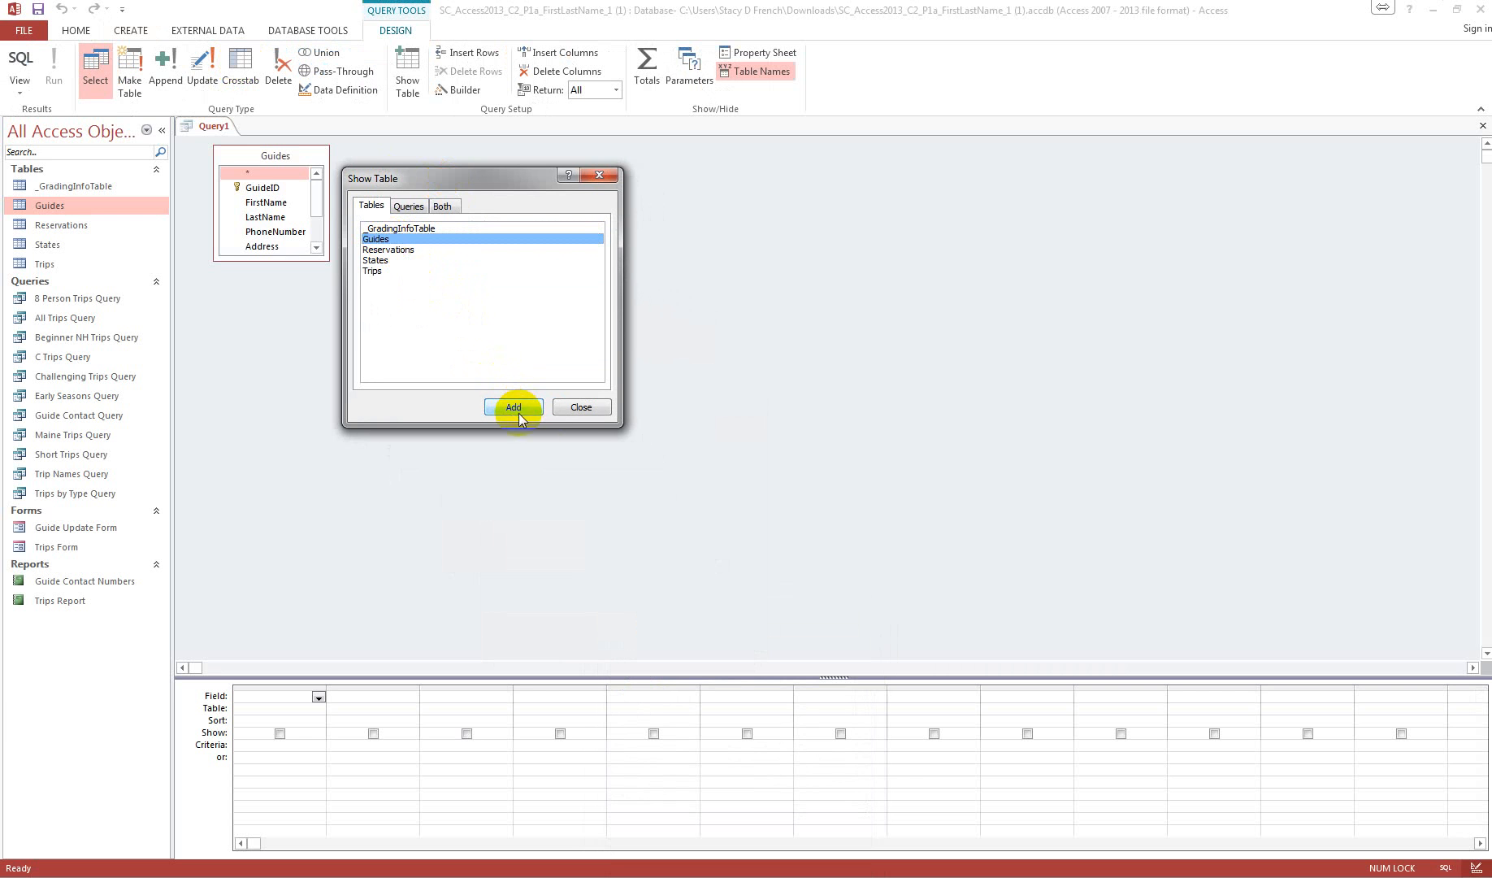
click(582, 407)
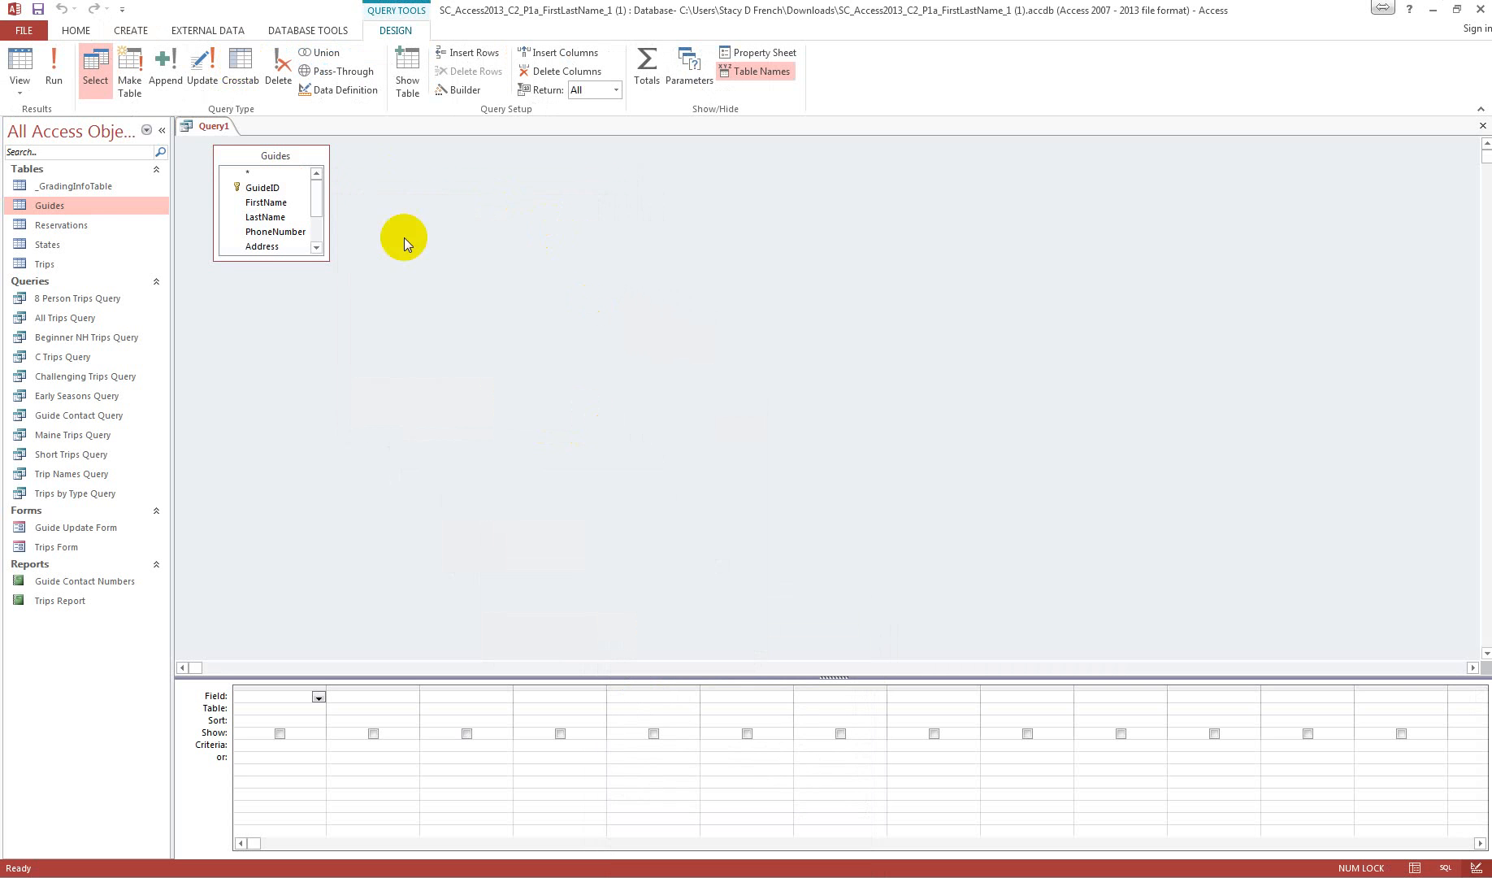
Step: Add GuideID, FirstName, LastName and YearsExperience from Guides to the query grid, sorting YearsExperience in ascending order
drag(293, 259, 303, 342)
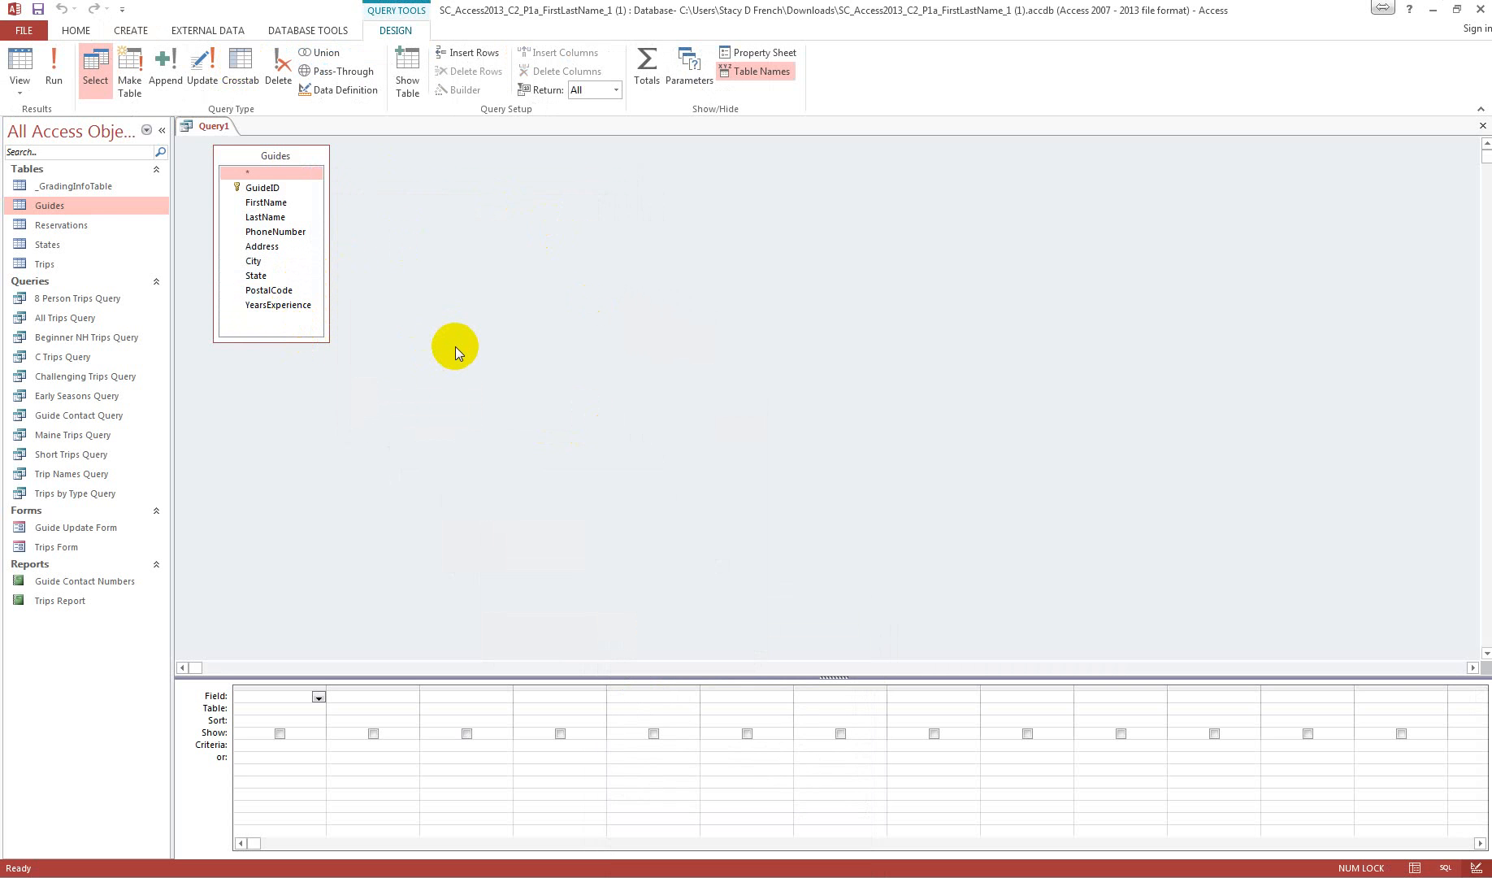
double_click(263, 188)
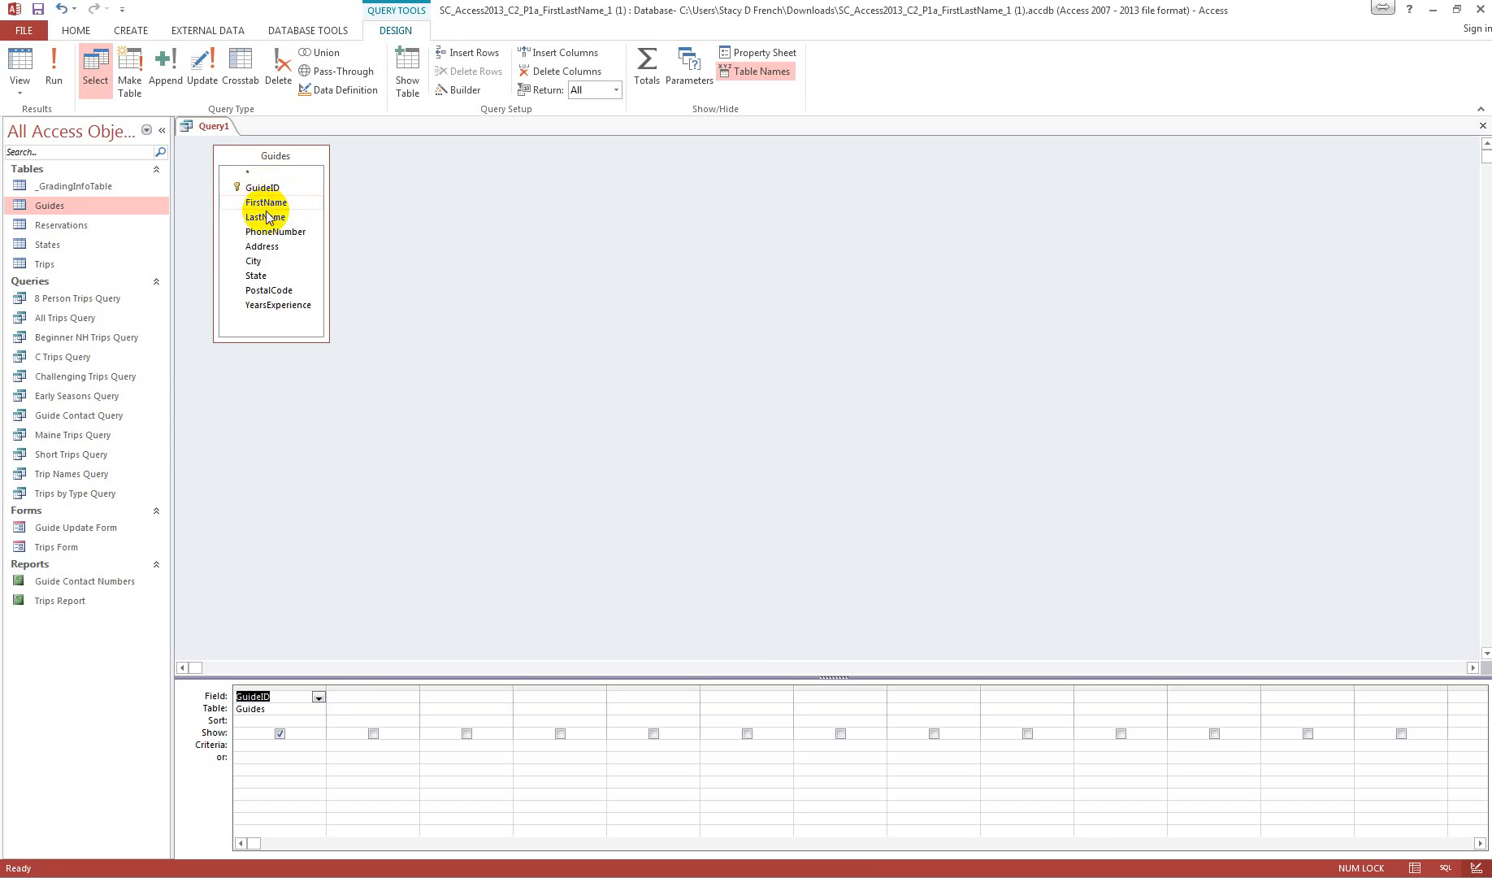
double_click(265, 203)
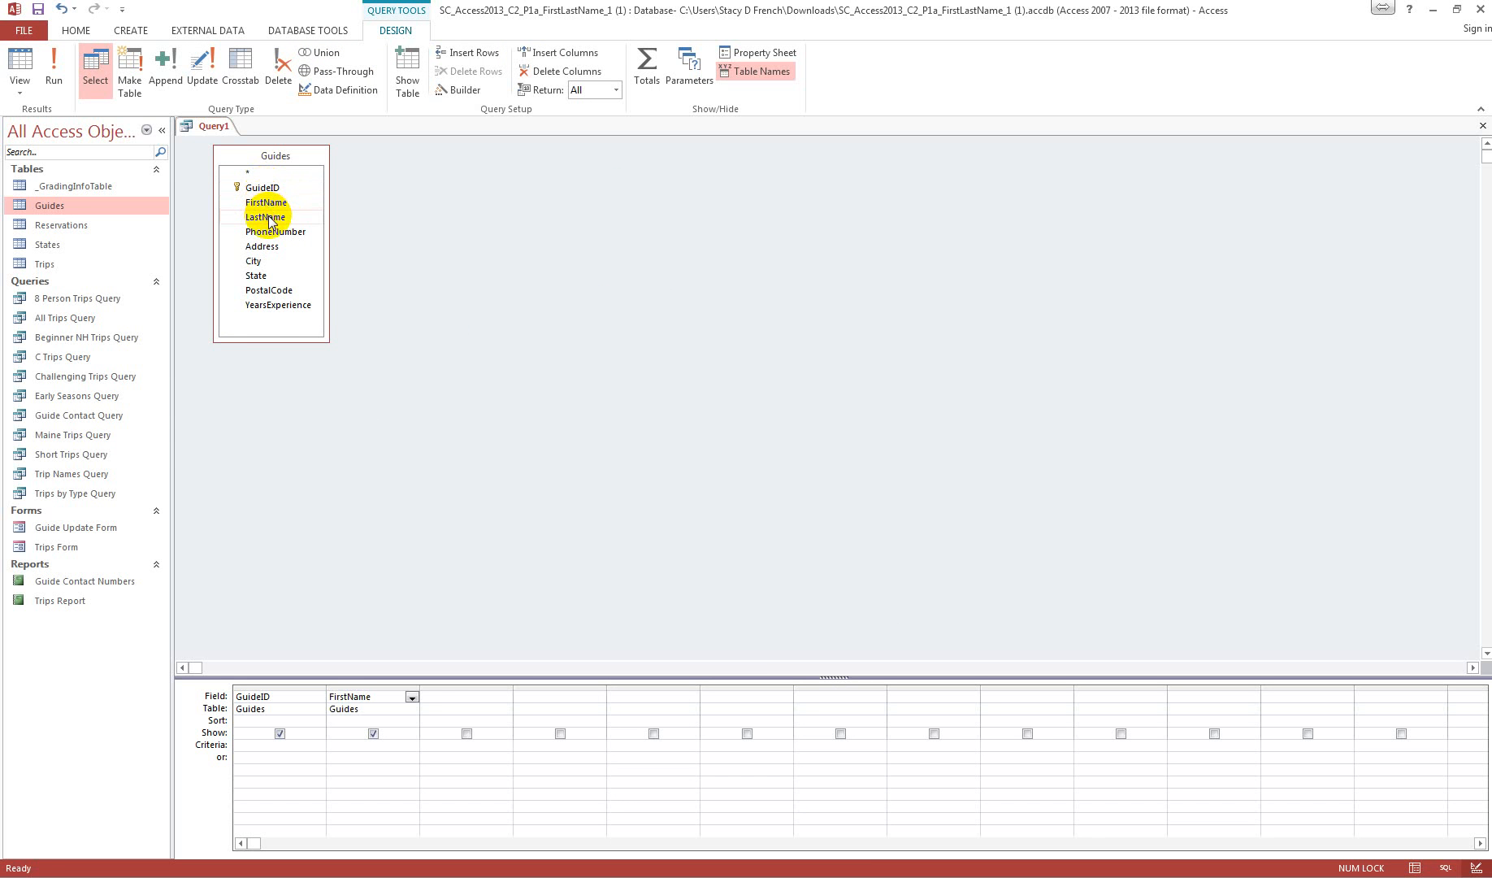
double_click(265, 217)
double_click(280, 305)
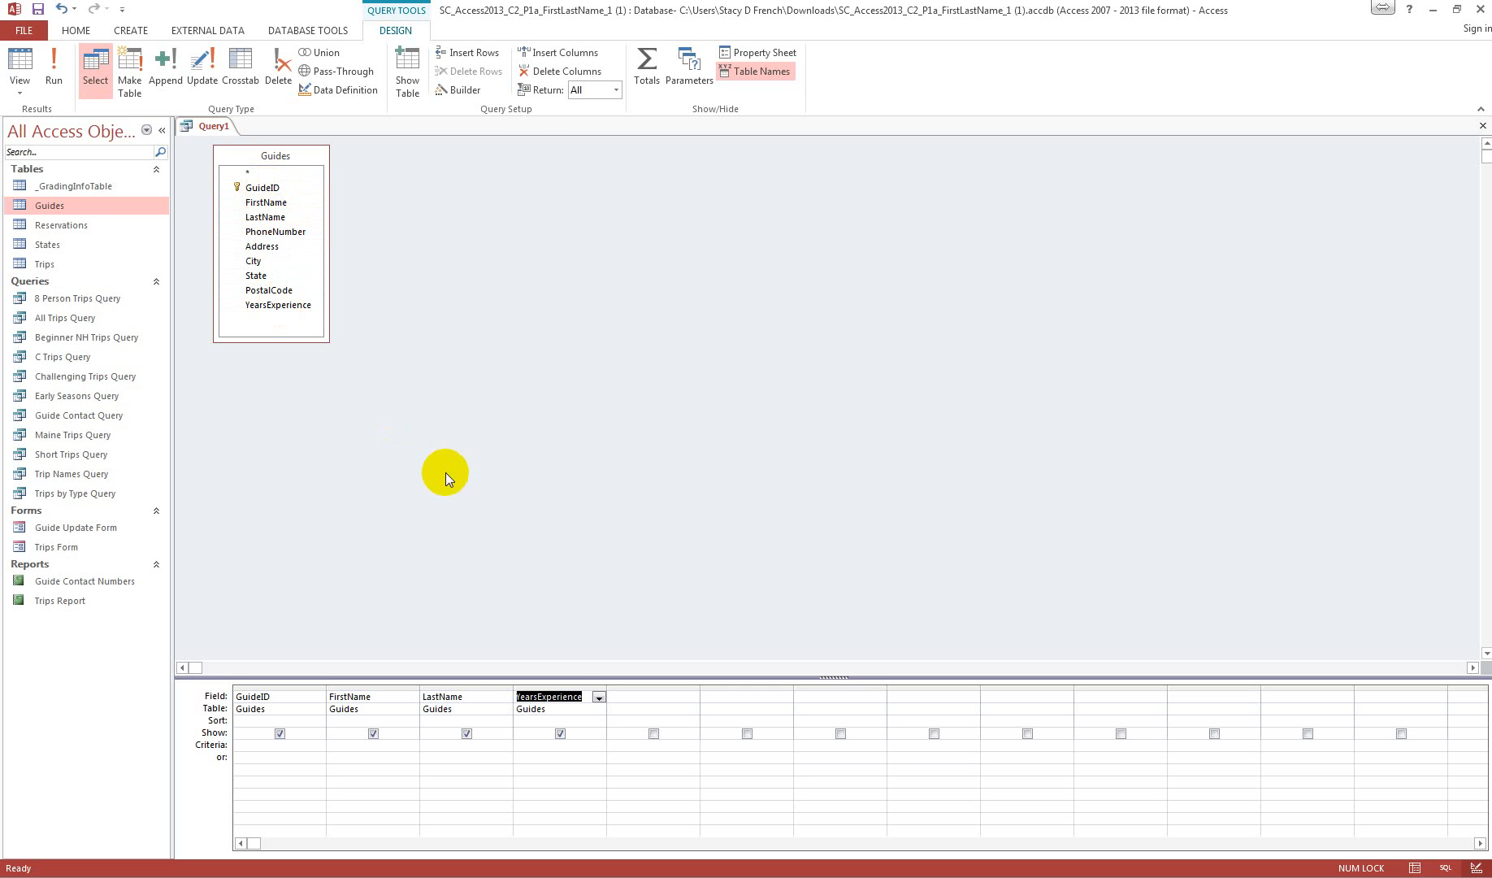
click(597, 722)
click(587, 731)
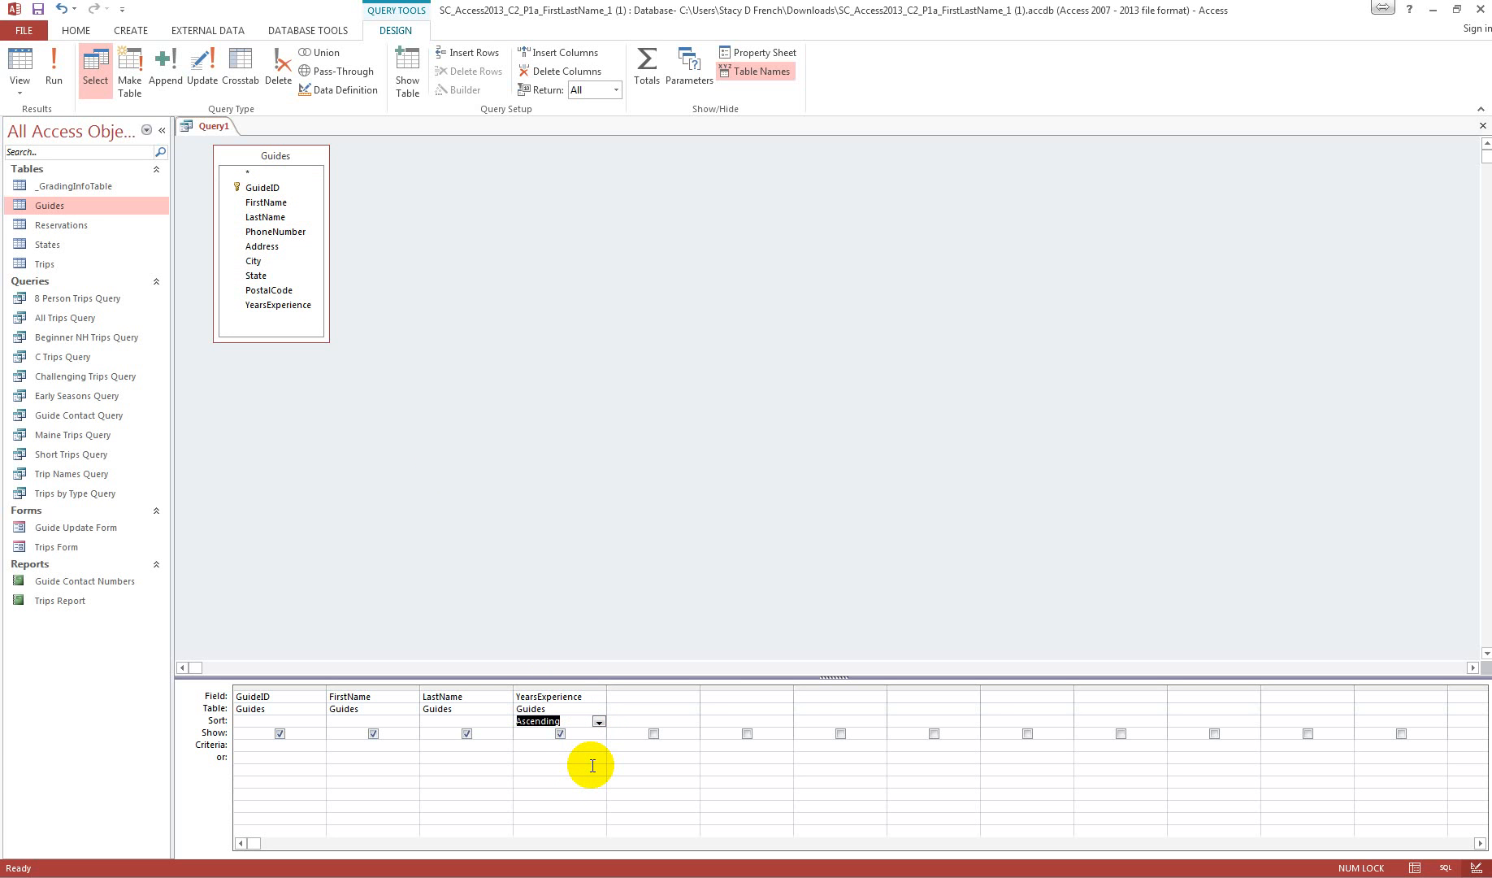
Step: Save the query as Guide Experience Query and run it, closing its results after viewing
right_click(207, 127)
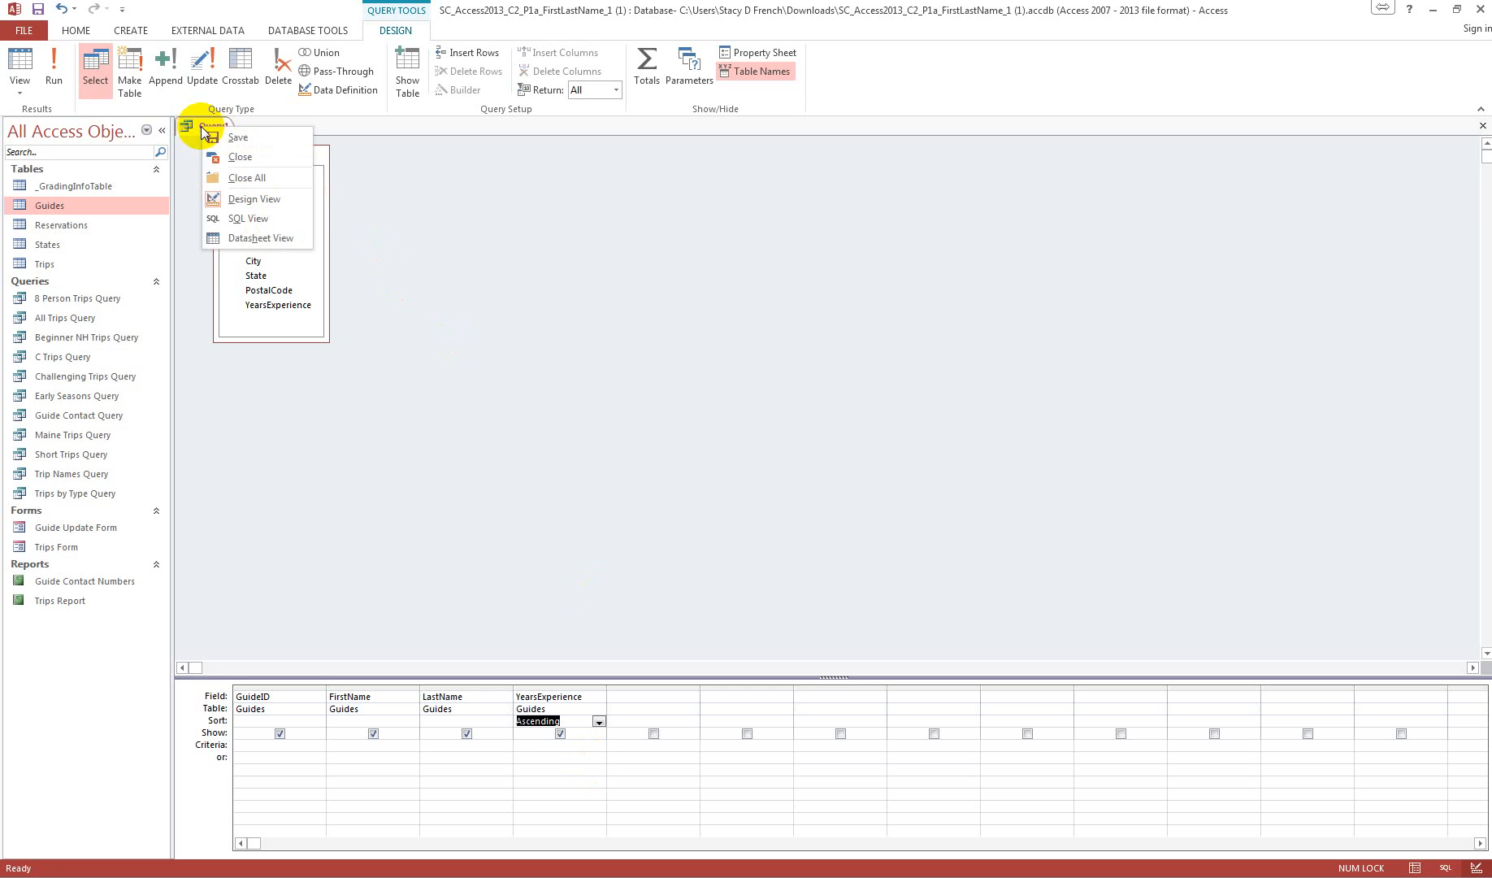
click(230, 139)
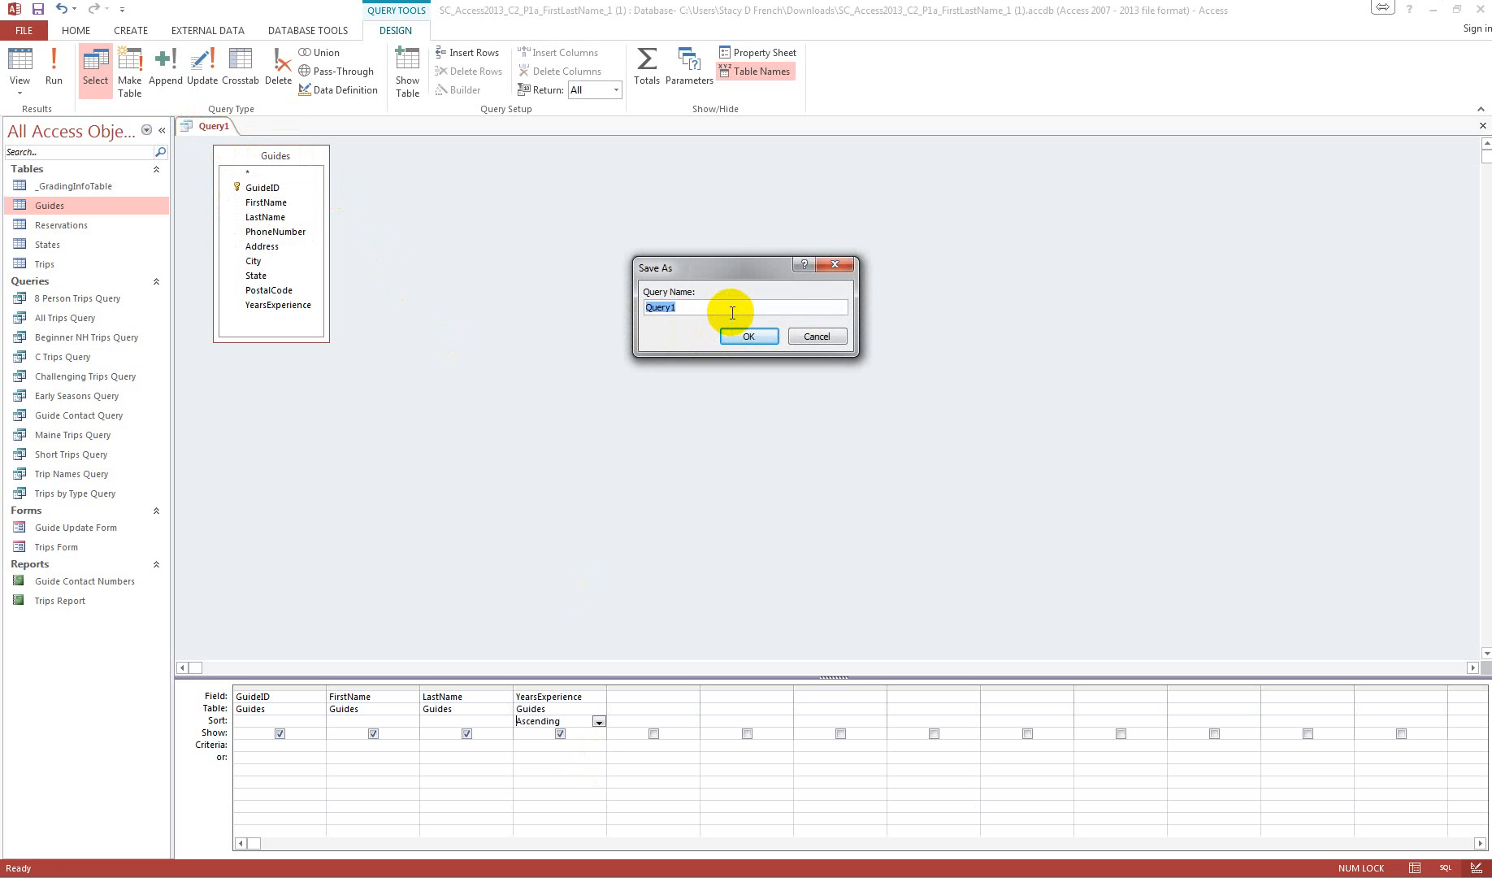
text(Guide Experience Query)
click(745, 336)
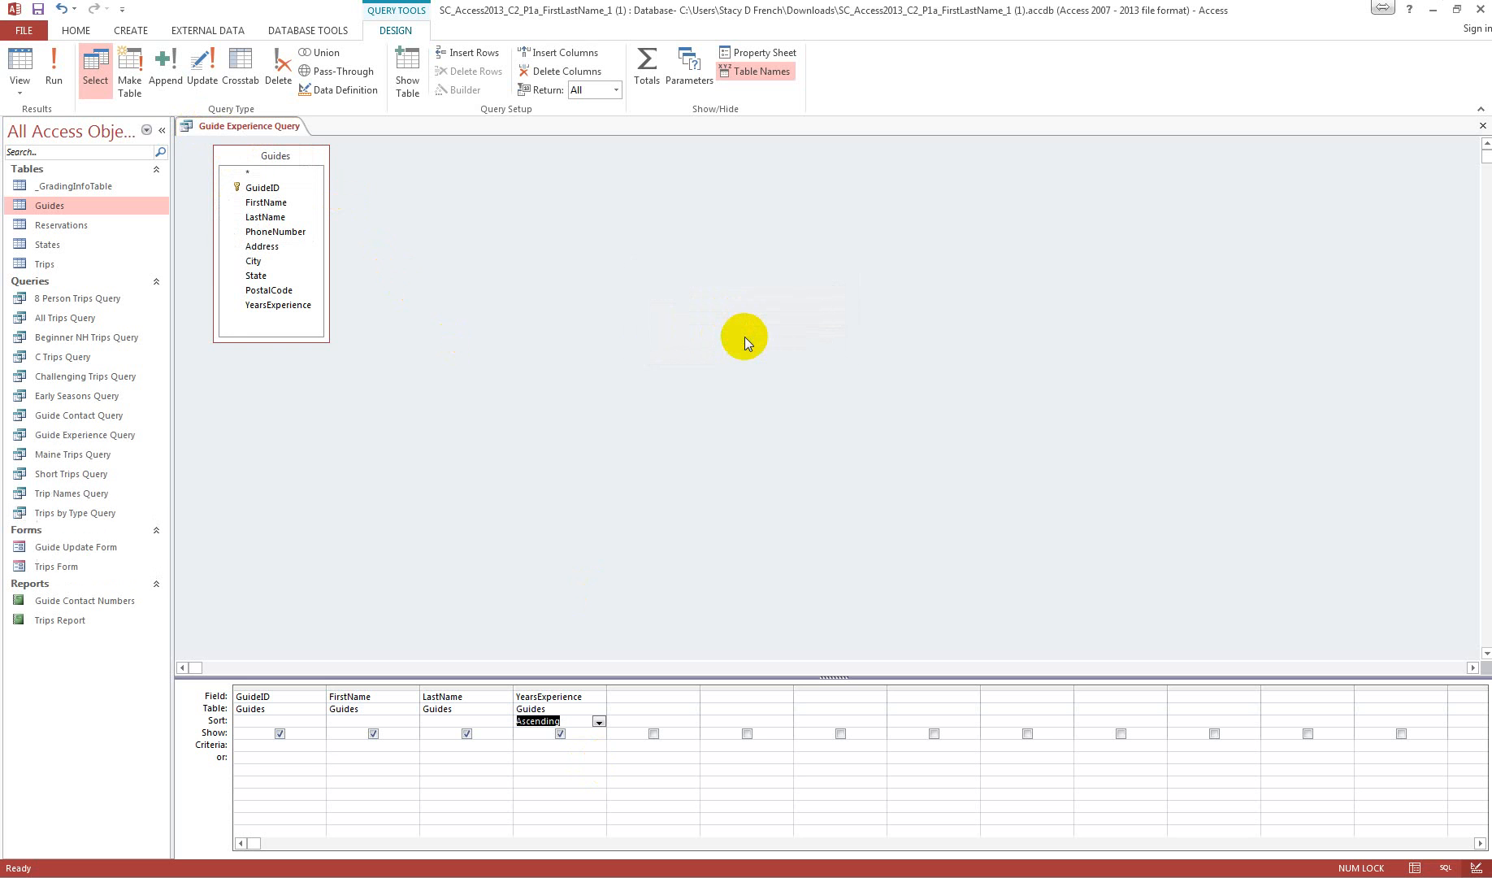
click(55, 69)
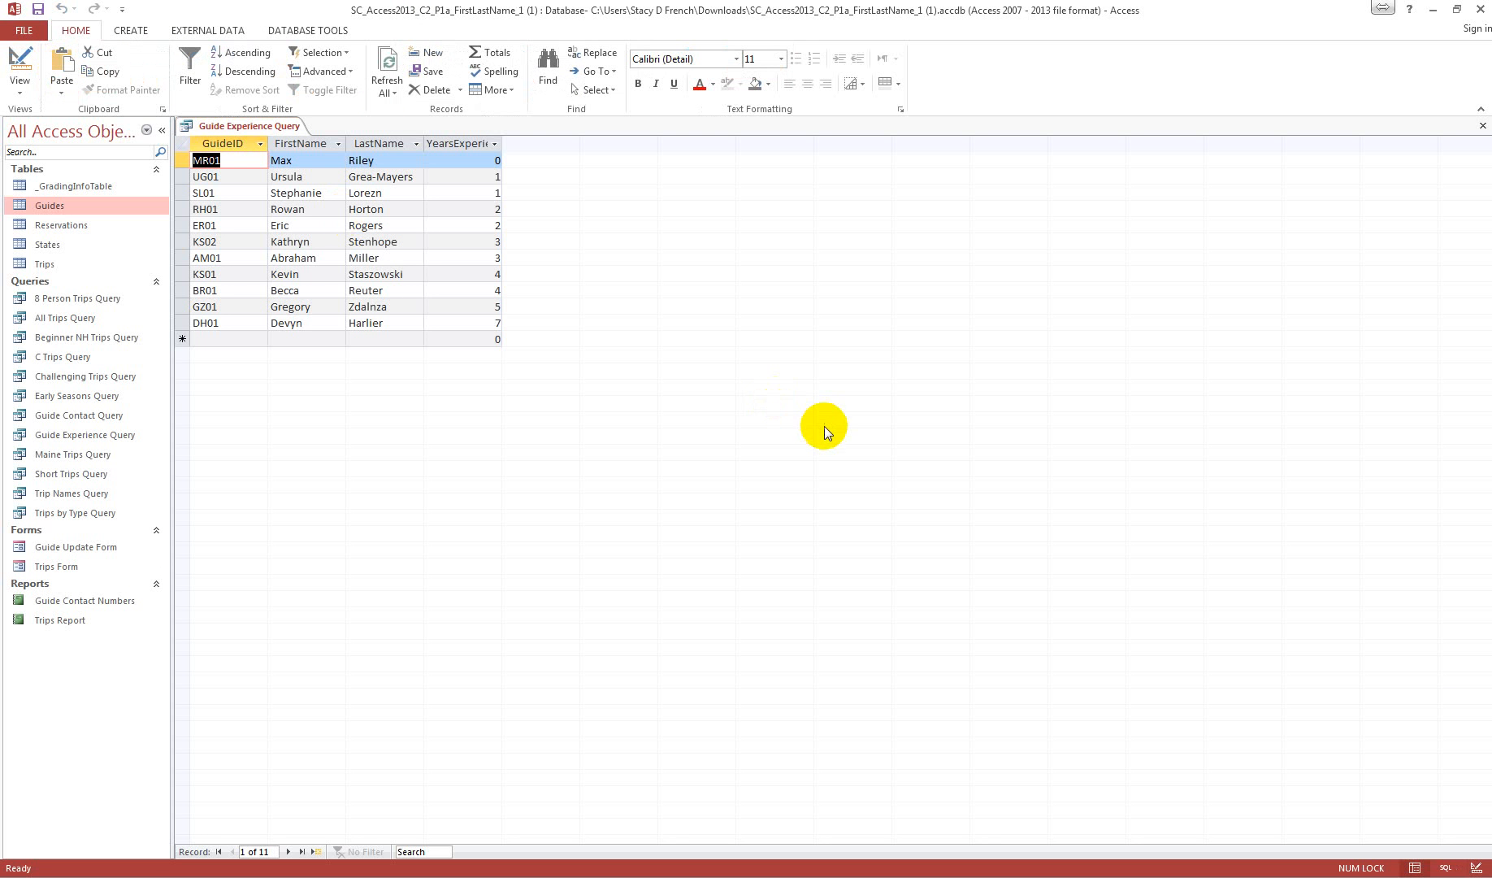
click(1482, 126)
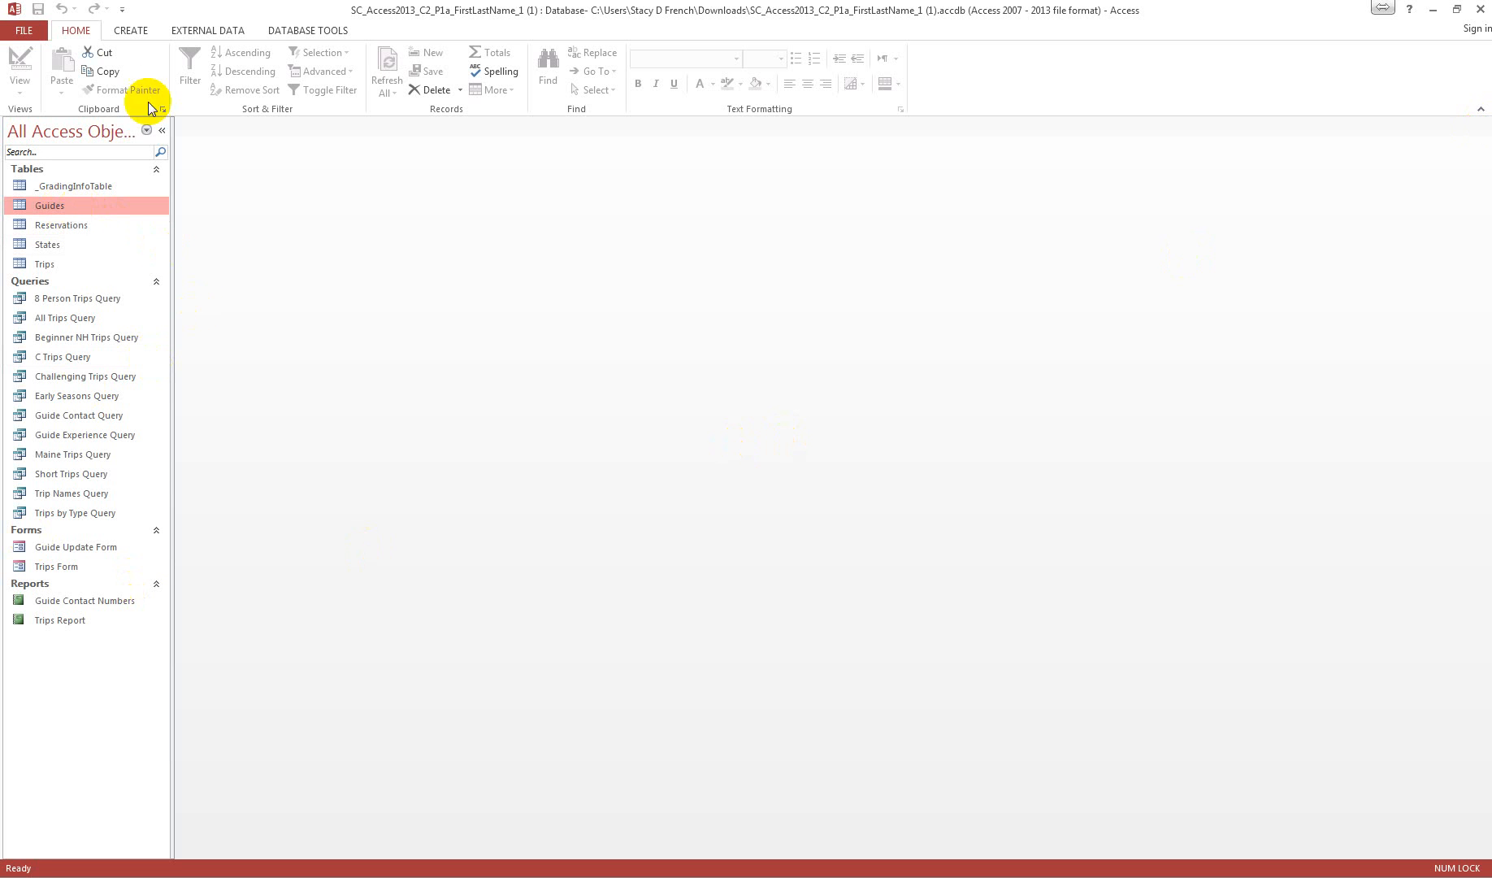
Step: Start another query in Design view and add only the Guides table to it
click(140, 31)
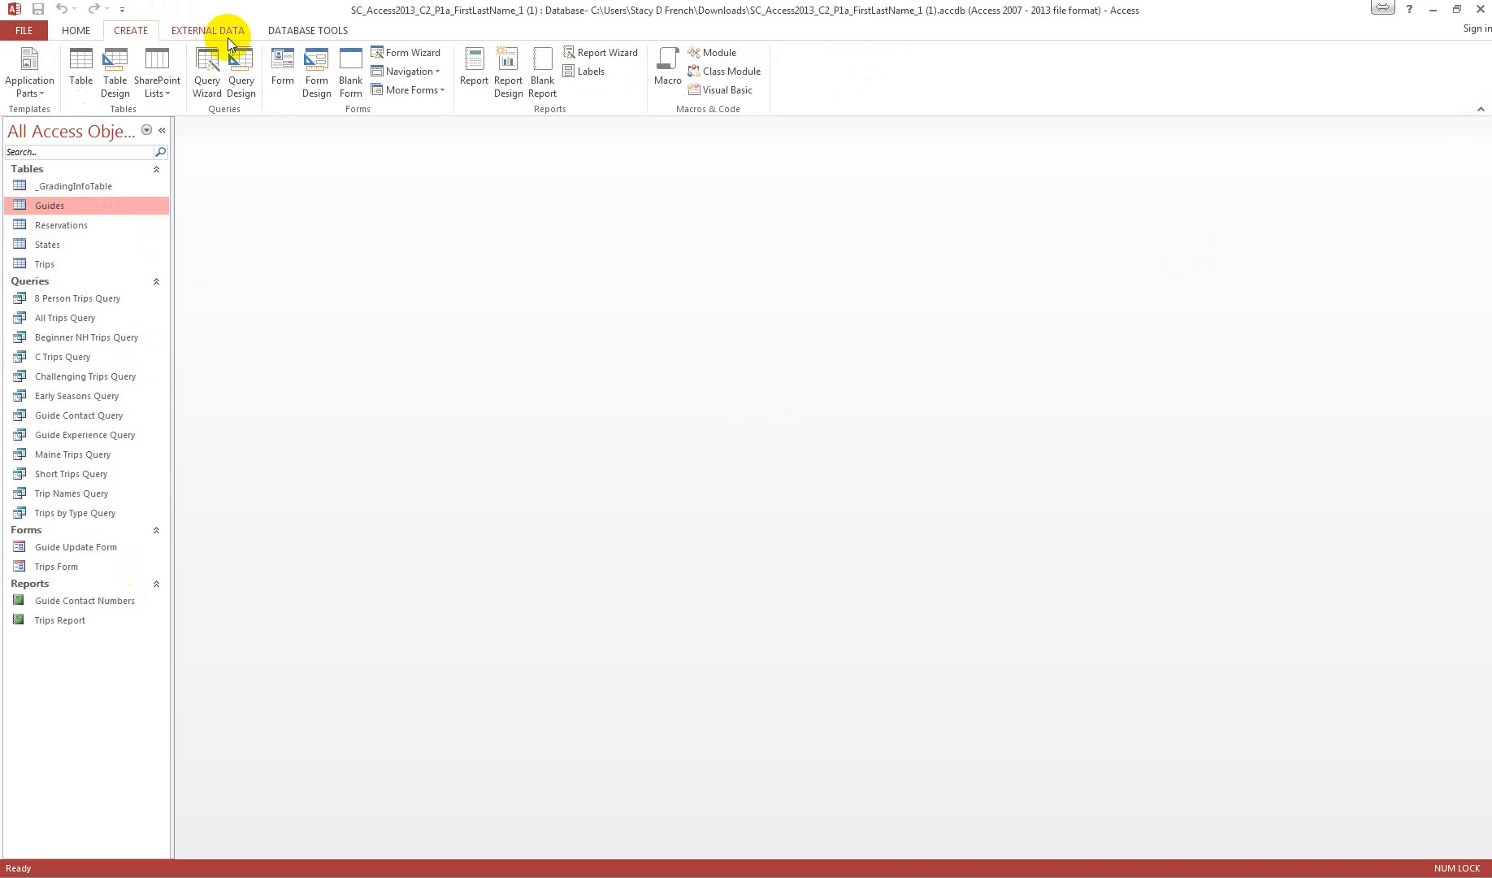
click(240, 69)
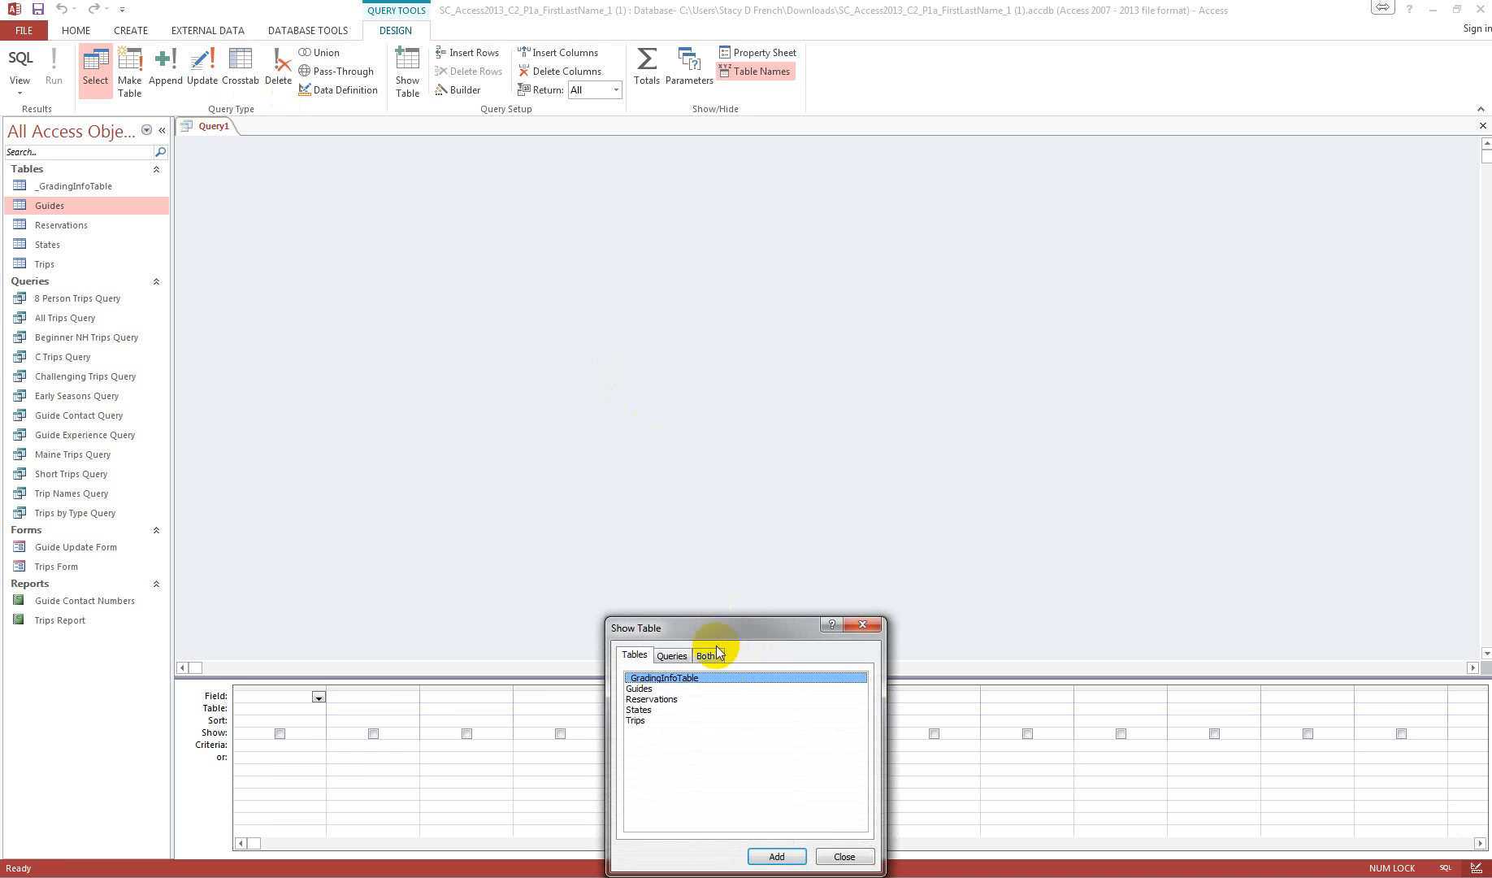
drag(703, 628, 496, 191)
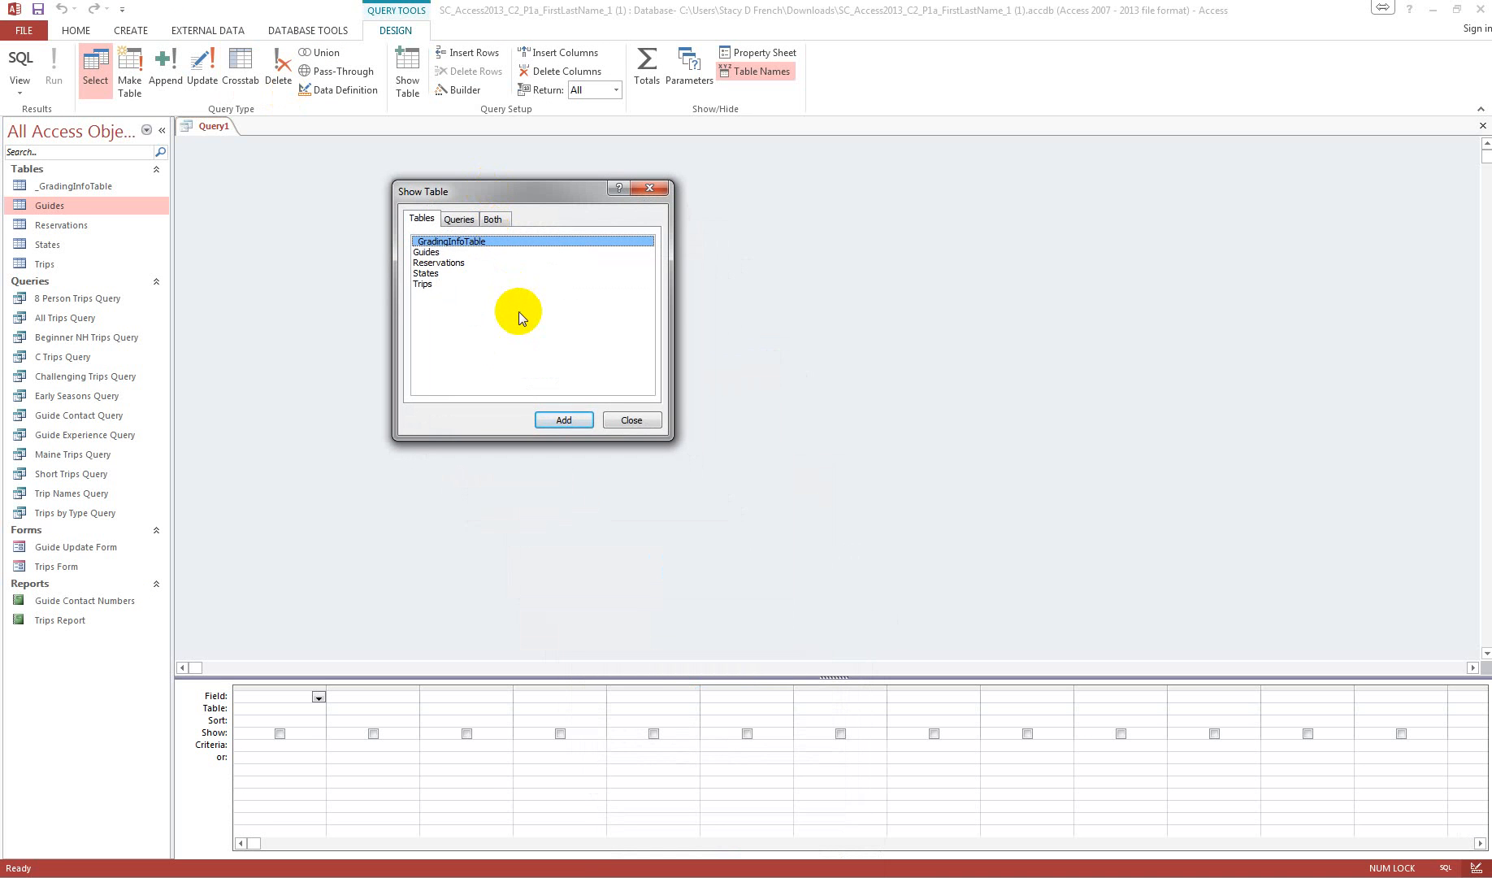
click(425, 254)
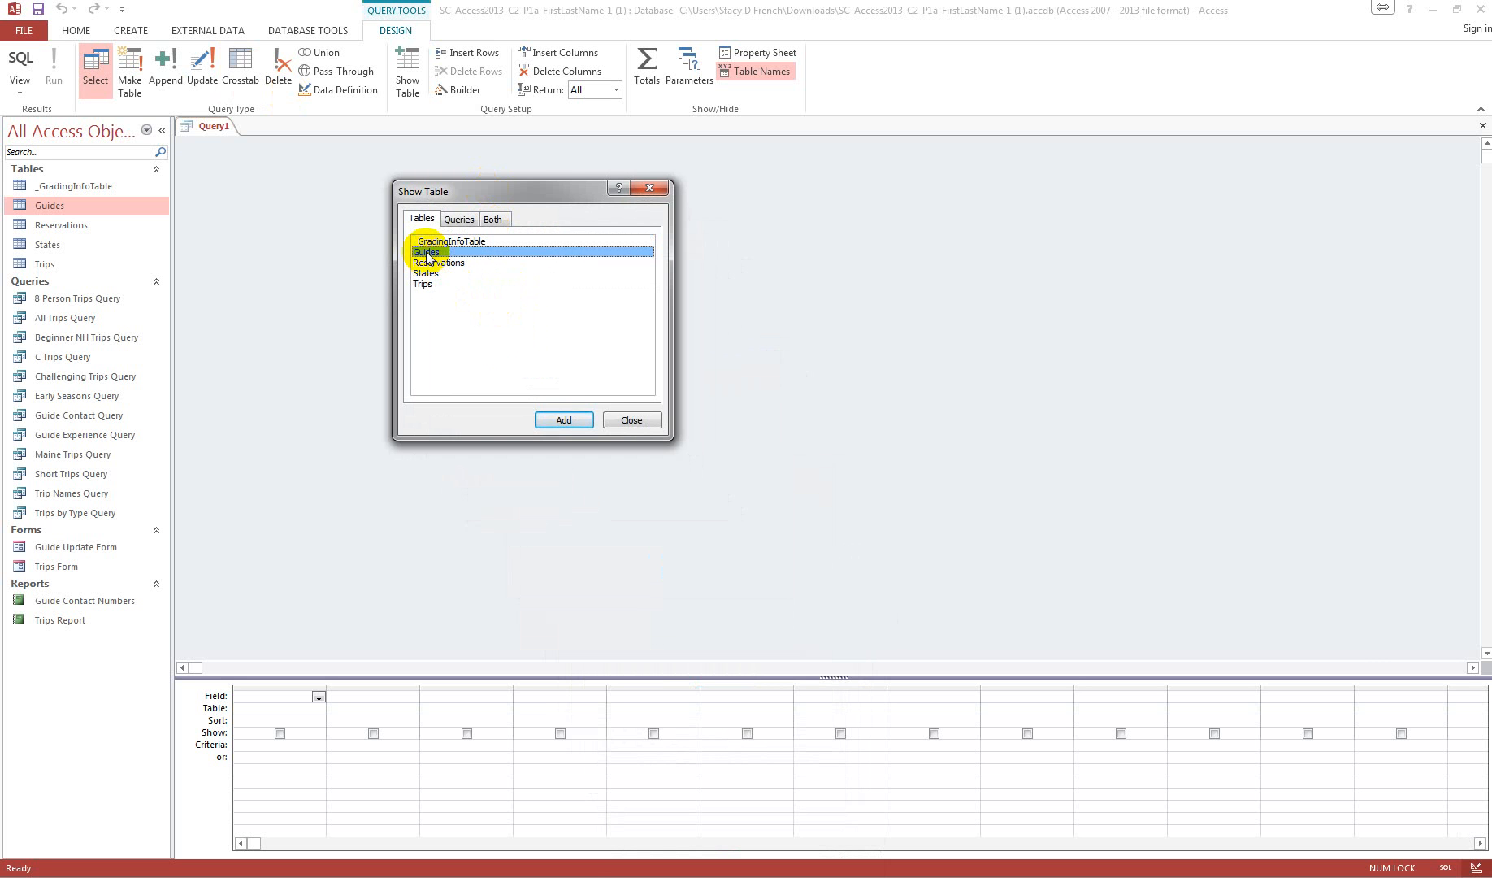
click(564, 419)
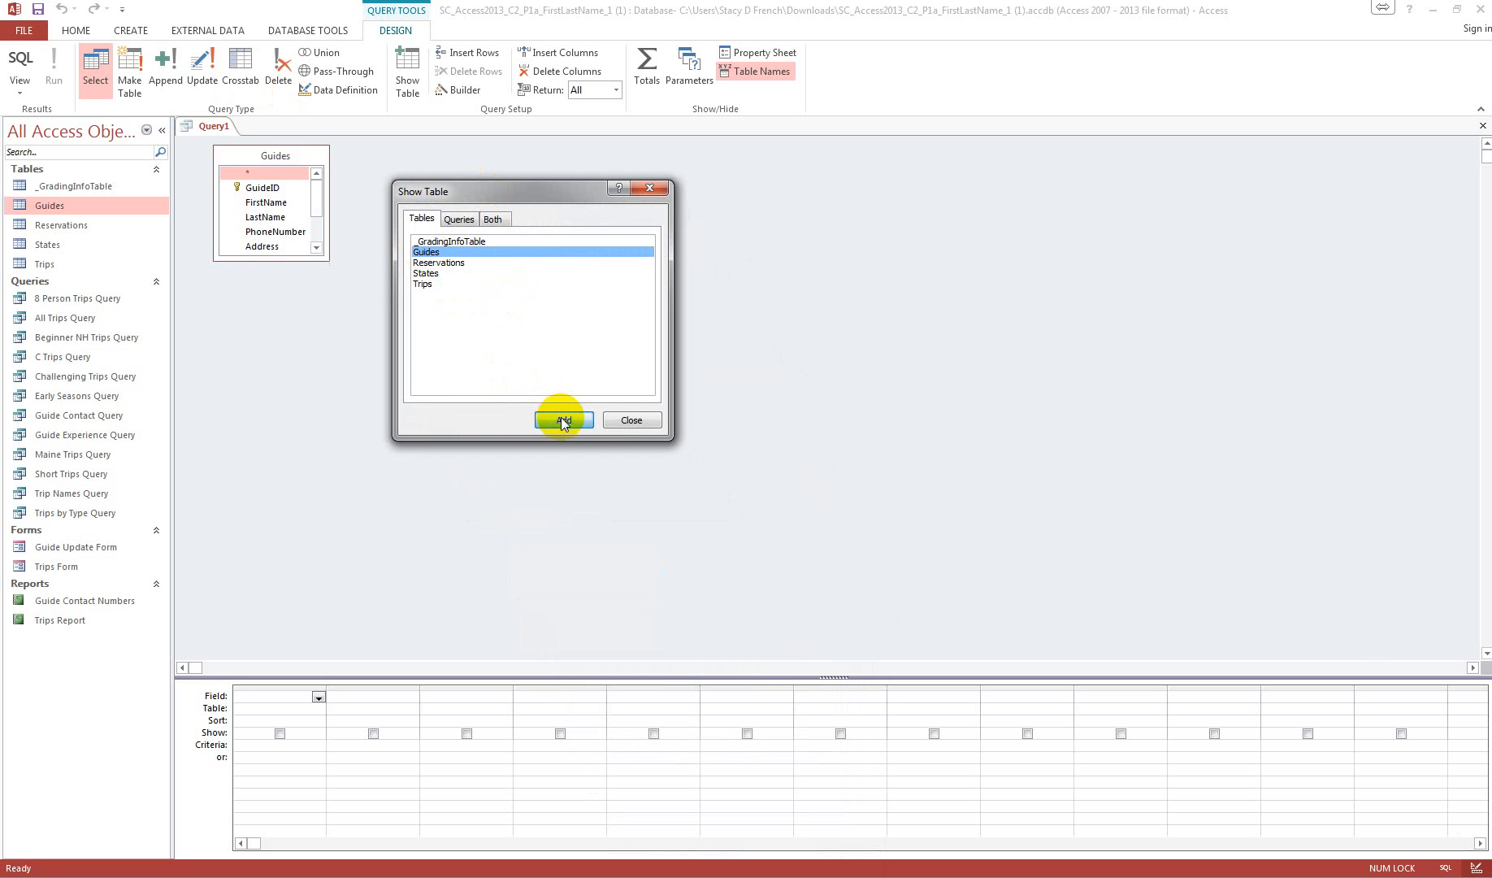
click(630, 419)
Step: Add the FirstName, LastName, PhoneNumber, Address, State and PostalCode fields from Guides to the query grid
drag(293, 259, 304, 357)
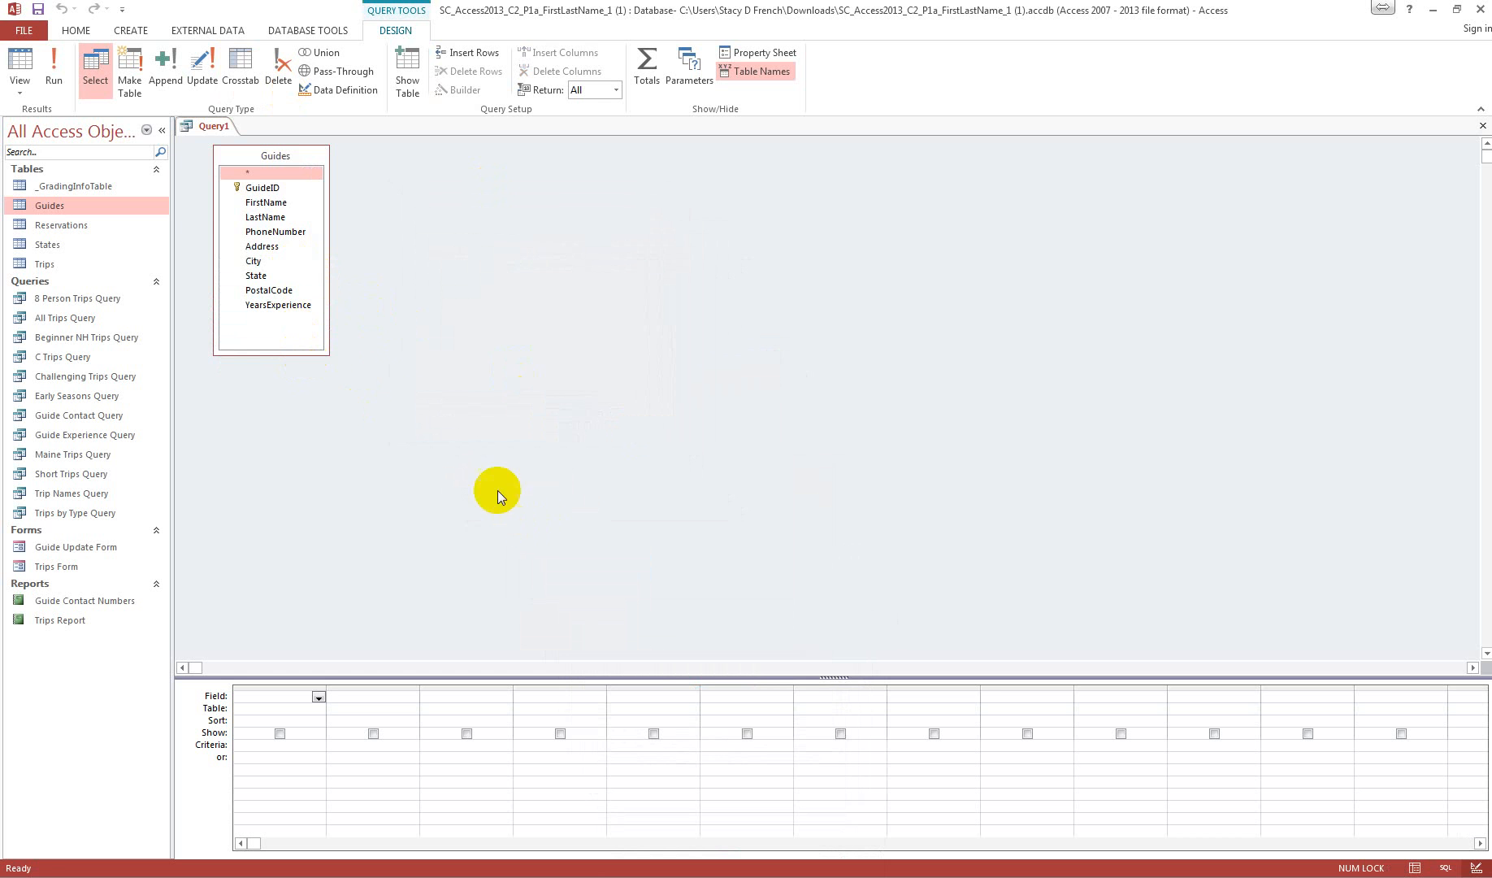
double_click(268, 202)
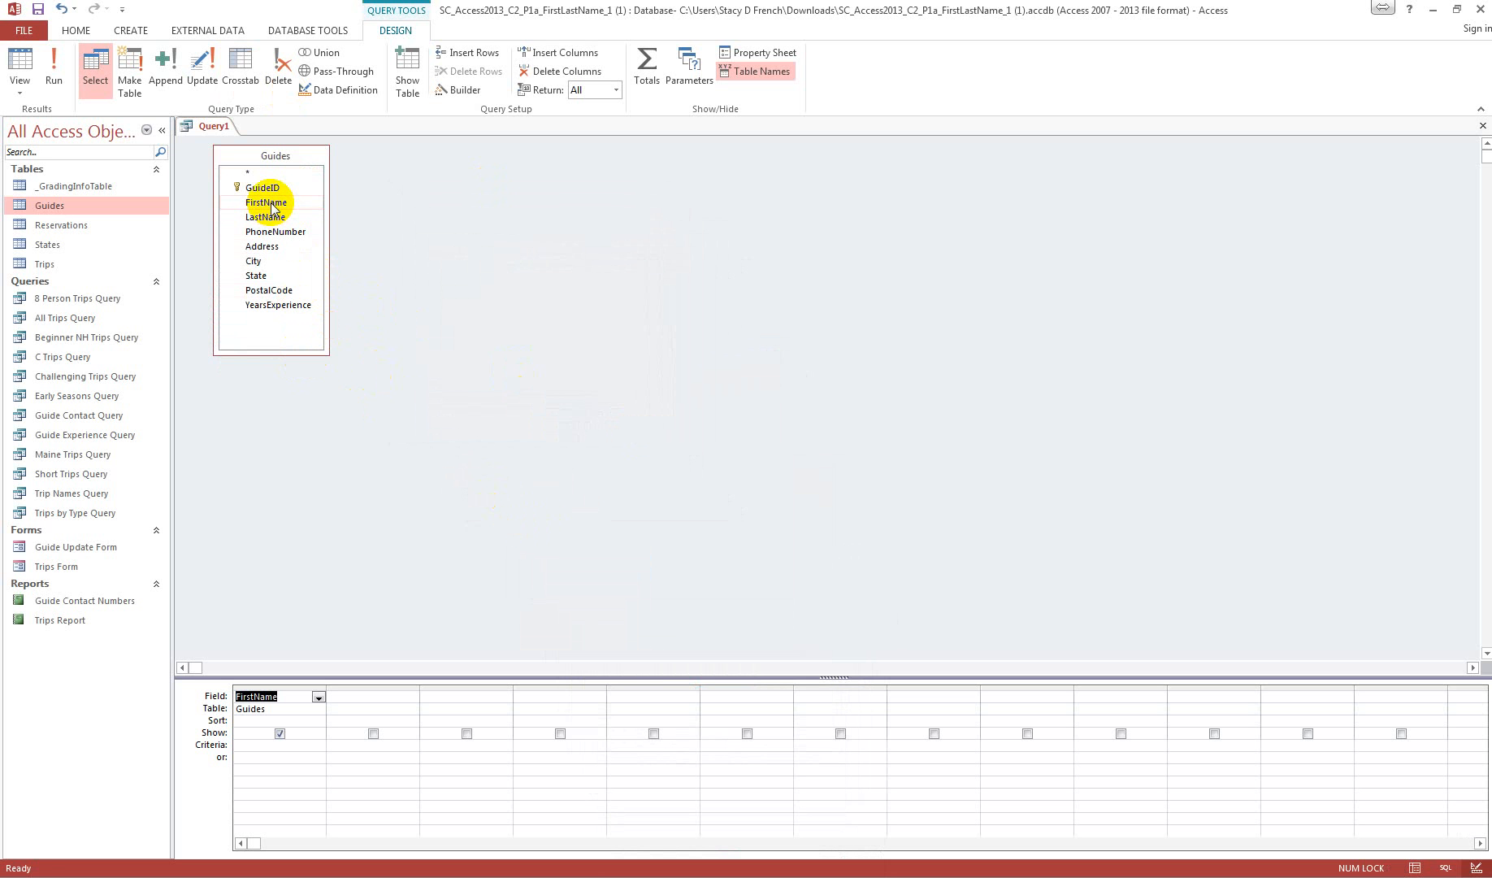
double_click(270, 215)
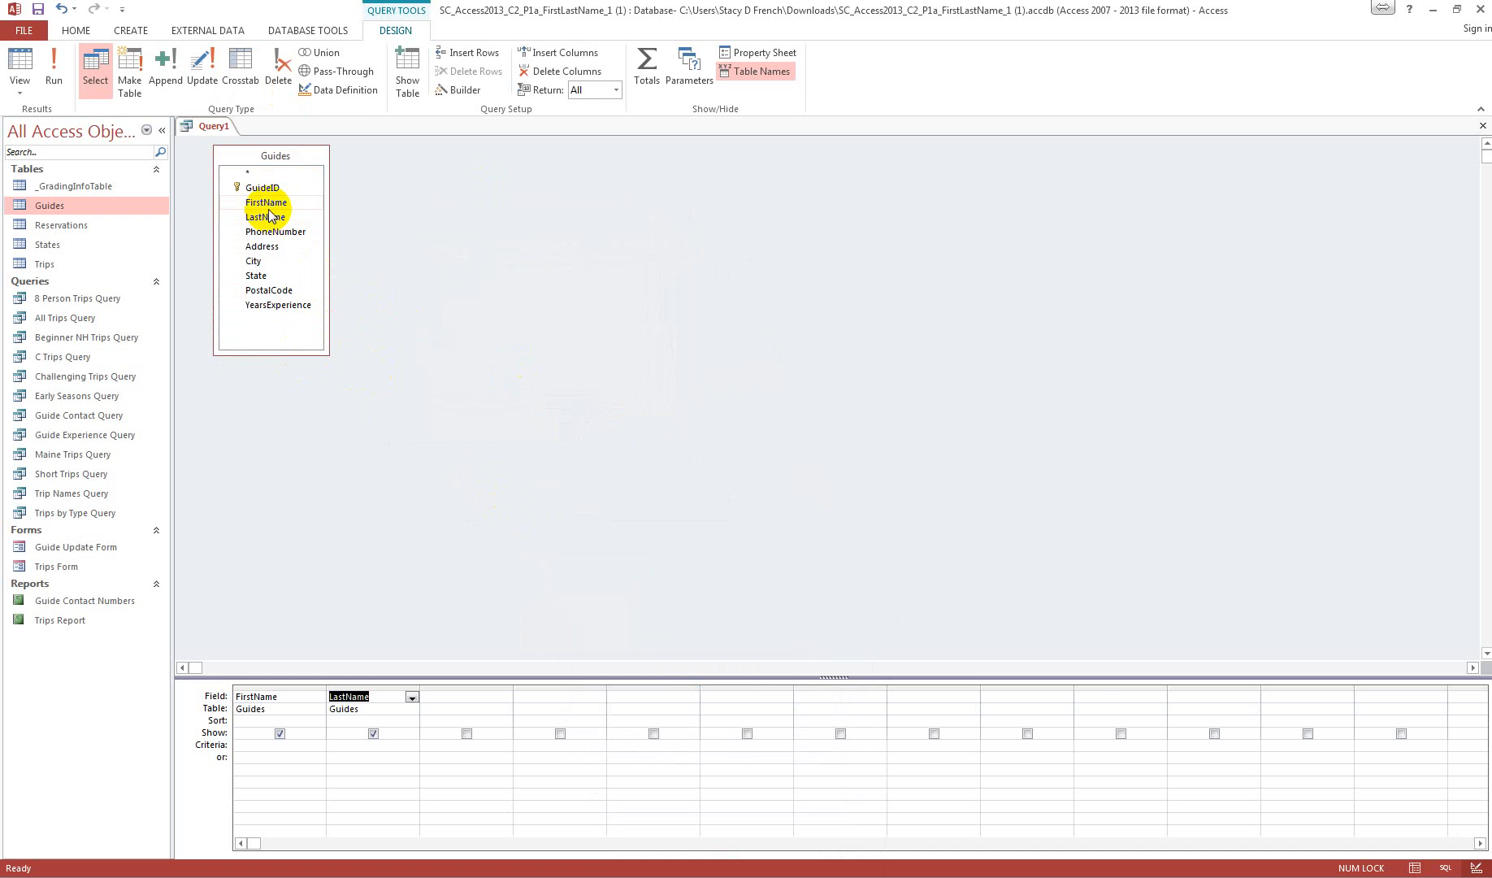
double_click(268, 234)
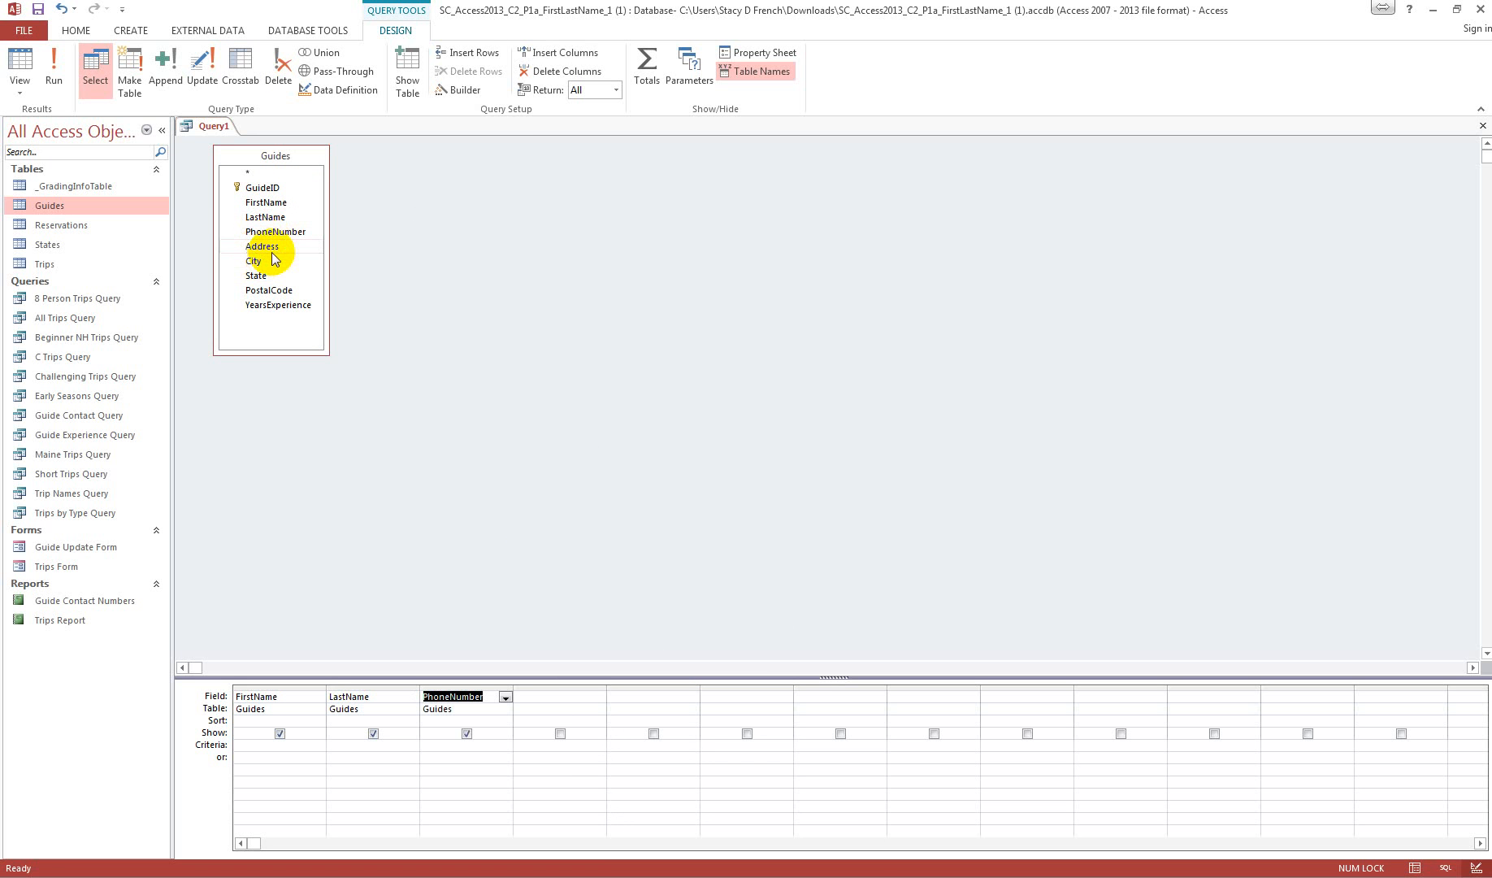
click(271, 254)
double_click(275, 247)
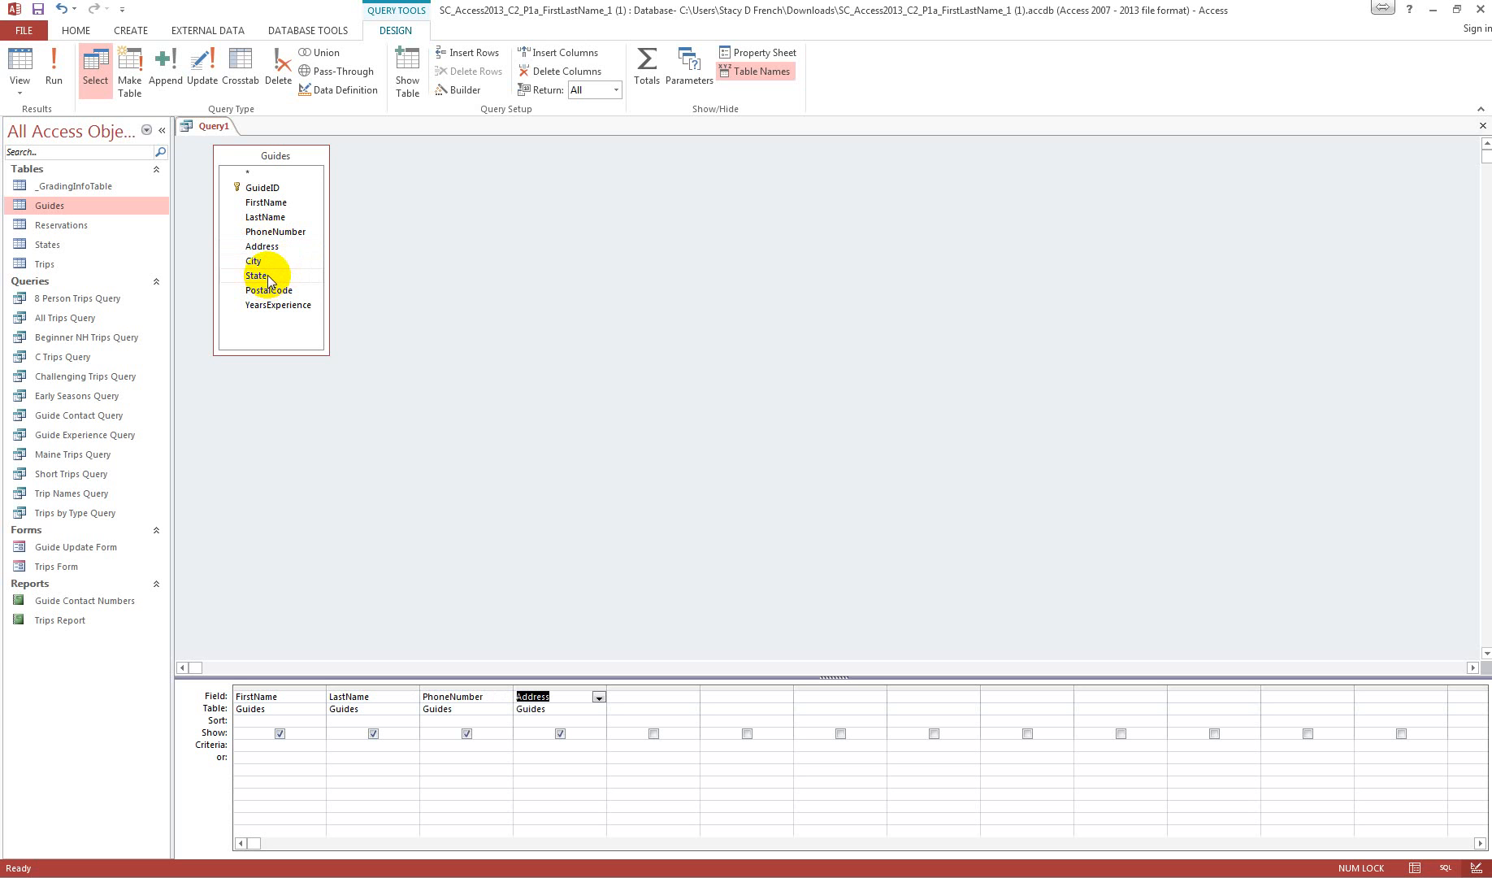
double_click(272, 276)
double_click(279, 291)
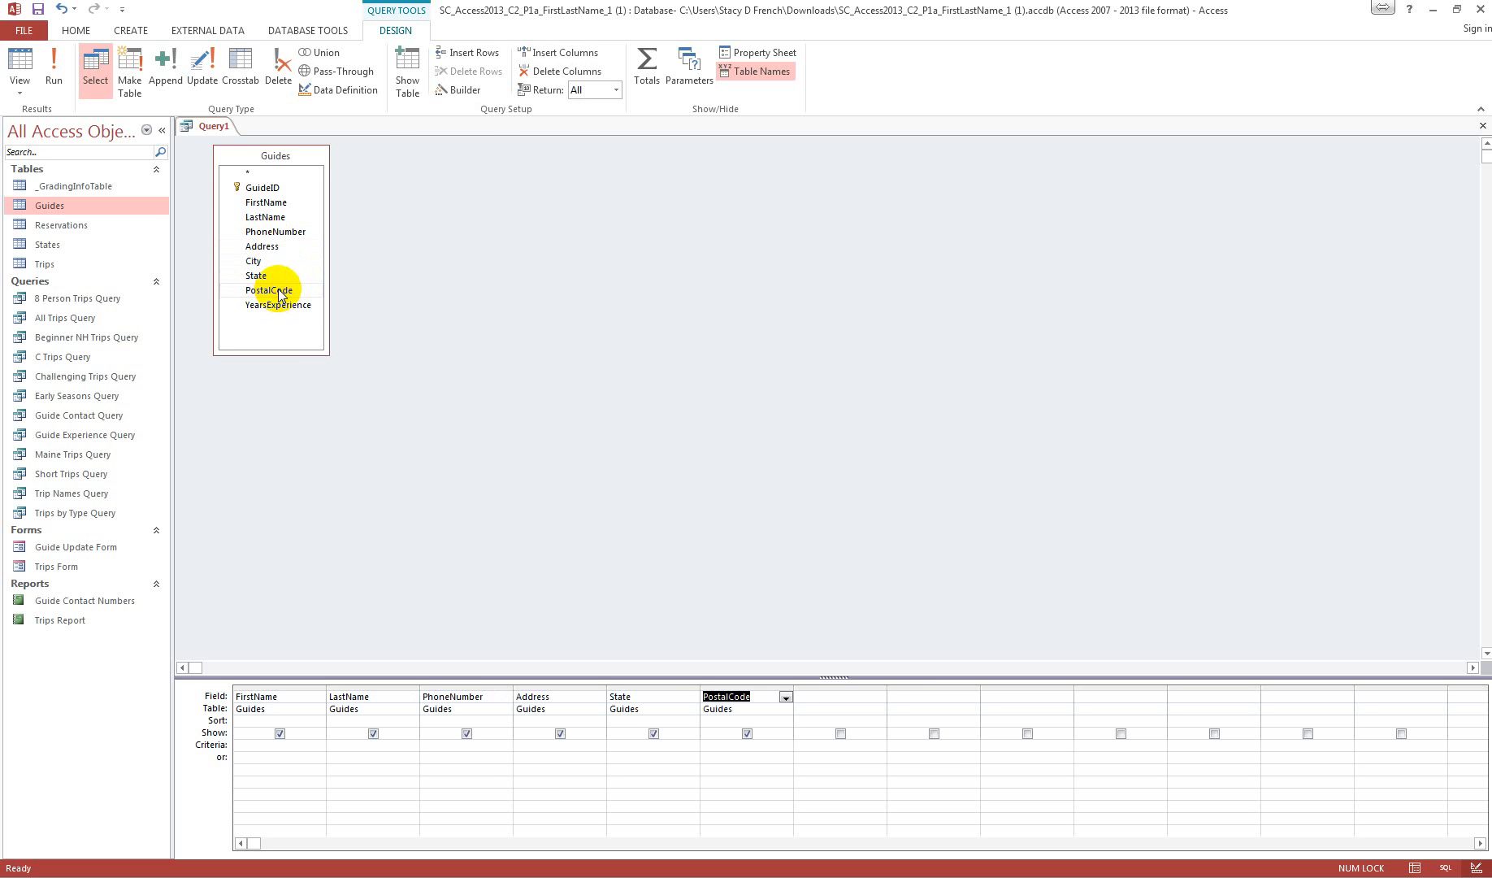
Step: Set the State field's criteria to the parameter prompt [Enter State]
click(631, 746)
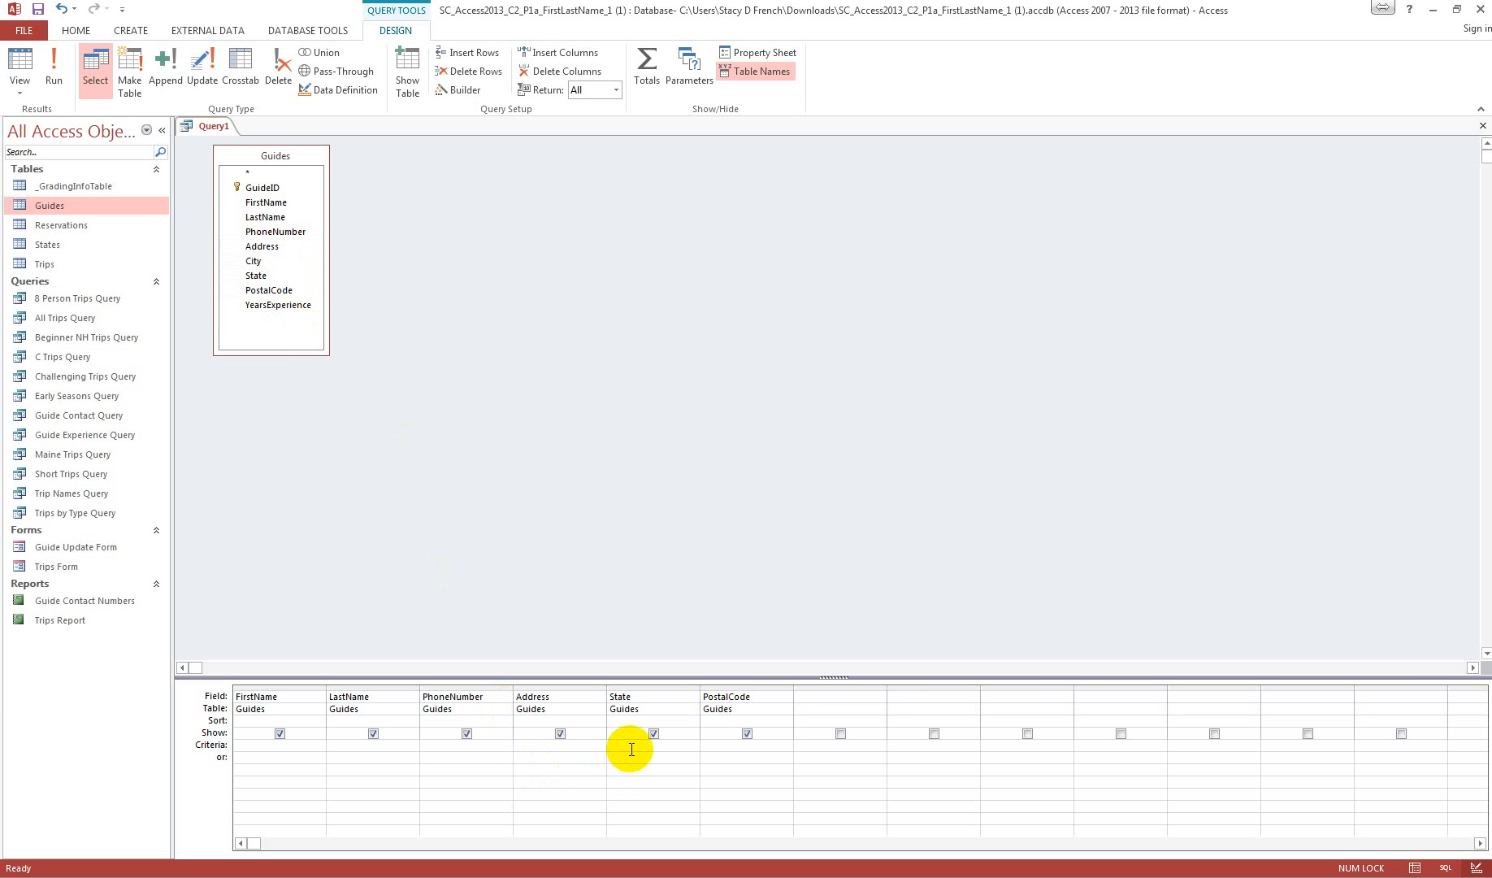
text([Enter State)
Step: Save the parameter query as State Guide Query
right_click(212, 126)
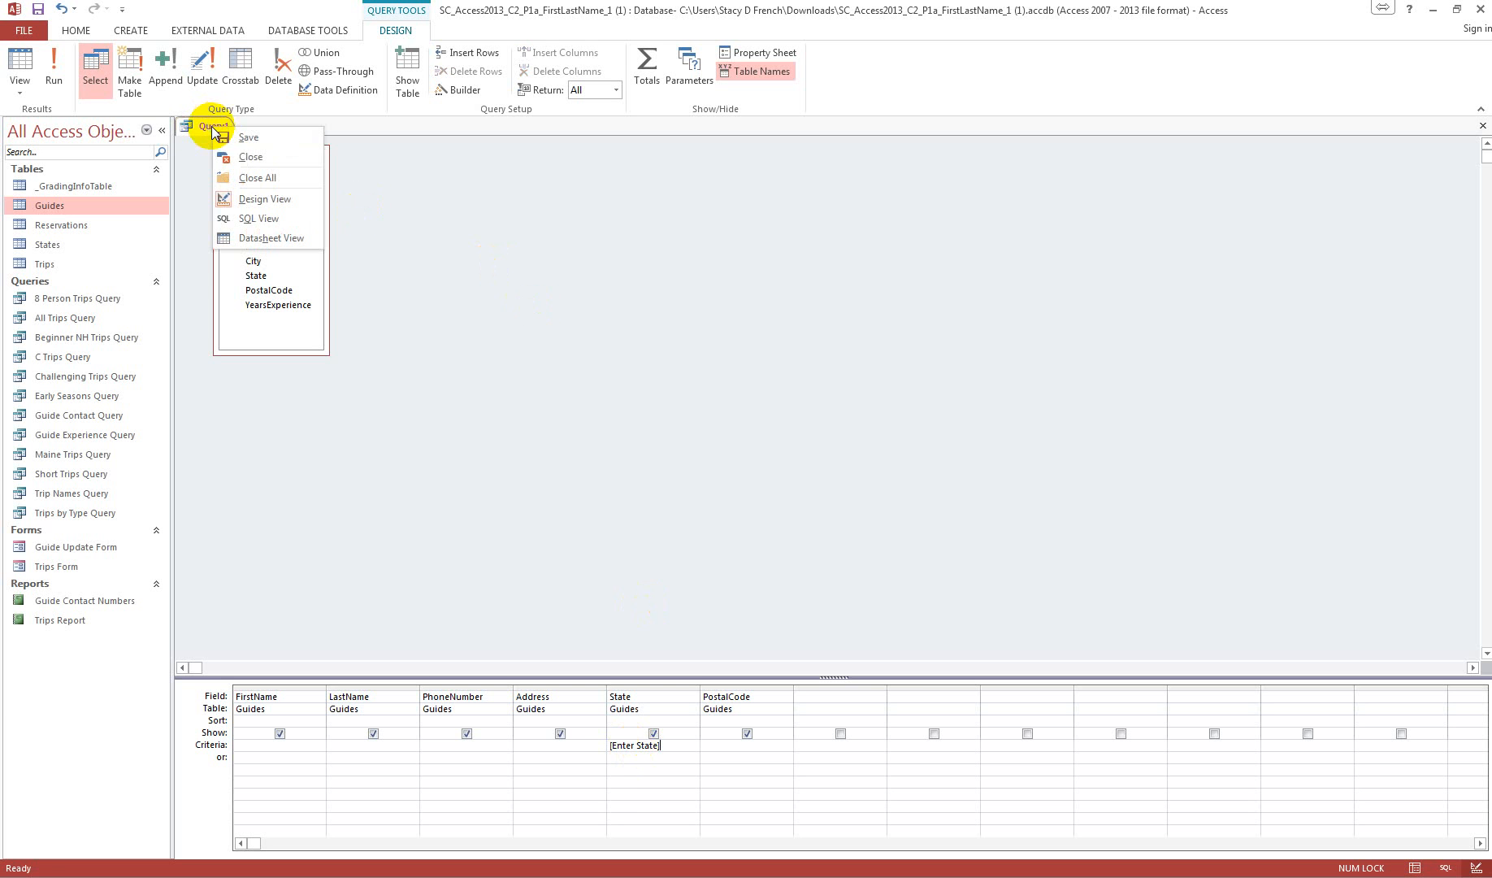
click(248, 137)
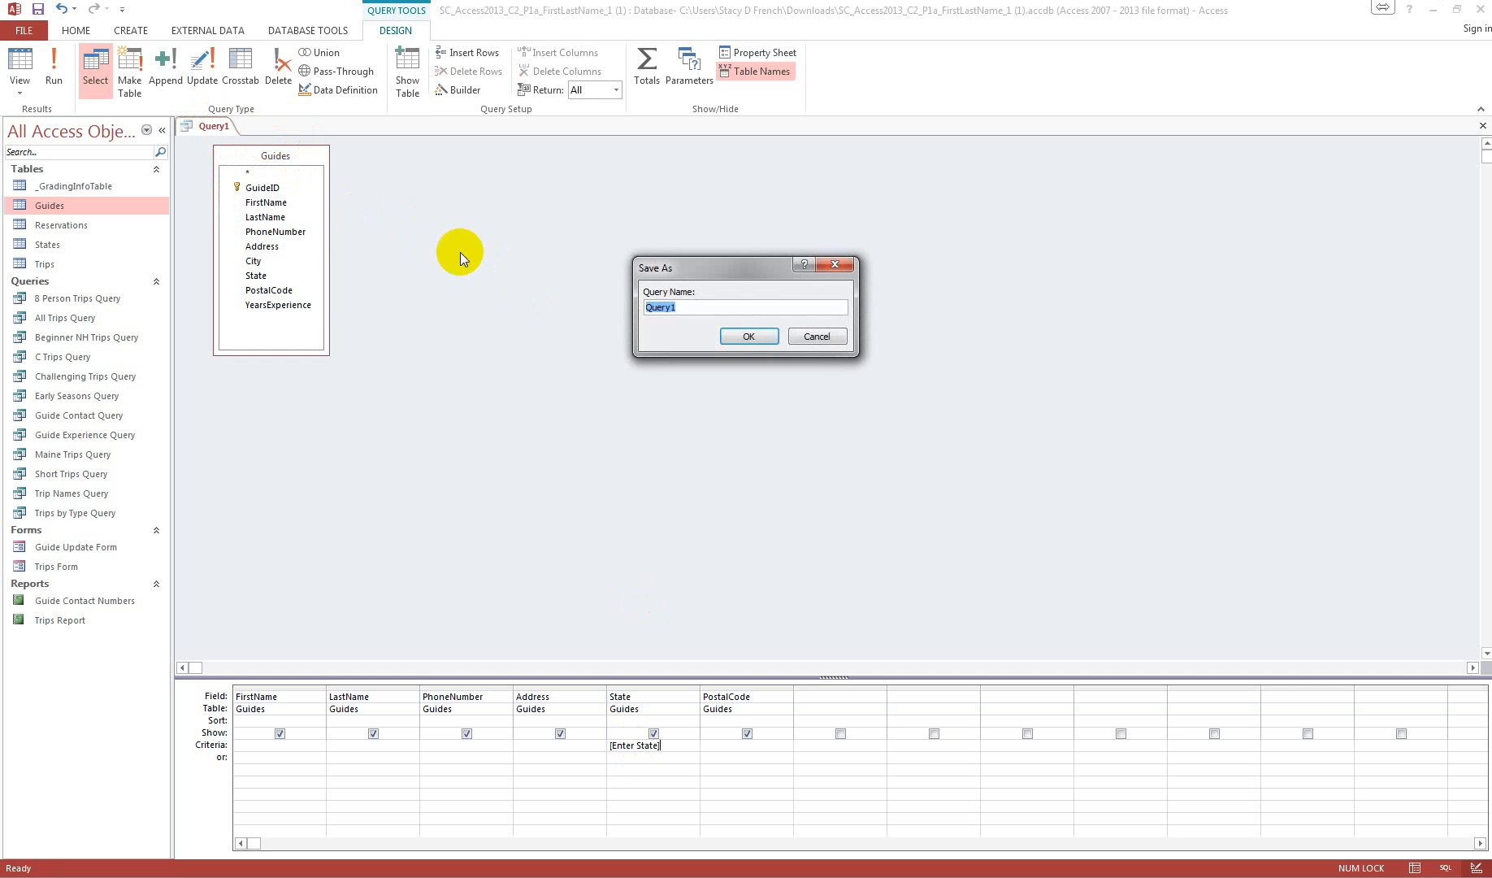
text(Stae )
text(G)
text(uis)
text(e )
text(Quer)
text(y)
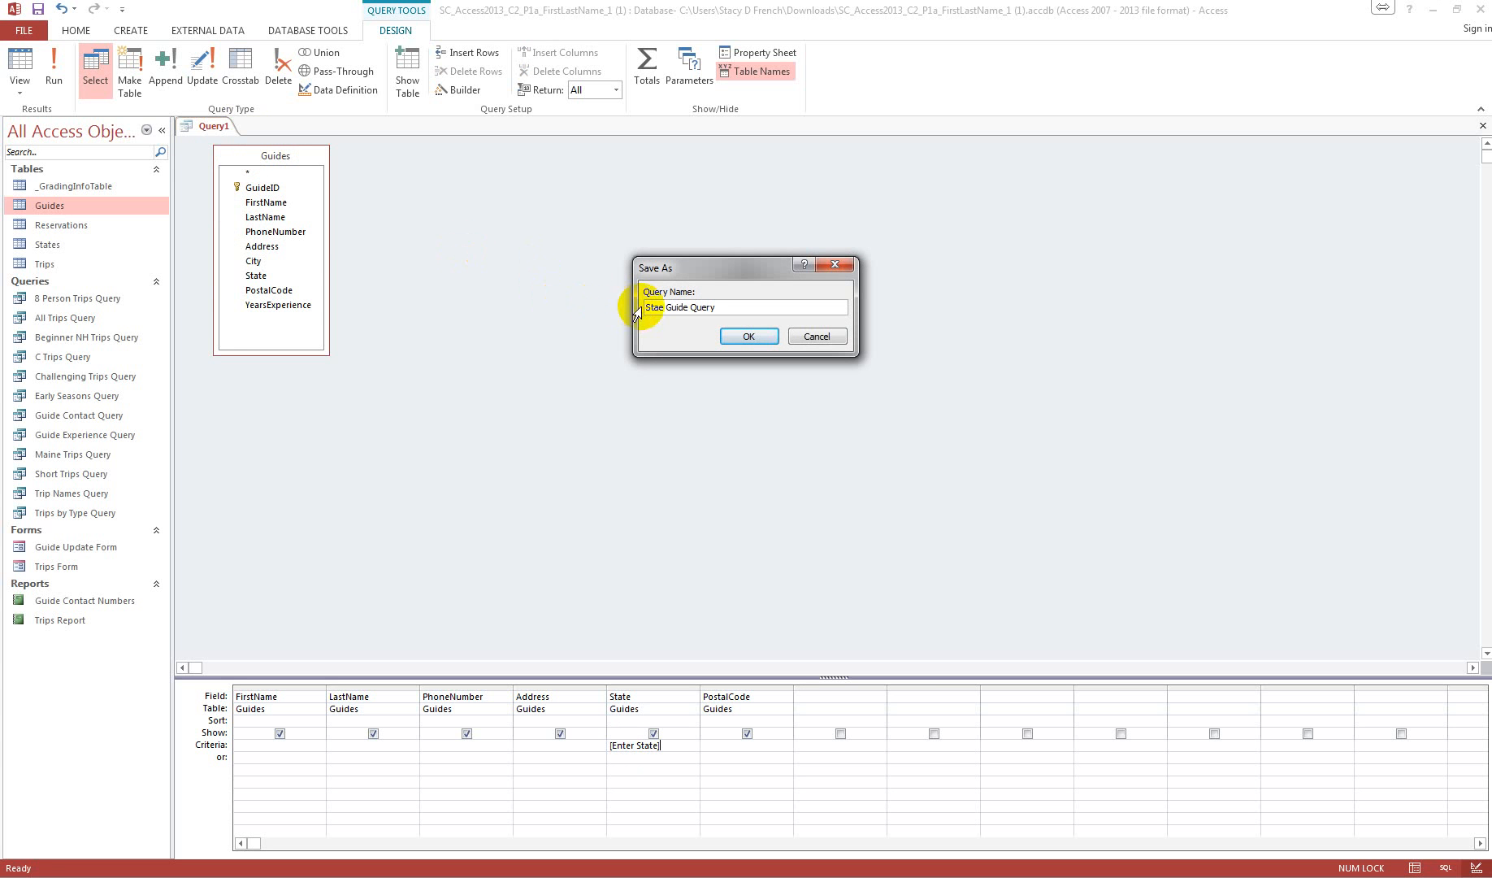
text(t)
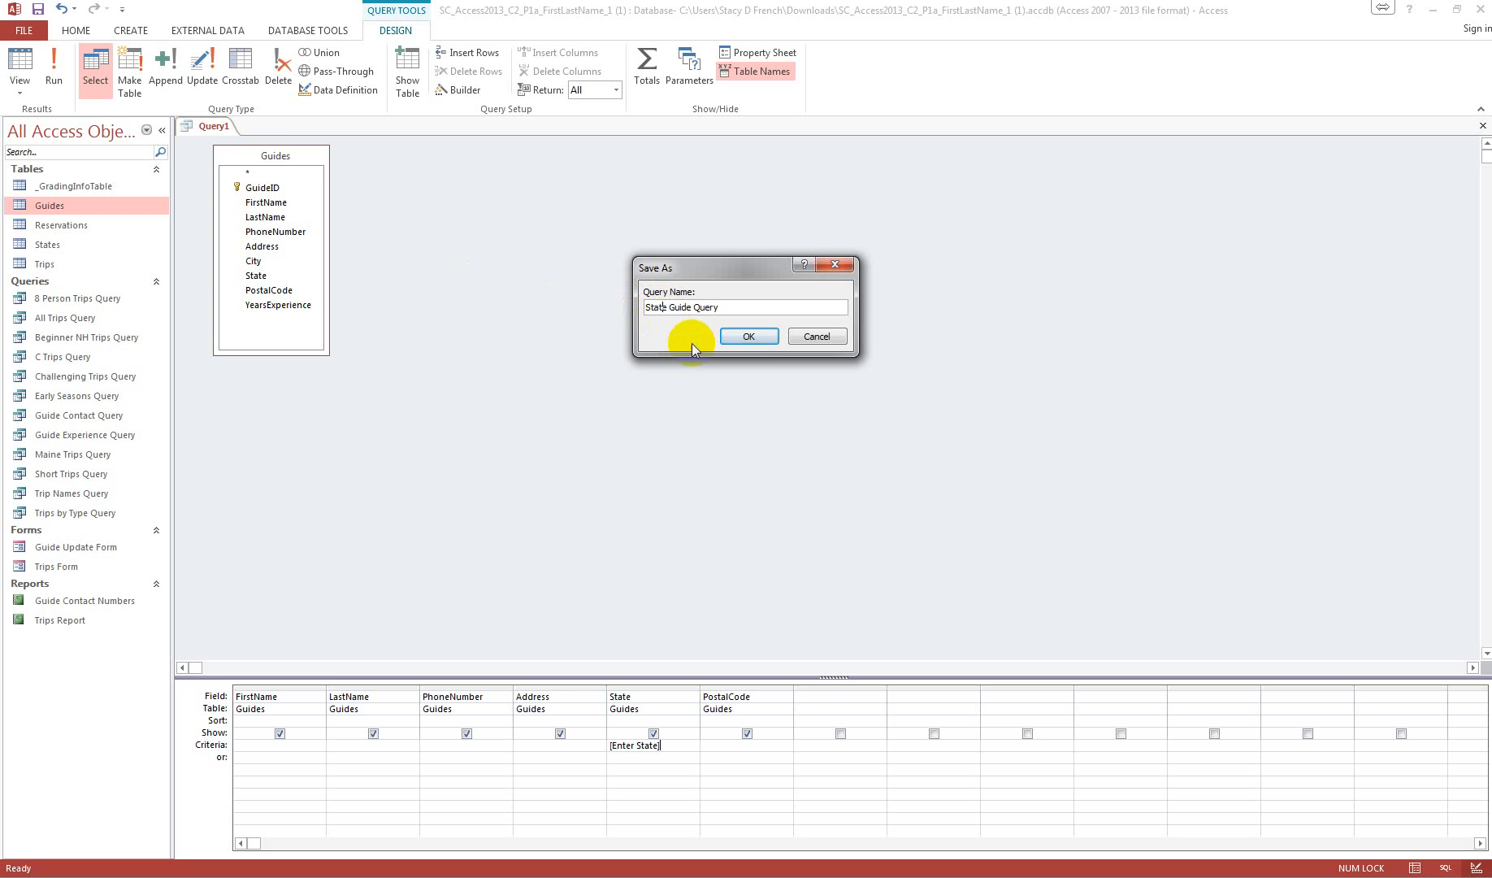
click(749, 336)
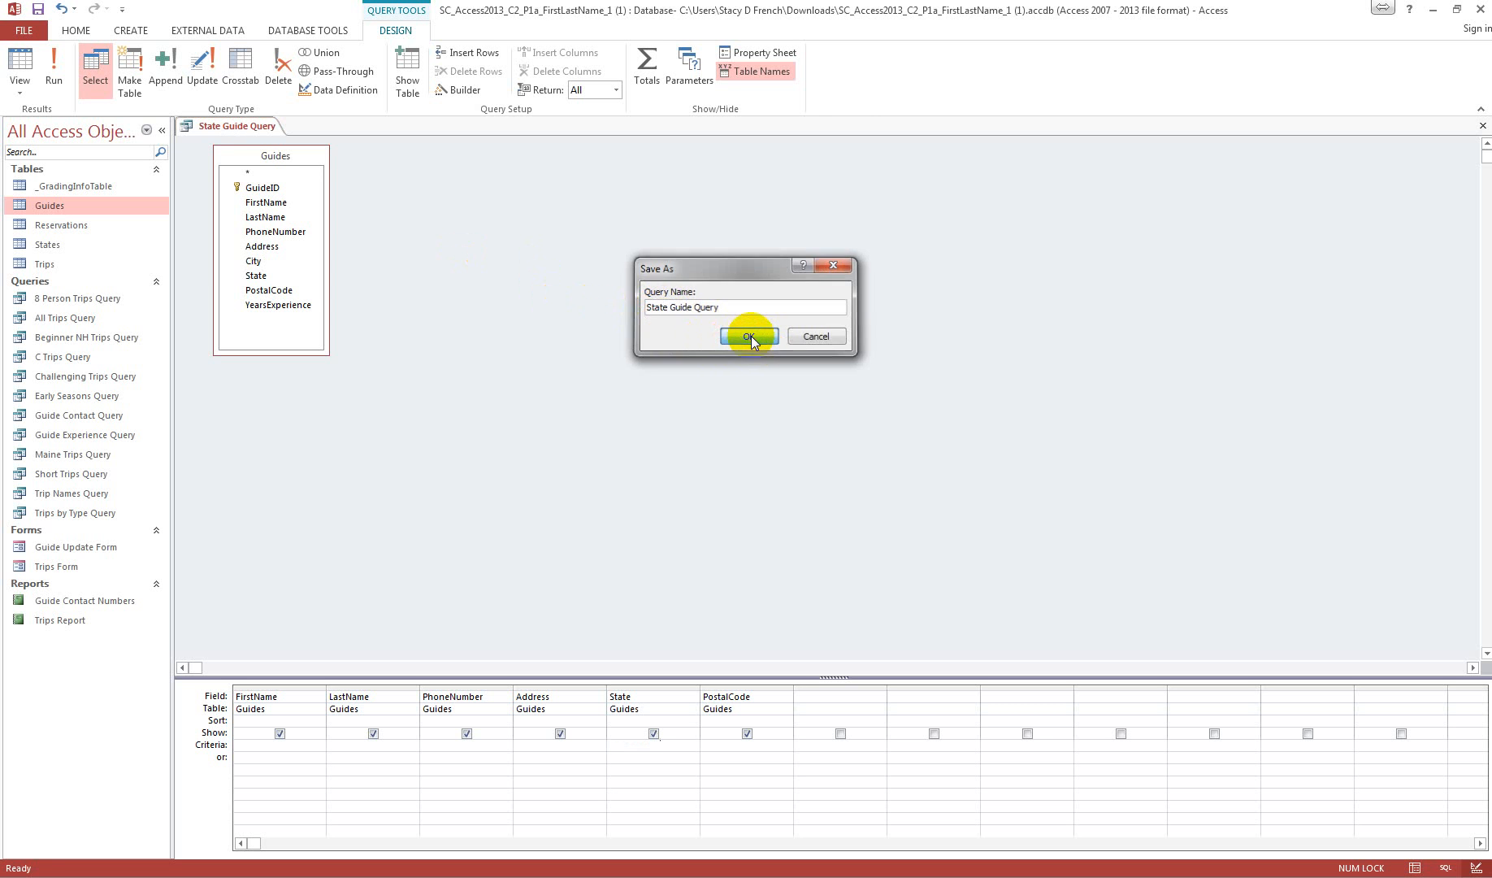
Step: Run State Guide Query with ME as the state, closing its results after viewing
click(63, 77)
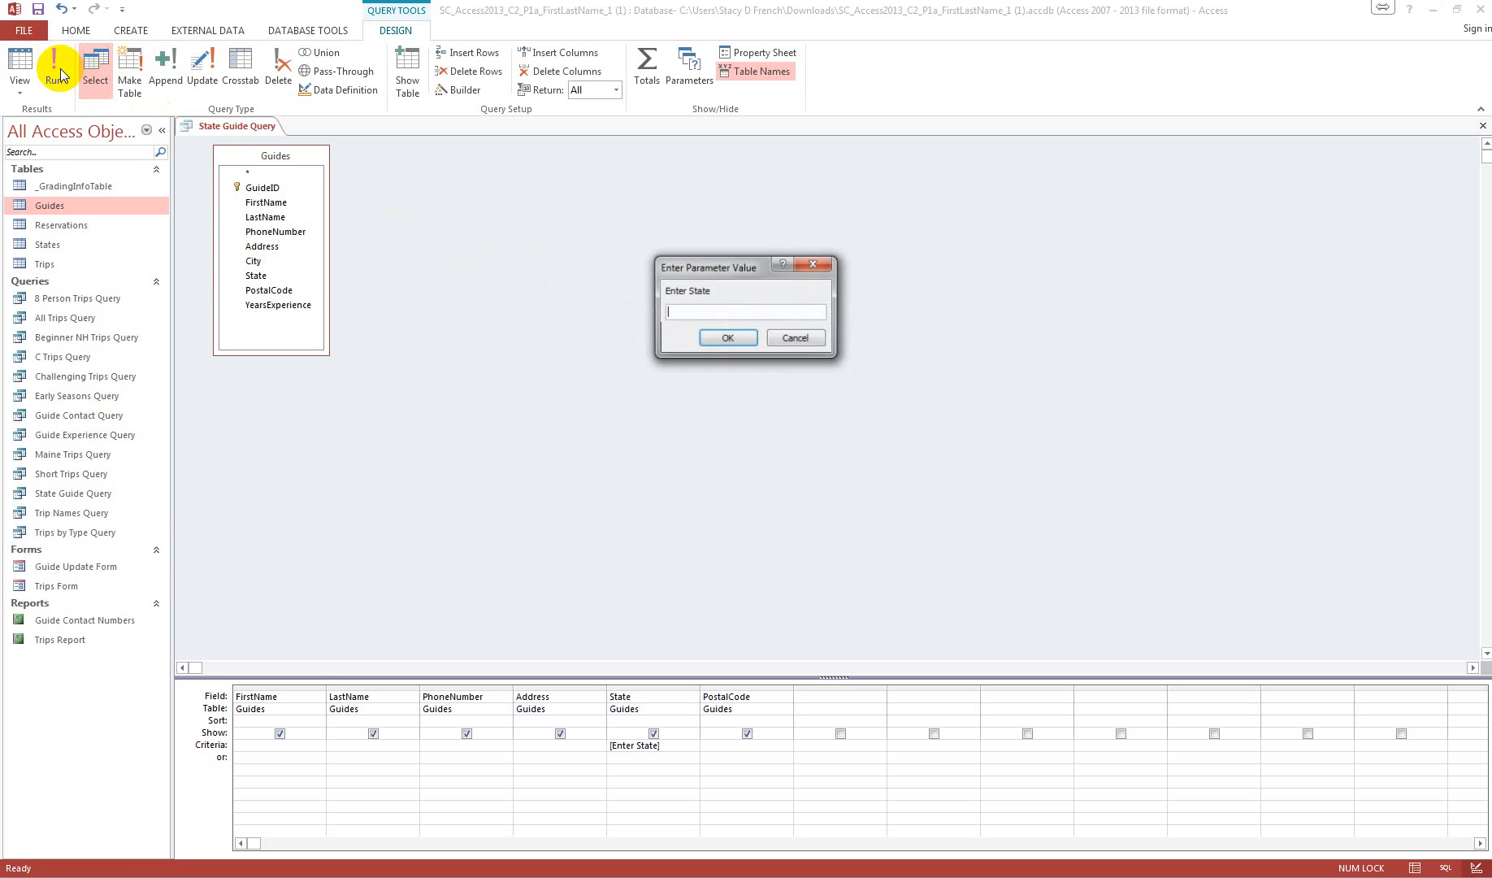
text(ME)
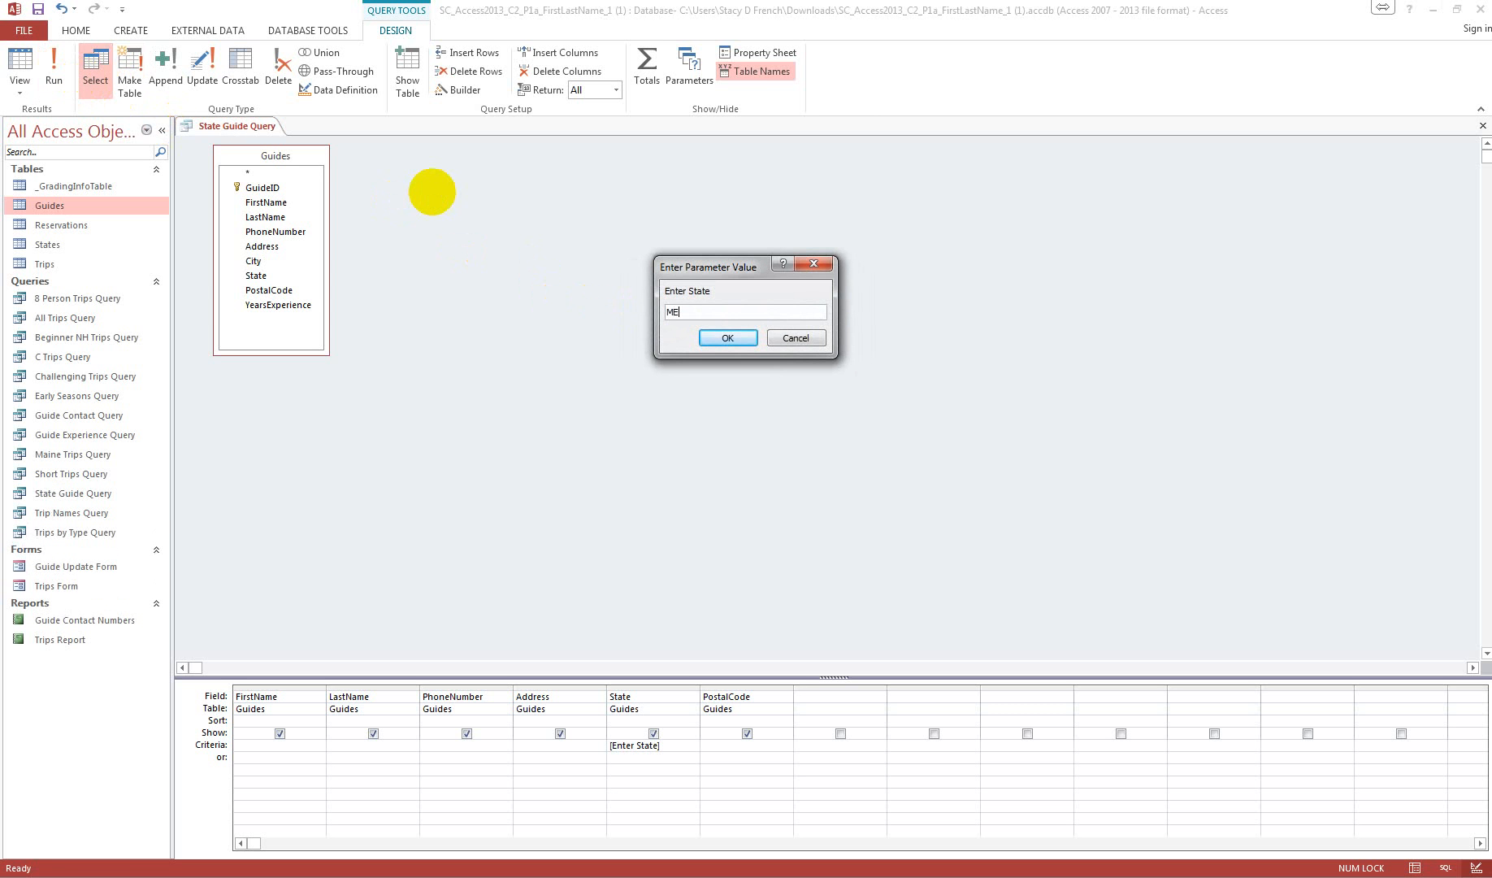
key(Return)
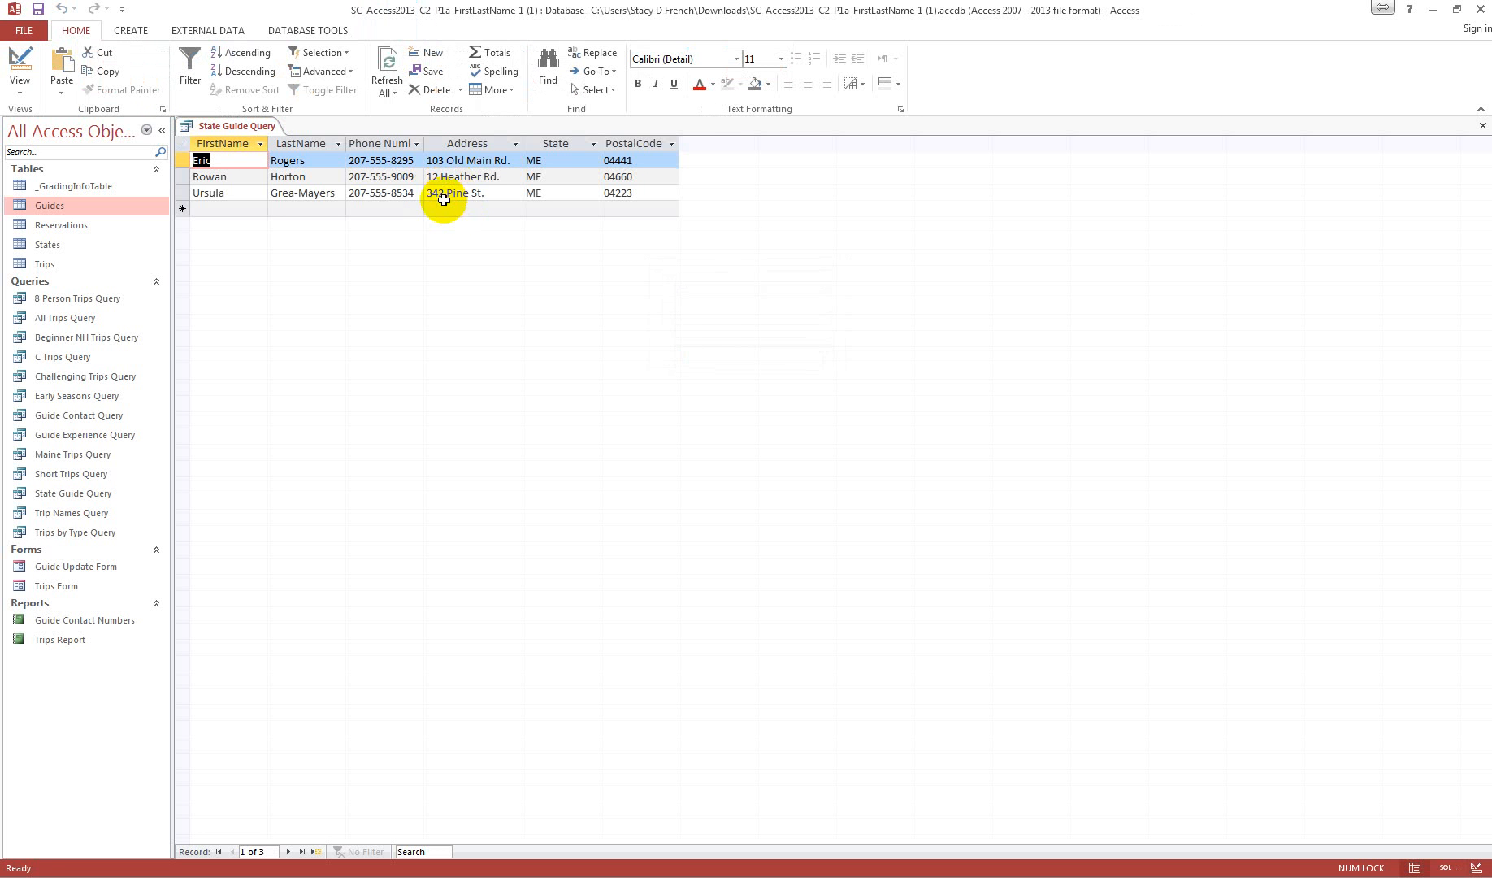
click(1482, 125)
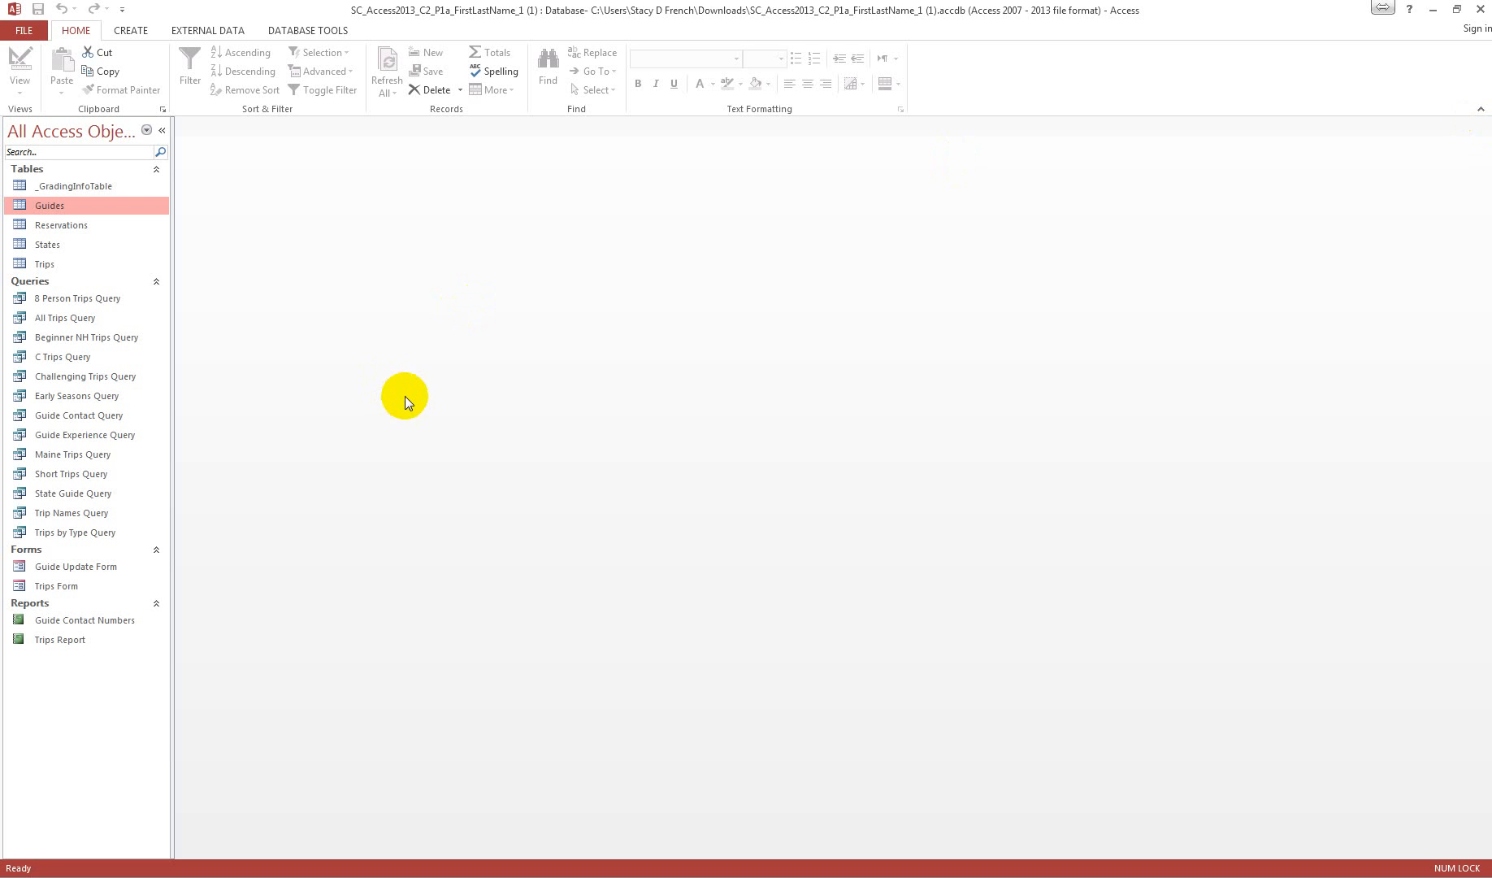
Step: Start a new query in Design view, add the Trips and Guides tables, and enlarge both field lists to show every field
click(130, 30)
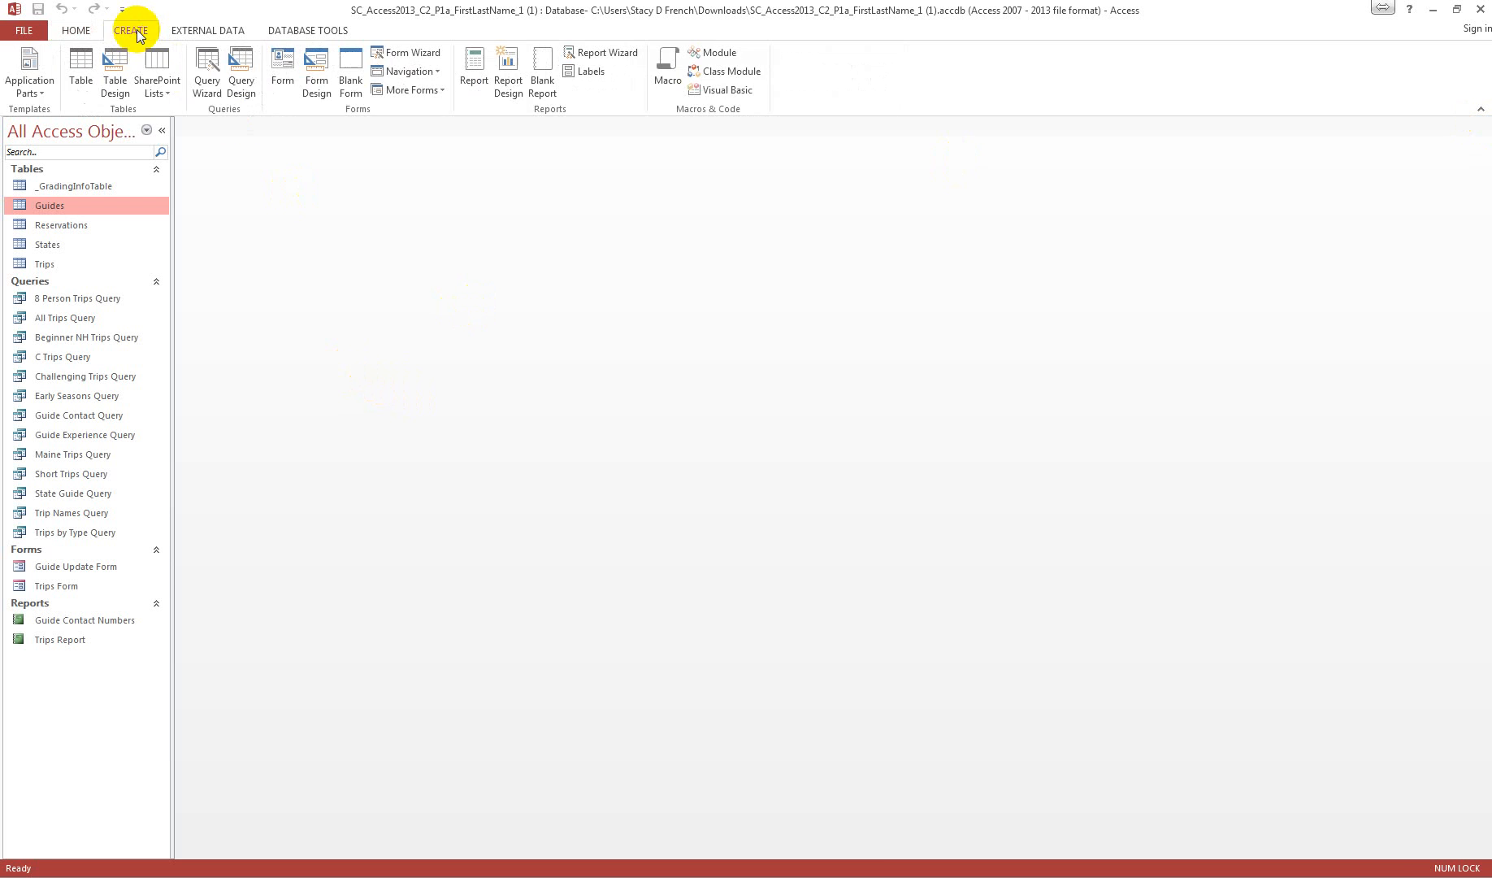
click(243, 69)
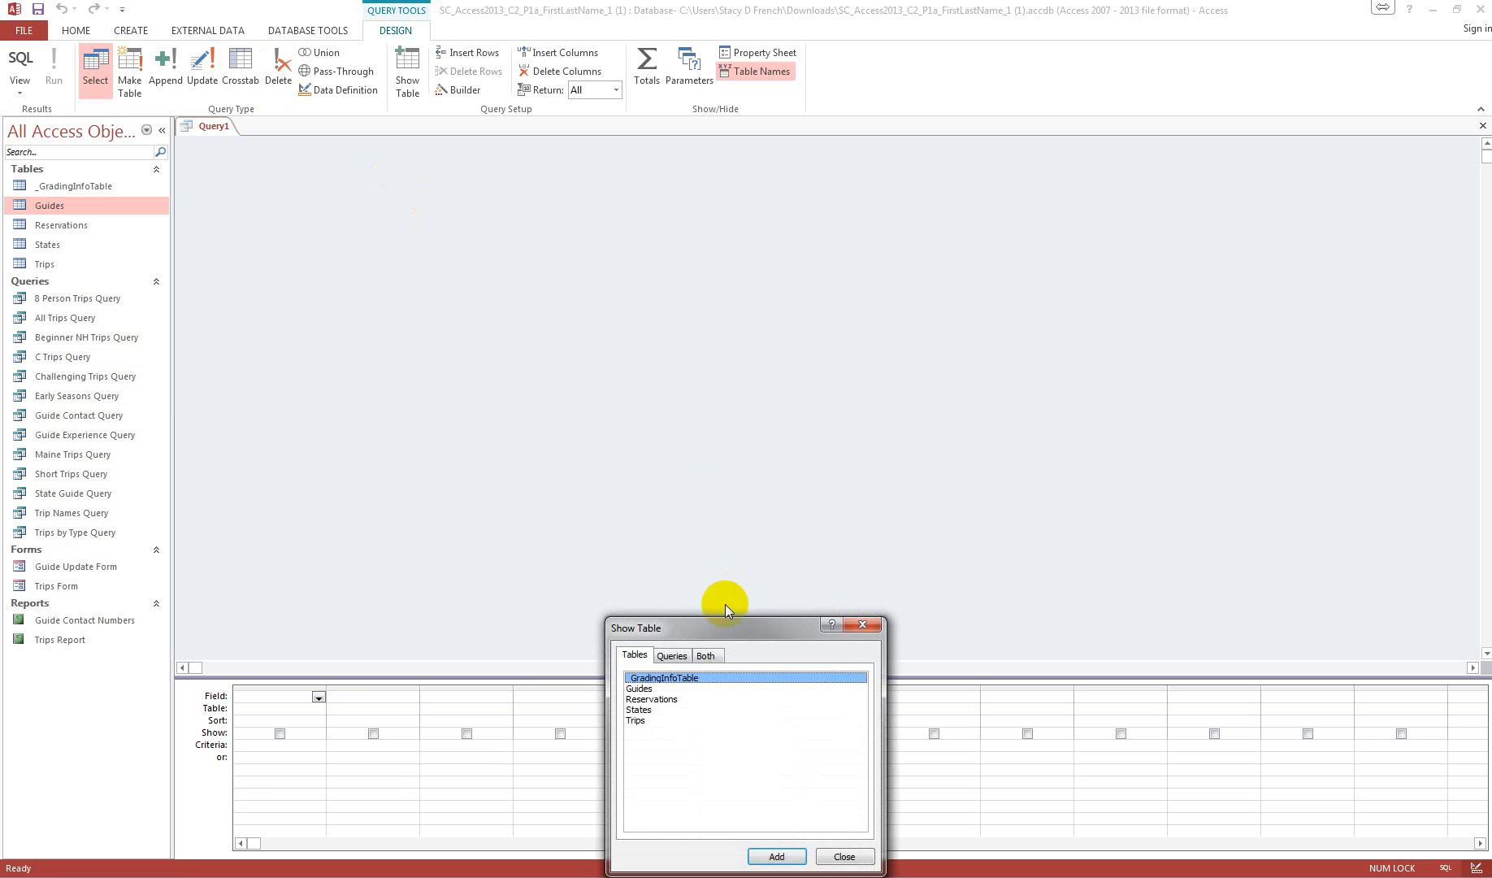
drag(725, 624, 529, 160)
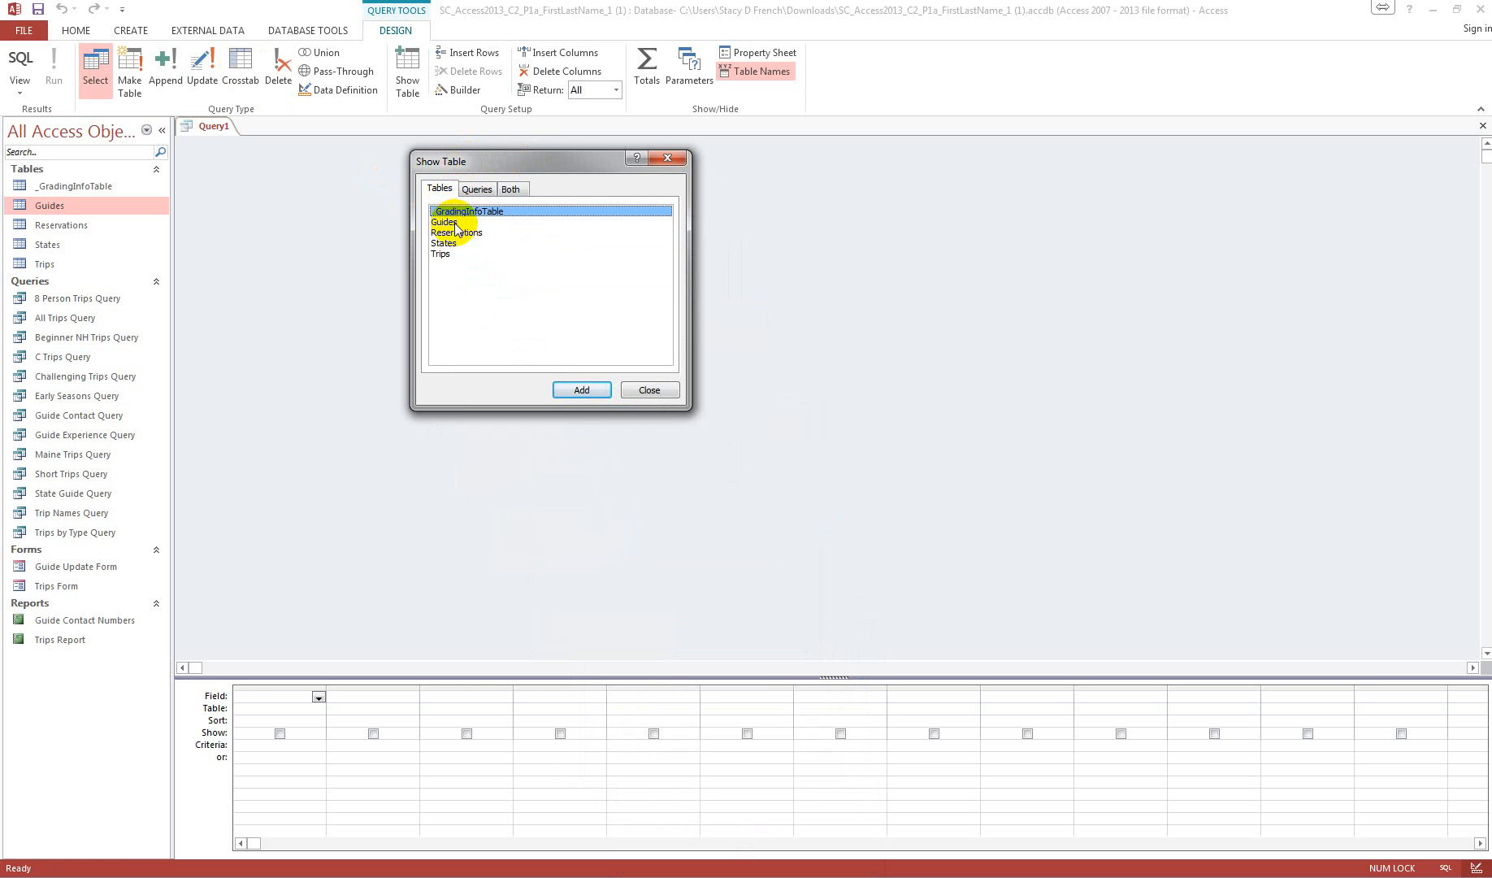
double_click(445, 254)
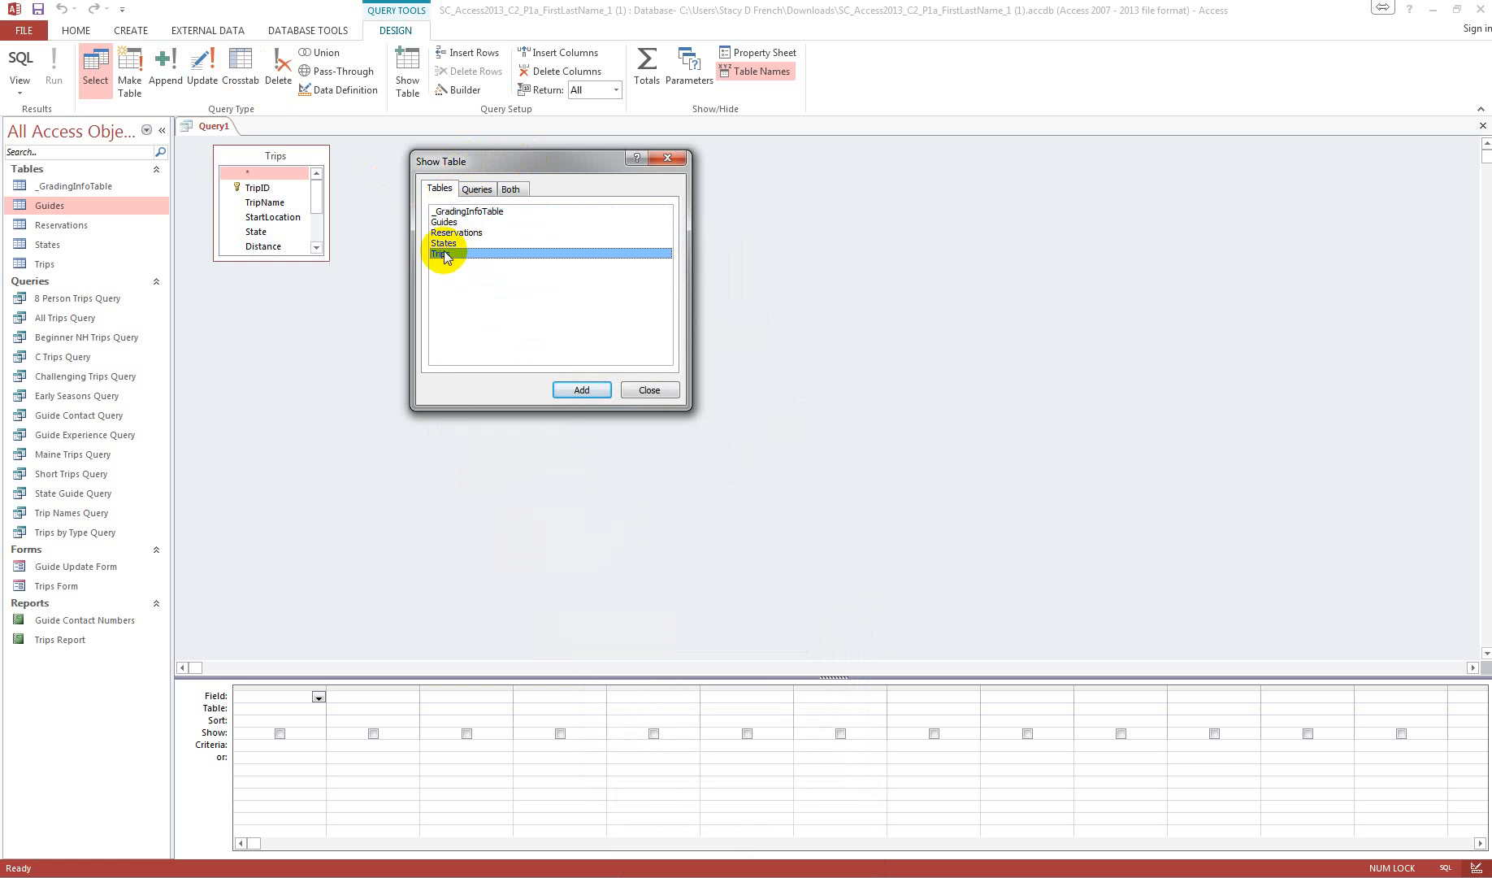
double_click(445, 223)
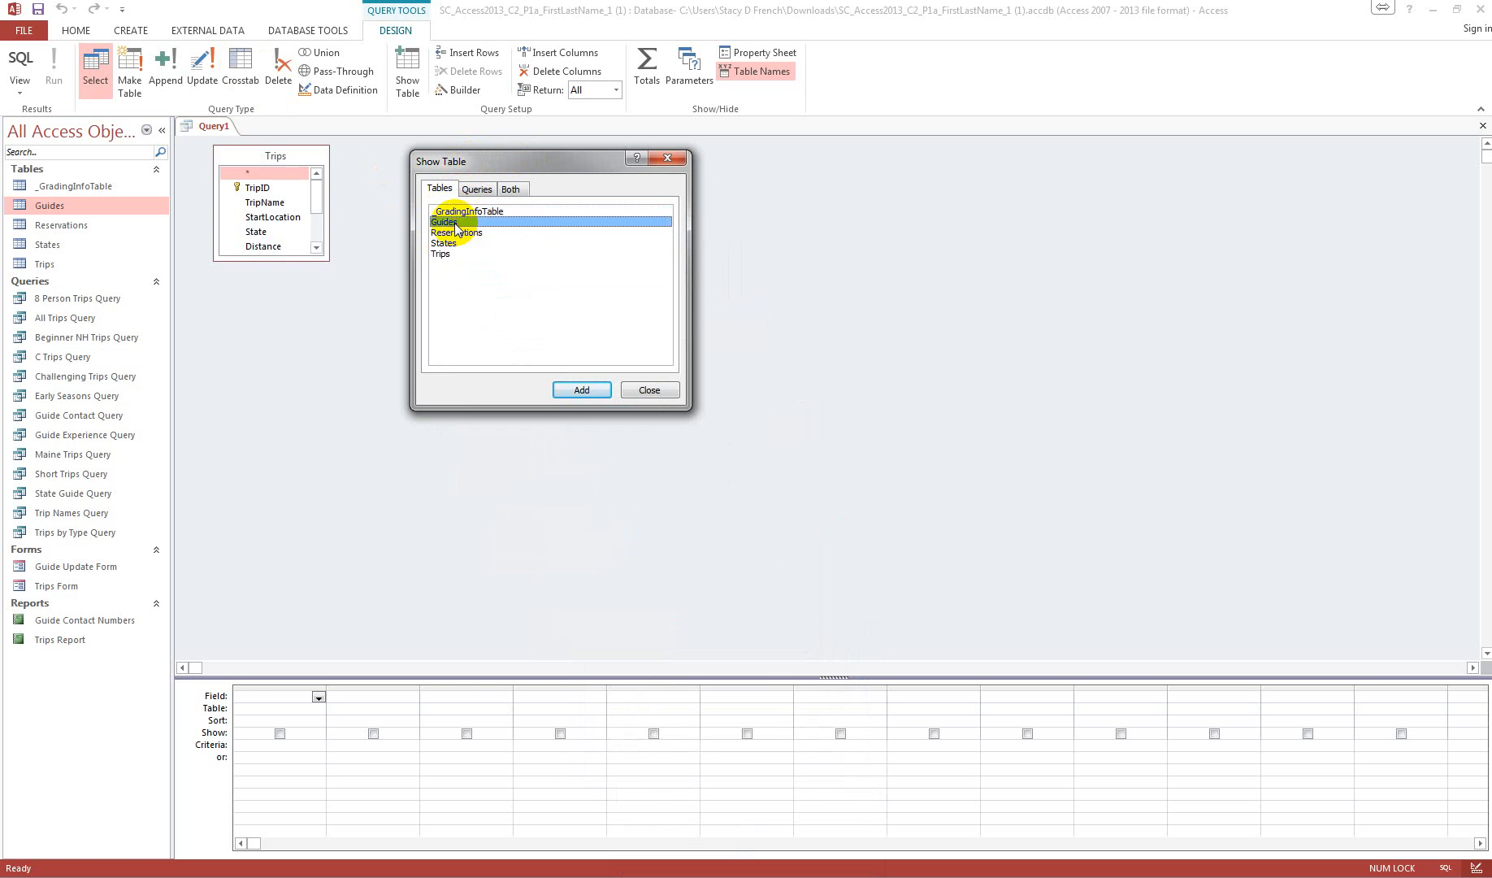
click(646, 389)
drag(291, 256, 293, 358)
drag(446, 261, 450, 356)
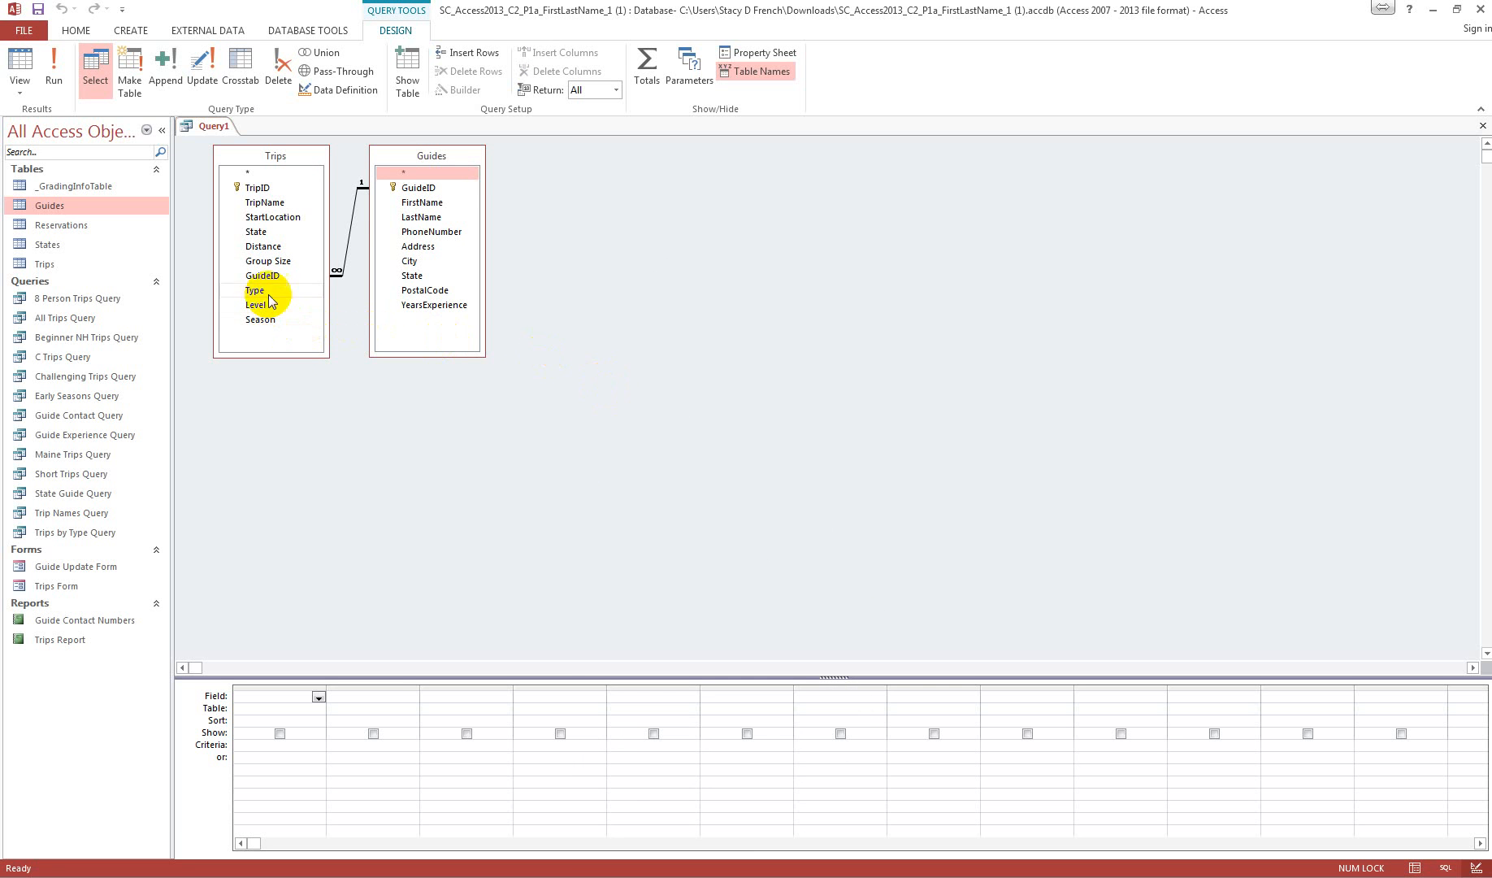
Step: Add TripName from Trips and FirstName, LastName and PhoneNumber from Guides to the query grid
double_click(268, 202)
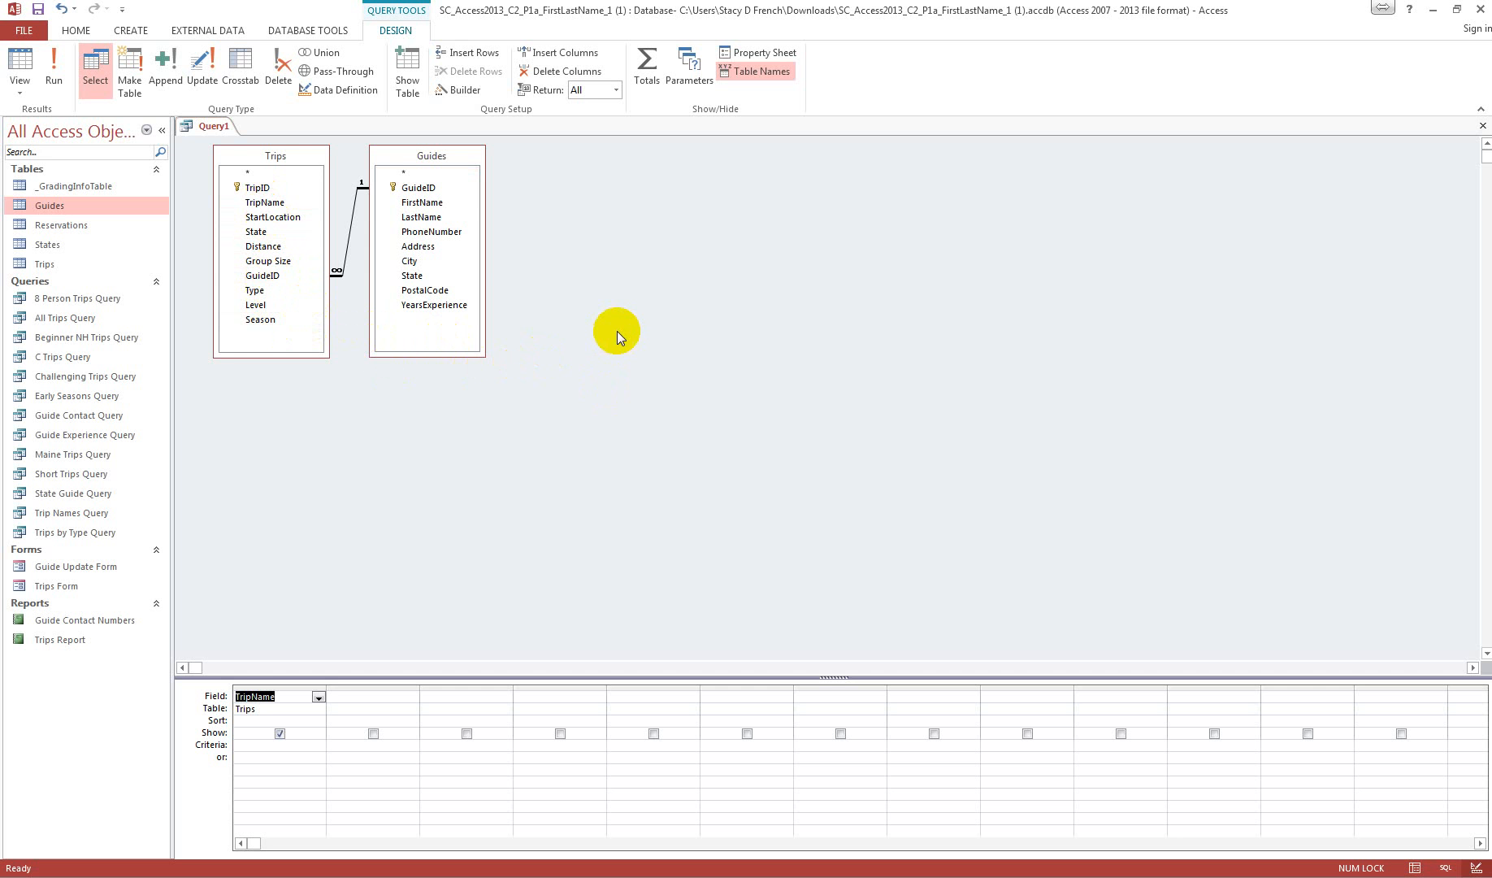
double_click(422, 202)
double_click(433, 218)
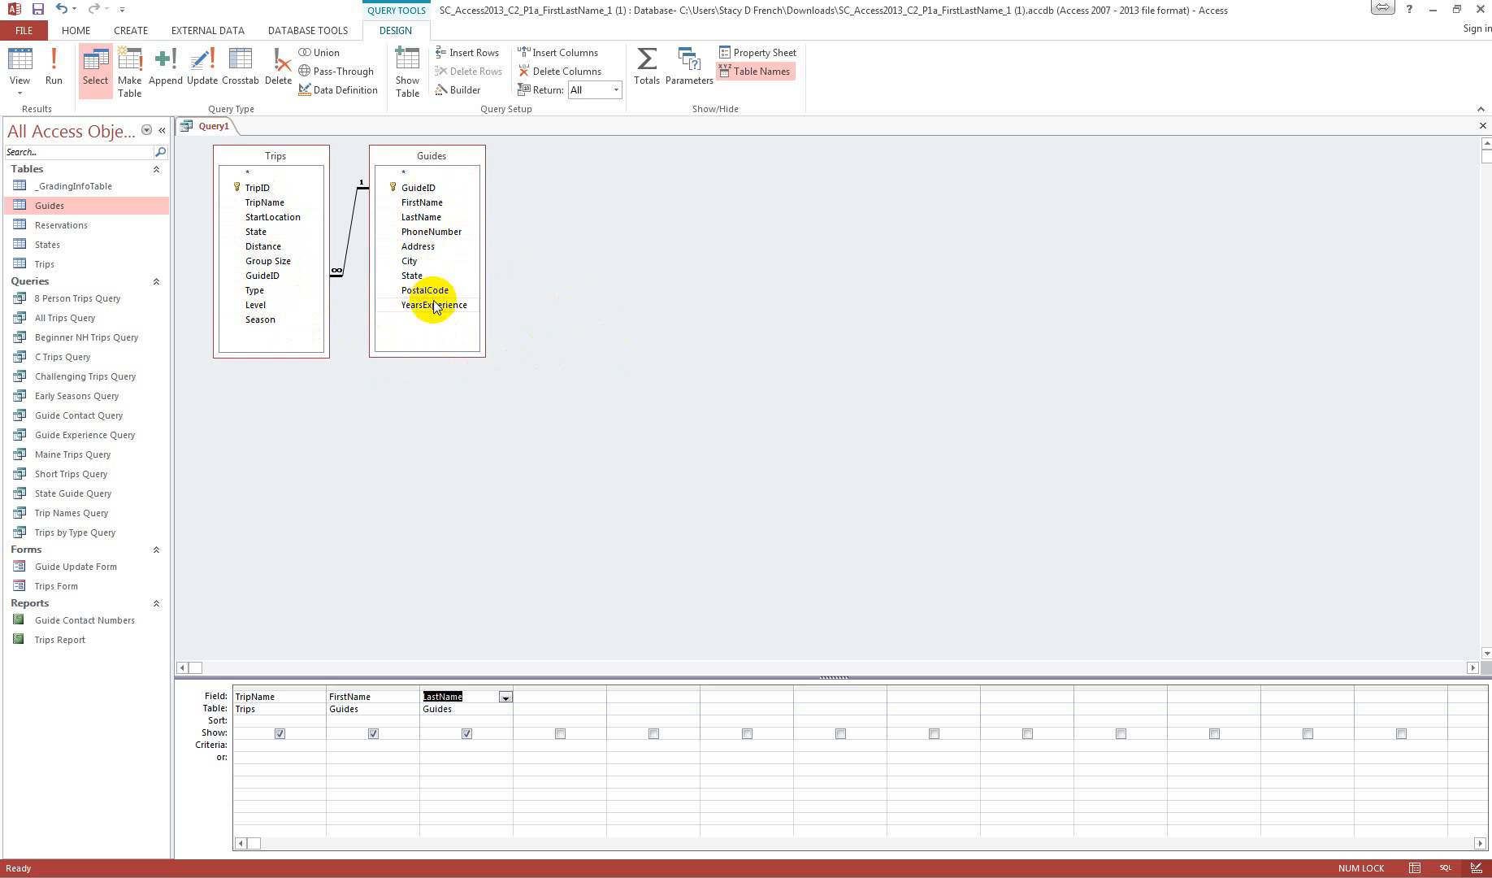
click(438, 233)
double_click(437, 232)
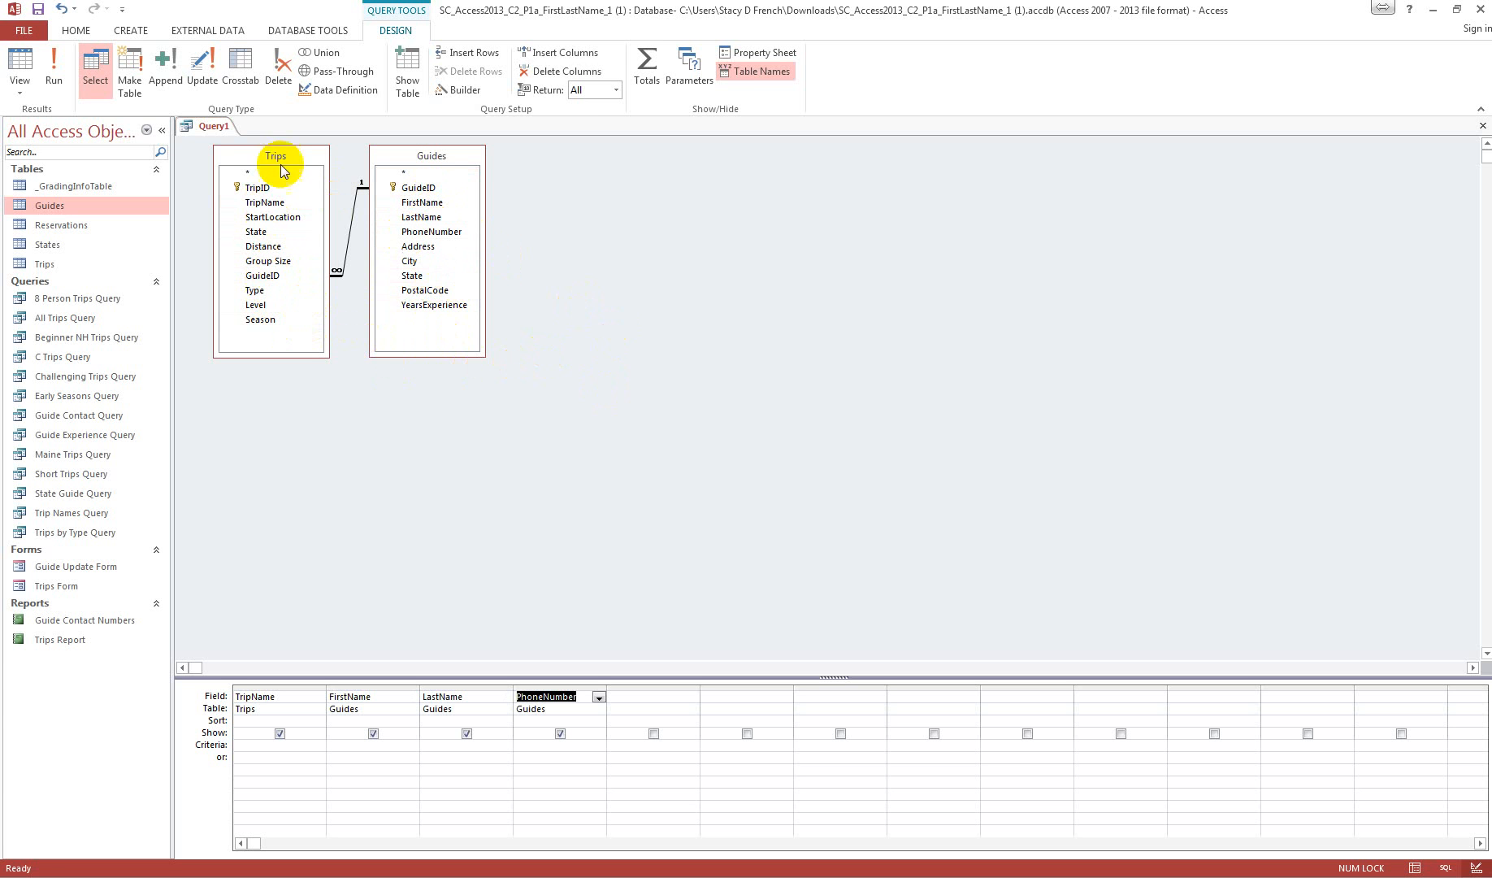
Step: Save the query as Guide Assignments Query and run it, closing its results after viewing
right_click(214, 126)
click(236, 135)
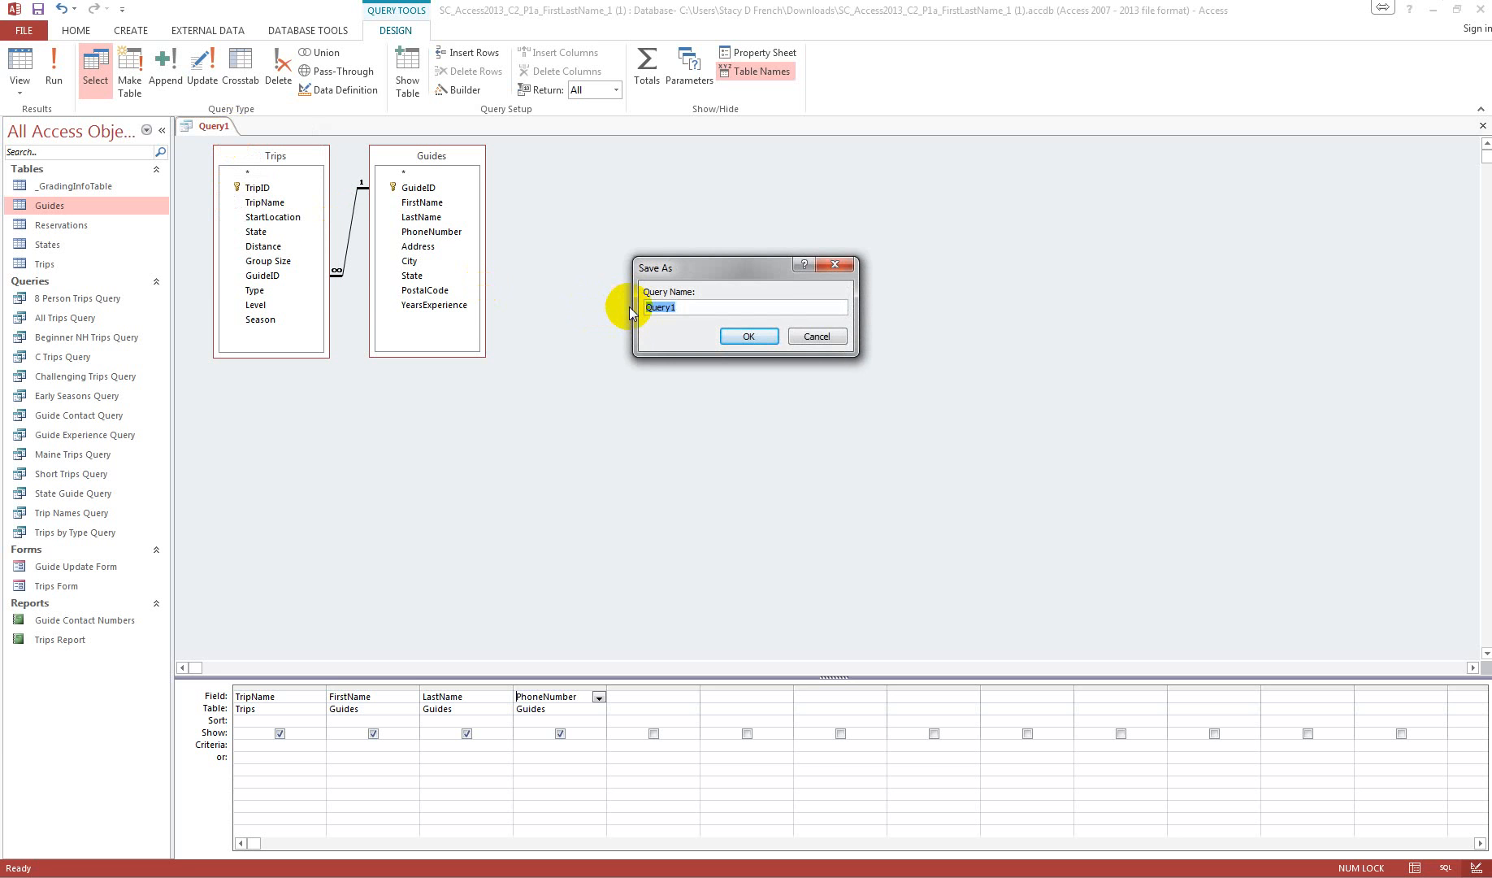
text(Guide Assignments Query)
click(749, 335)
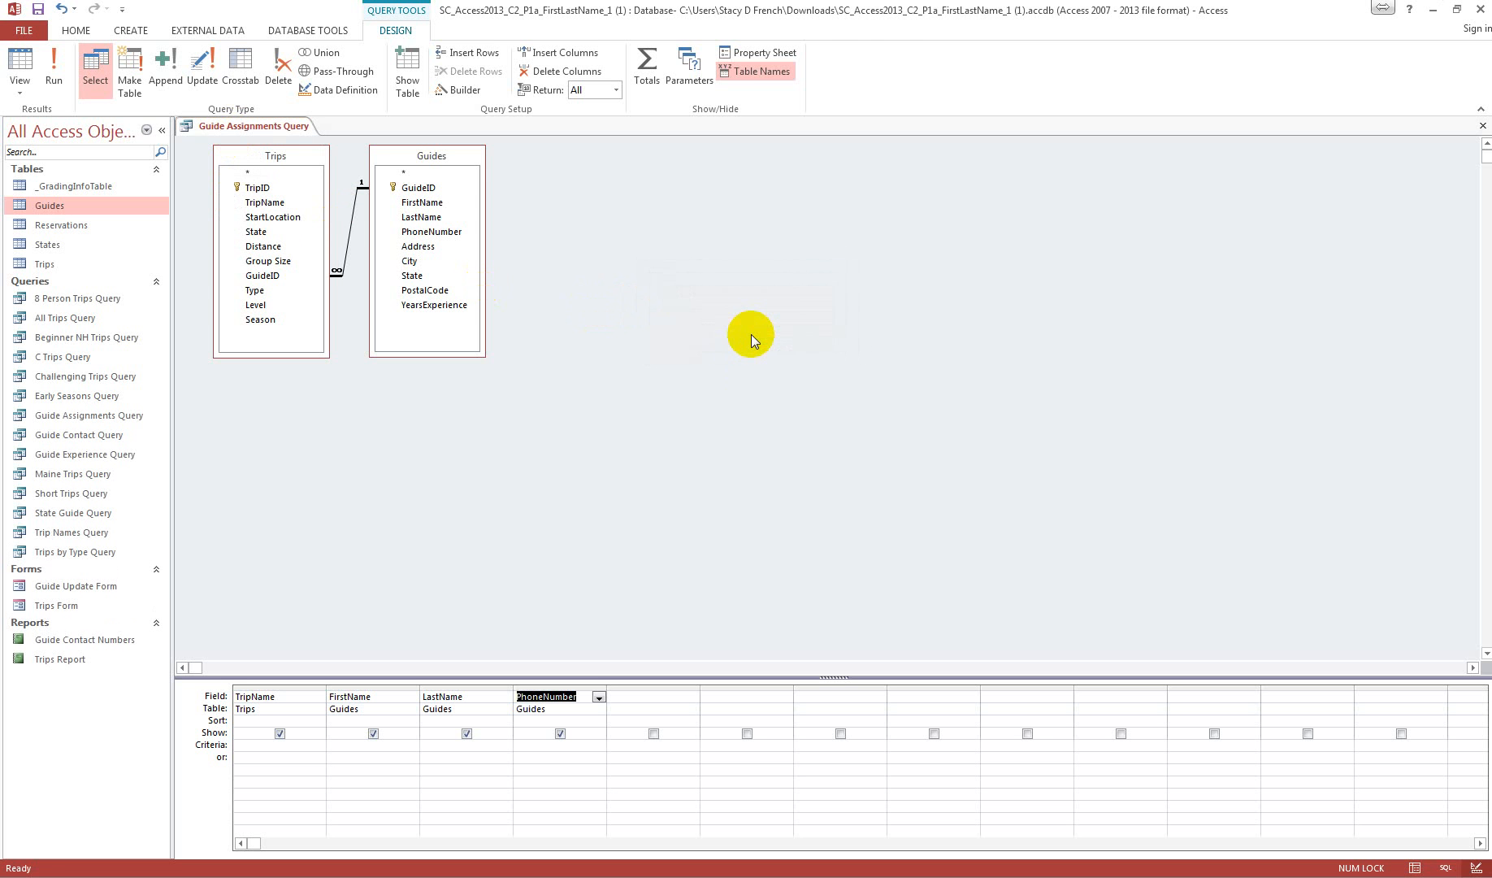
click(69, 79)
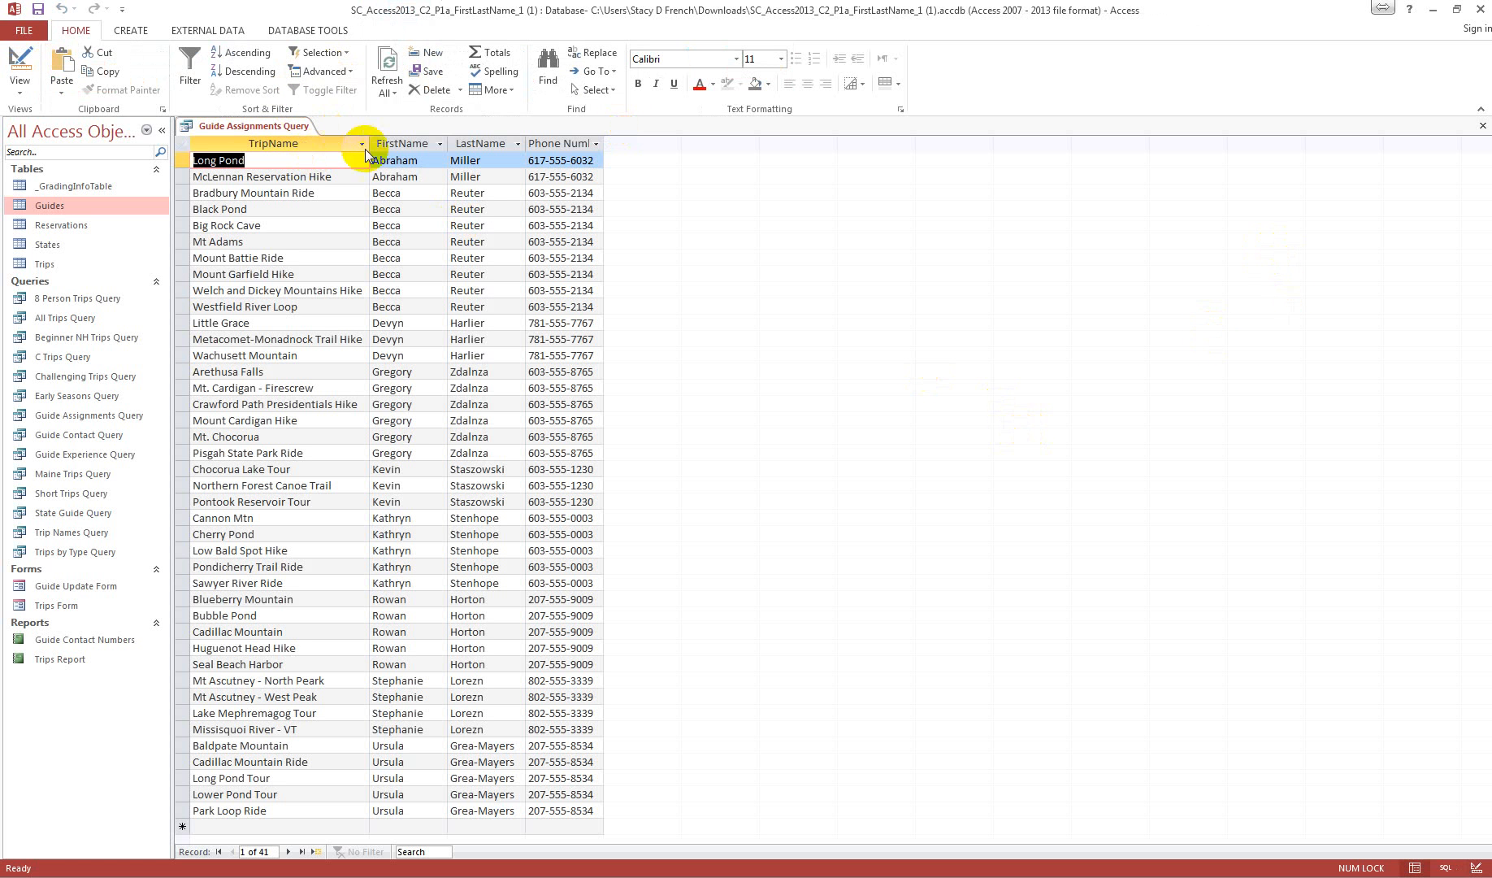
click(1484, 129)
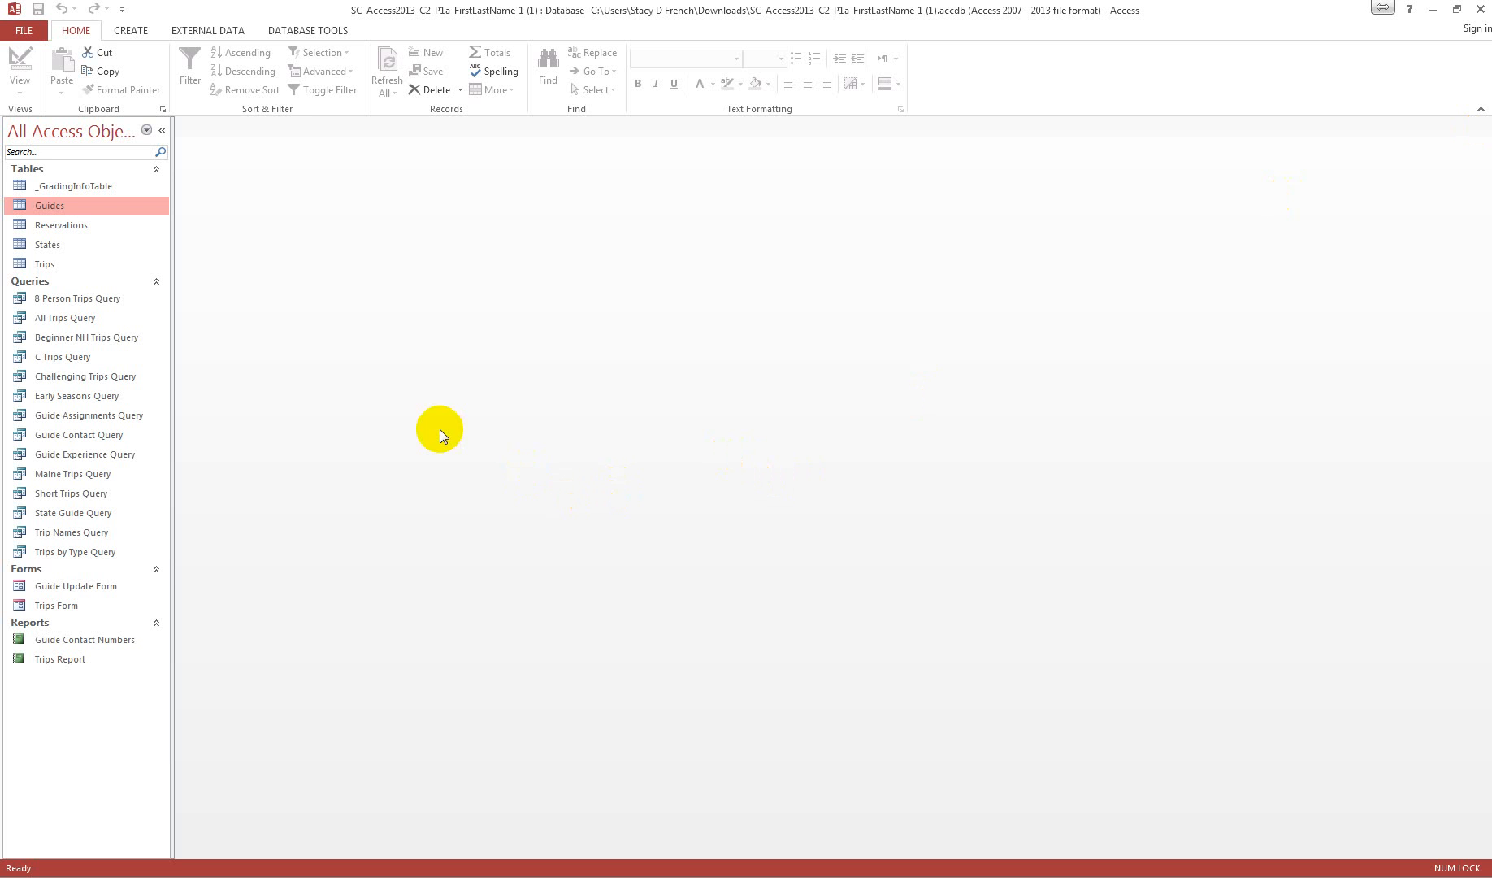
Step: Start a crosstab query with the Crosstab Query Wizard, using the Trips table as its source
click(45, 265)
click(130, 31)
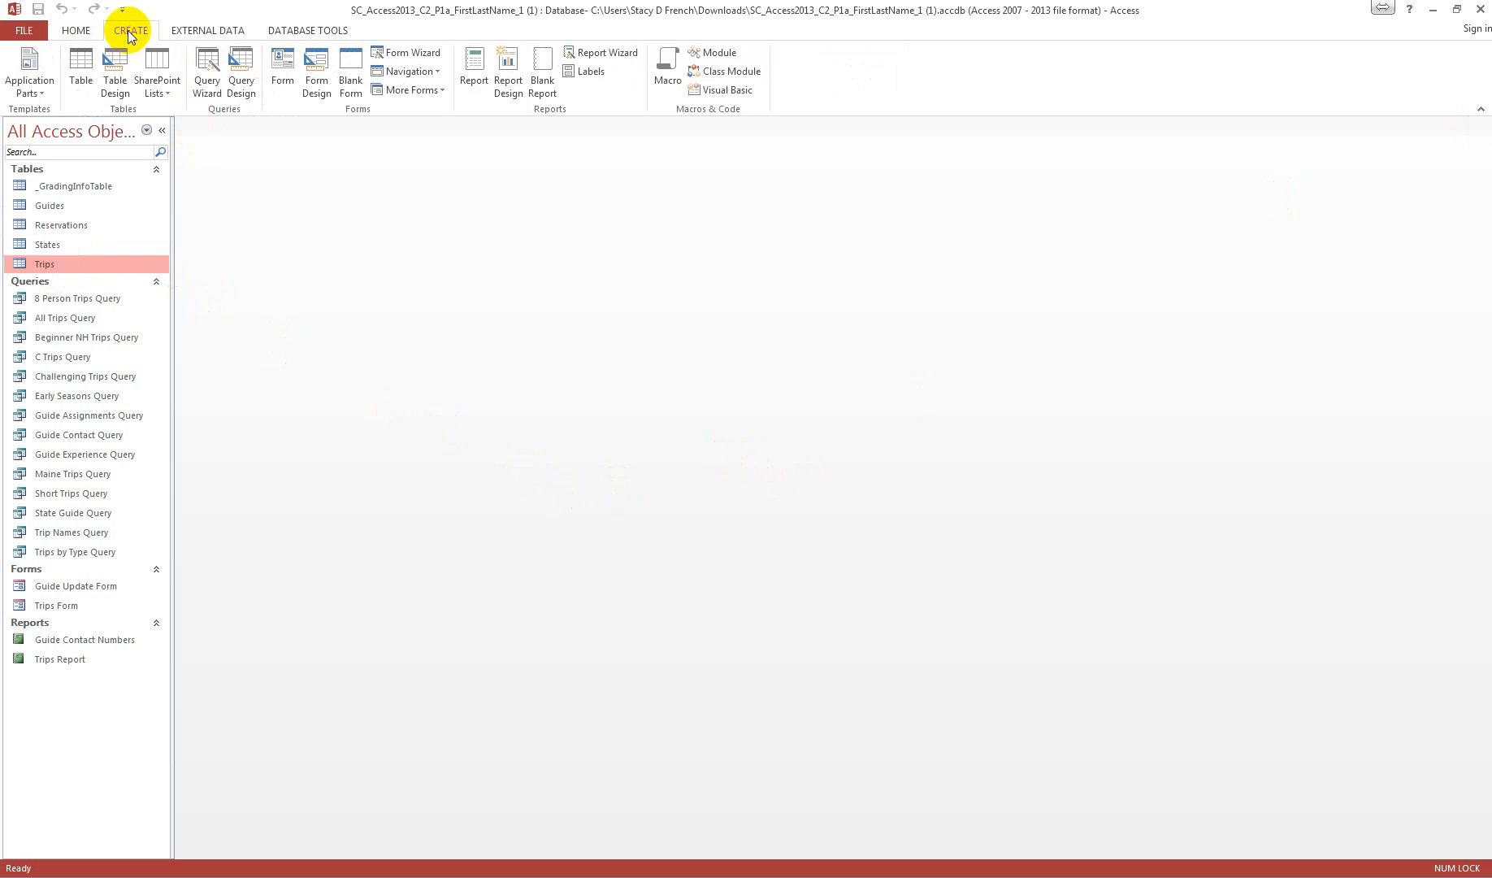
click(221, 73)
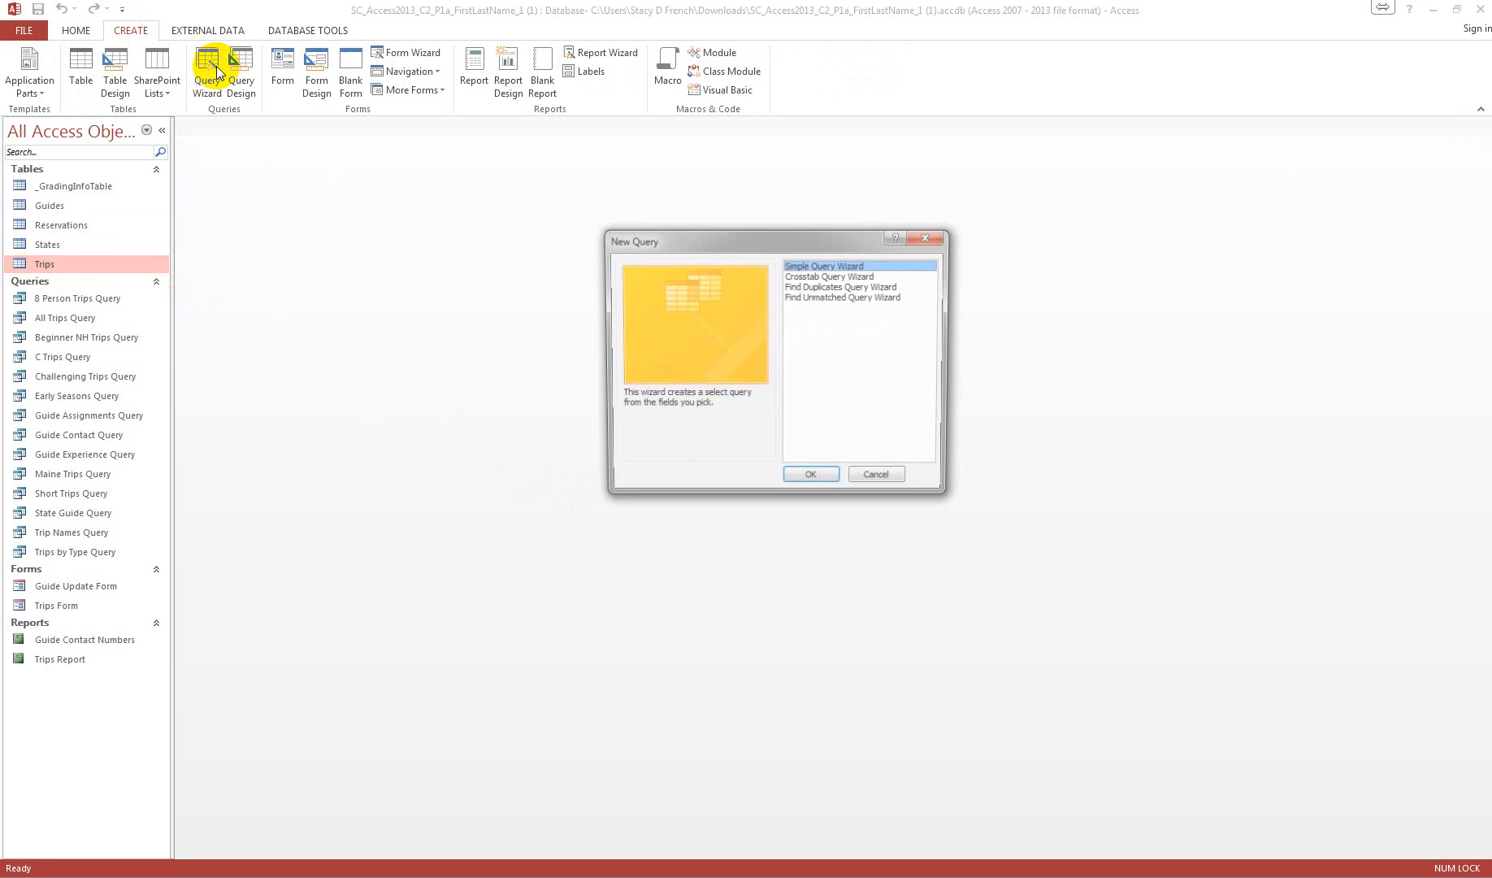
click(827, 276)
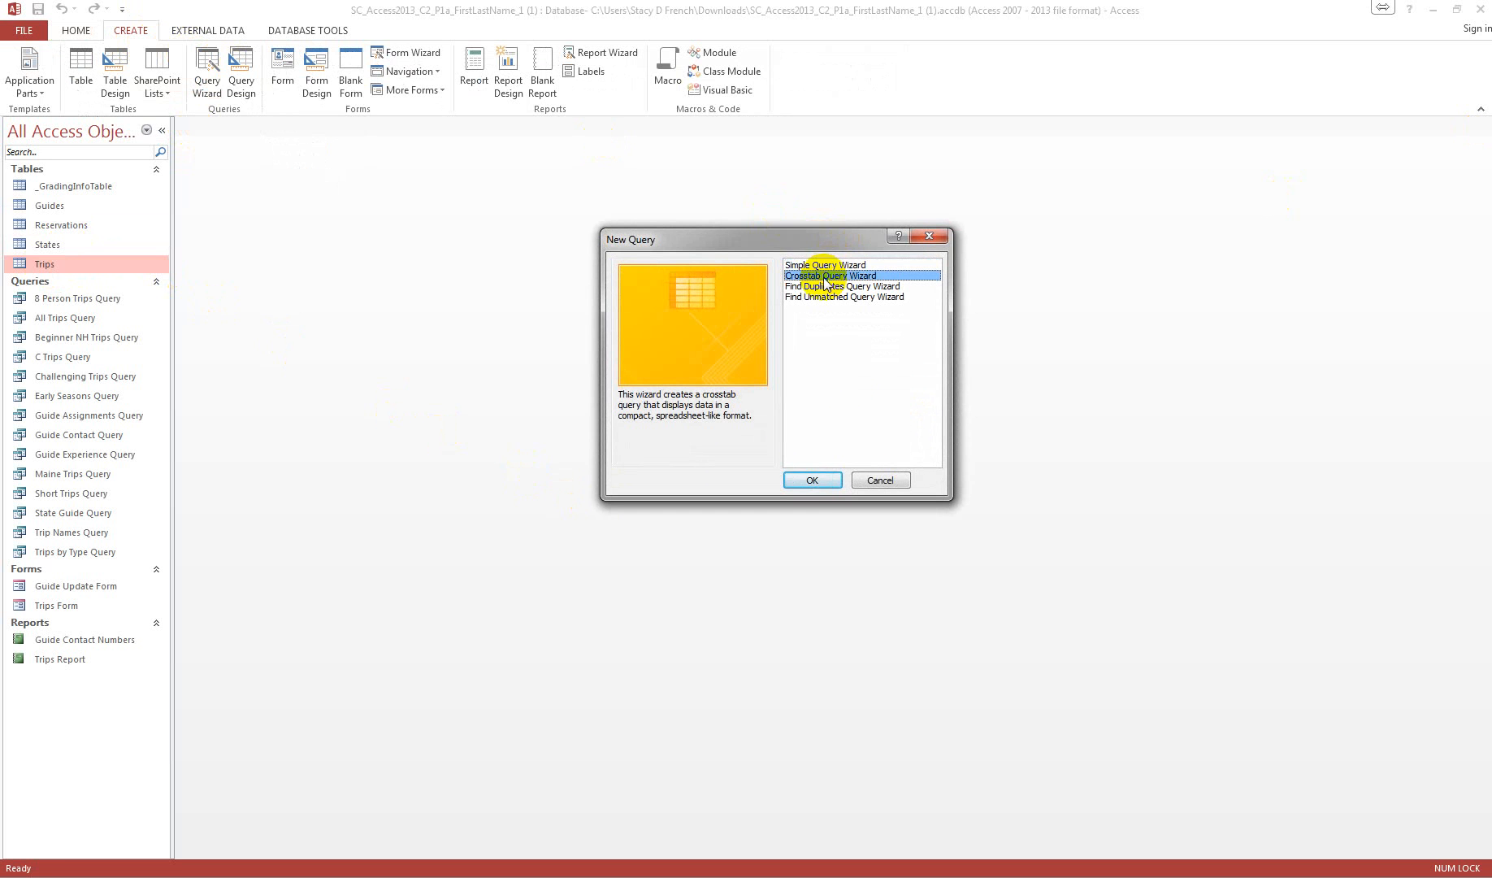
click(811, 481)
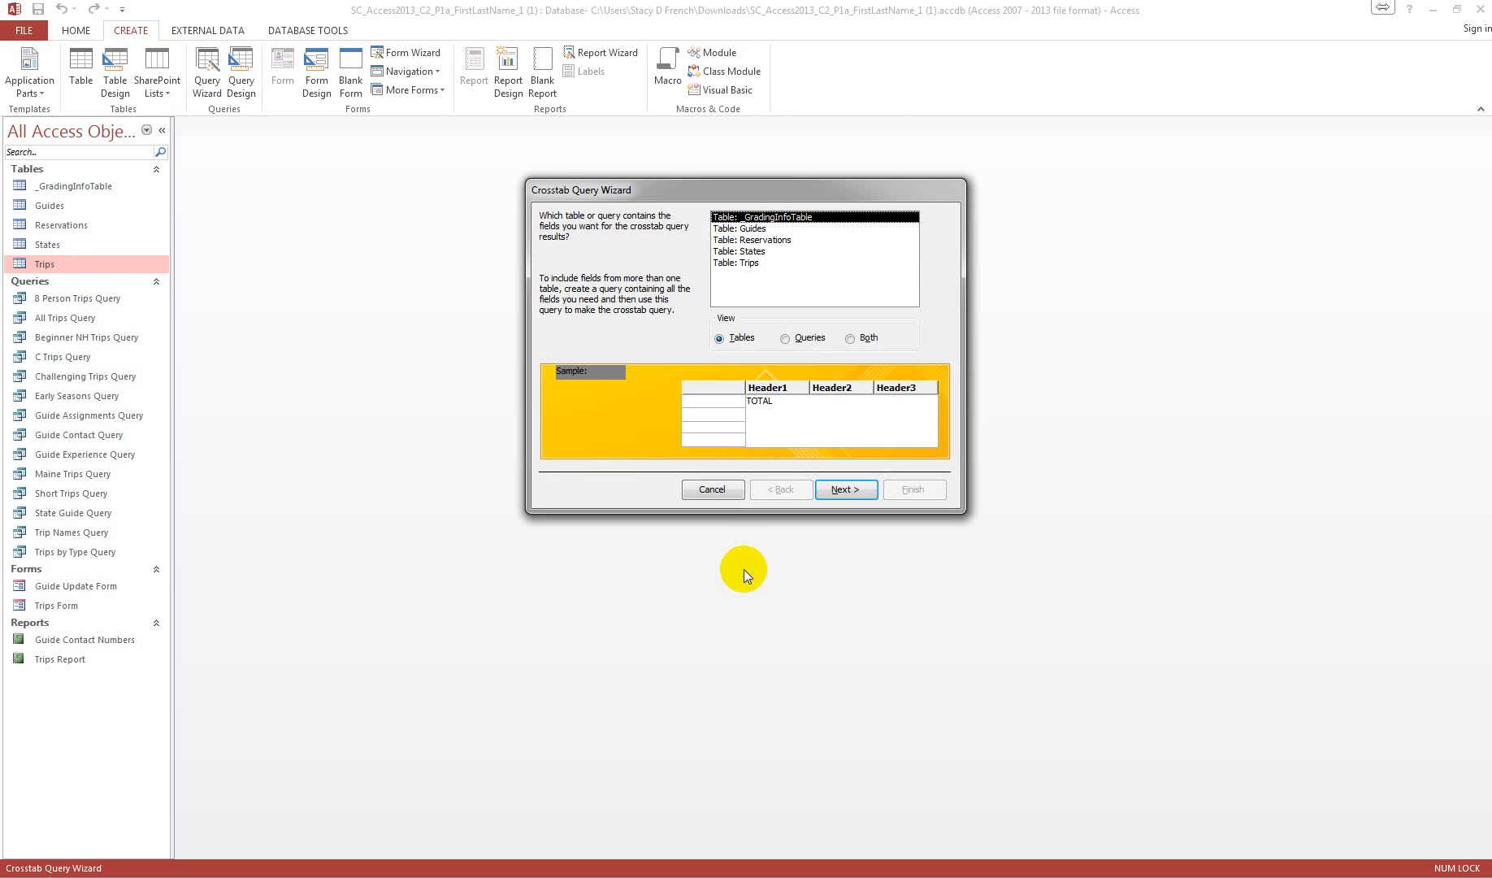
click(755, 269)
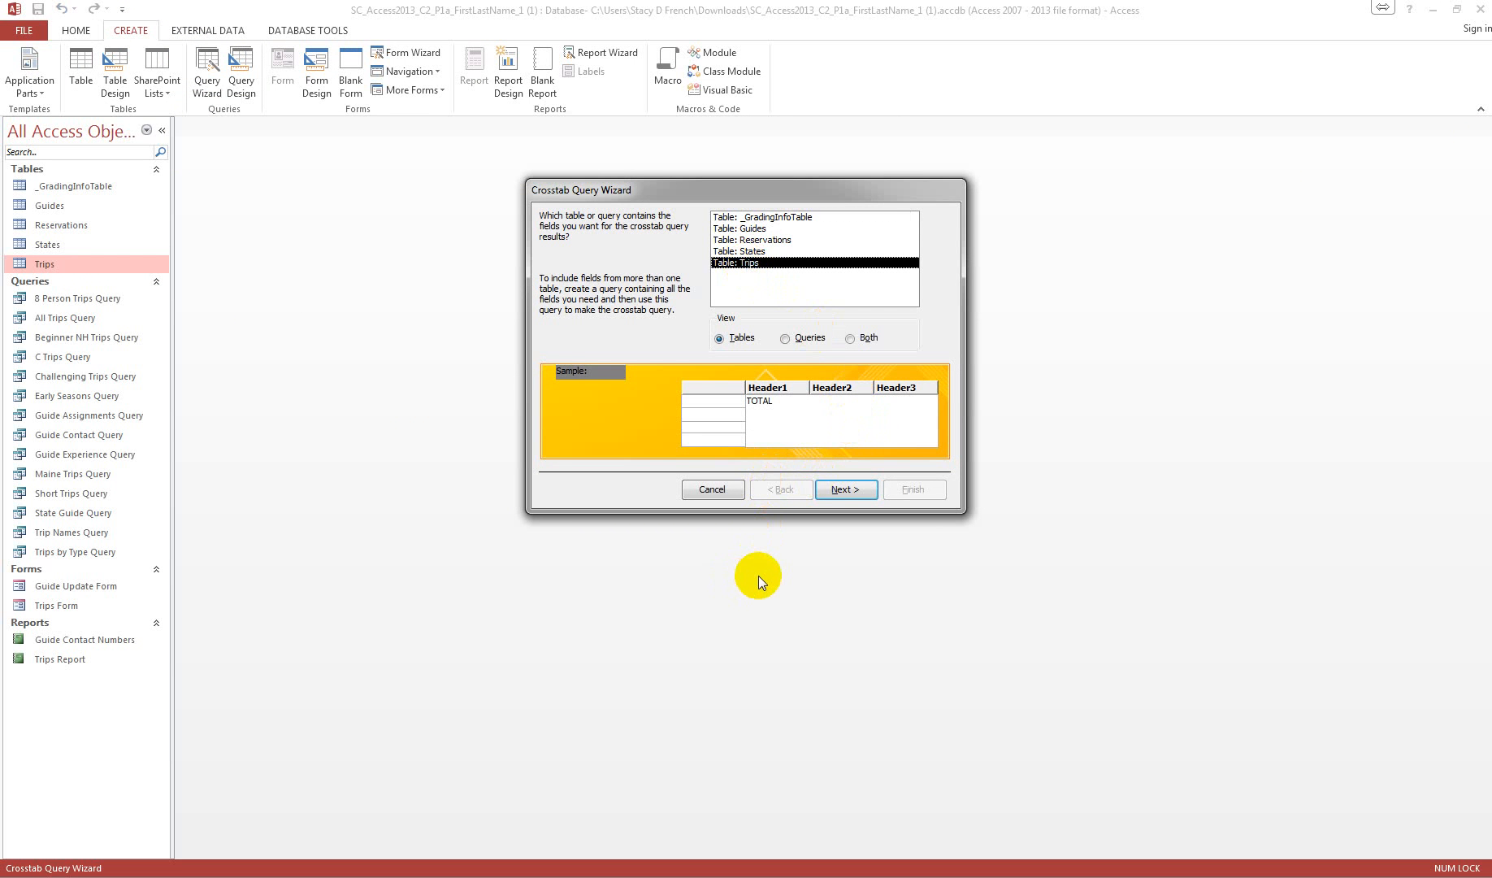
click(846, 488)
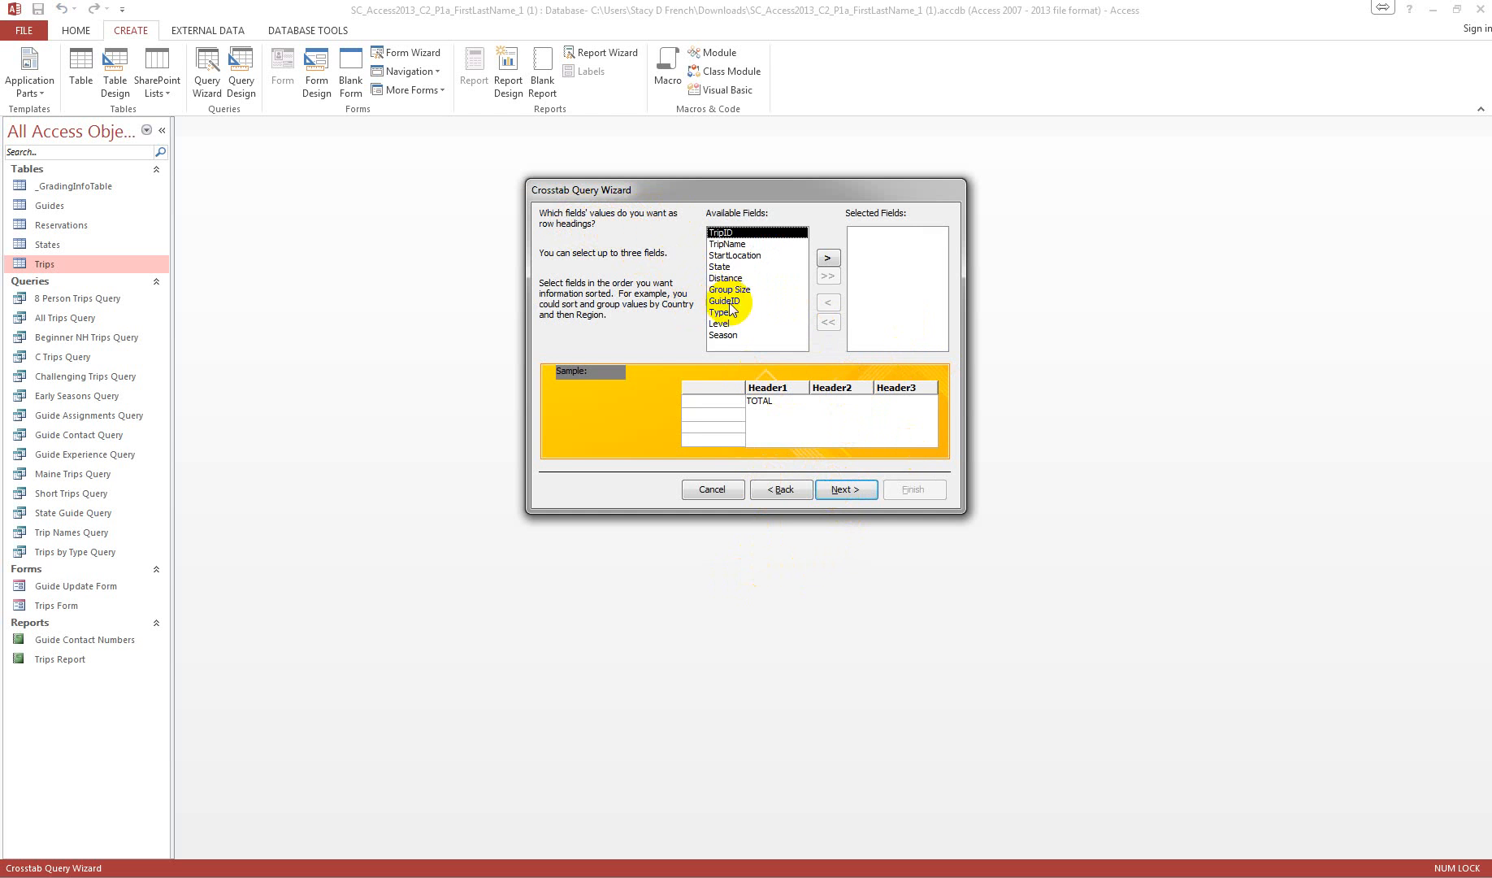
Step: Use the State field as the crosstab's row headings
click(720, 267)
click(831, 259)
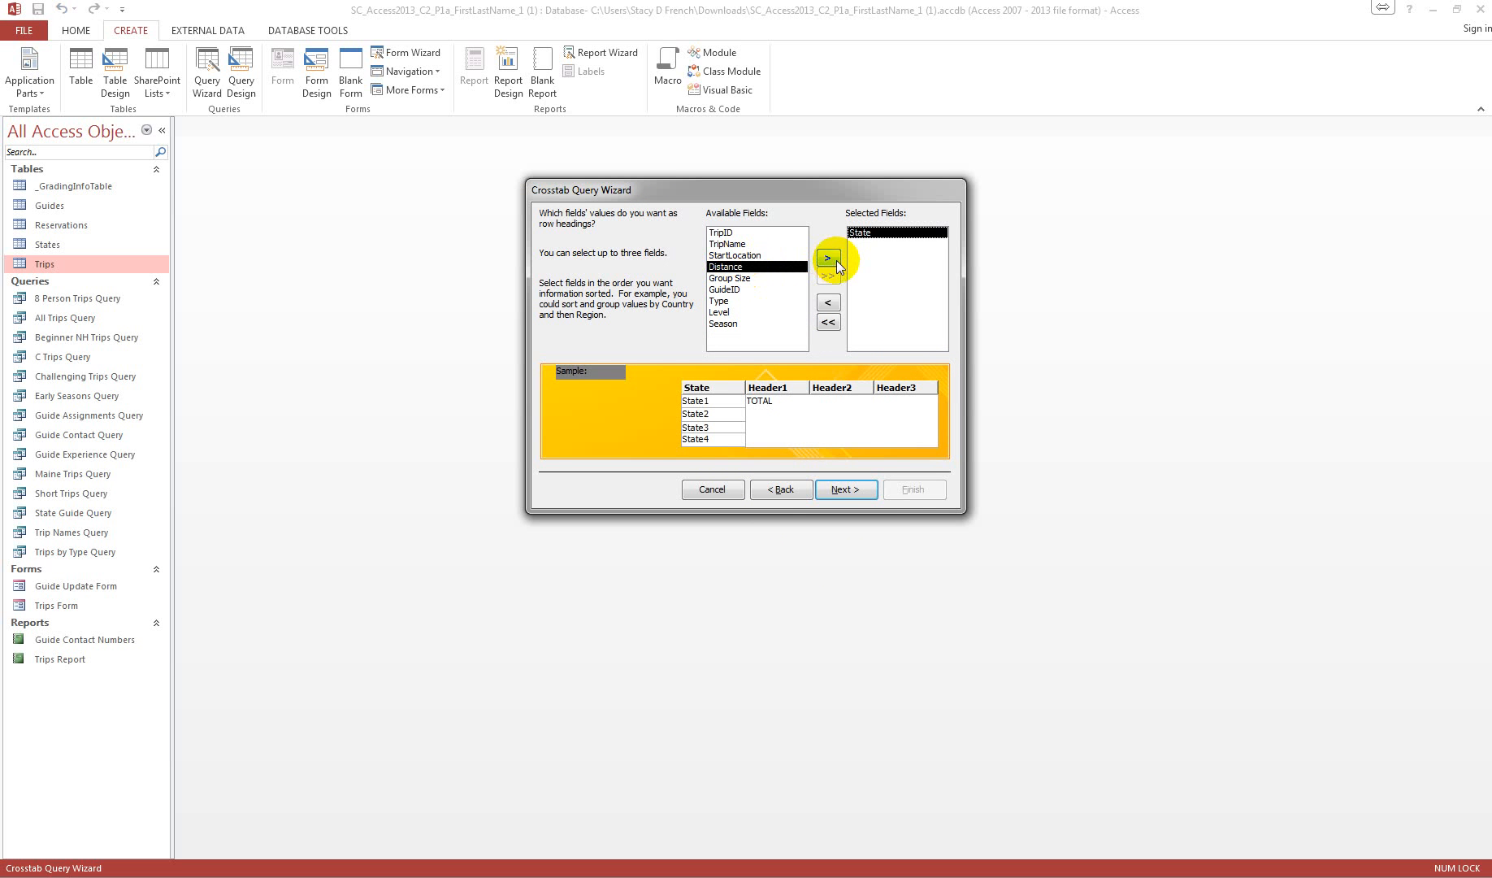
click(852, 489)
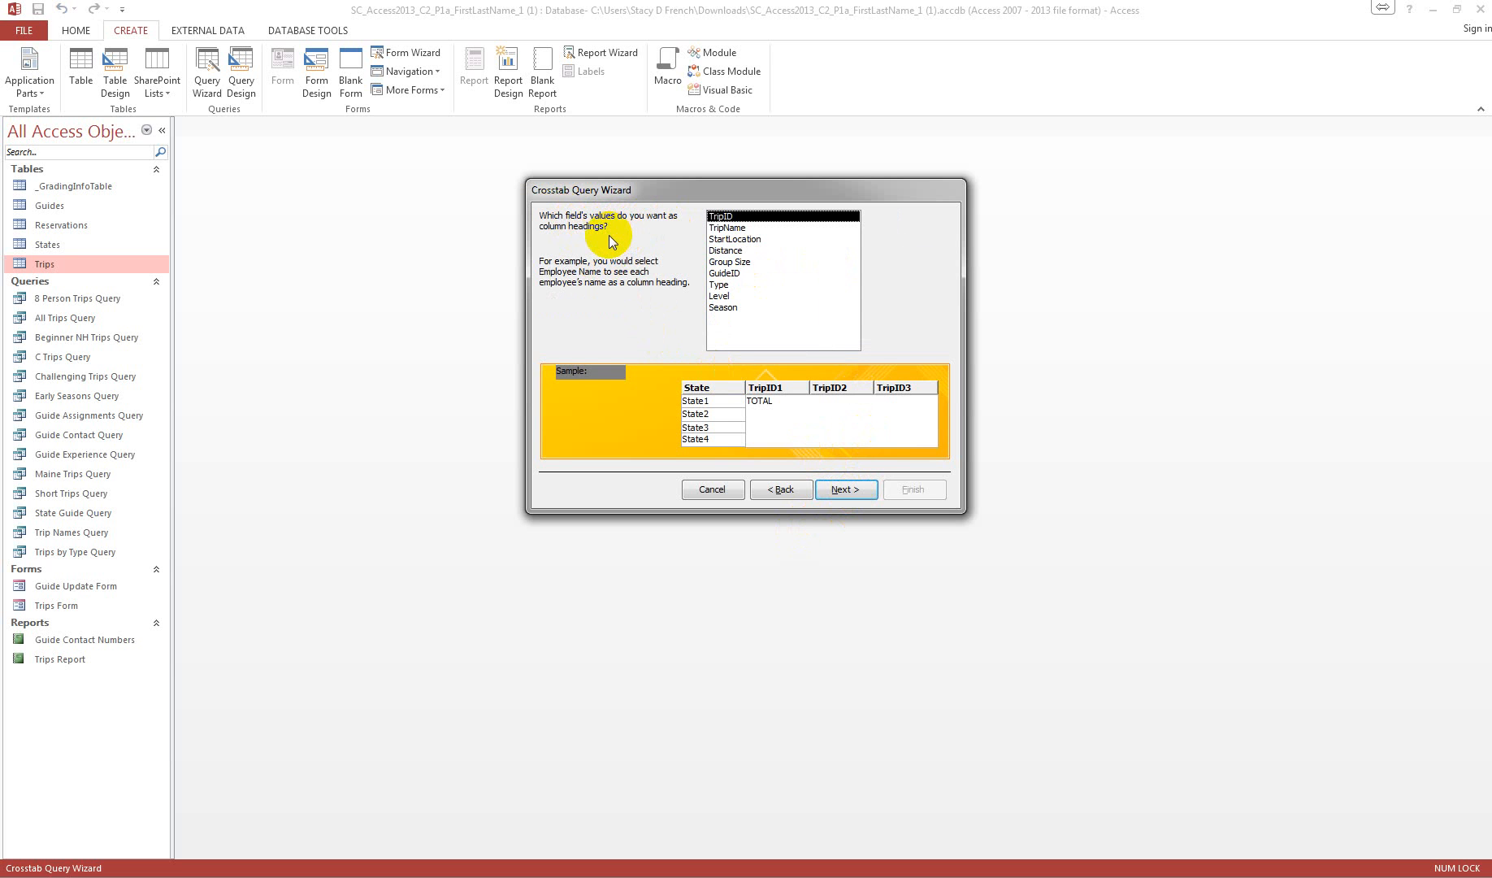
Step: Use Season as the crosstab's column headings and calculate the Count of TripID with row sums included
click(726, 308)
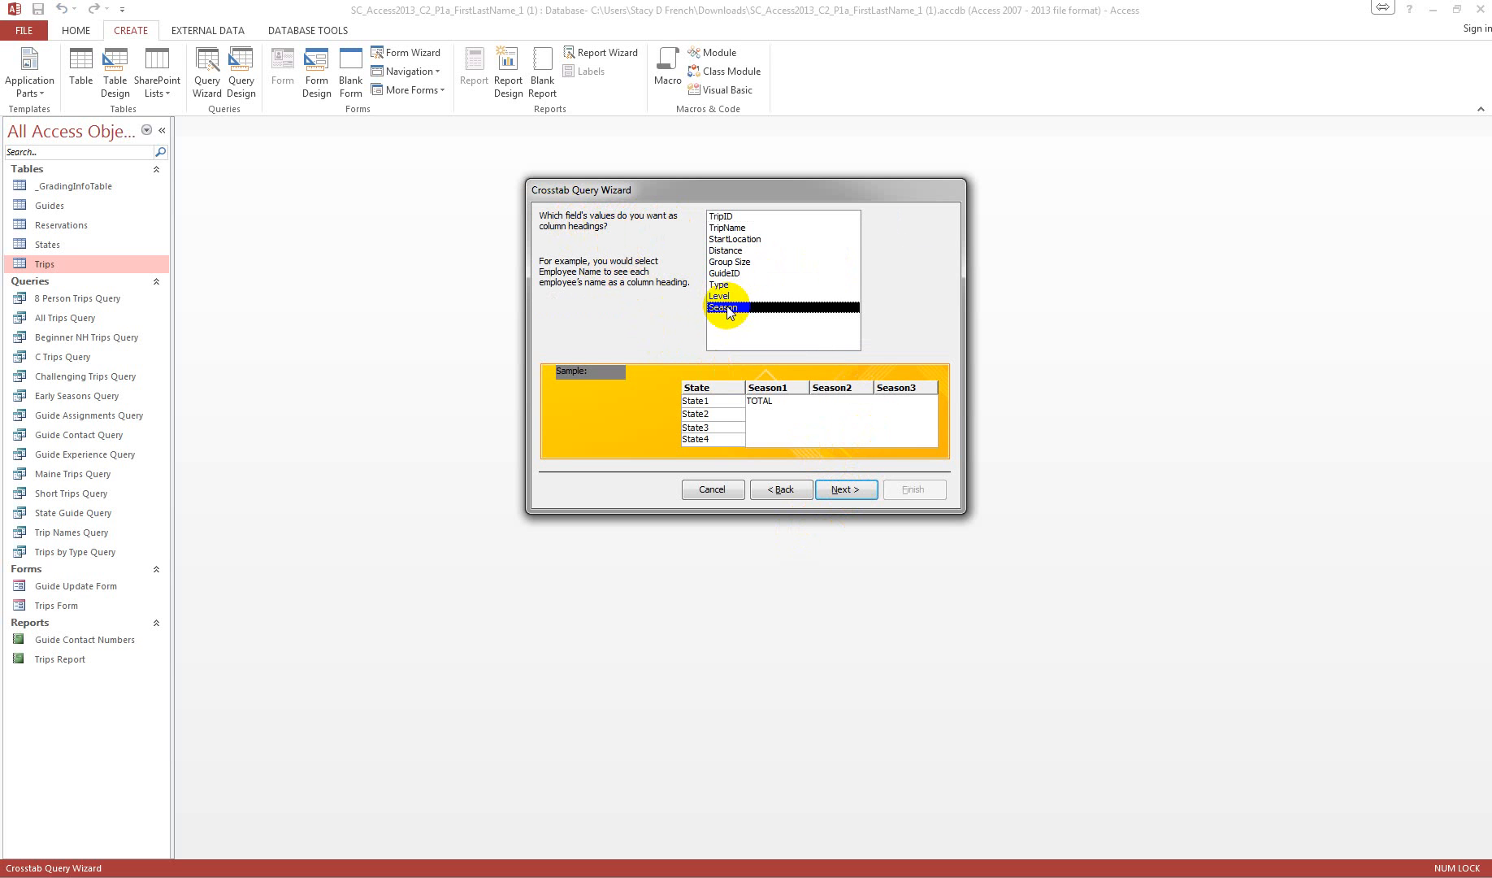
click(843, 490)
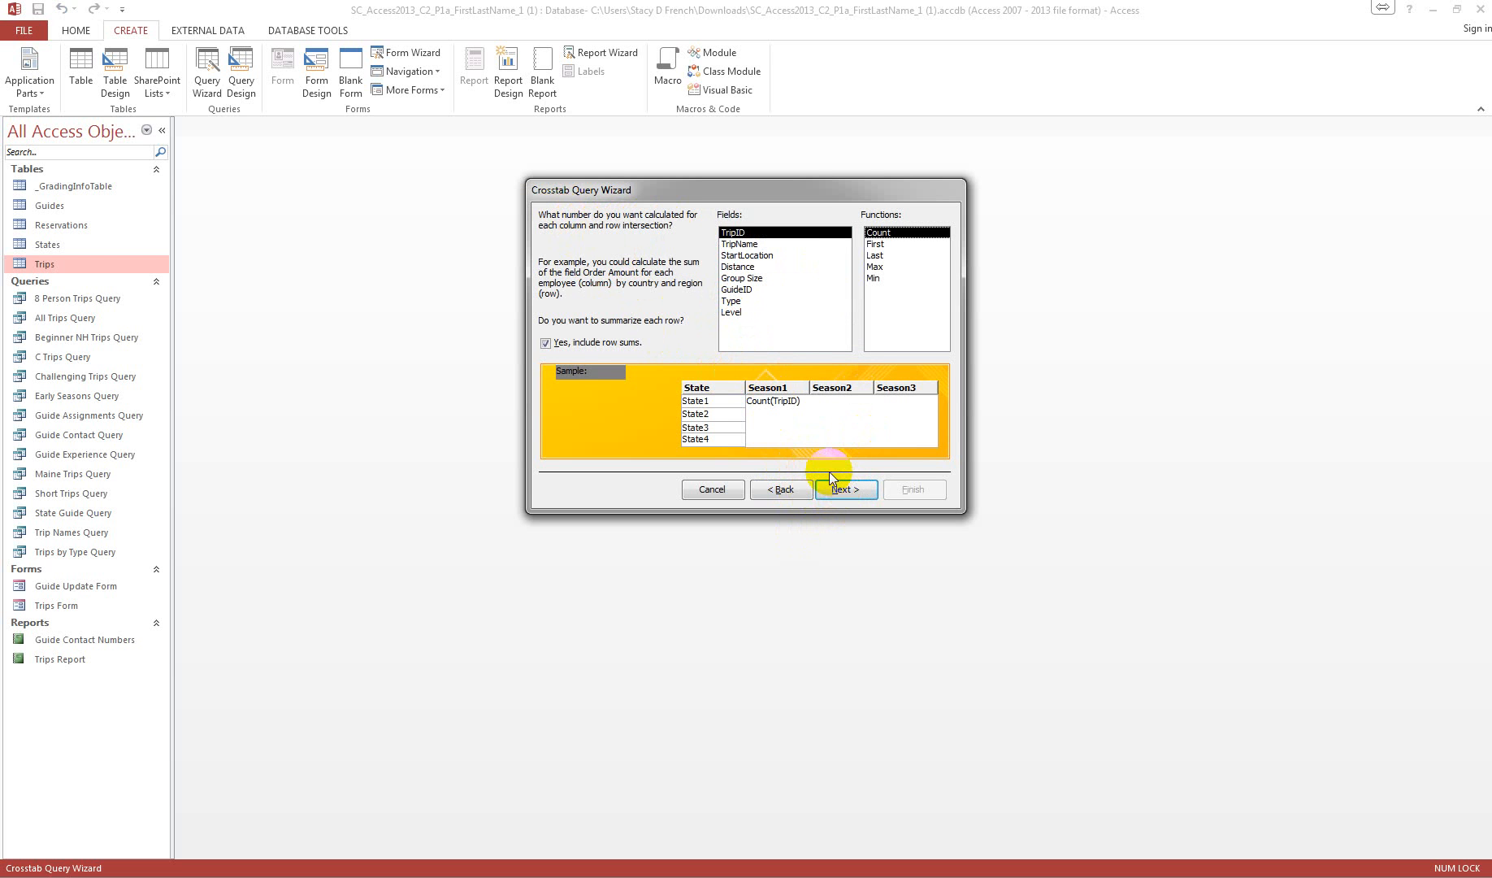
click(749, 234)
click(843, 489)
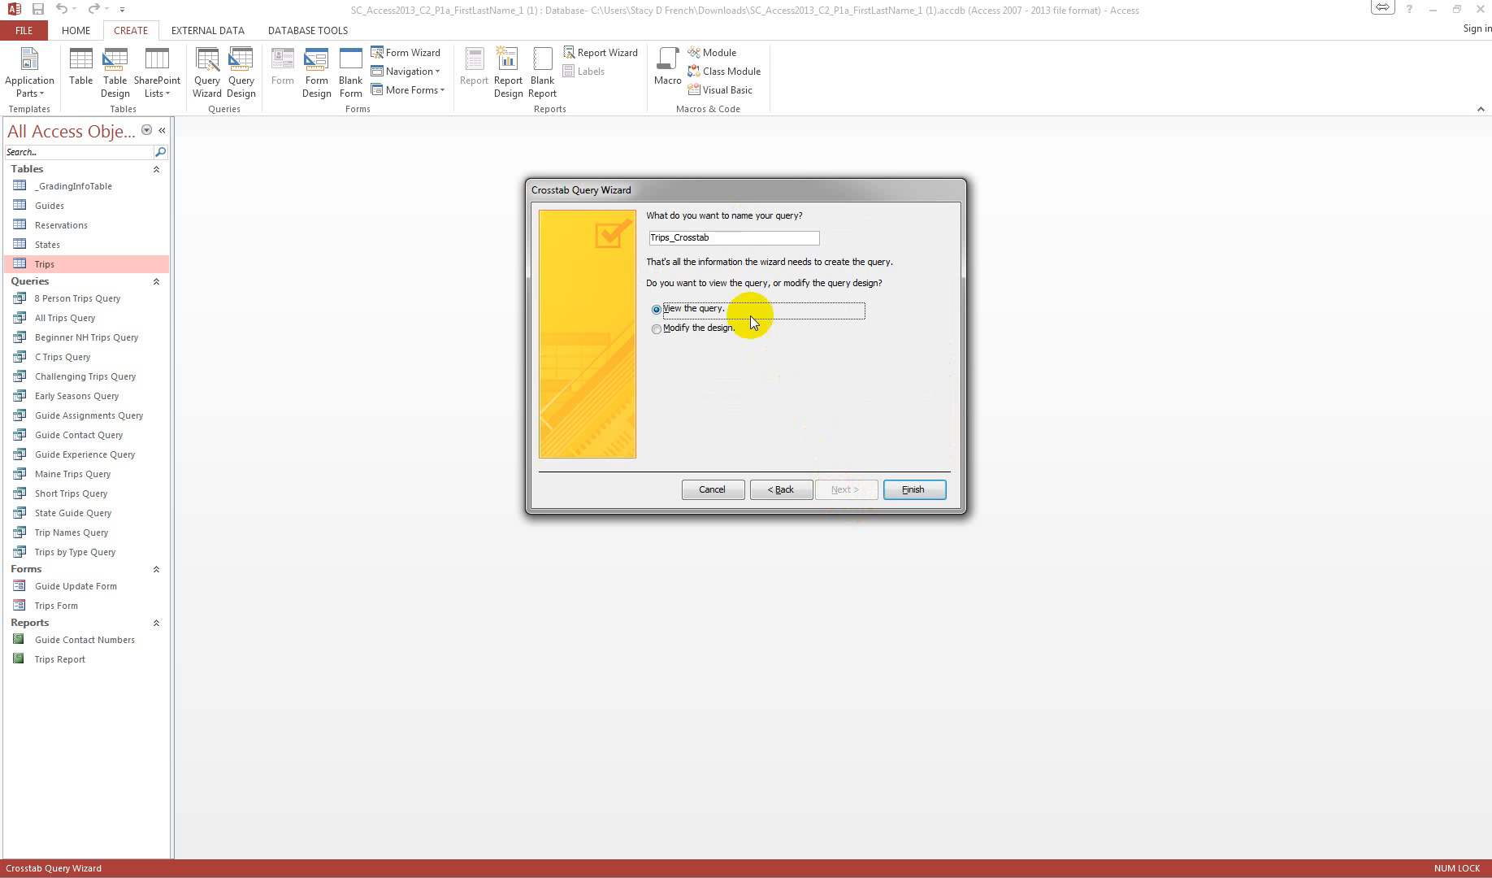
Step: Name the crosstab query State-Season Crosstab
click(736, 240)
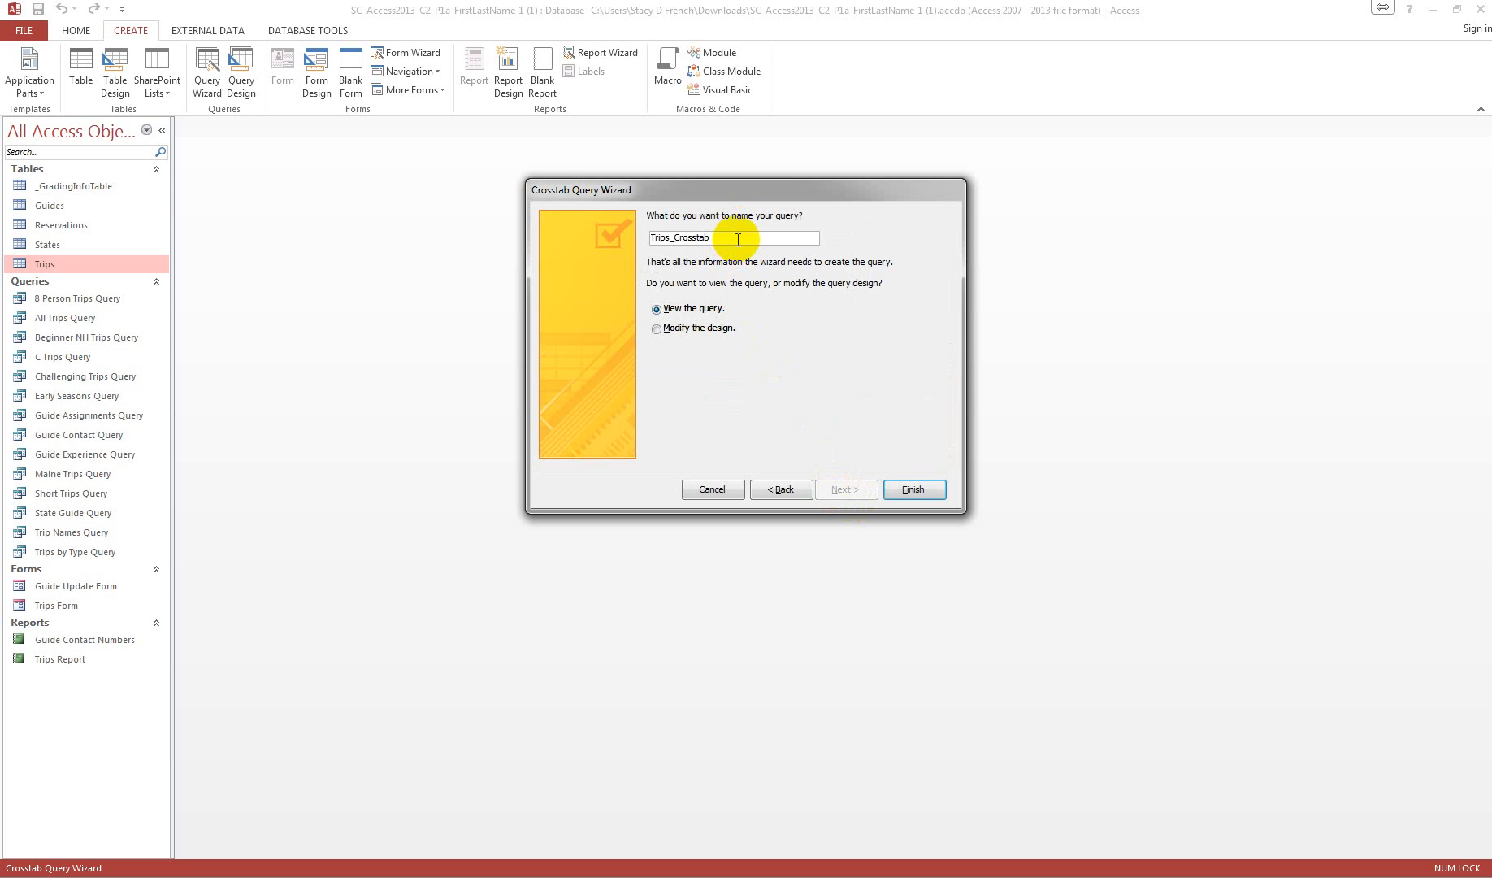
key(BackSpace)
key(BackSpace)
key(BackSpace)
key(BackSpace)
key(BackSpace)
key(BackSpace)
key(BackSpace)
key(BackSpace)
key(BackSpace)
key(BackSpace)
key(BackSpace)
key(BackSpace)
key(BackSpace)
key(BackSpace)
text(State-Season Crosstab)
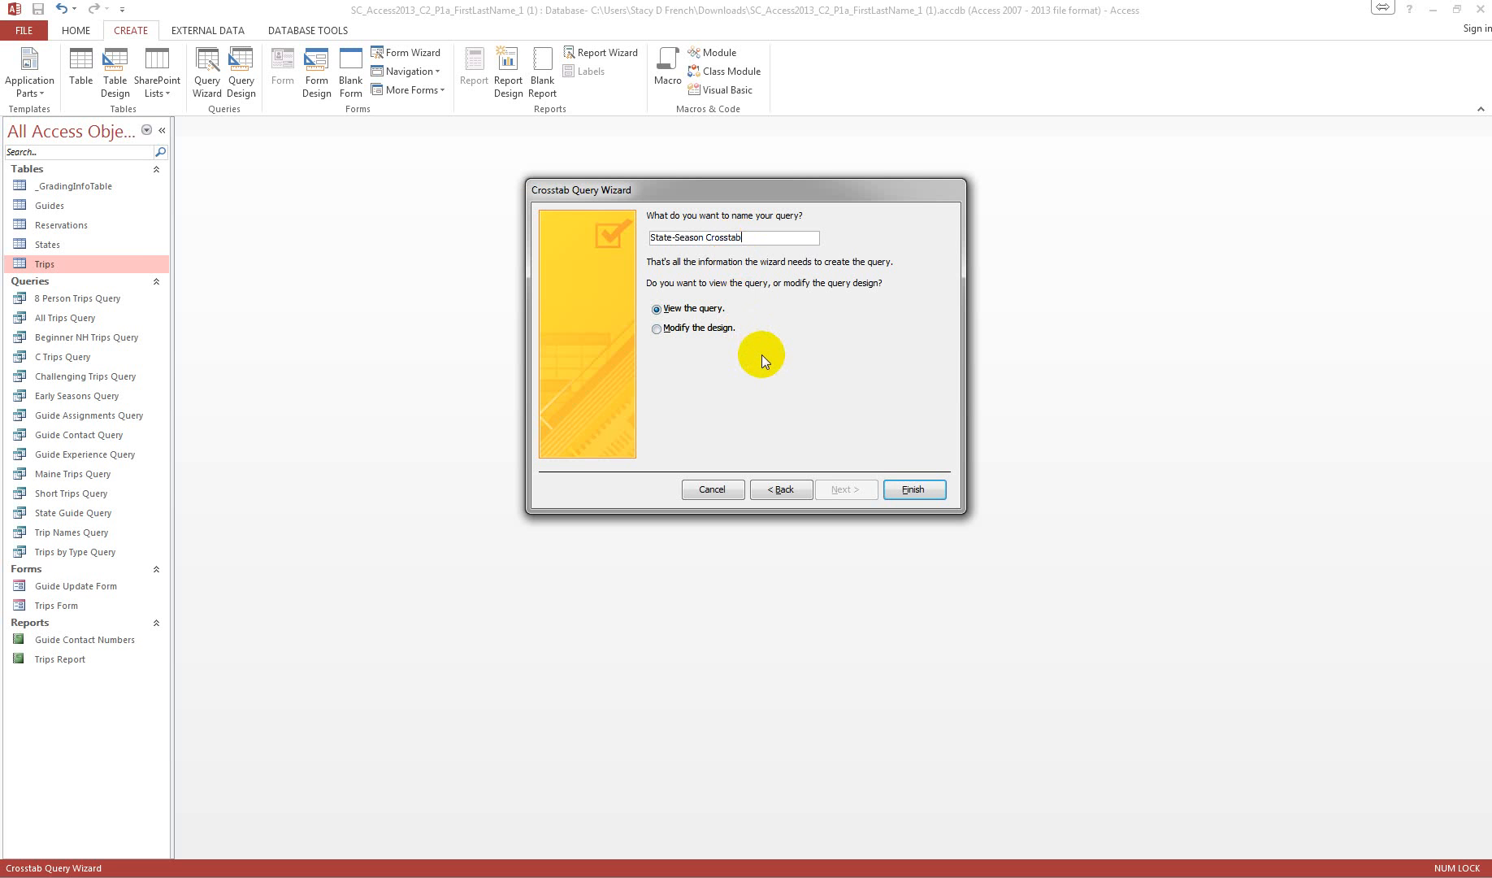
Step: Finish creating the State-Season Crosstab query with its results displayed, and close the datasheet
click(914, 488)
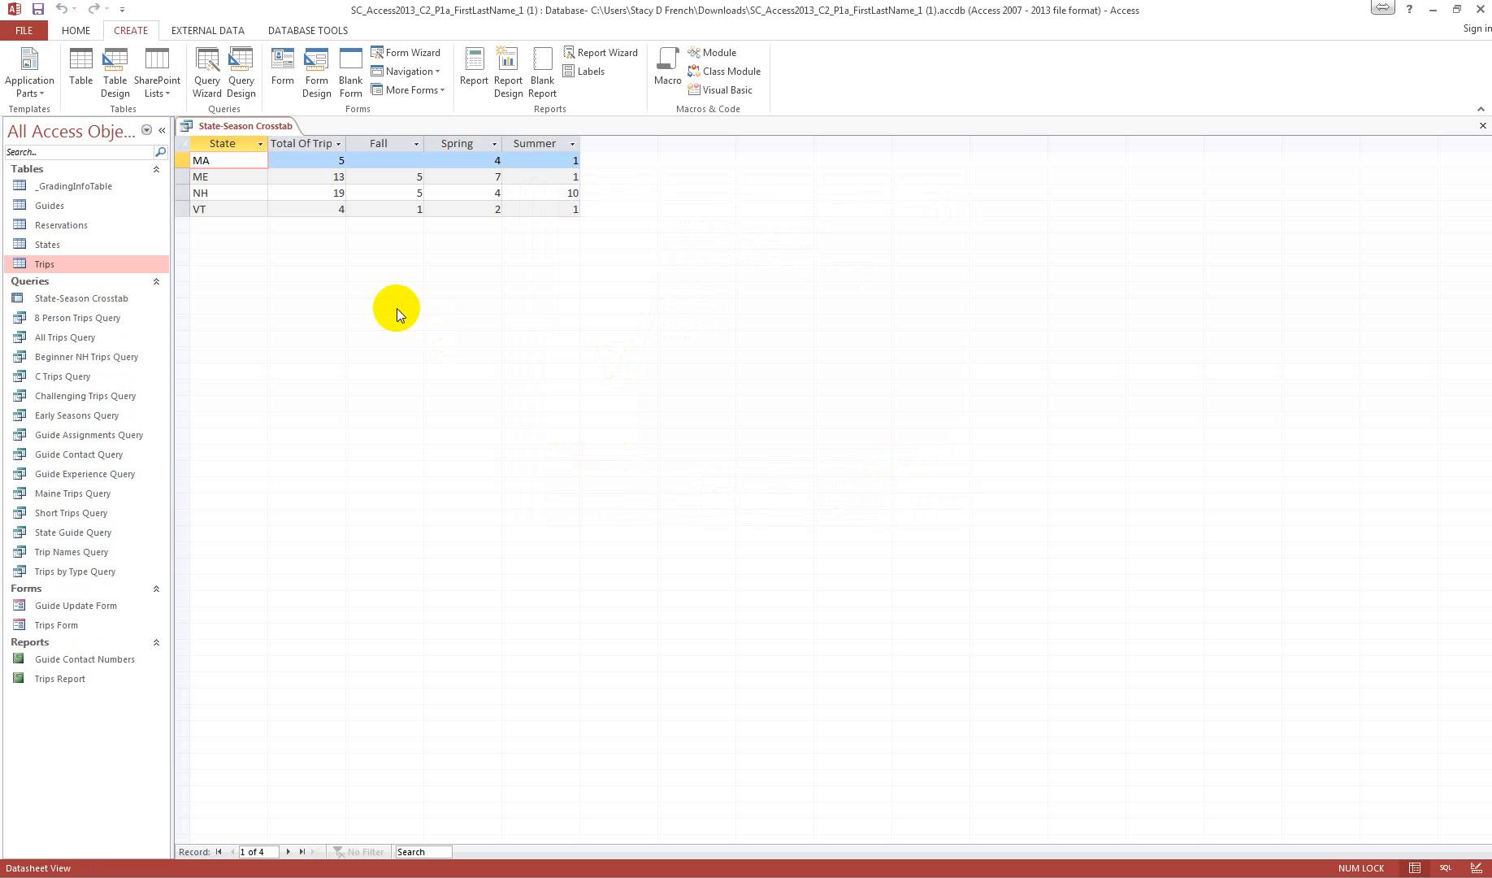
click(1482, 125)
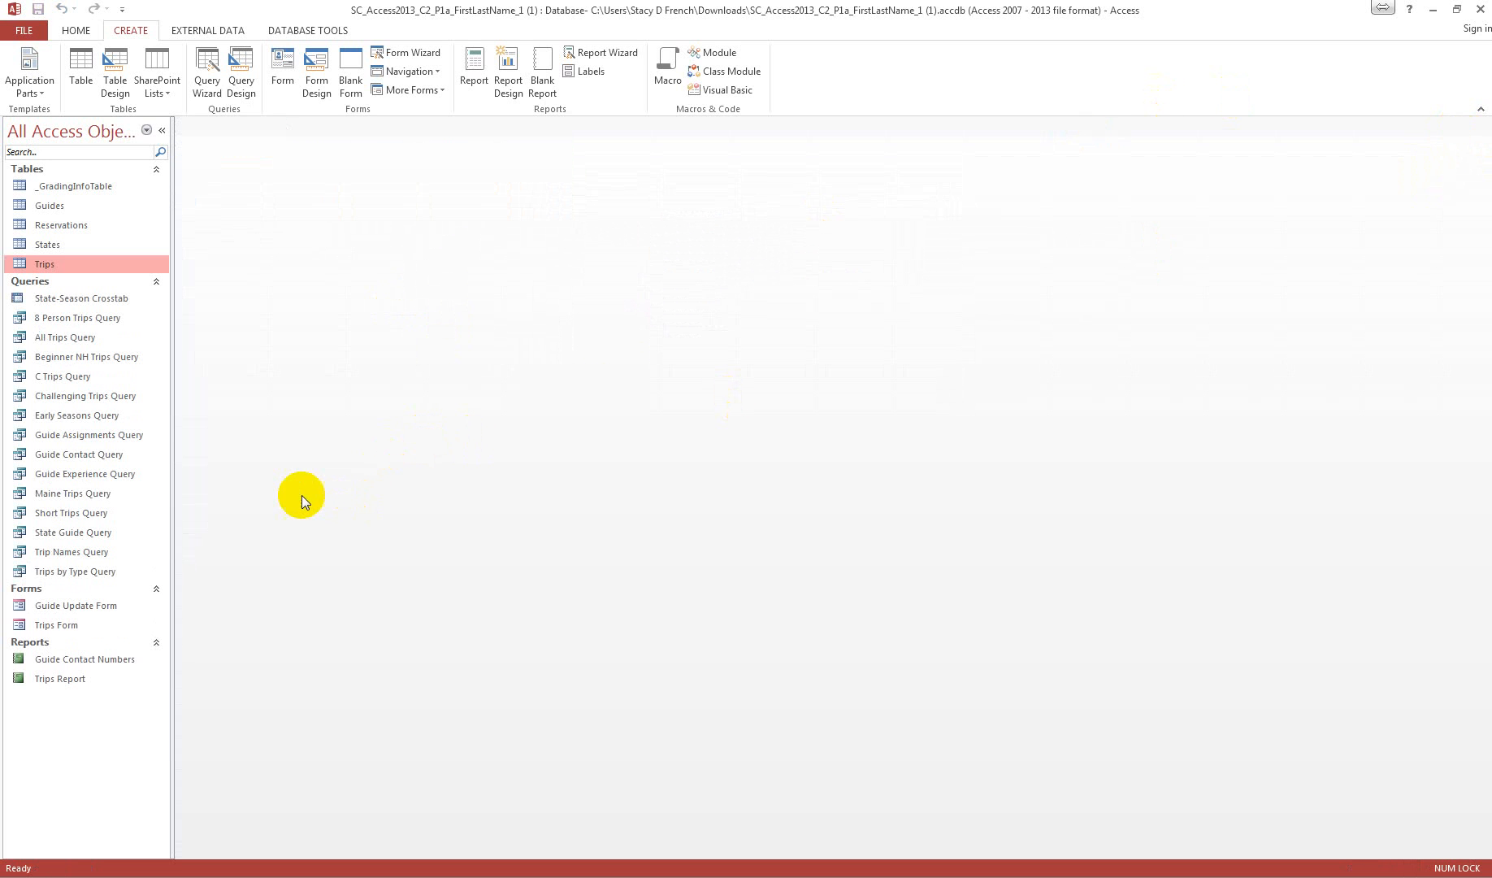
Step: Open 8 Person Trips Query in Design View and set the Group Size criterion to 8
click(67, 318)
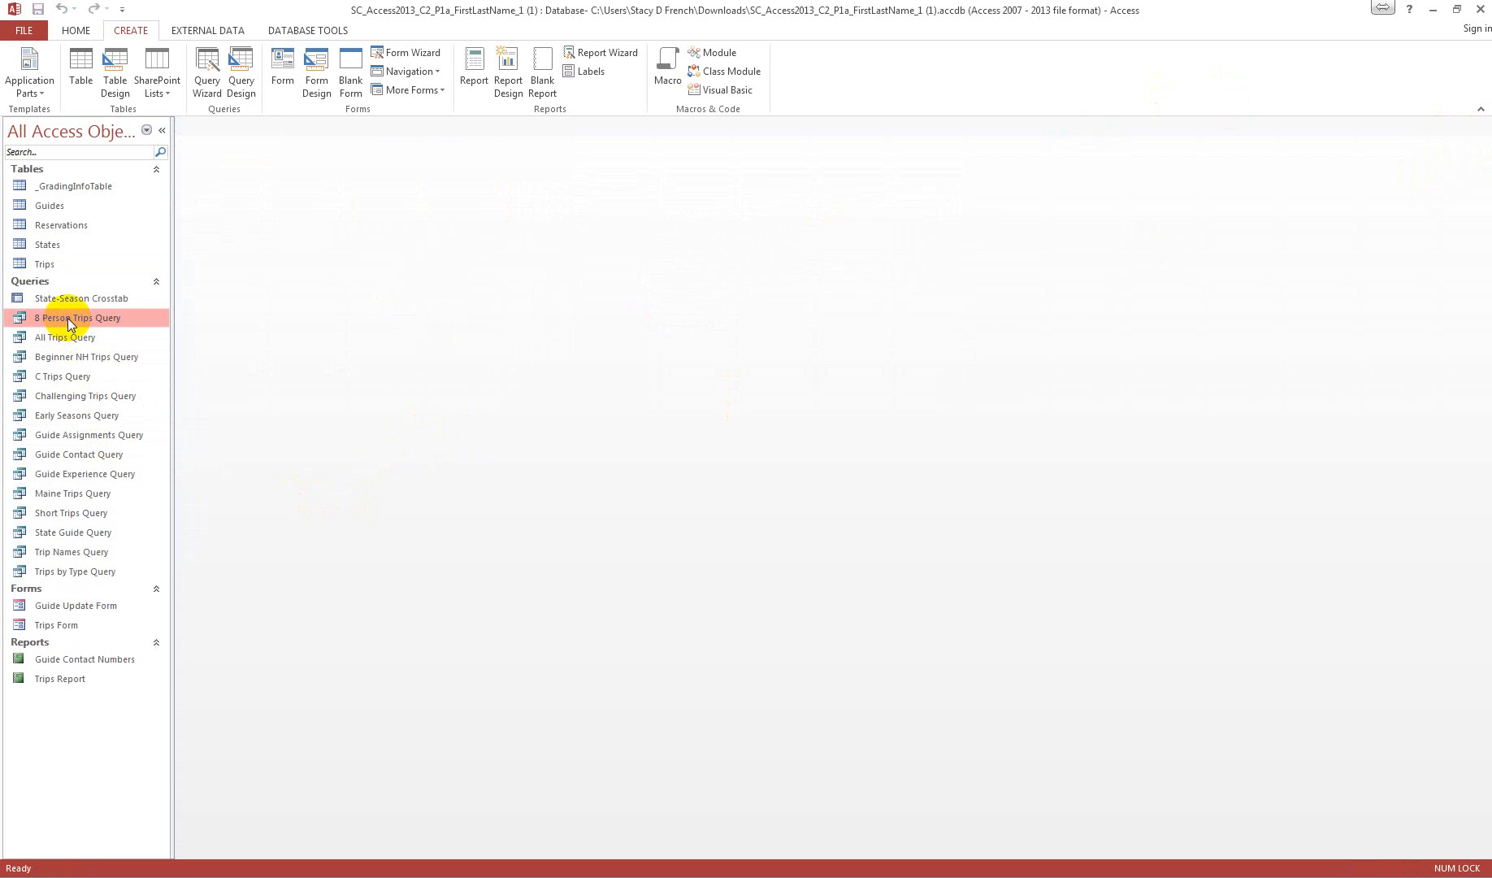
right_click(67, 319)
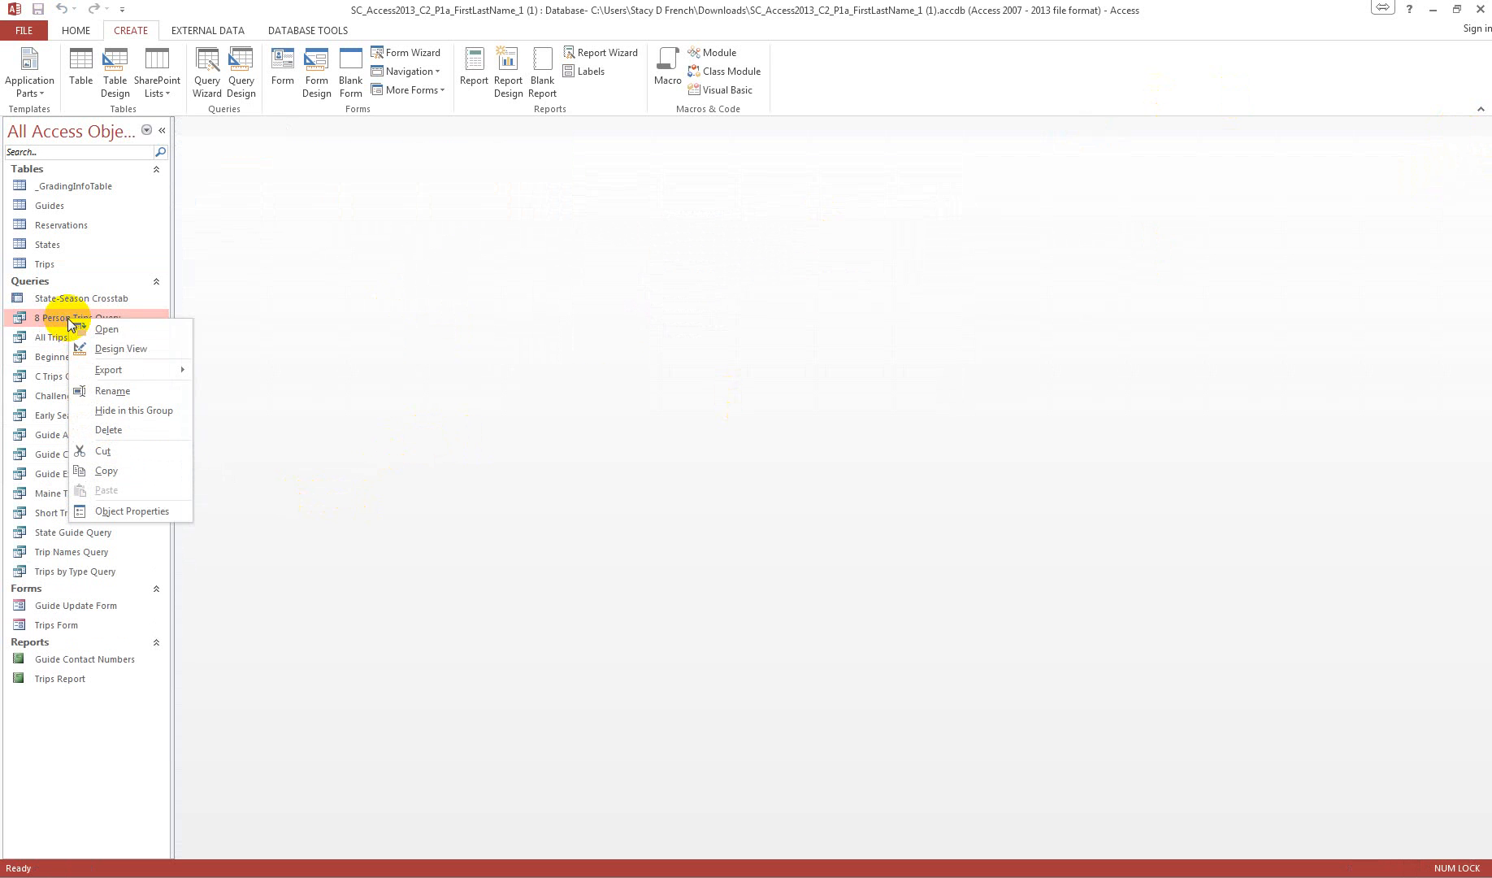
click(143, 355)
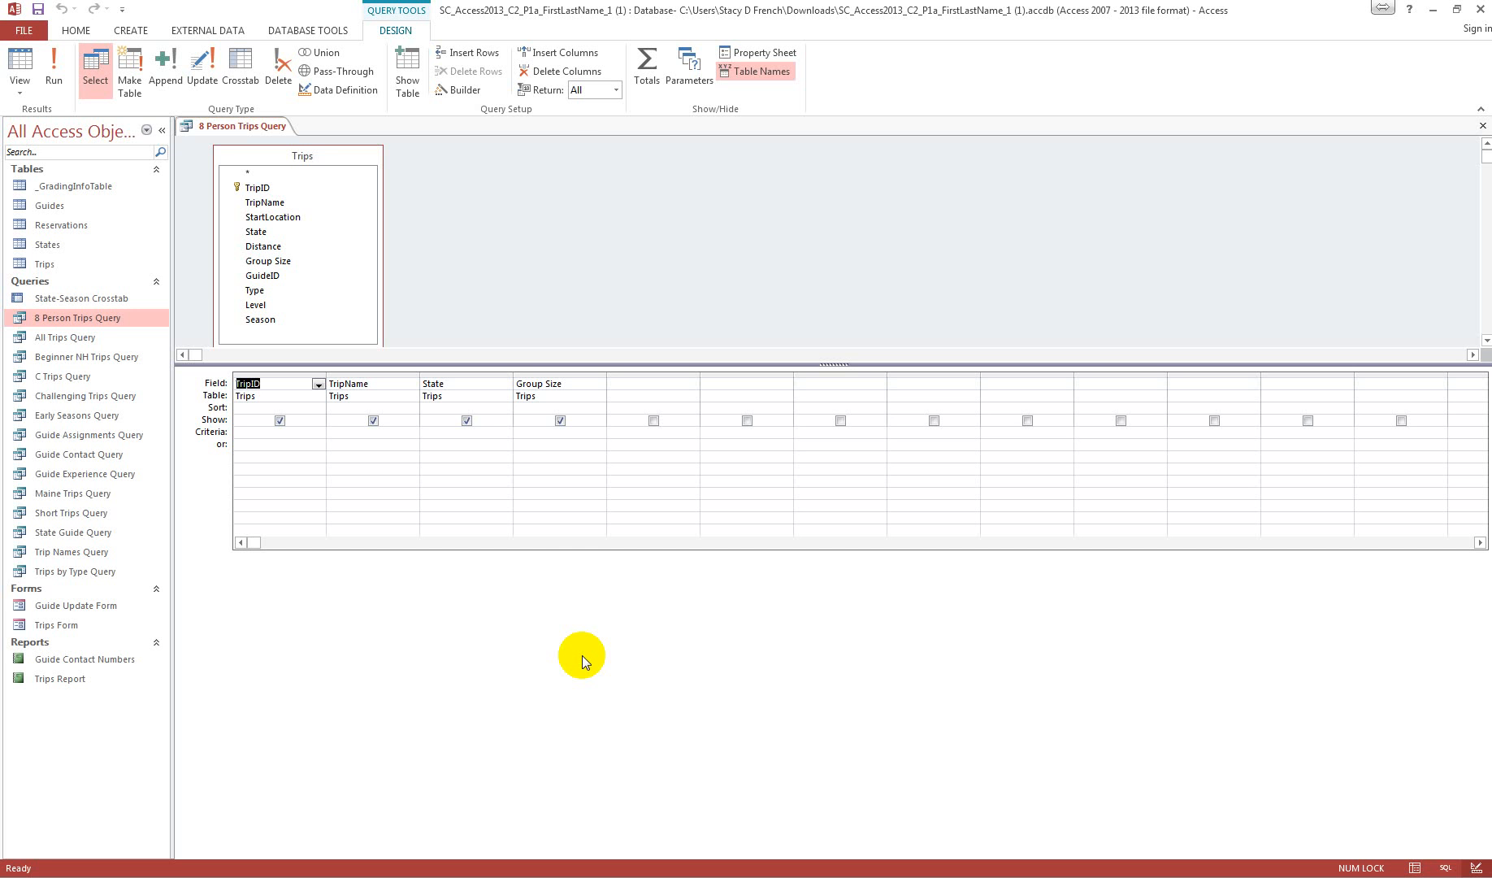
click(547, 433)
text(8)
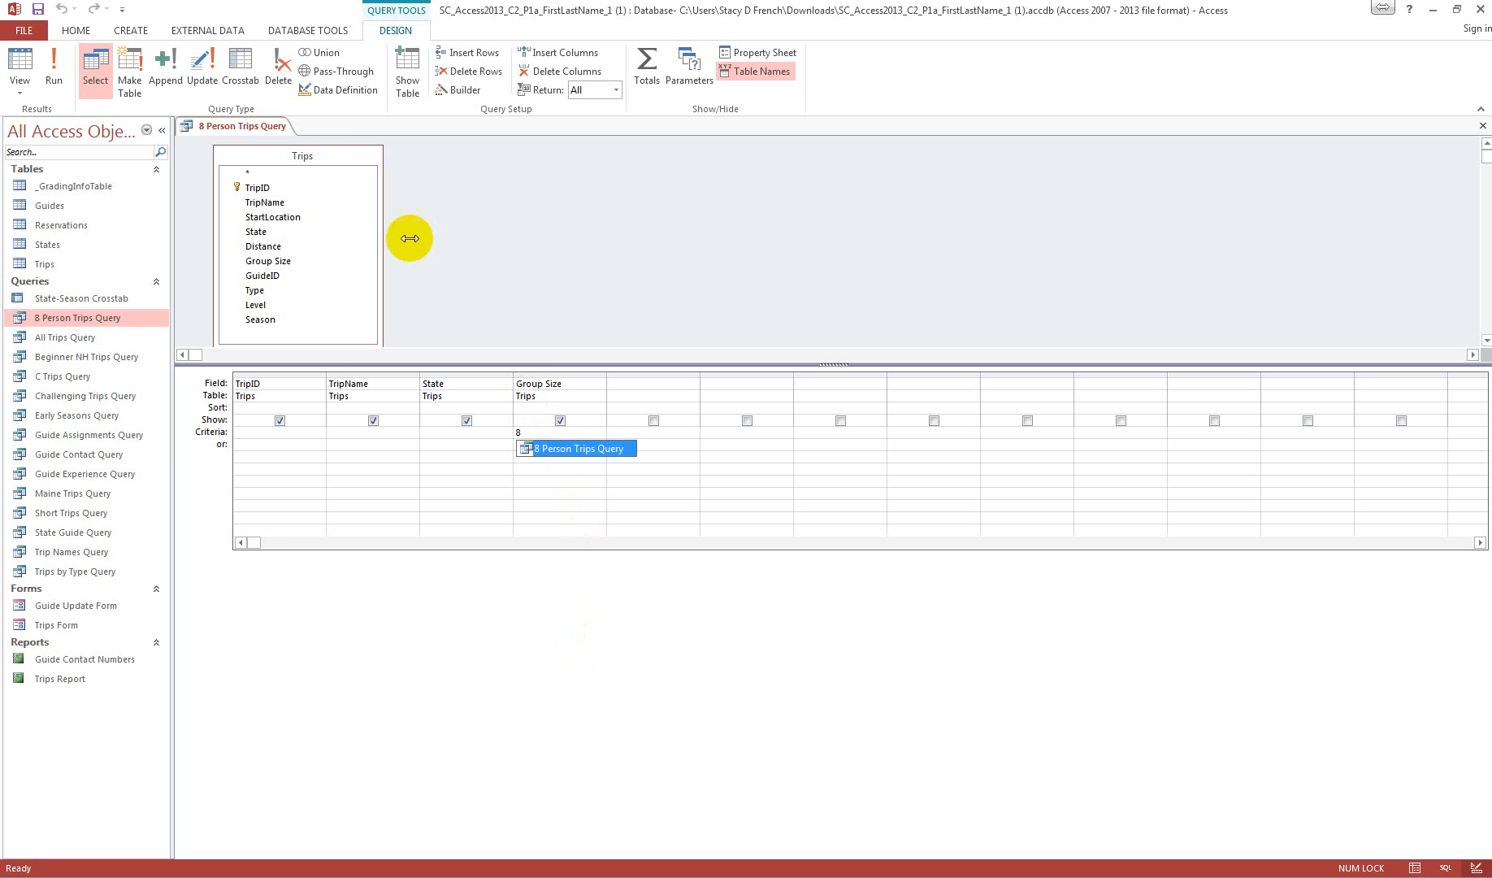
Step: Run 8 Person Trips Query to check its records, and save and close it
click(55, 65)
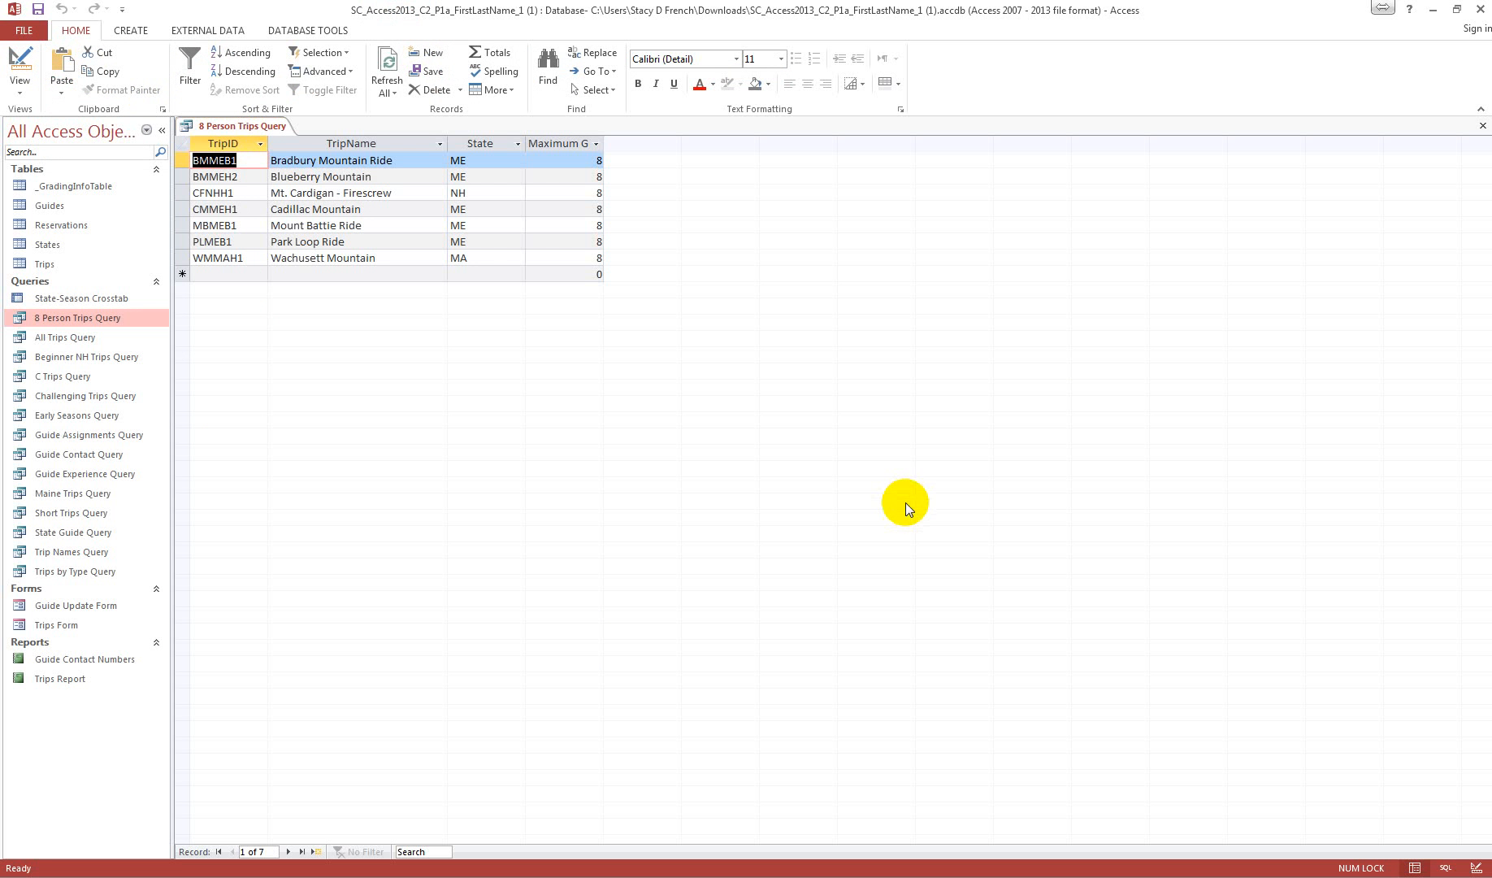
right_click(238, 124)
click(284, 140)
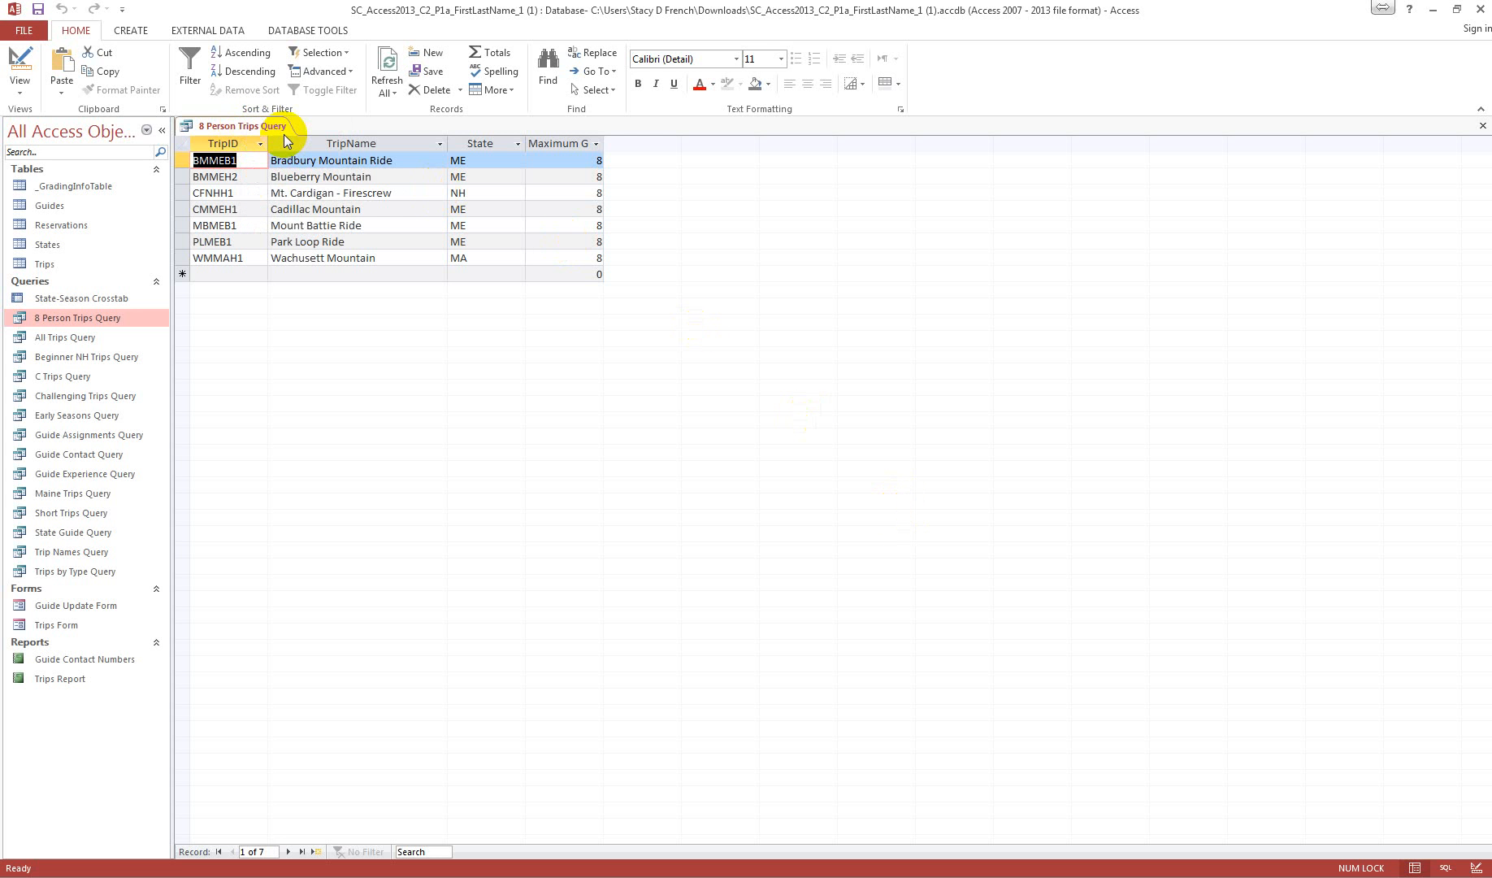
click(1481, 127)
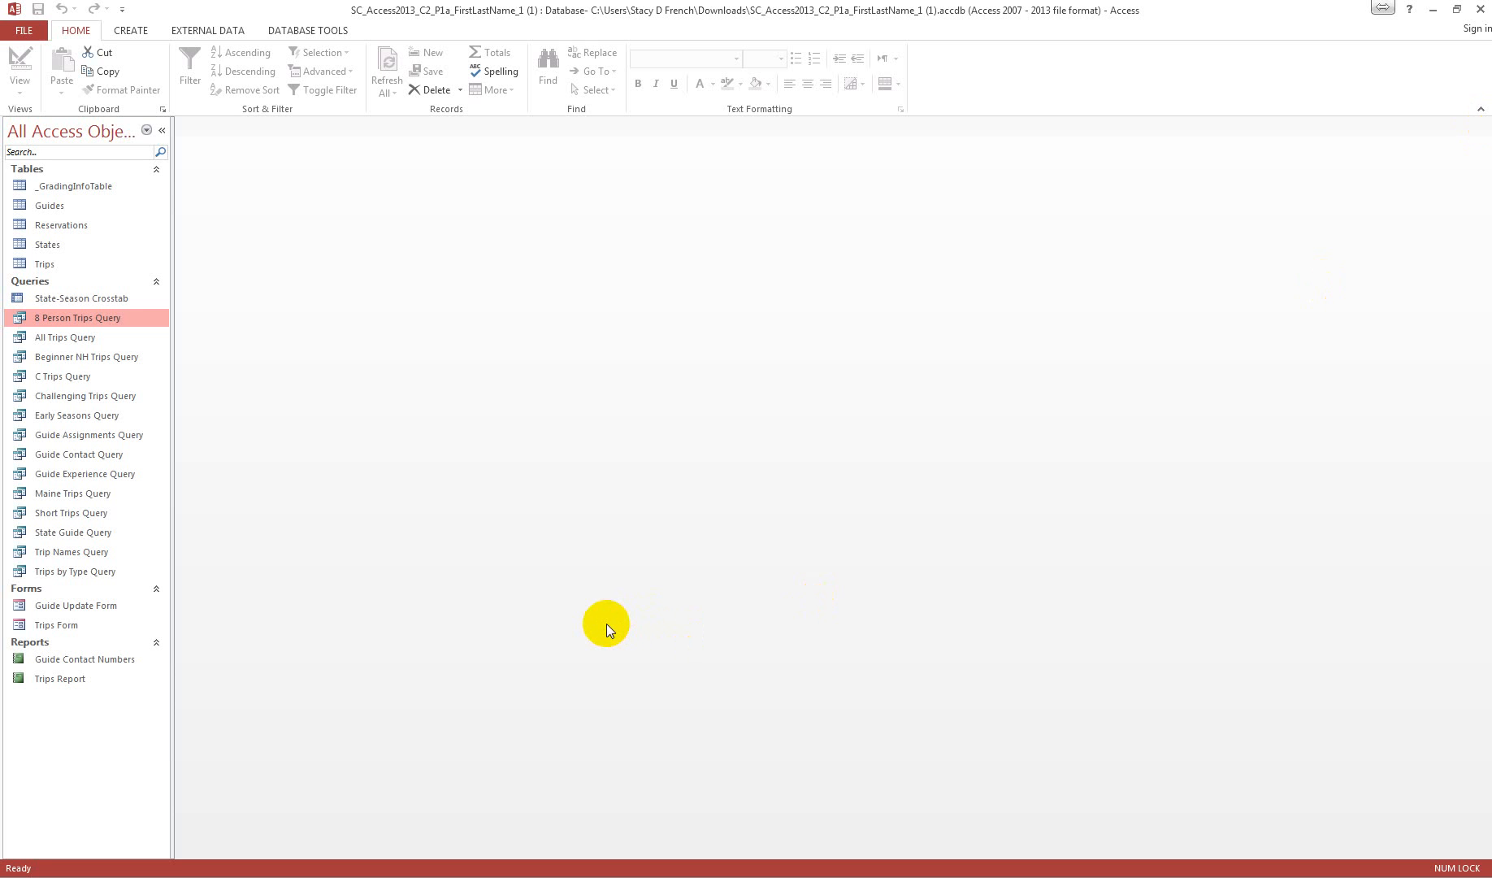
Step: Open Beginner NH Trips Query in Design View and set the State criterion to NH
click(80, 359)
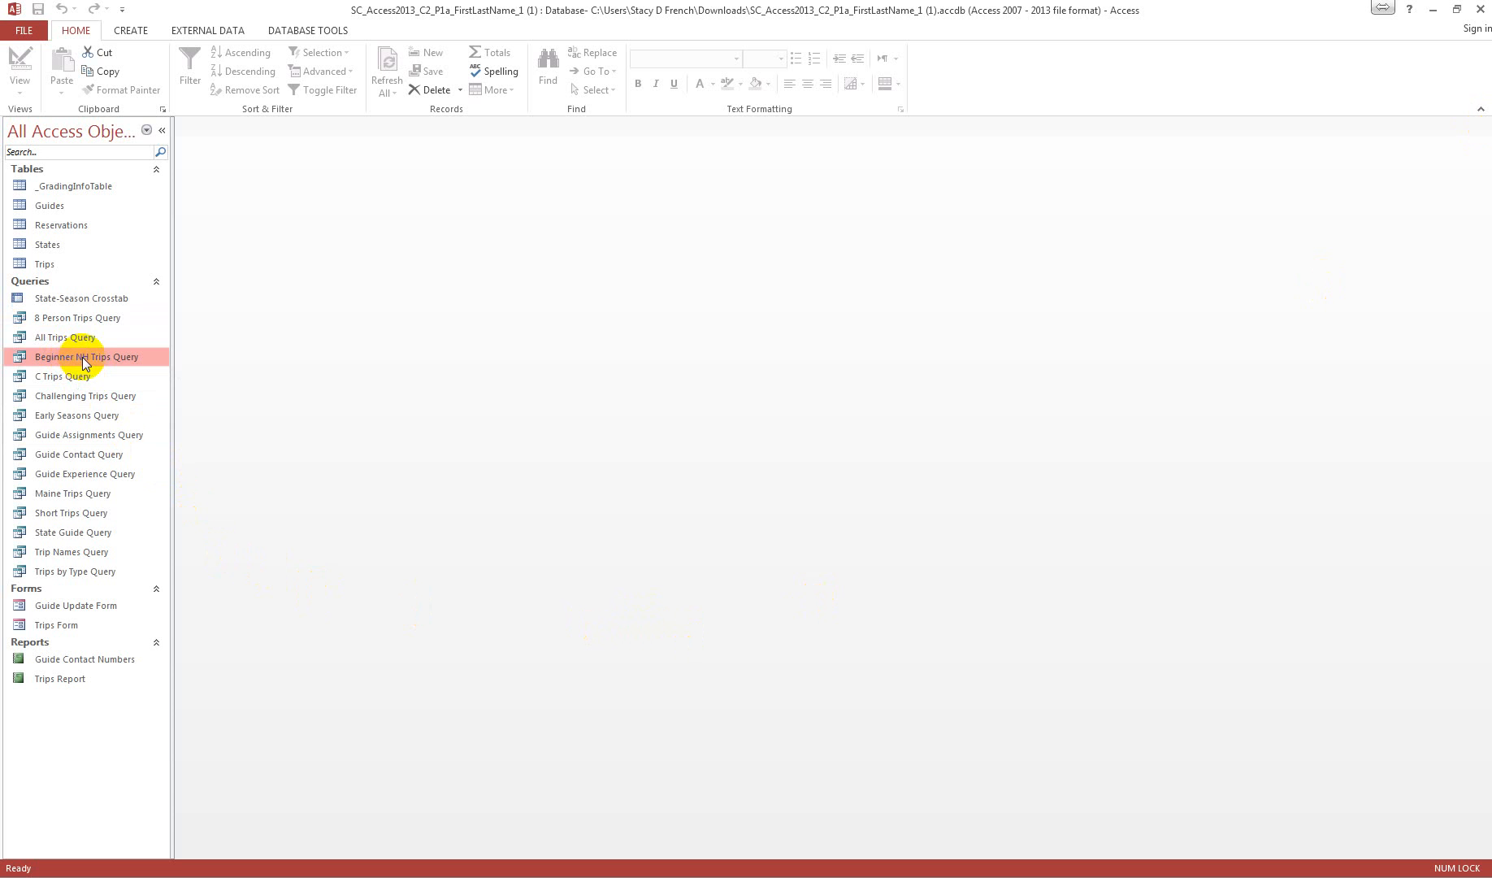
right_click(83, 357)
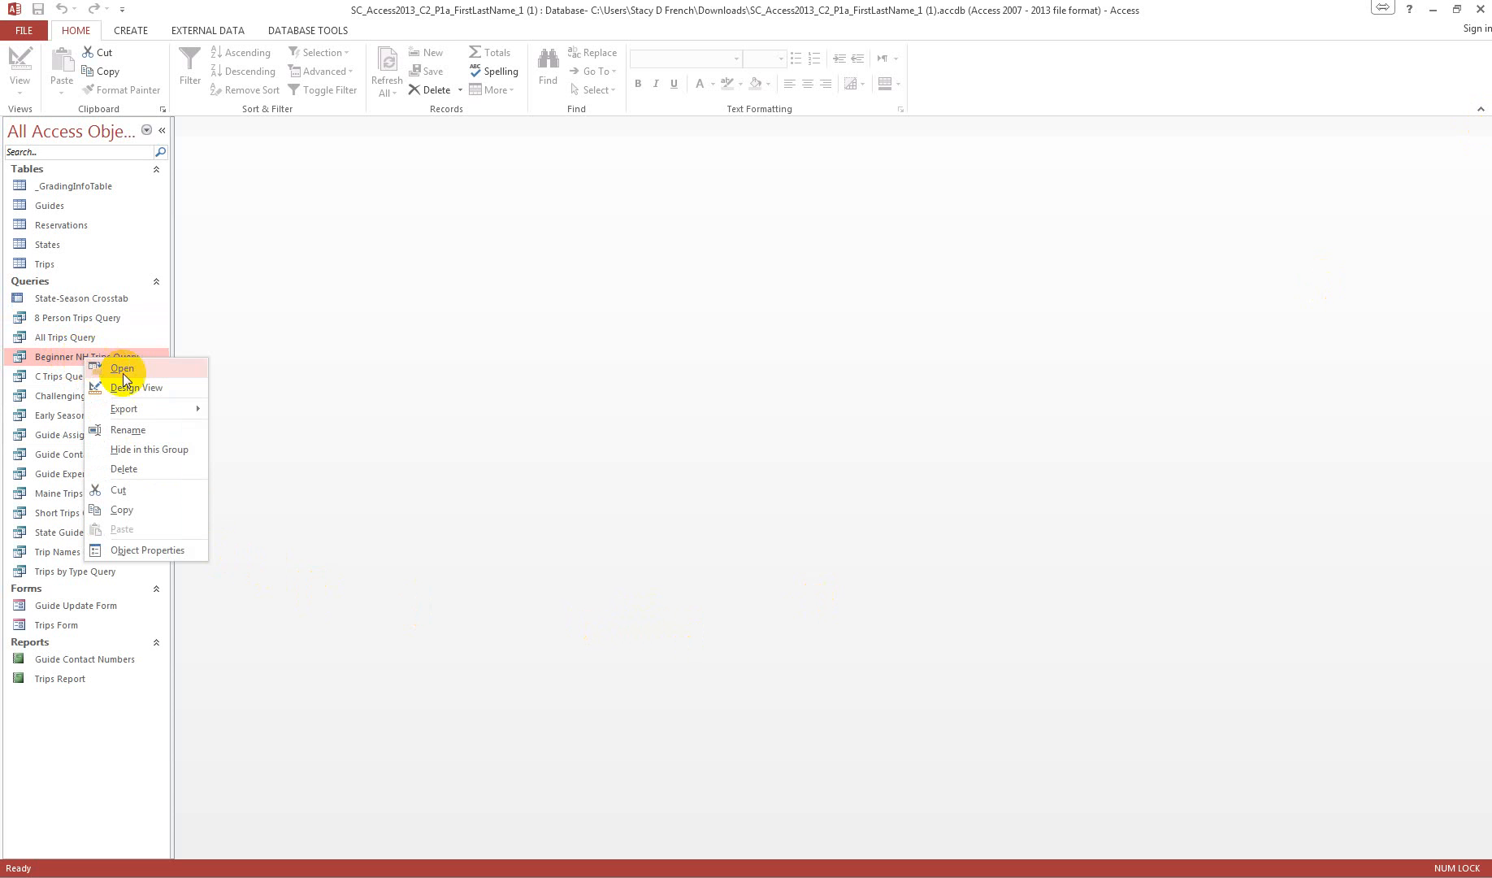
click(146, 382)
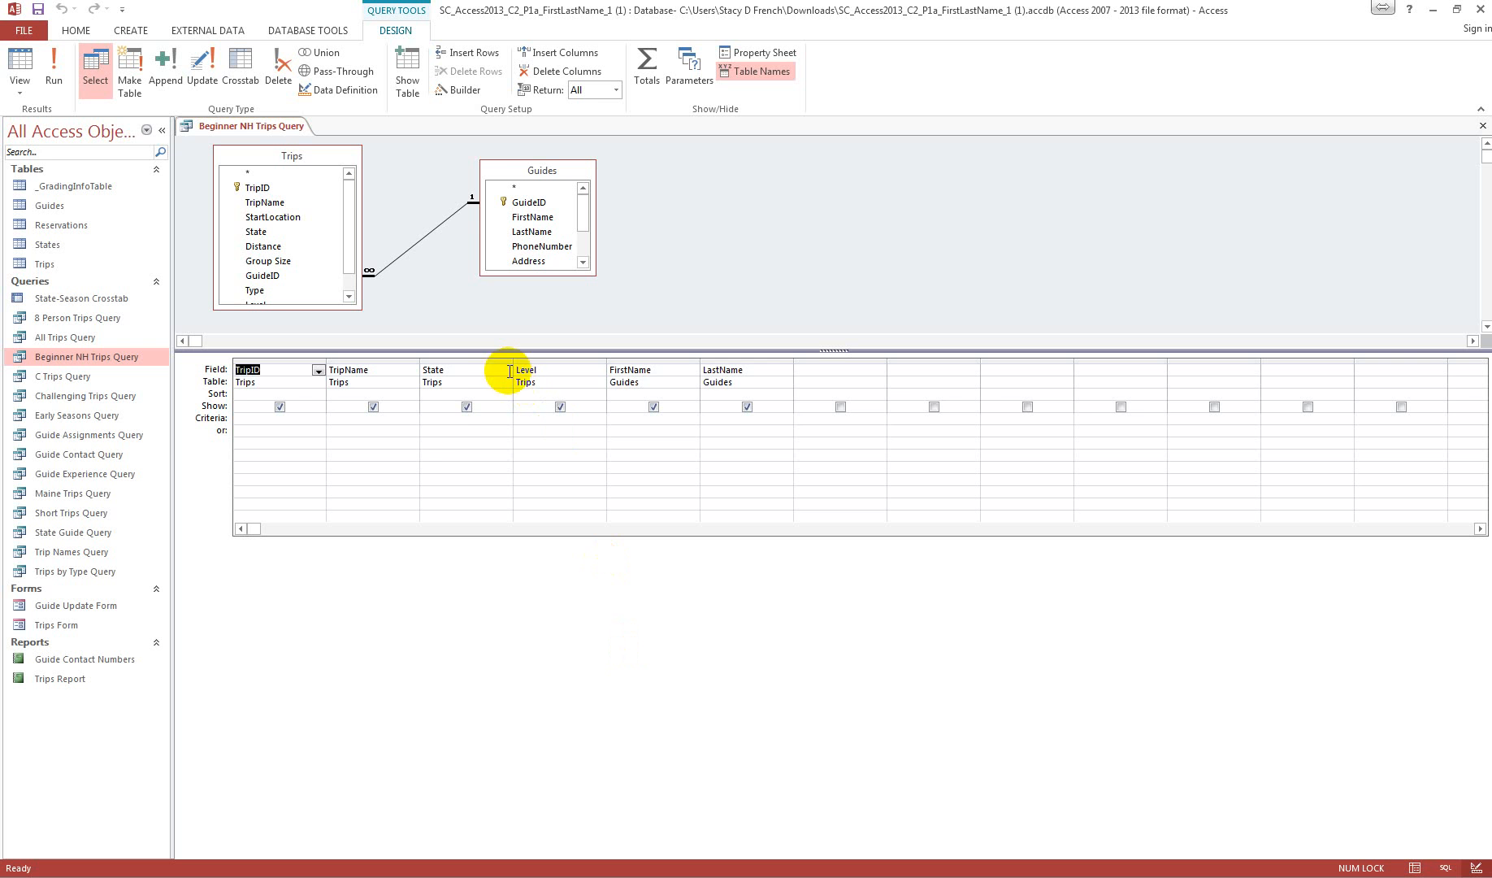
click(452, 419)
text(NH)
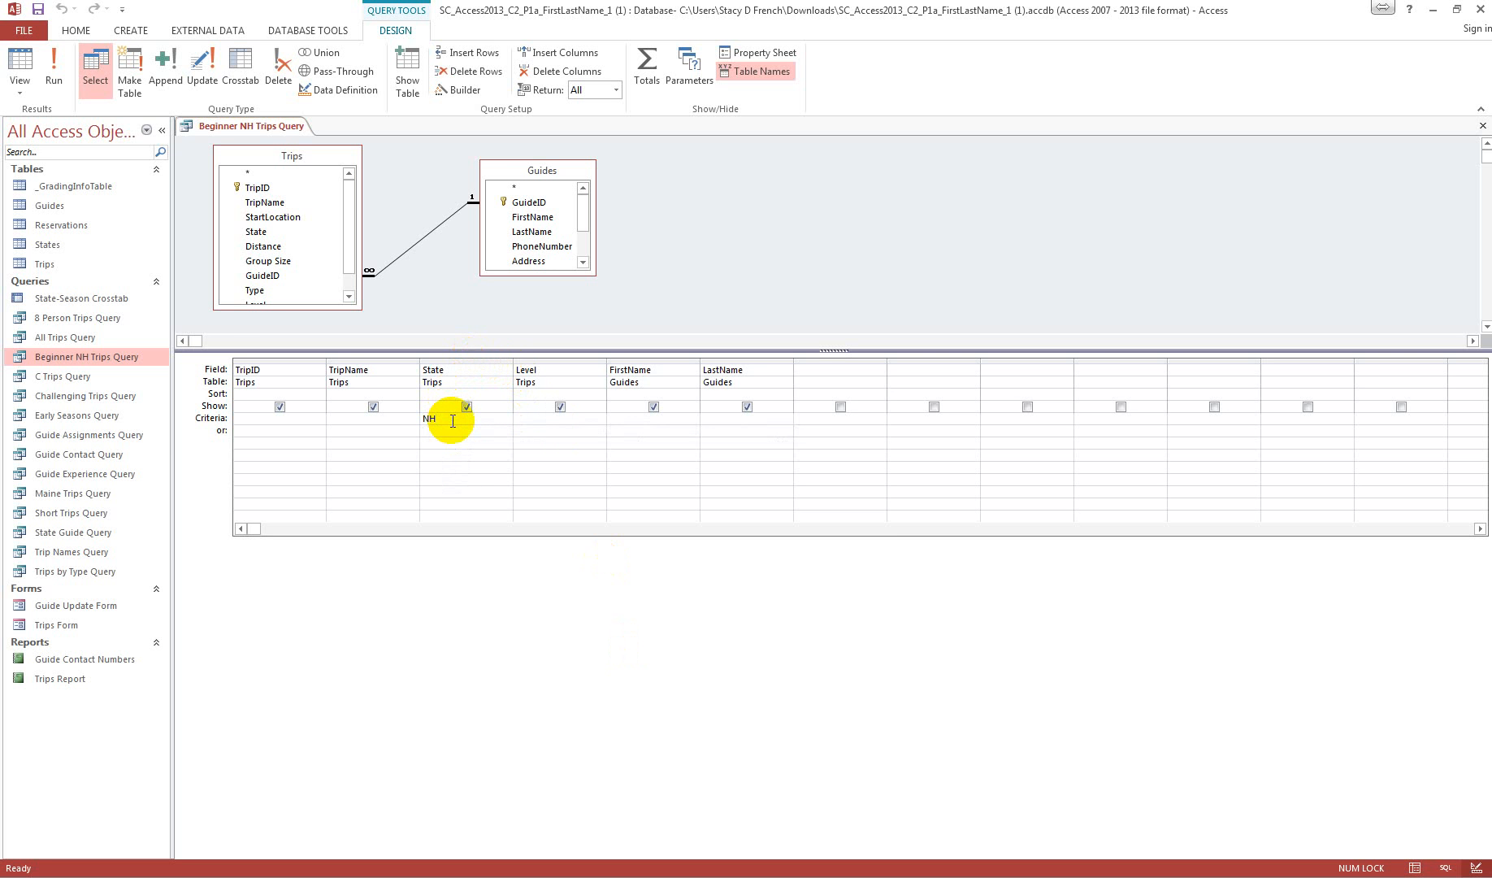
key(Tab)
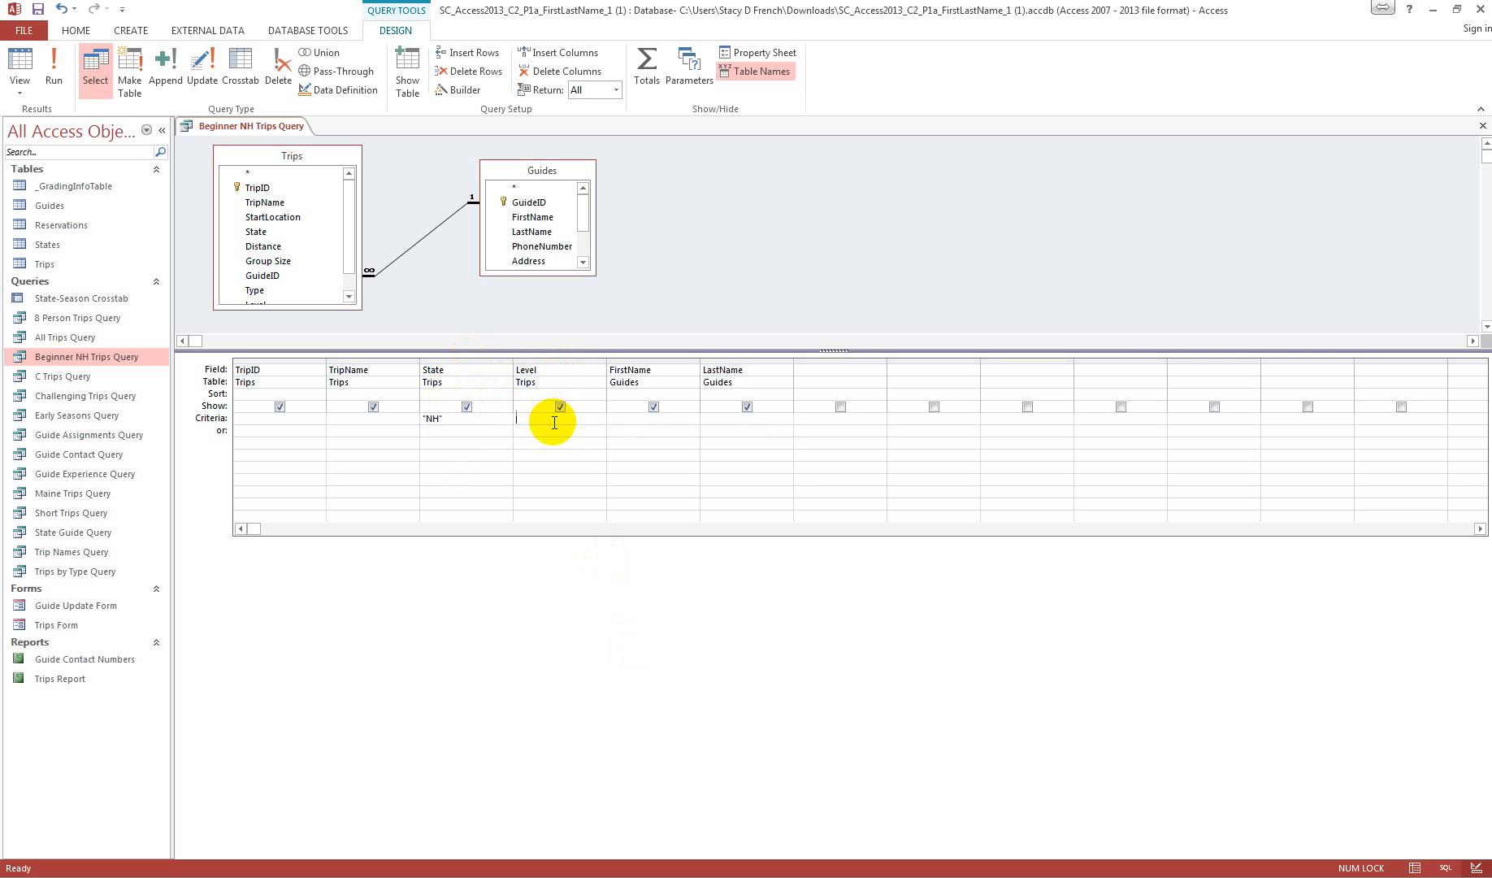
Step: Set the Level field's criterion to Easy in Beginner NH Trips Query, leaving the field unsorted
click(584, 393)
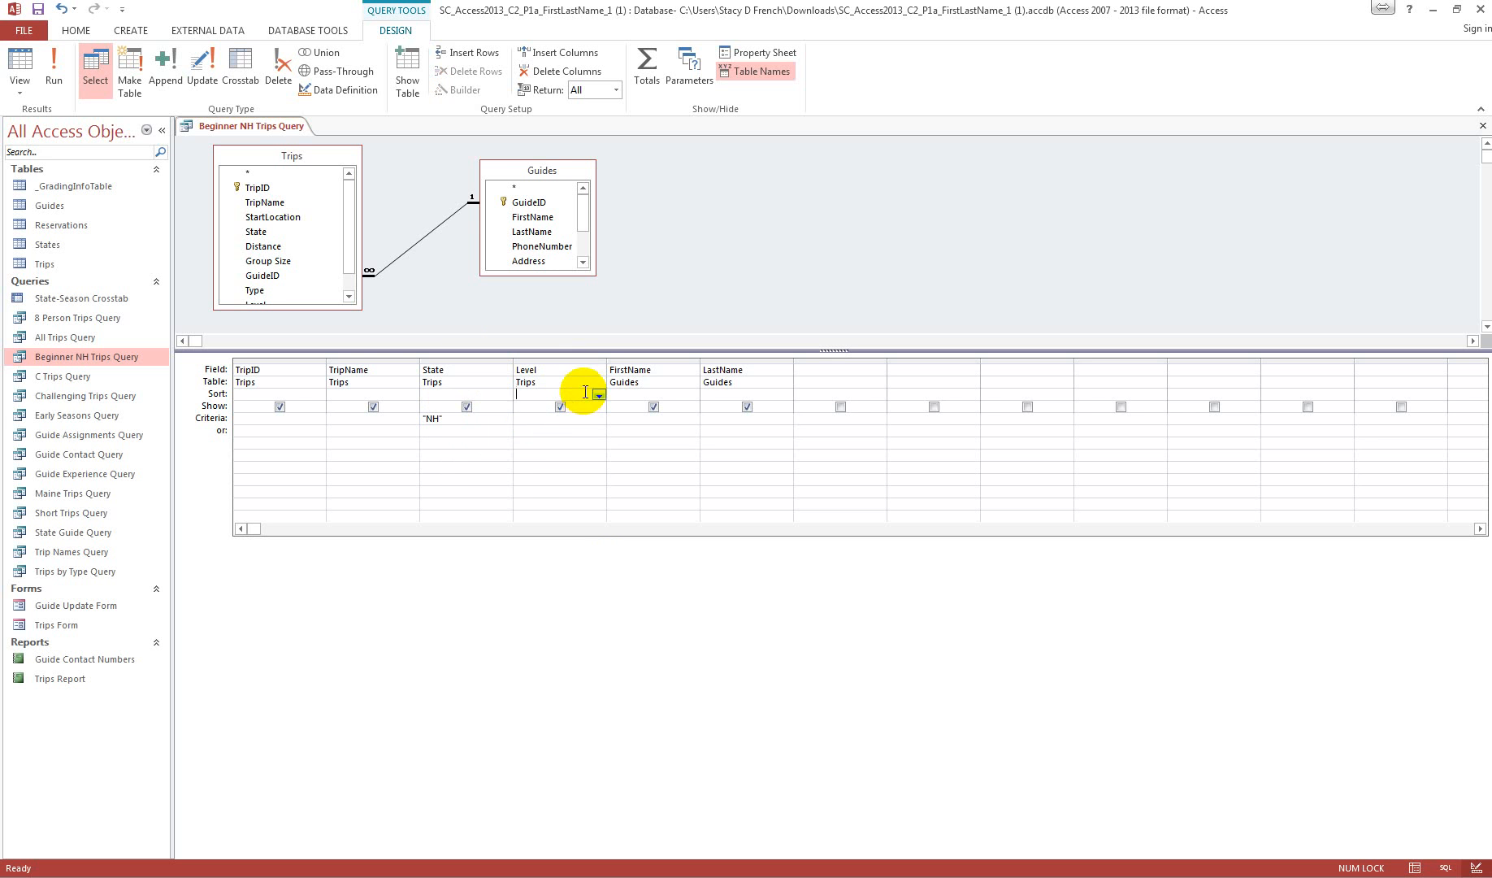
click(599, 394)
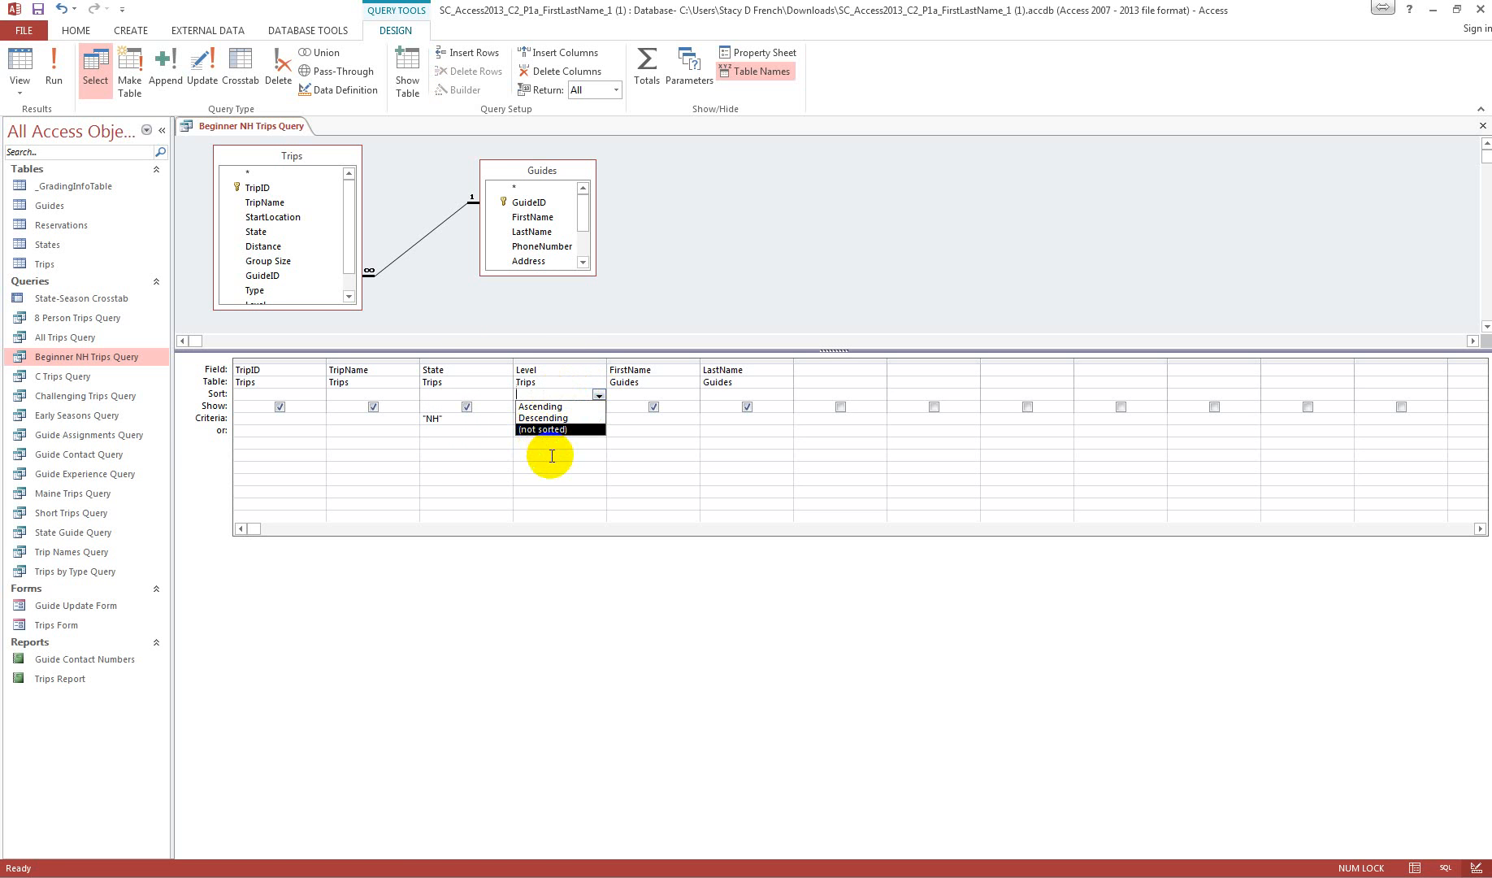
click(543, 419)
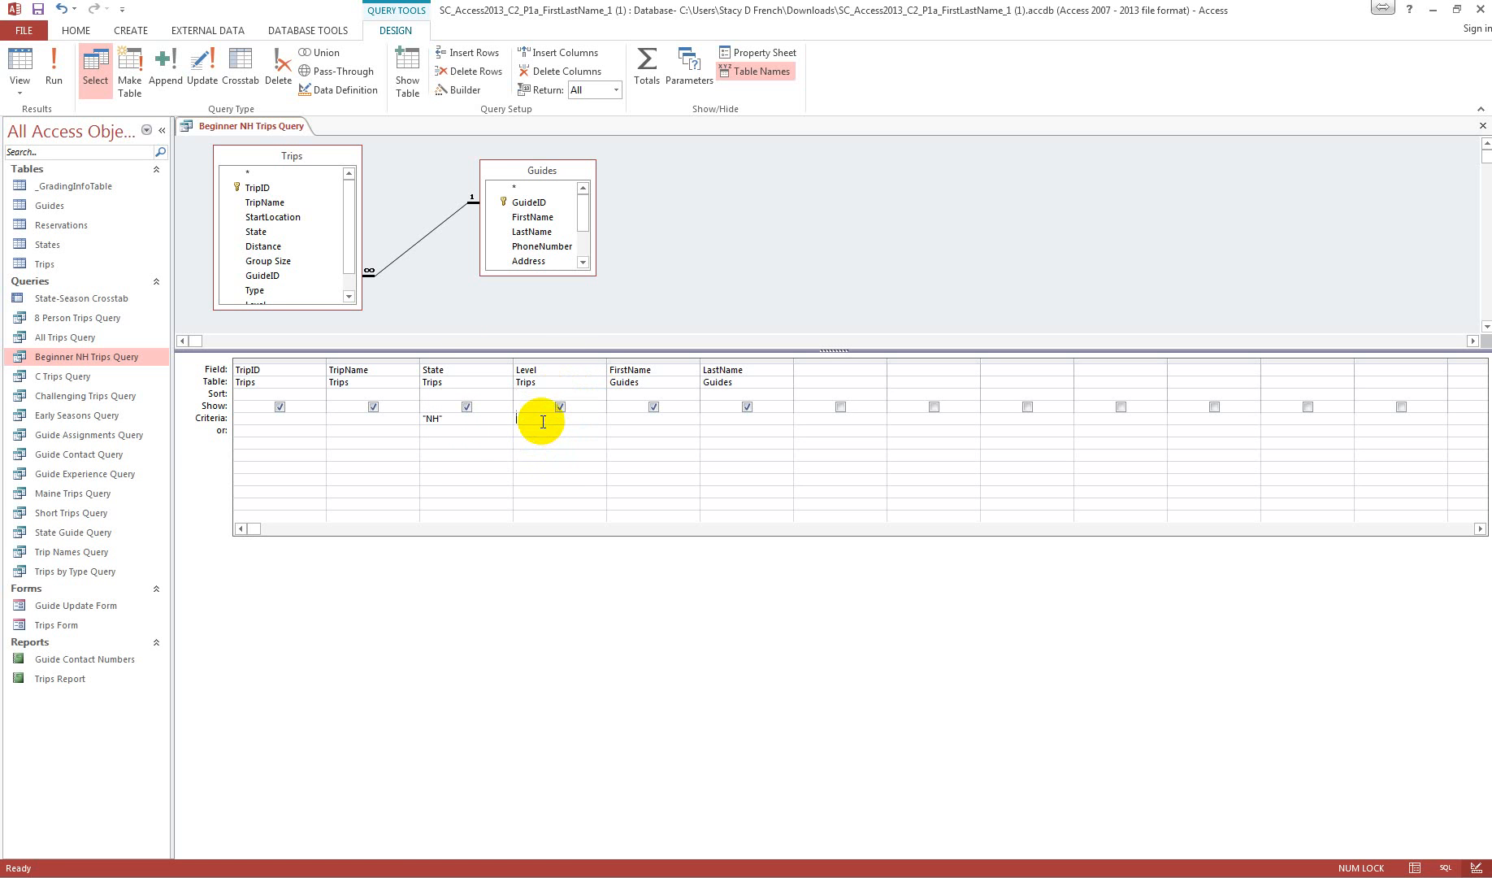
text(Easy)
key(Tab)
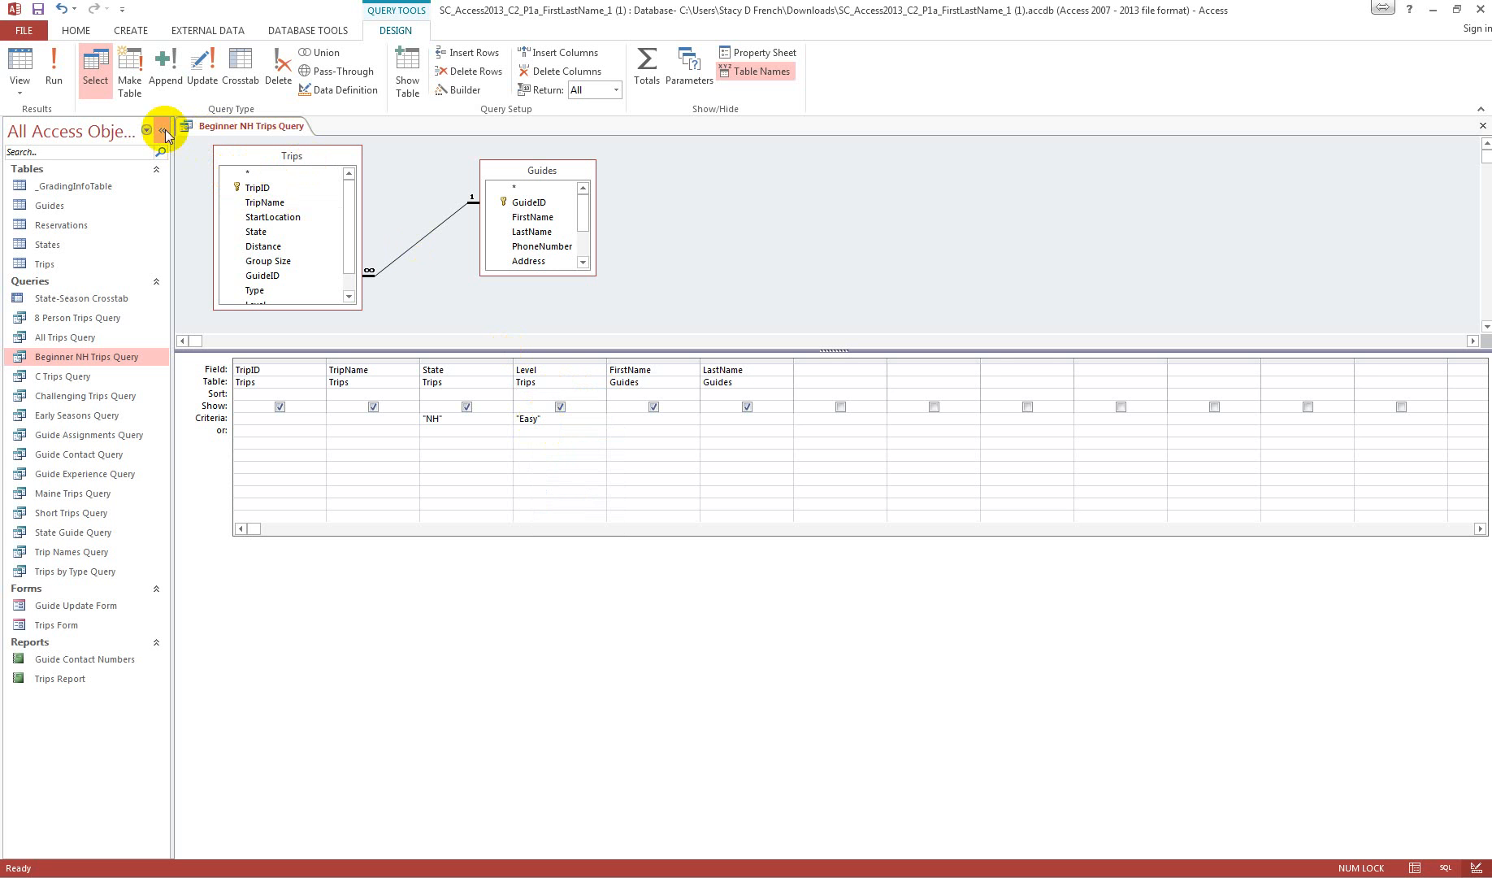
Step: Run Beginner NH Trips Query, and close it with its design changes saved
click(59, 64)
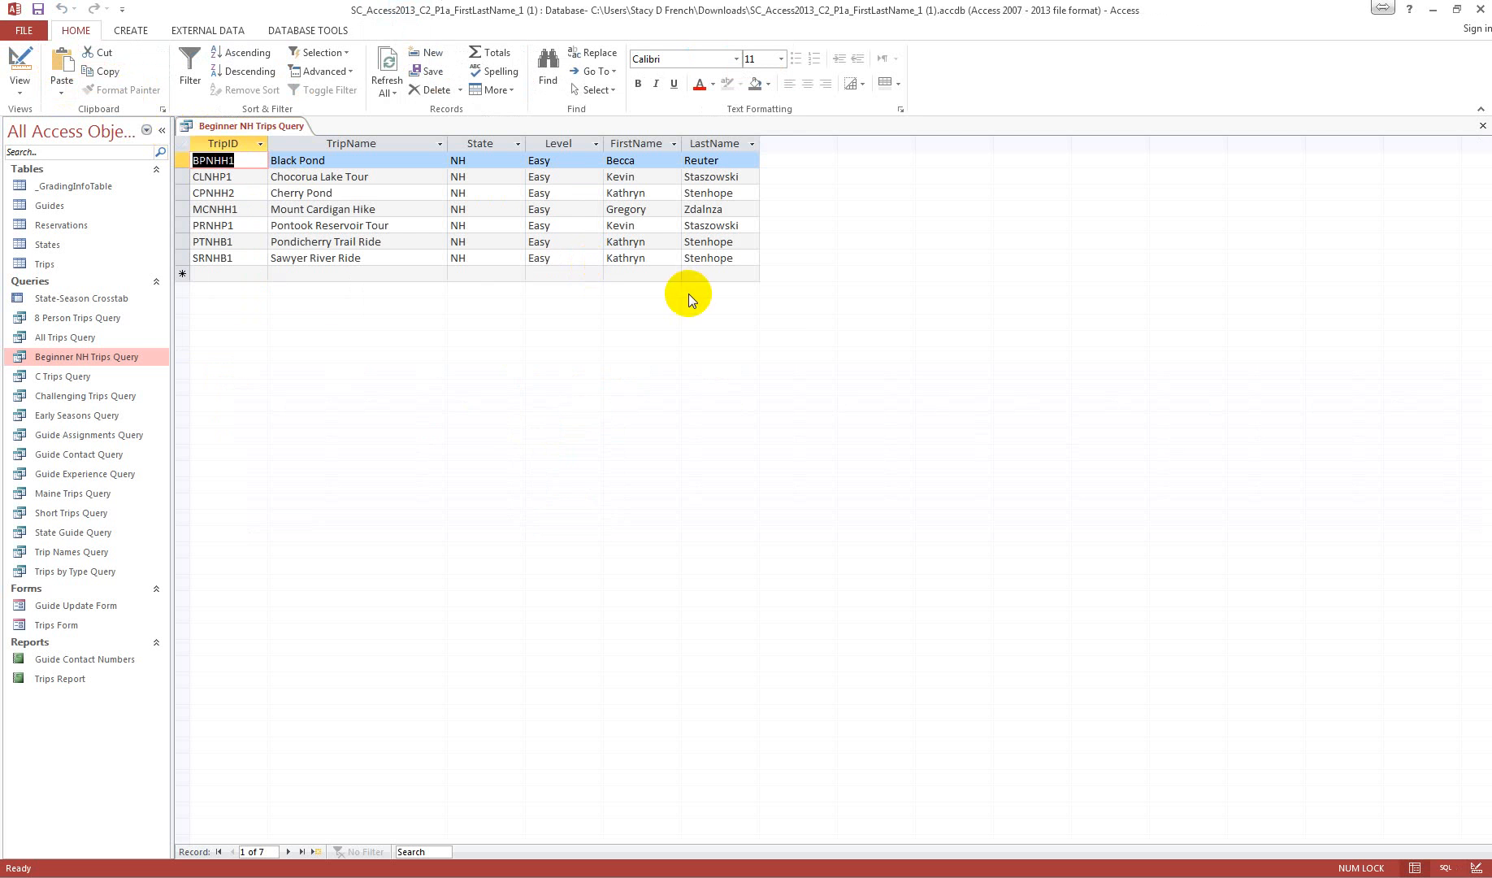
click(1482, 125)
click(687, 485)
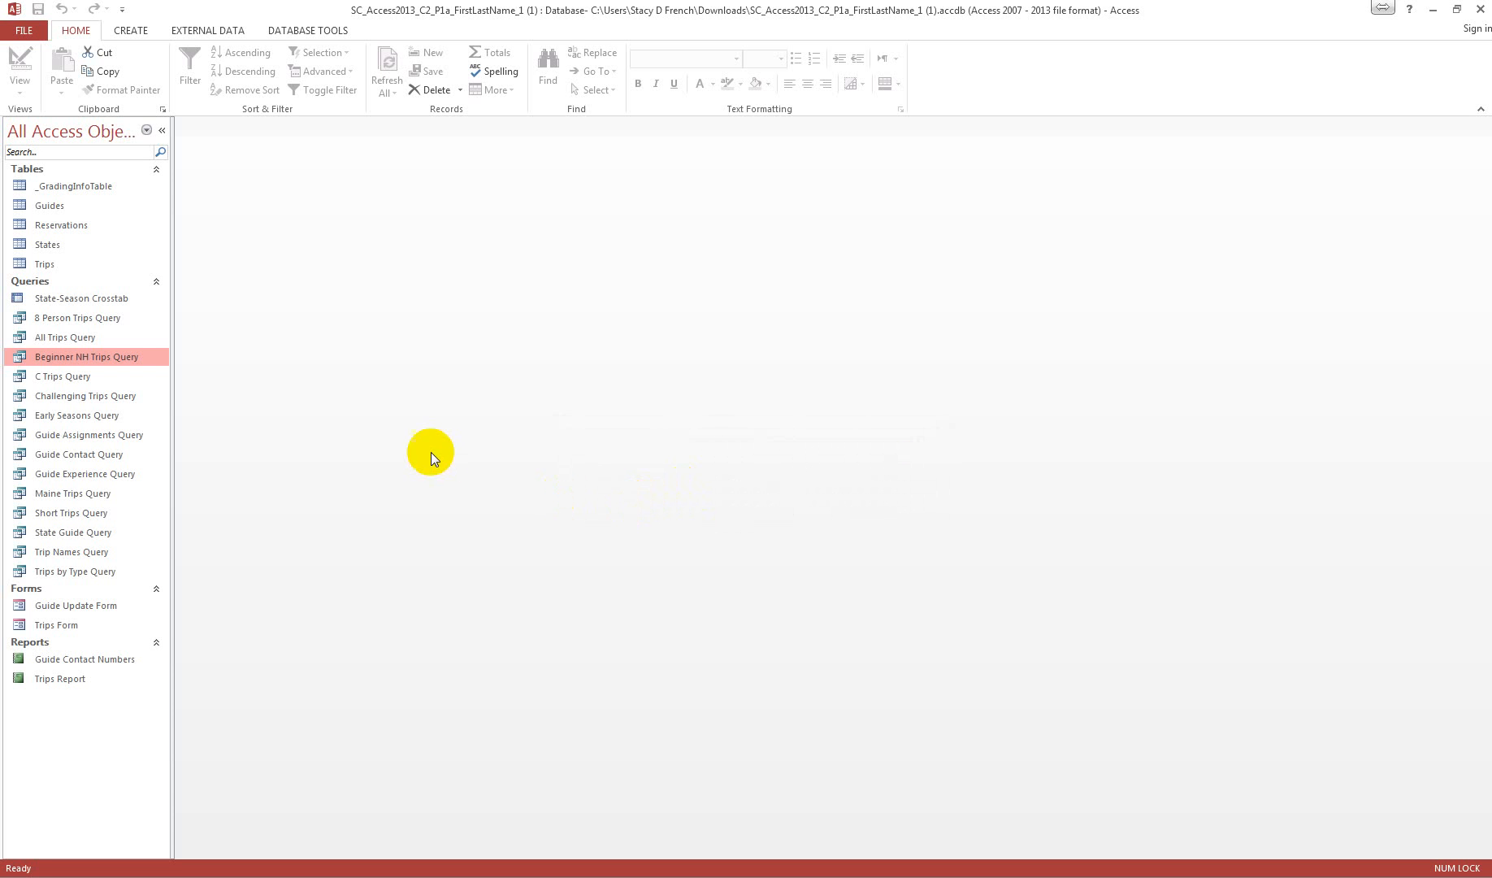
Step: Hide the Level field from the results in the design of Challenging Trips Query, and save and close the query
right_click(67, 392)
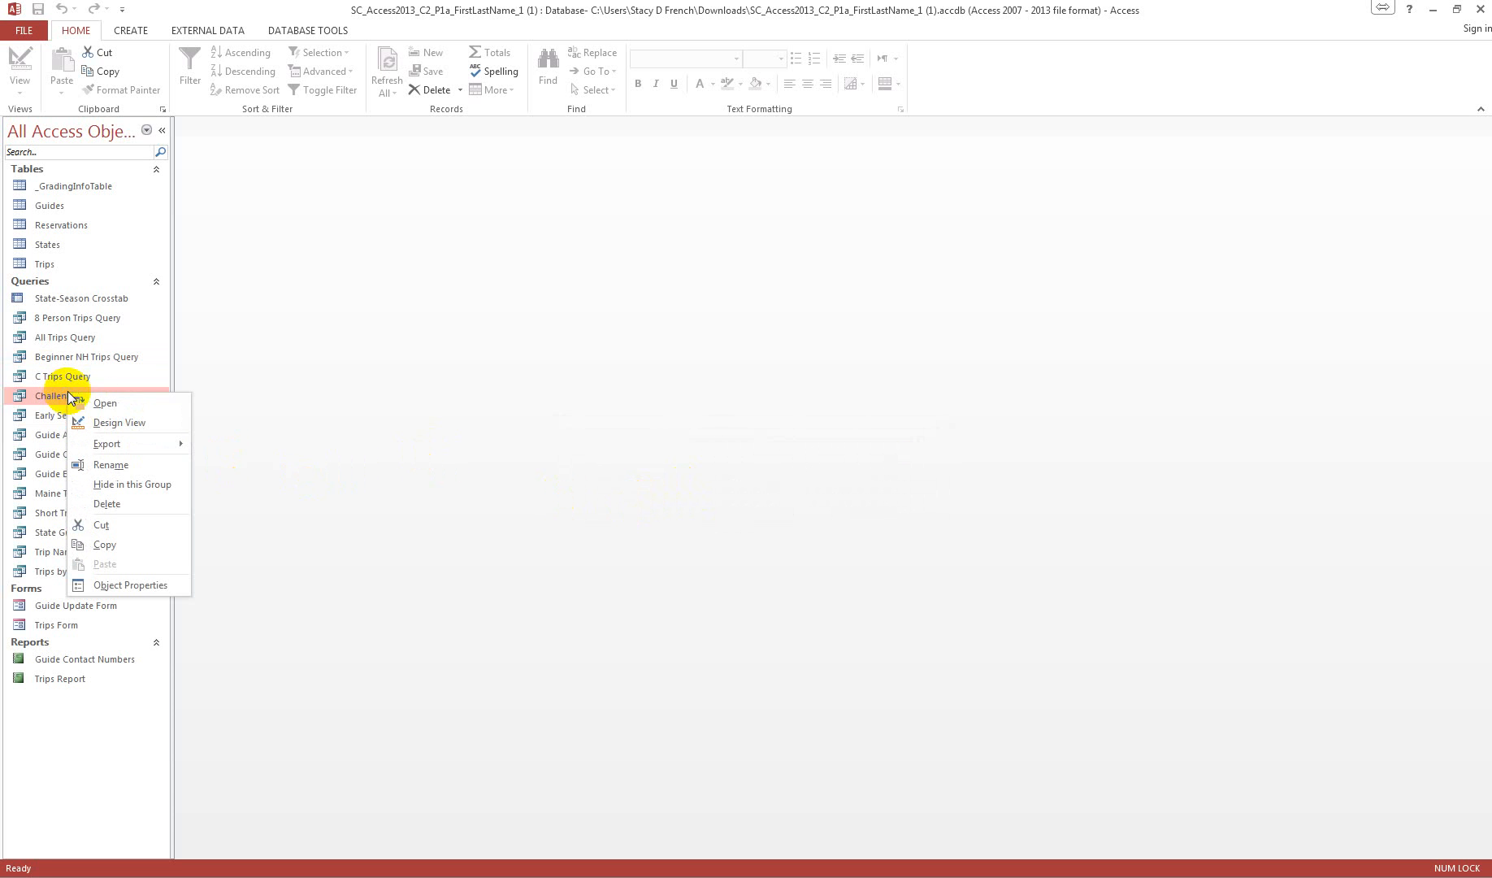
click(134, 423)
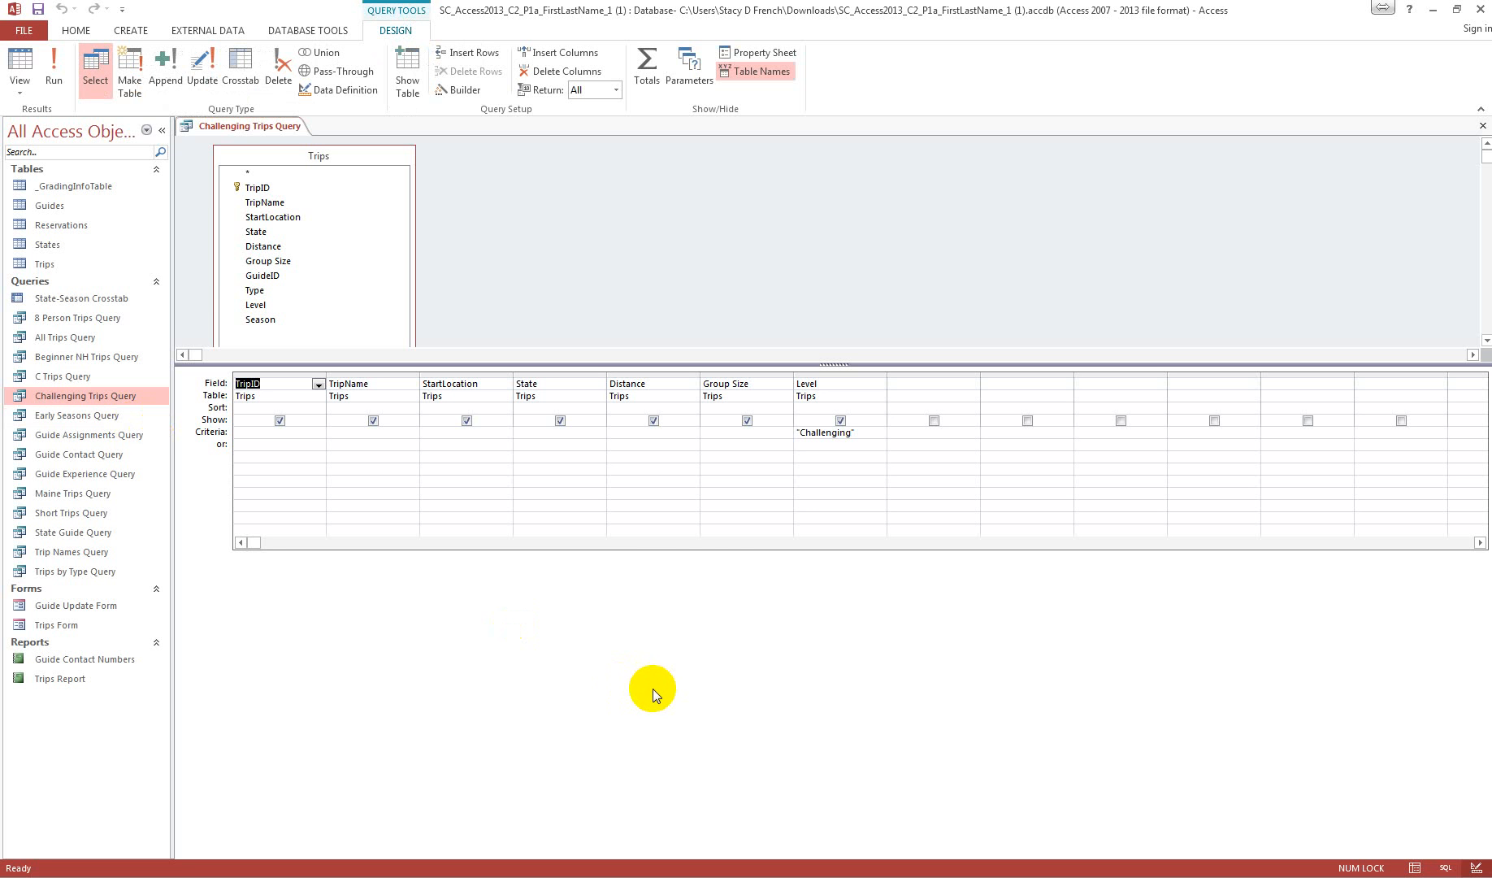
click(840, 421)
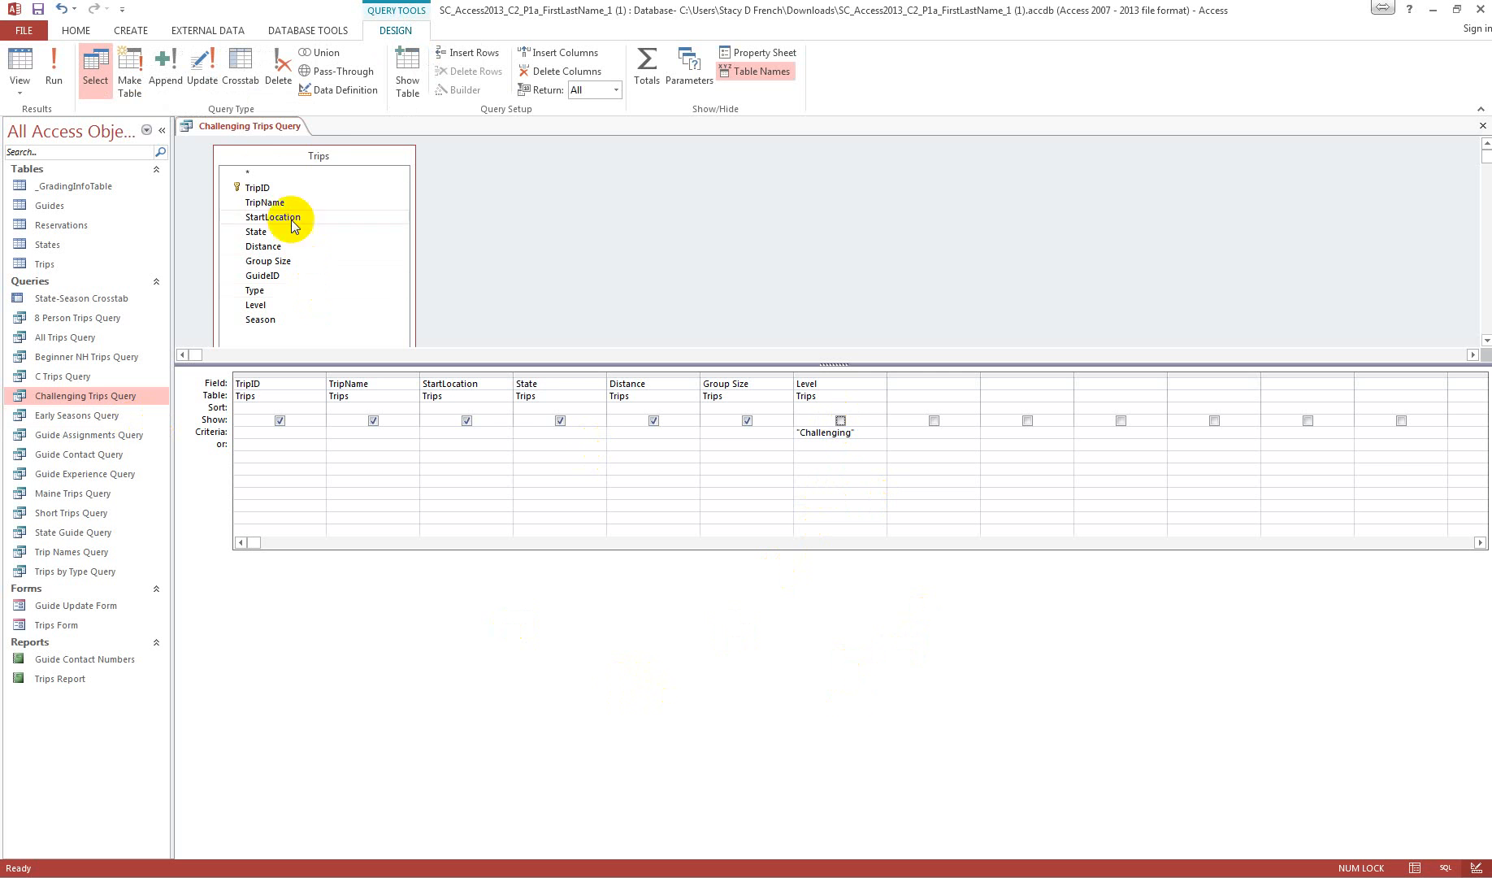
right_click(243, 126)
click(282, 136)
click(1482, 126)
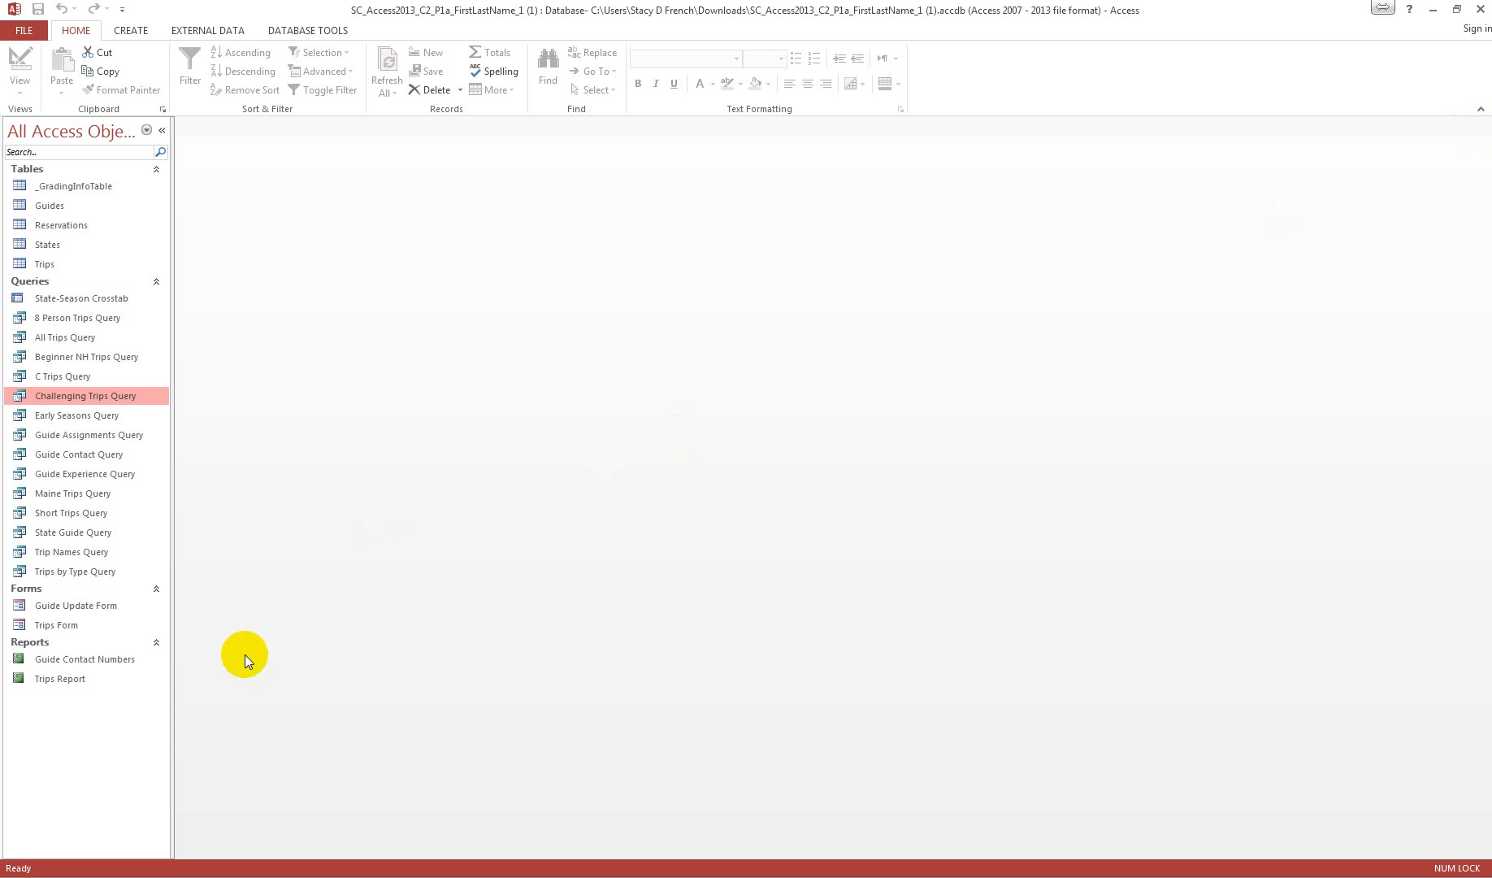
Step: Open Early Seasons Query in Design View and set the Season criteria to Spring or Summer on separate criteria rows
click(69, 416)
right_click(69, 416)
click(126, 445)
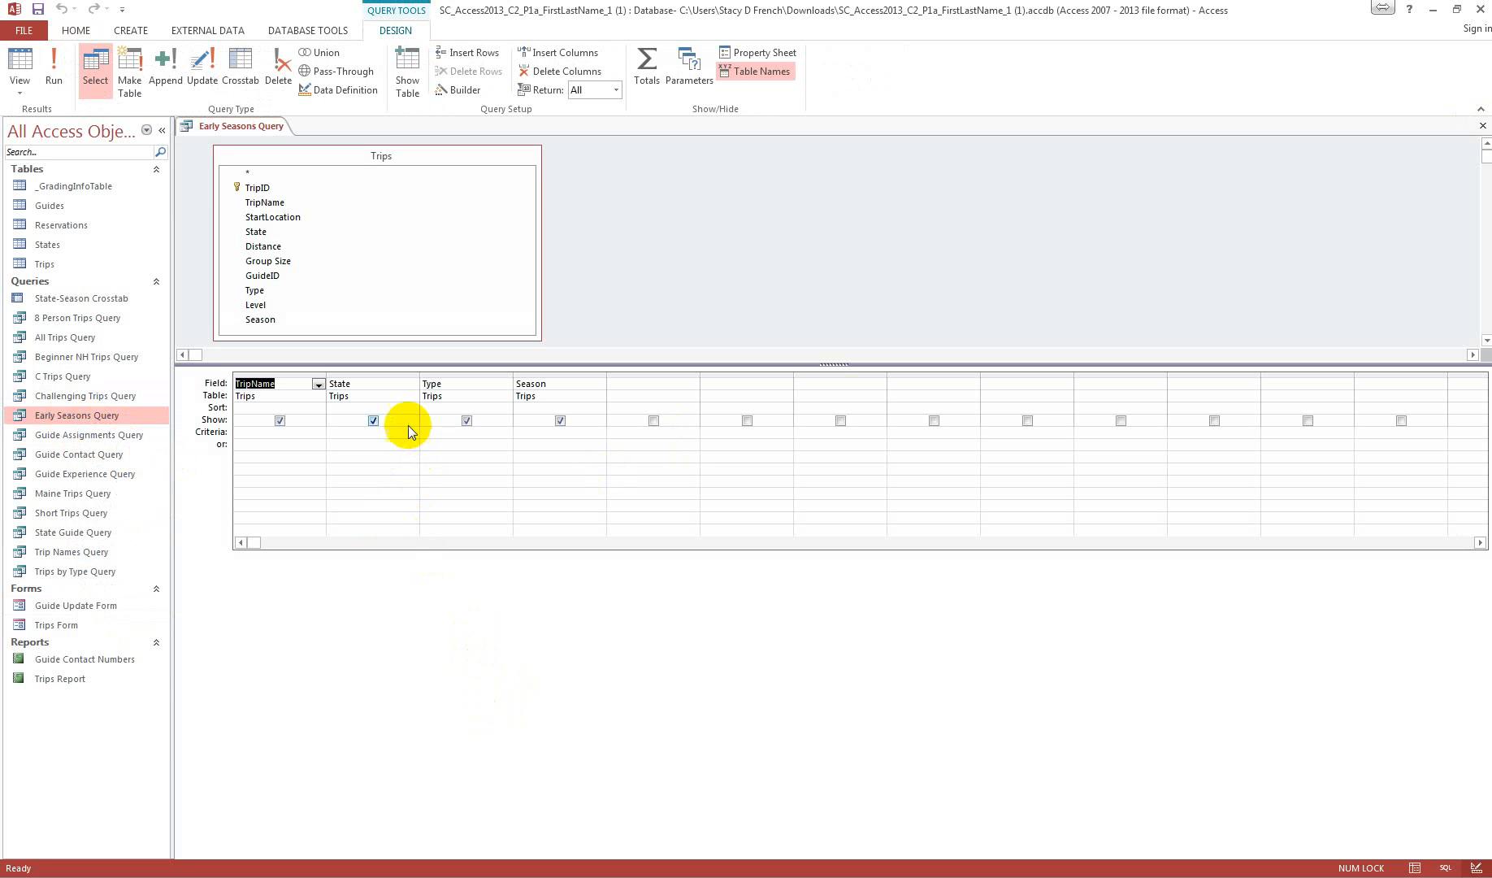
click(544, 432)
text(S)
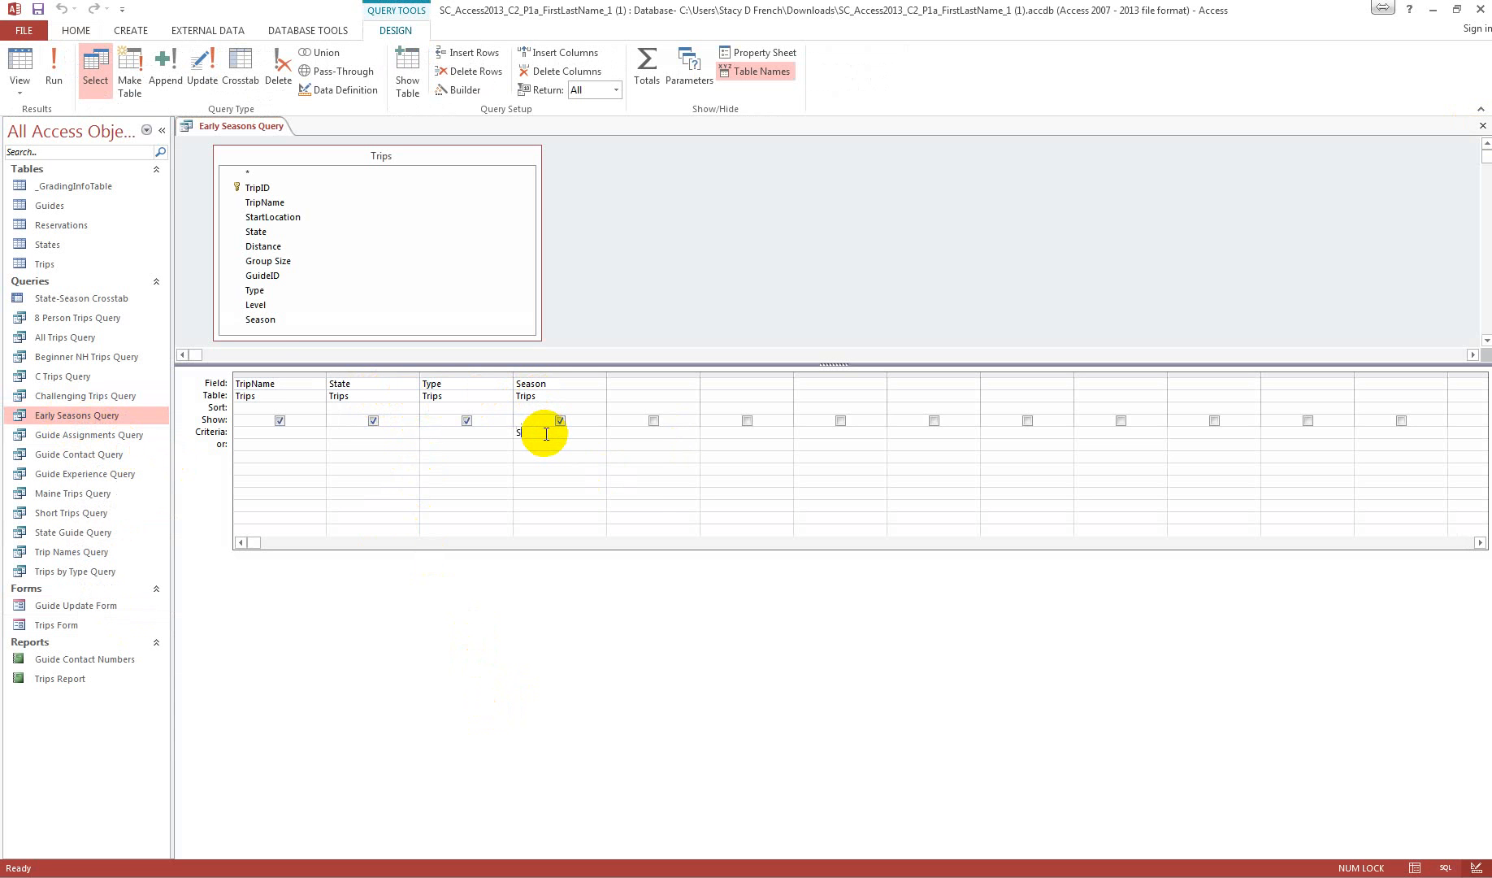
text(pring)
key(Tab)
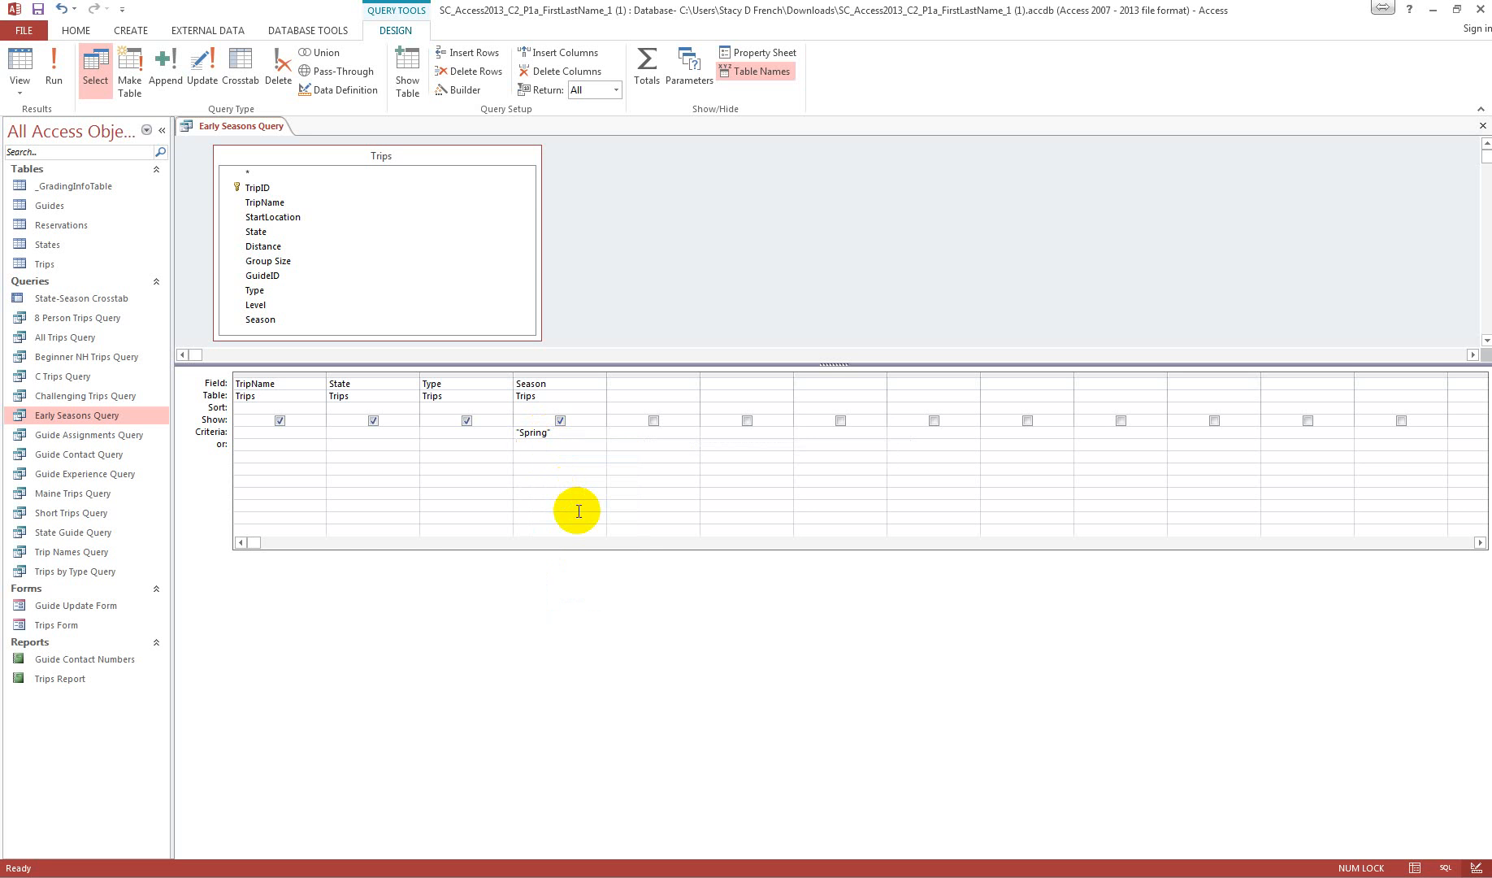
text(Summer)
key(Tab)
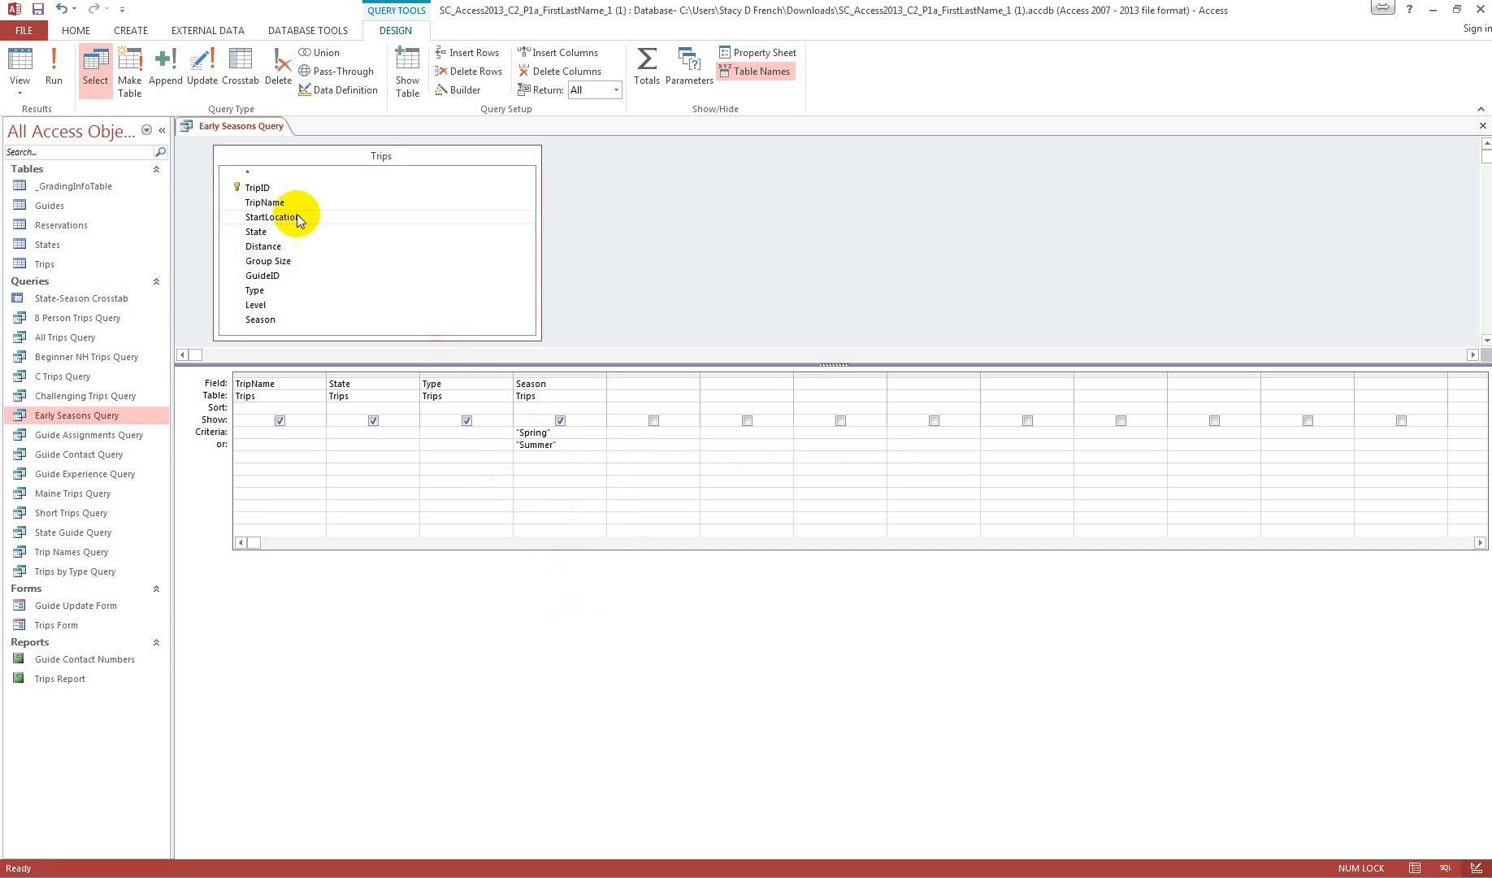
Step: Run Early Seasons Query, and close it with its design changes saved
click(63, 65)
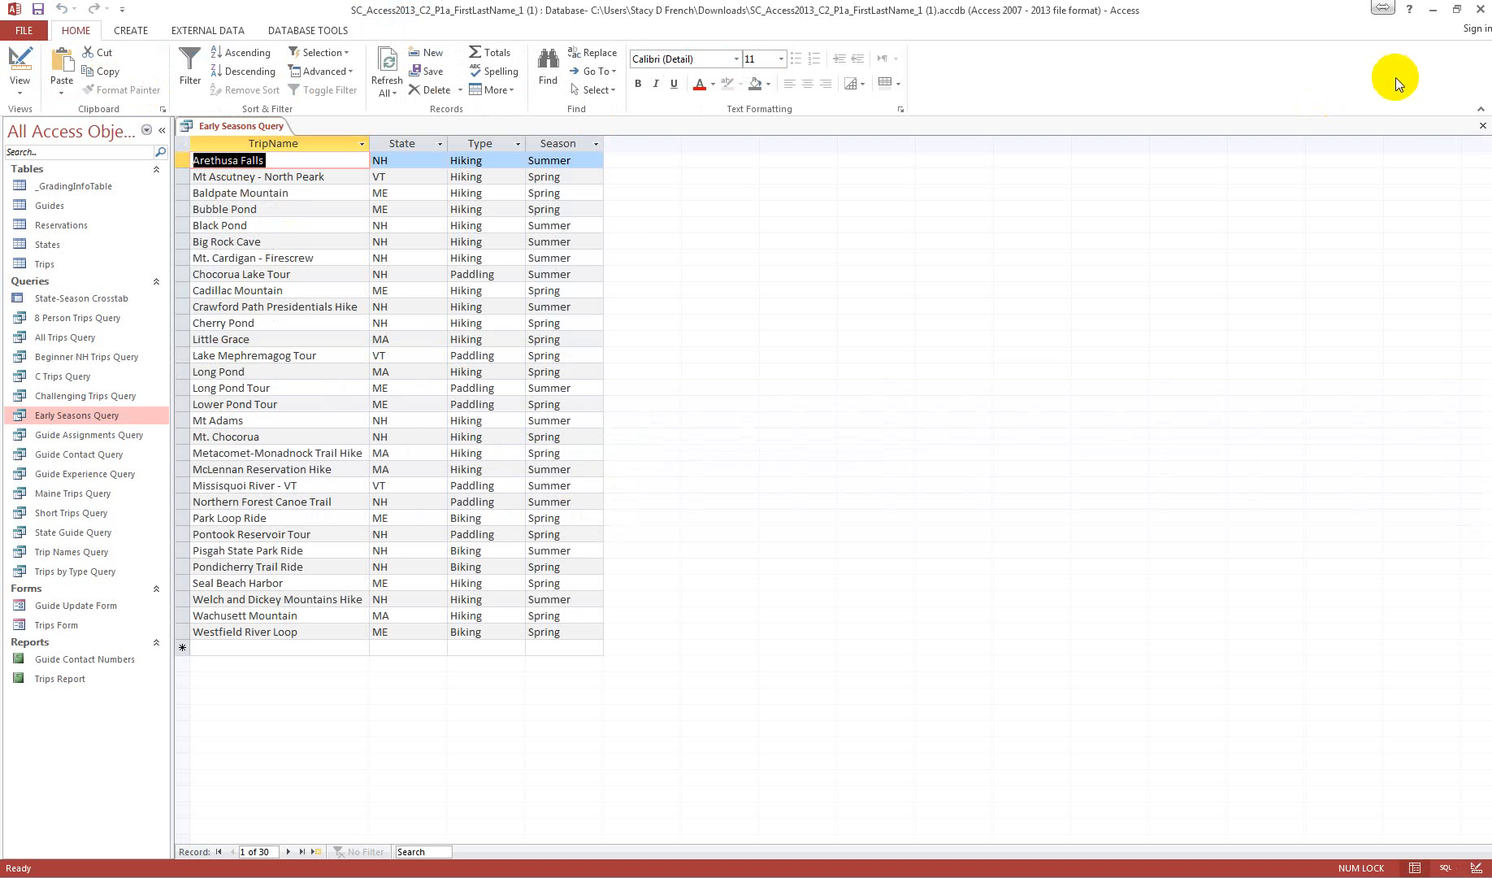
click(1482, 125)
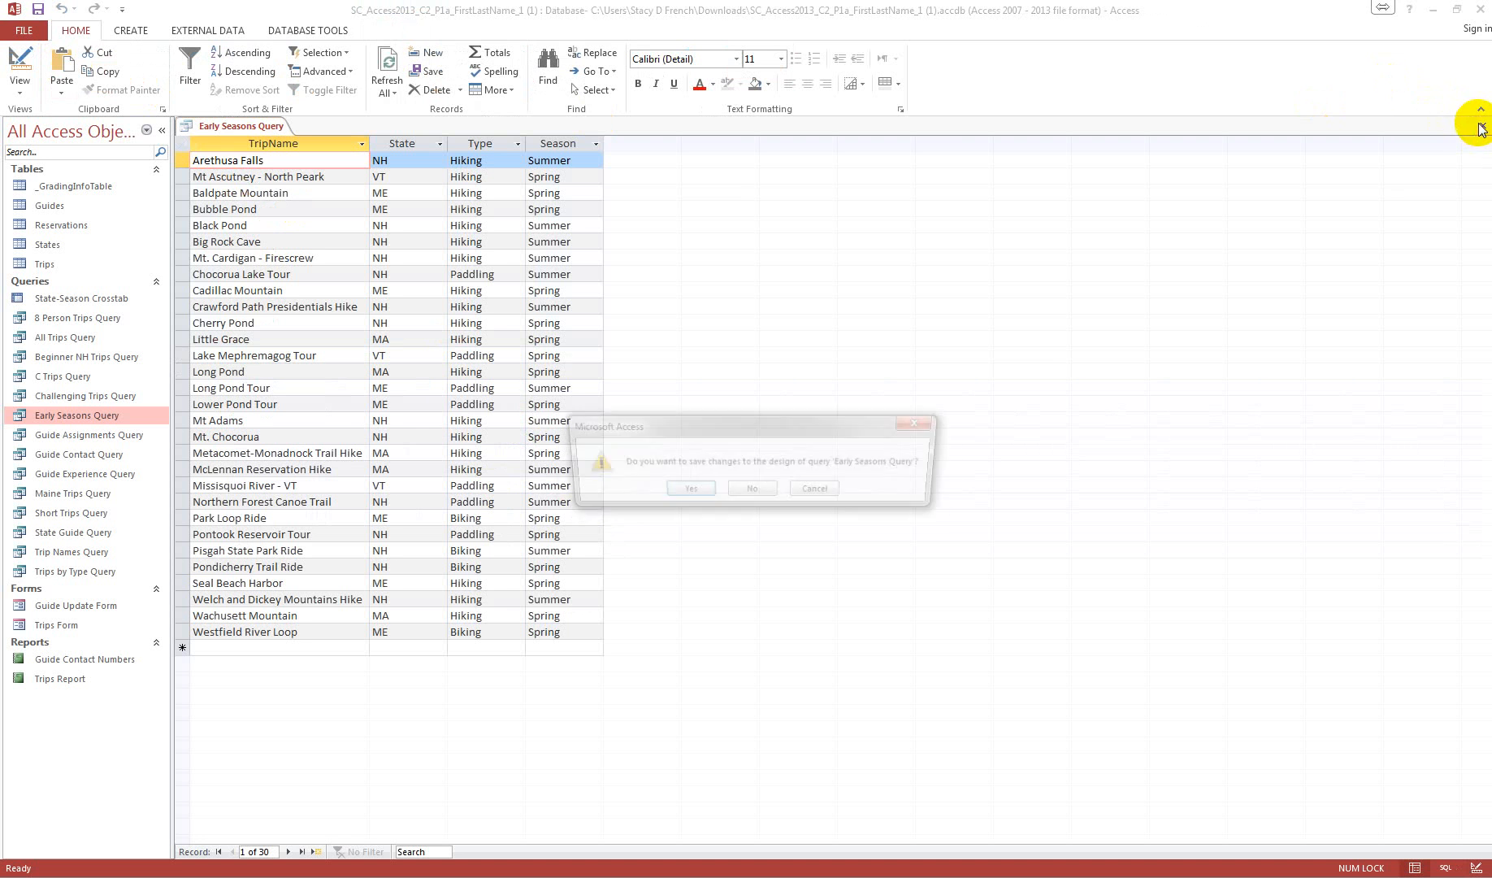
click(693, 490)
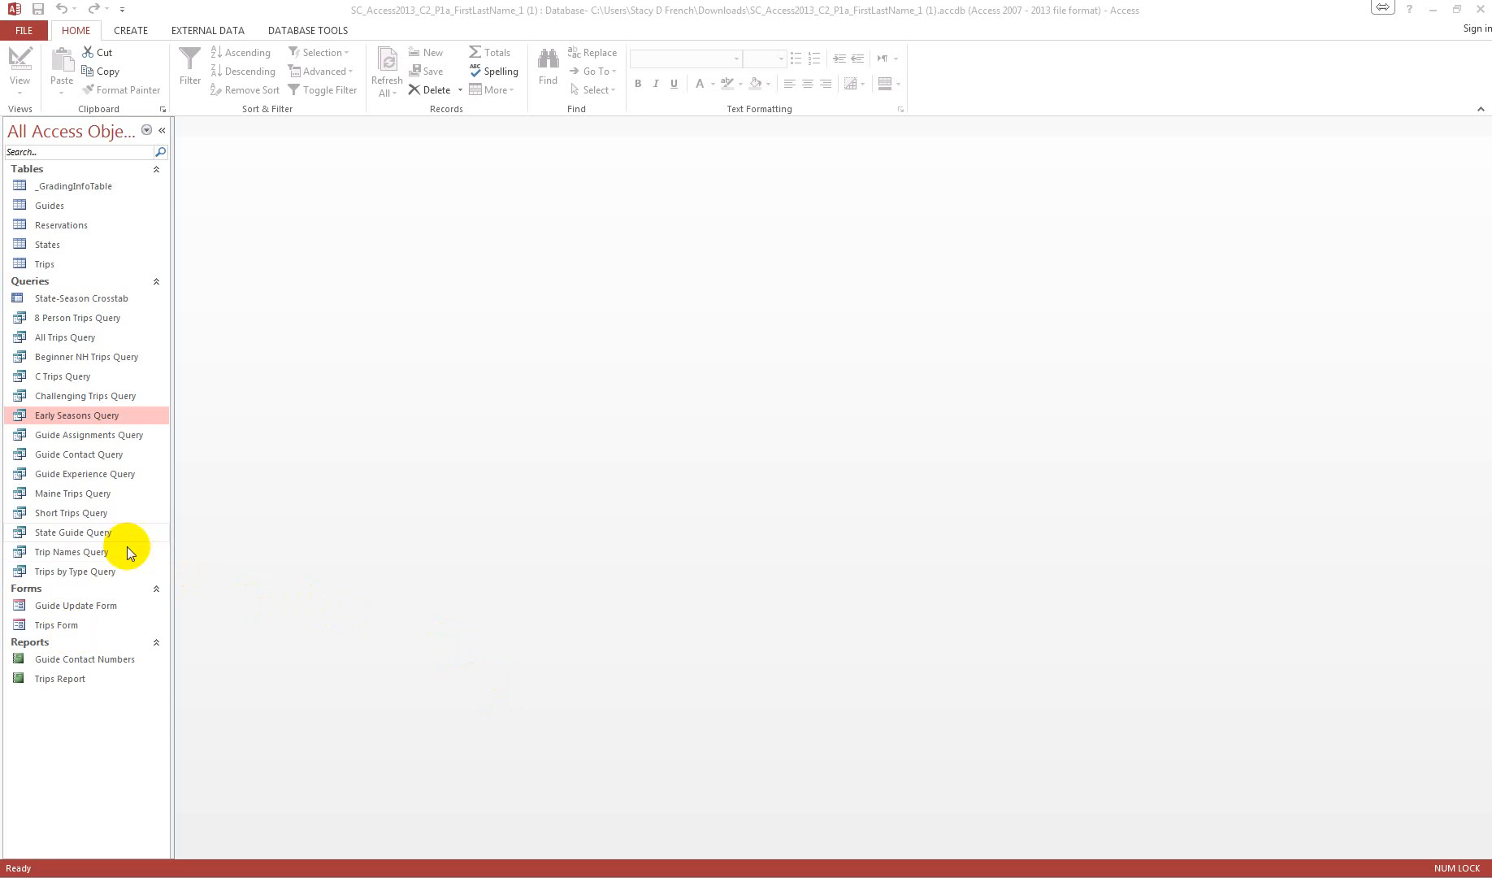
Step: Open Maine Trips Query in Design View and sort the TripName and StartLocation fields in ascending order
right_click(75, 493)
click(139, 520)
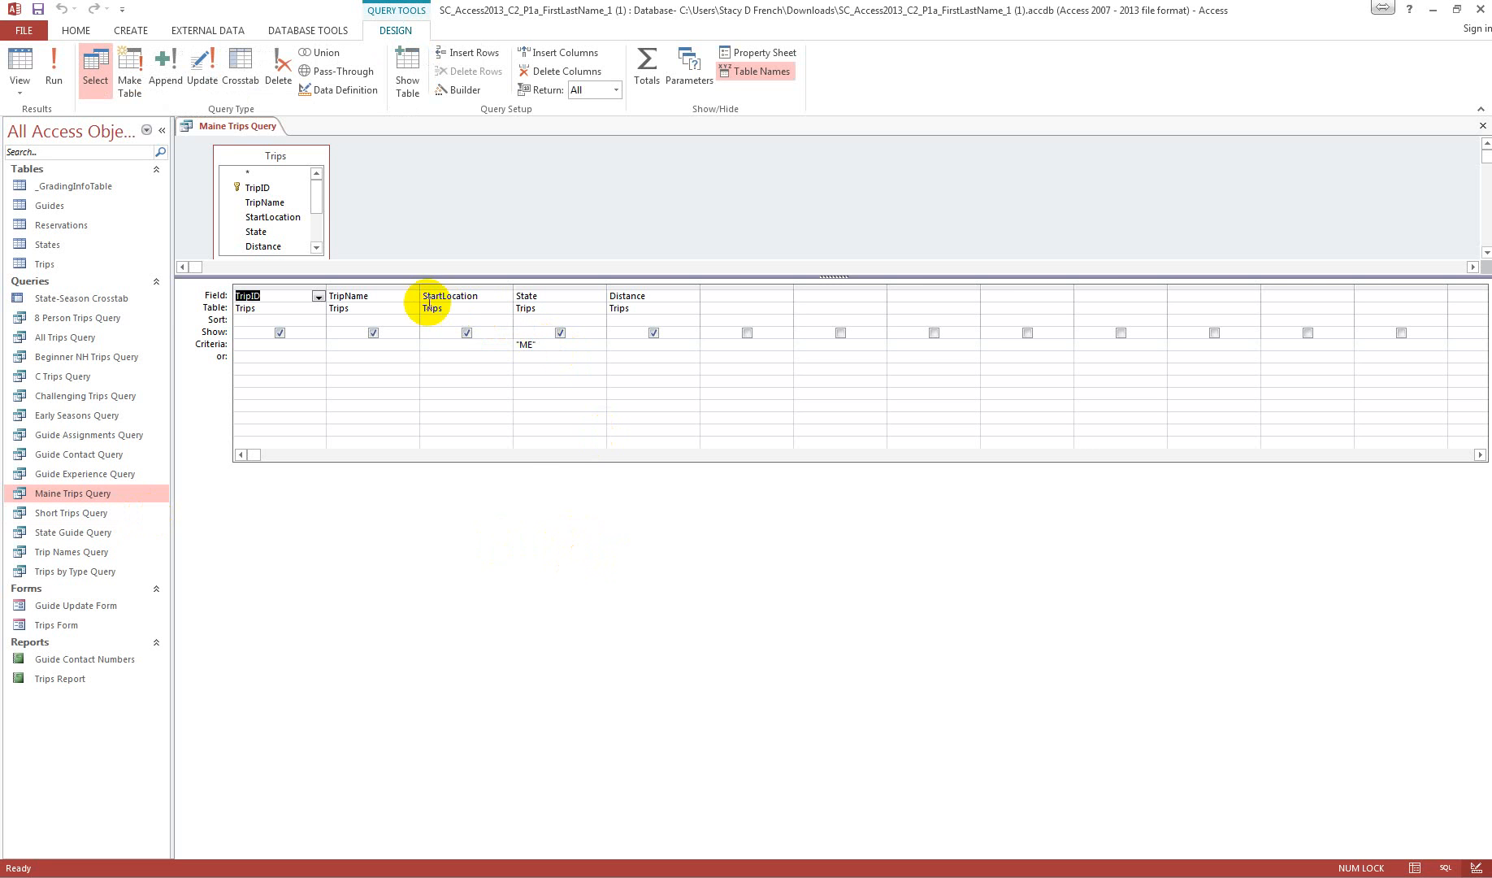
click(411, 320)
click(400, 329)
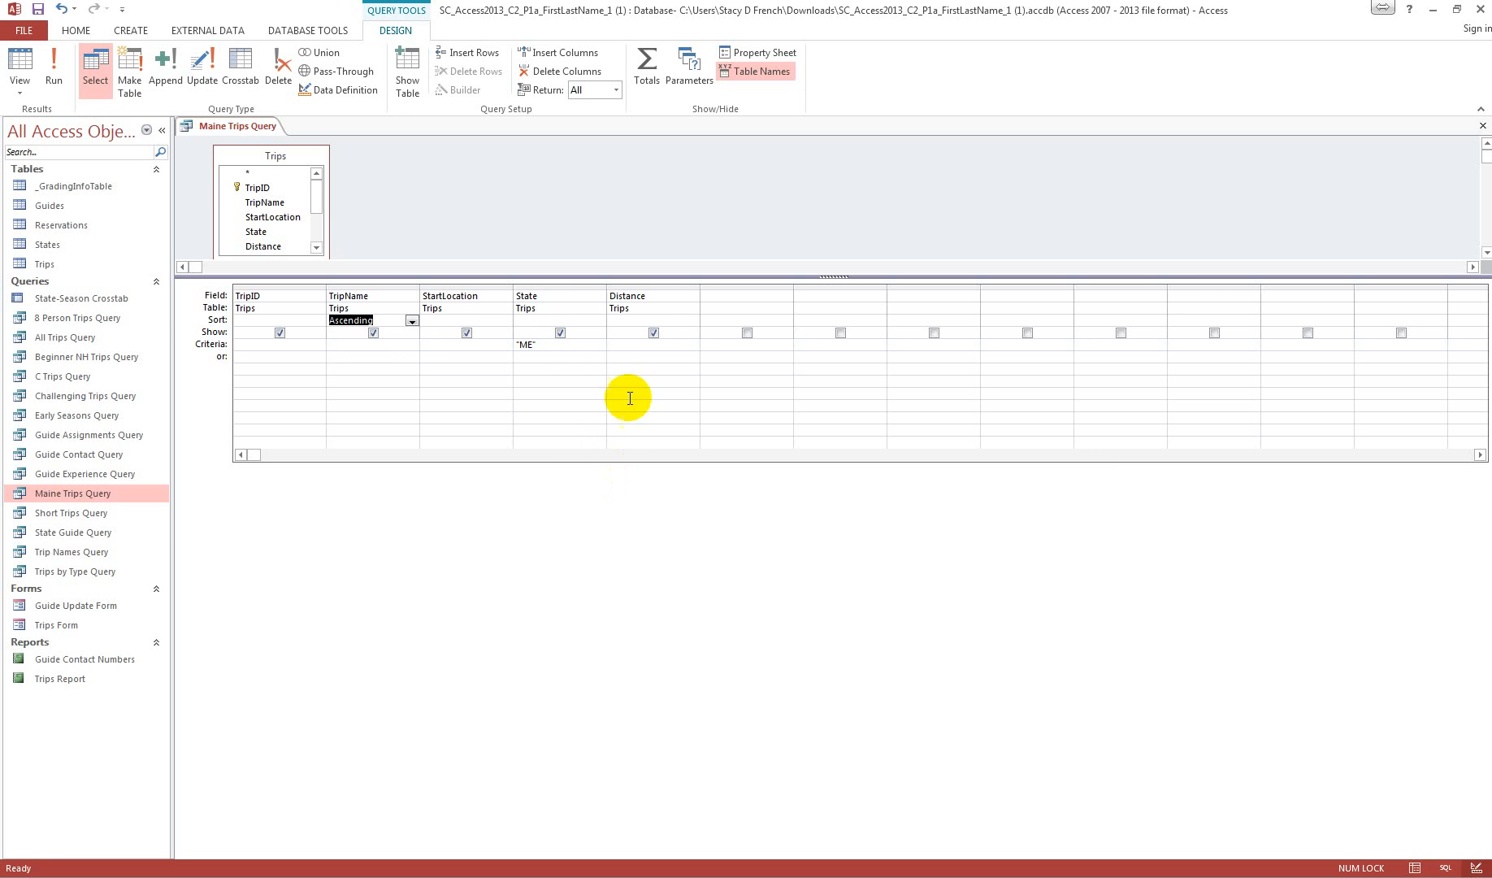
click(498, 320)
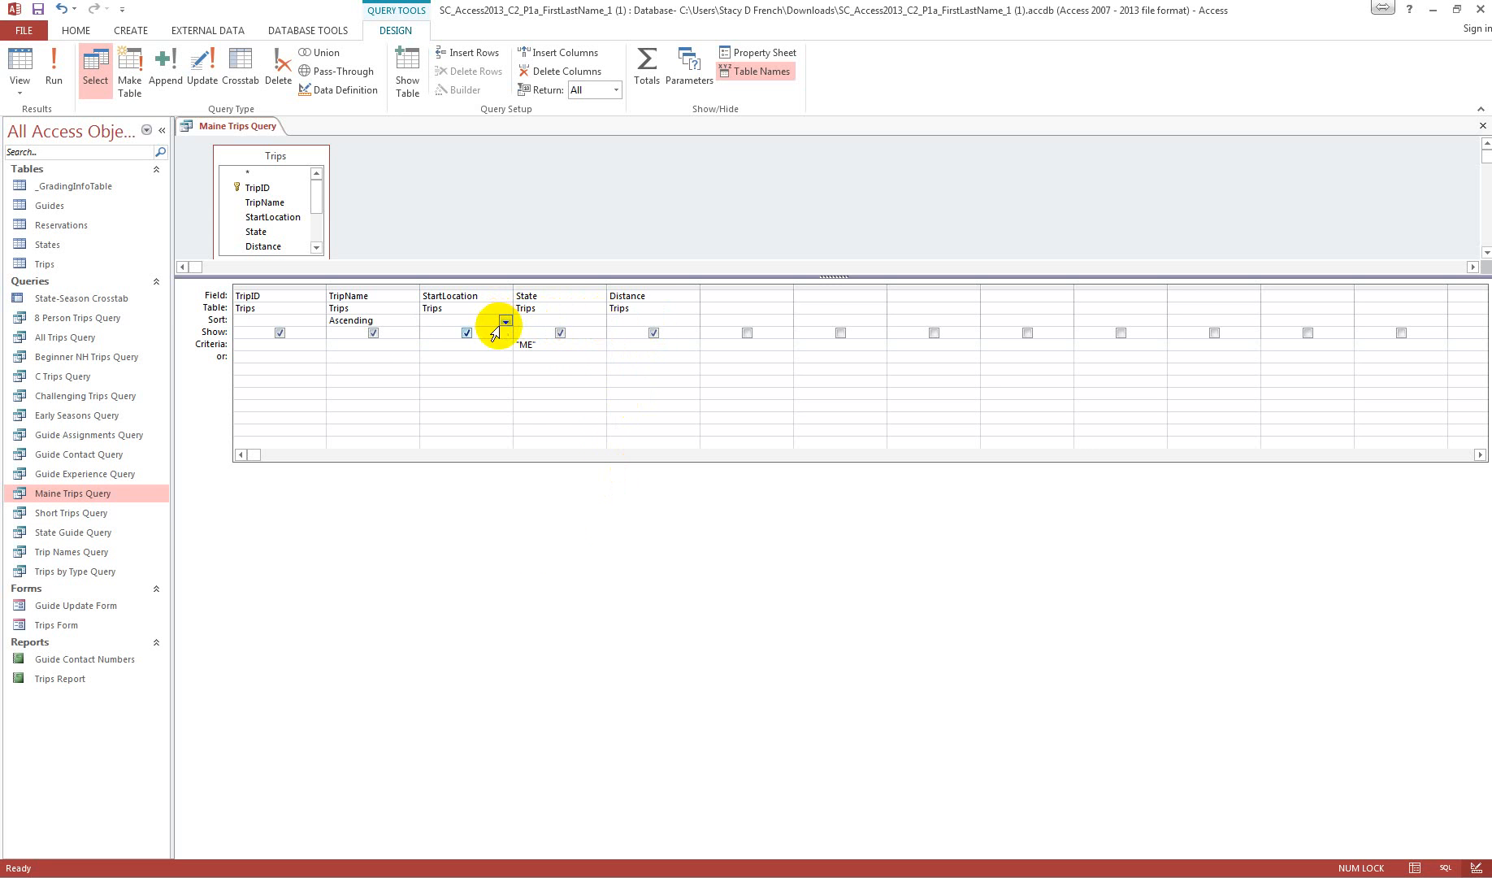
click(504, 320)
click(497, 333)
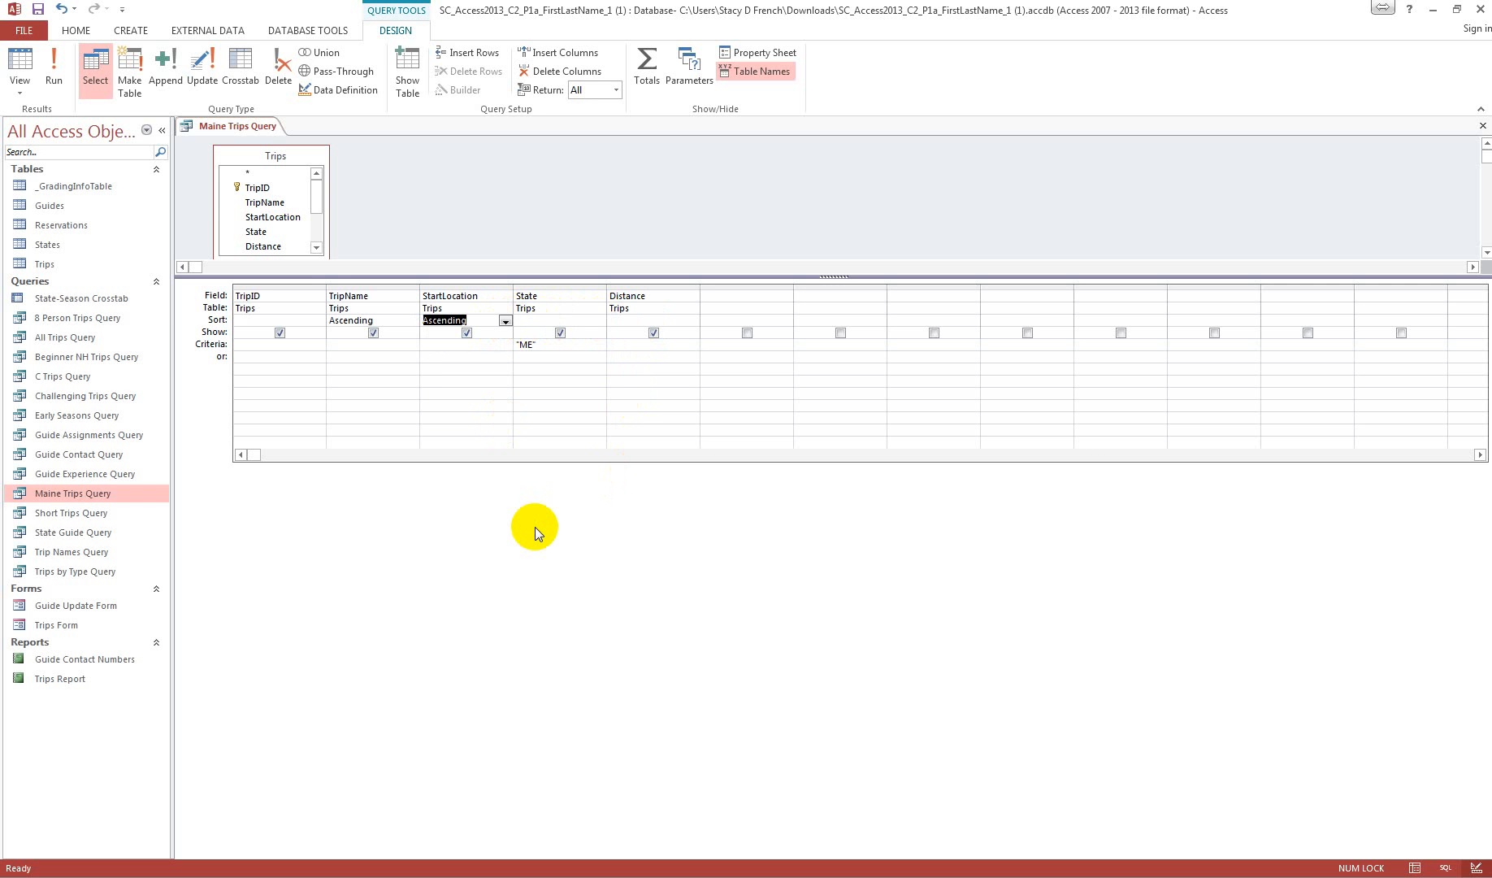
Step: Run Maine Trips Query, and close it with its design changes saved
click(57, 75)
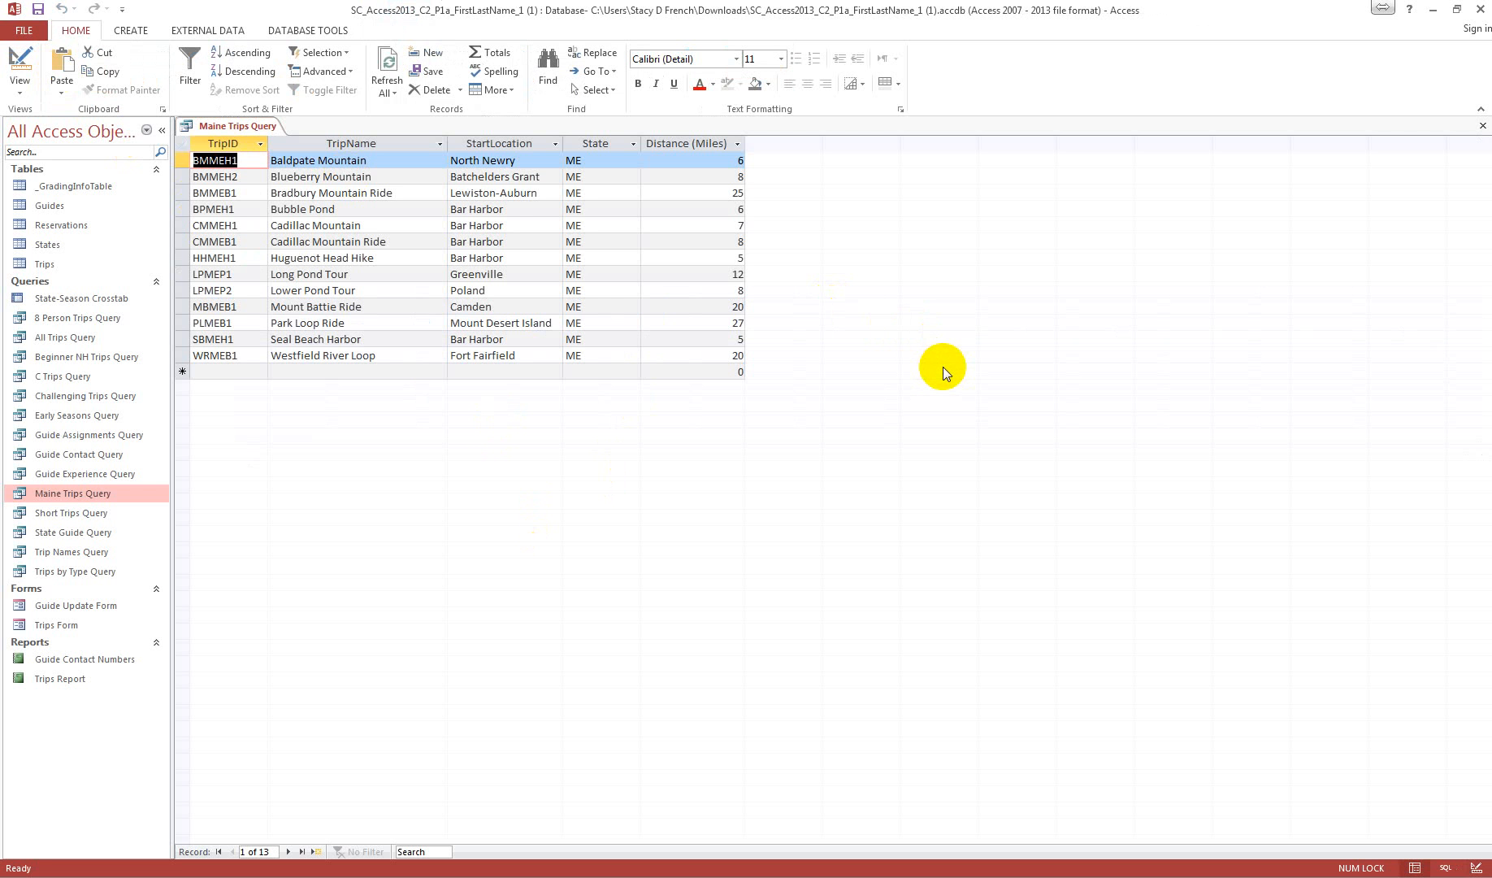
click(1483, 127)
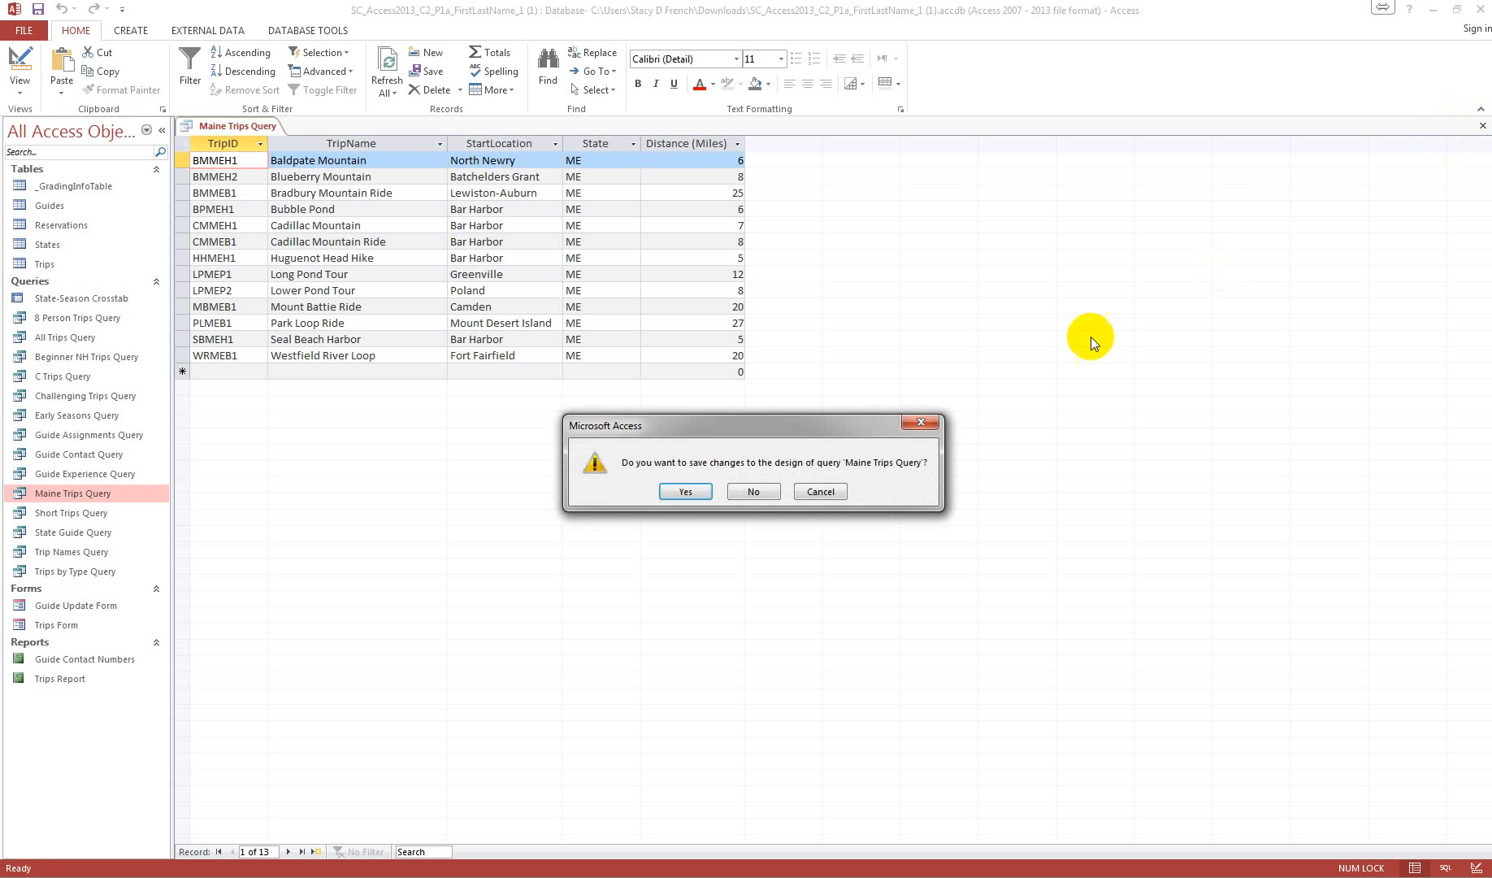
click(684, 492)
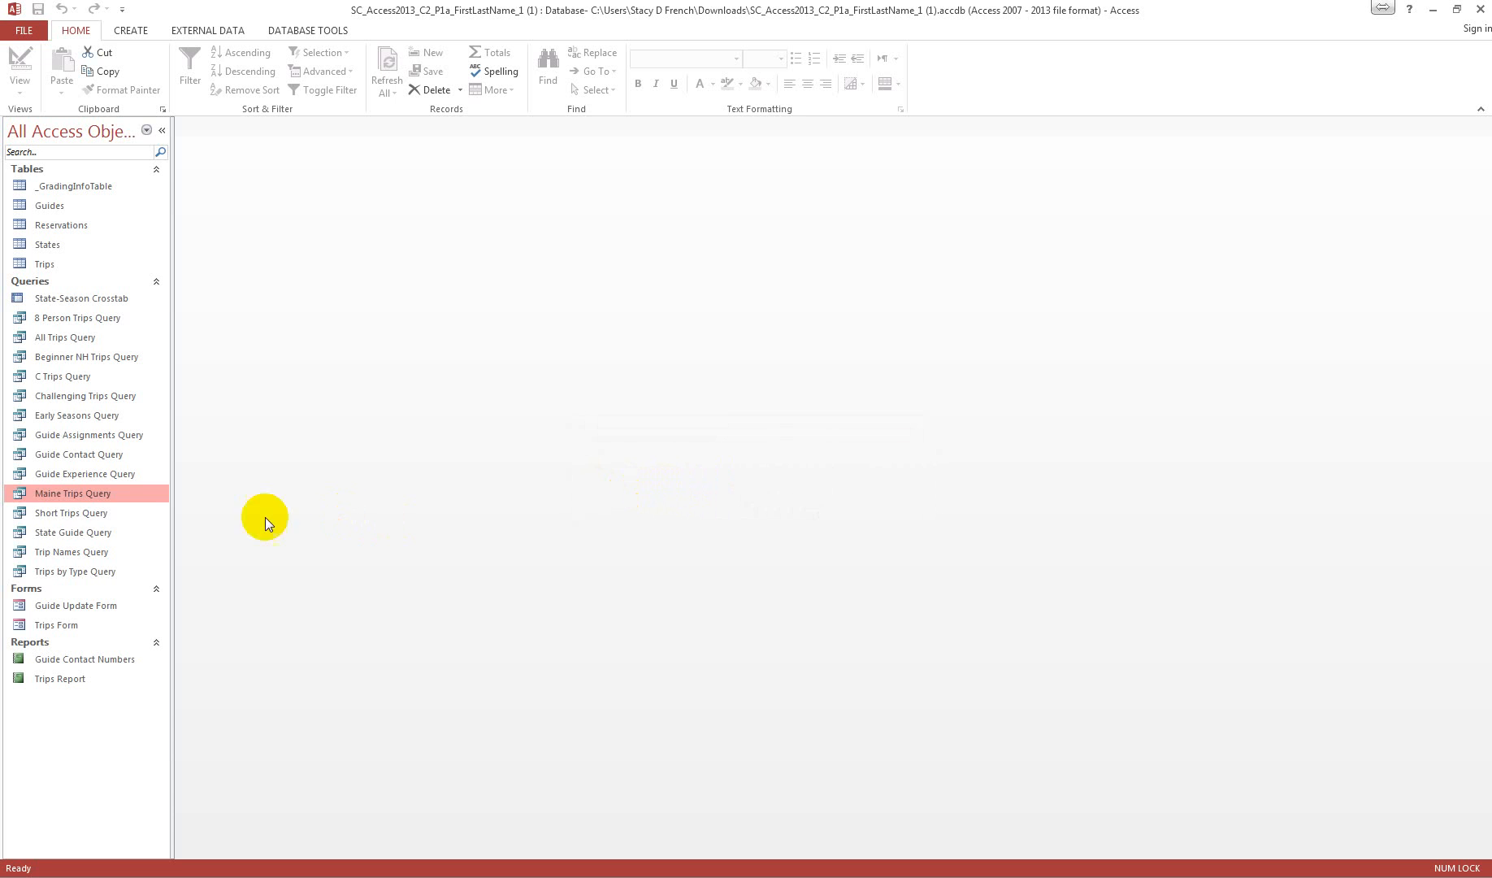
Step: Open Short Trips Query in Design View and set the Distance criteria to <7
right_click(82, 518)
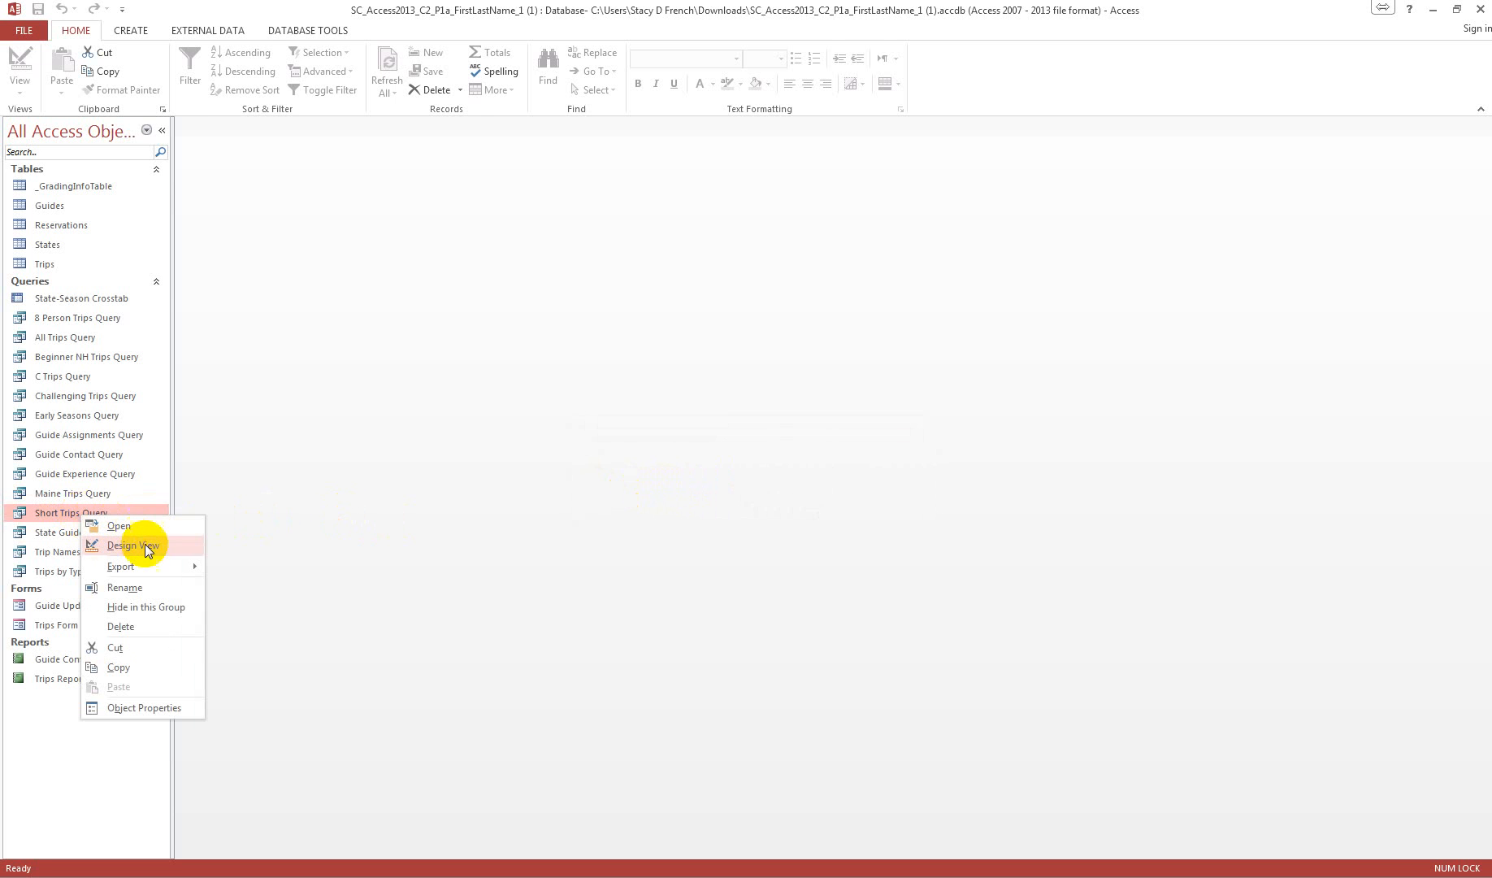
click(134, 545)
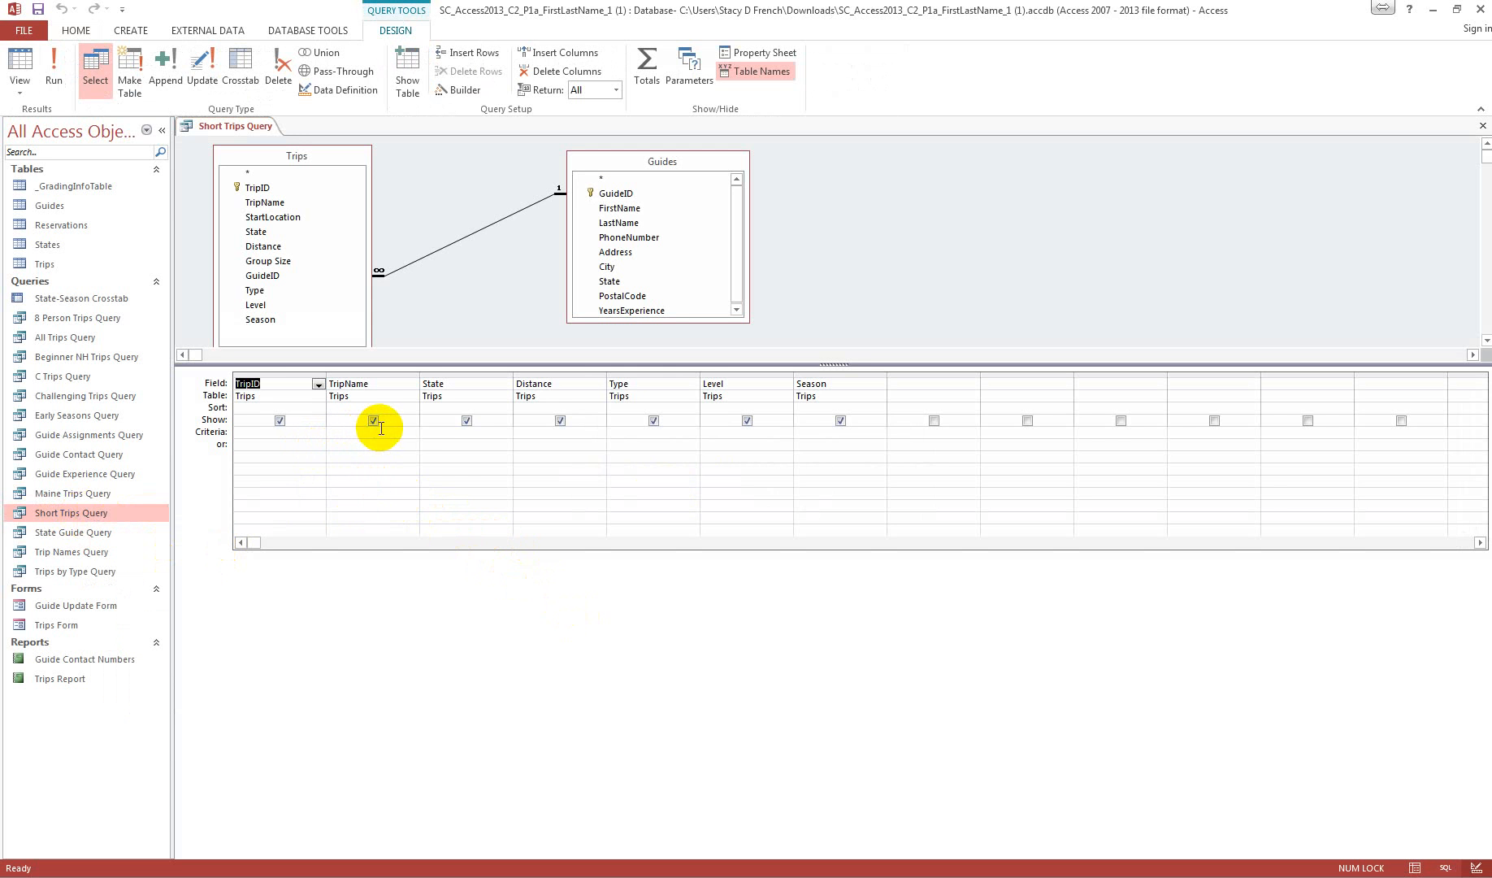
click(555, 435)
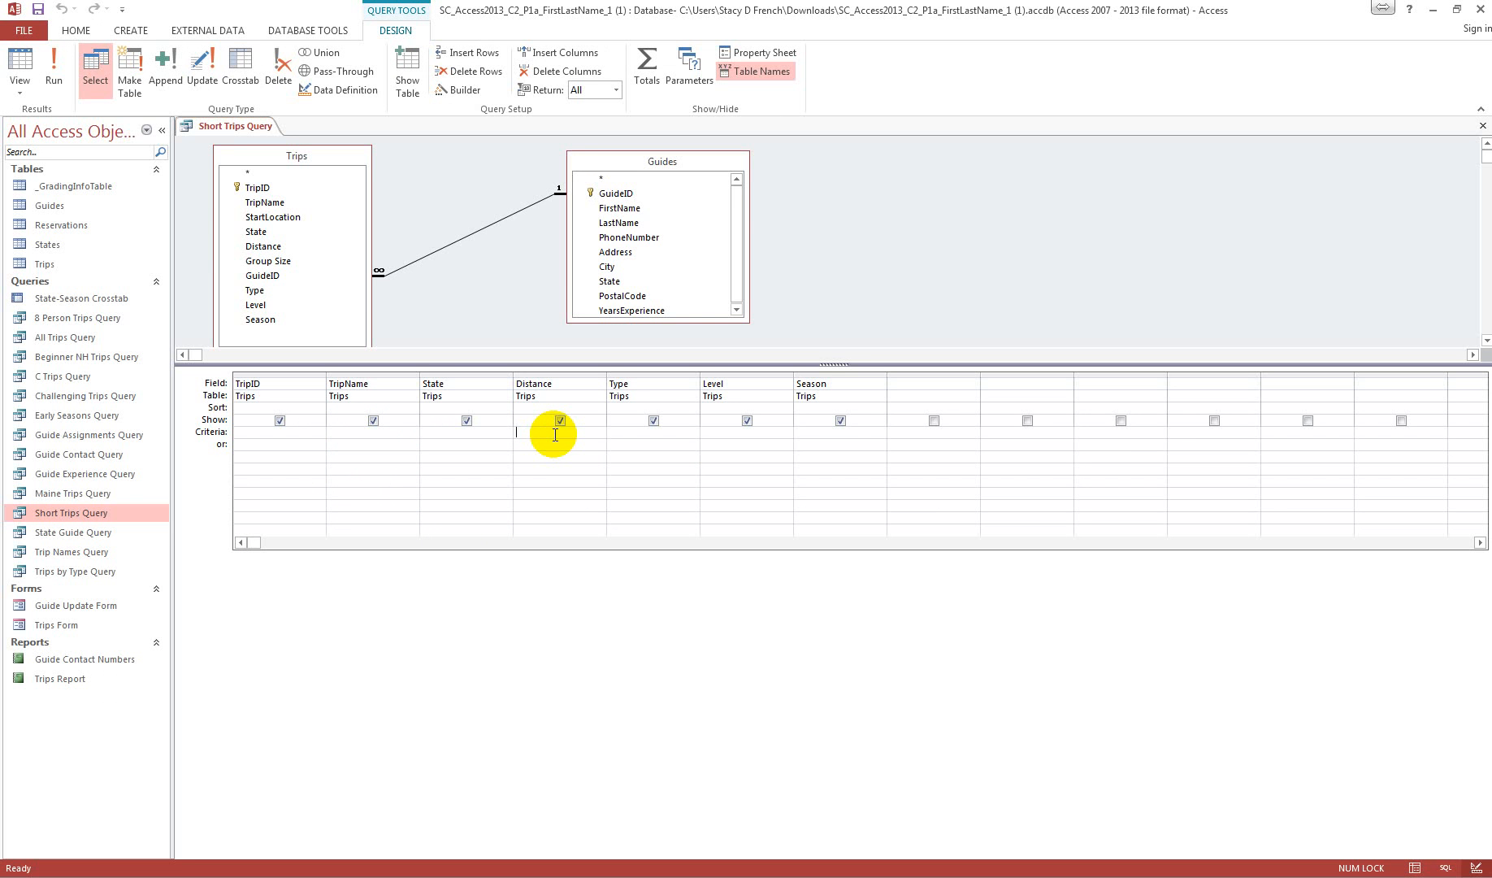
text(<7)
Step: Run Short Trips Query, and close it with its design changes saved
click(54, 69)
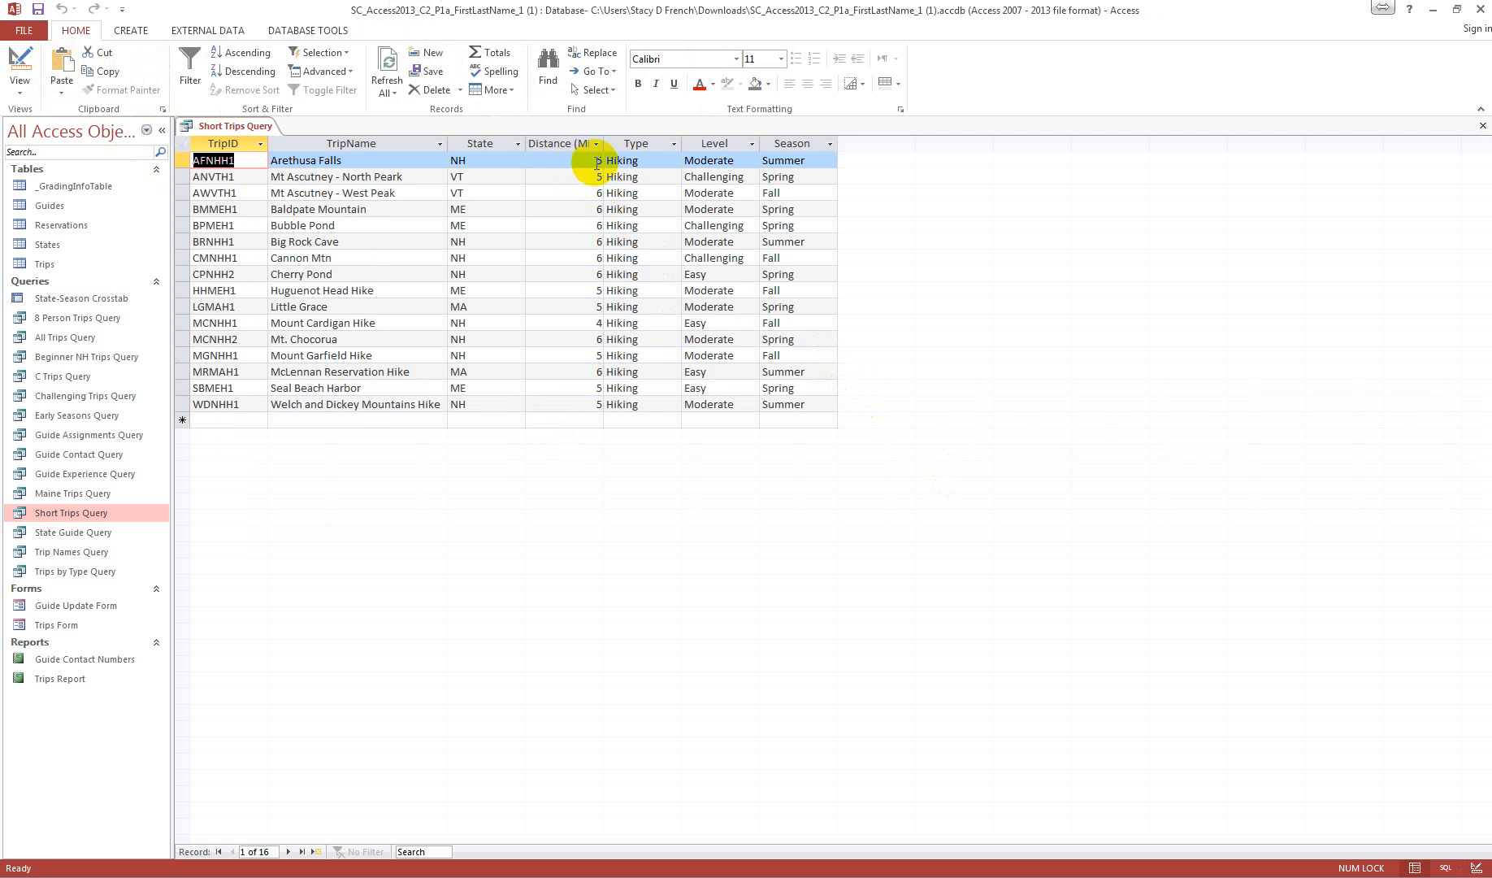
click(1482, 125)
click(705, 491)
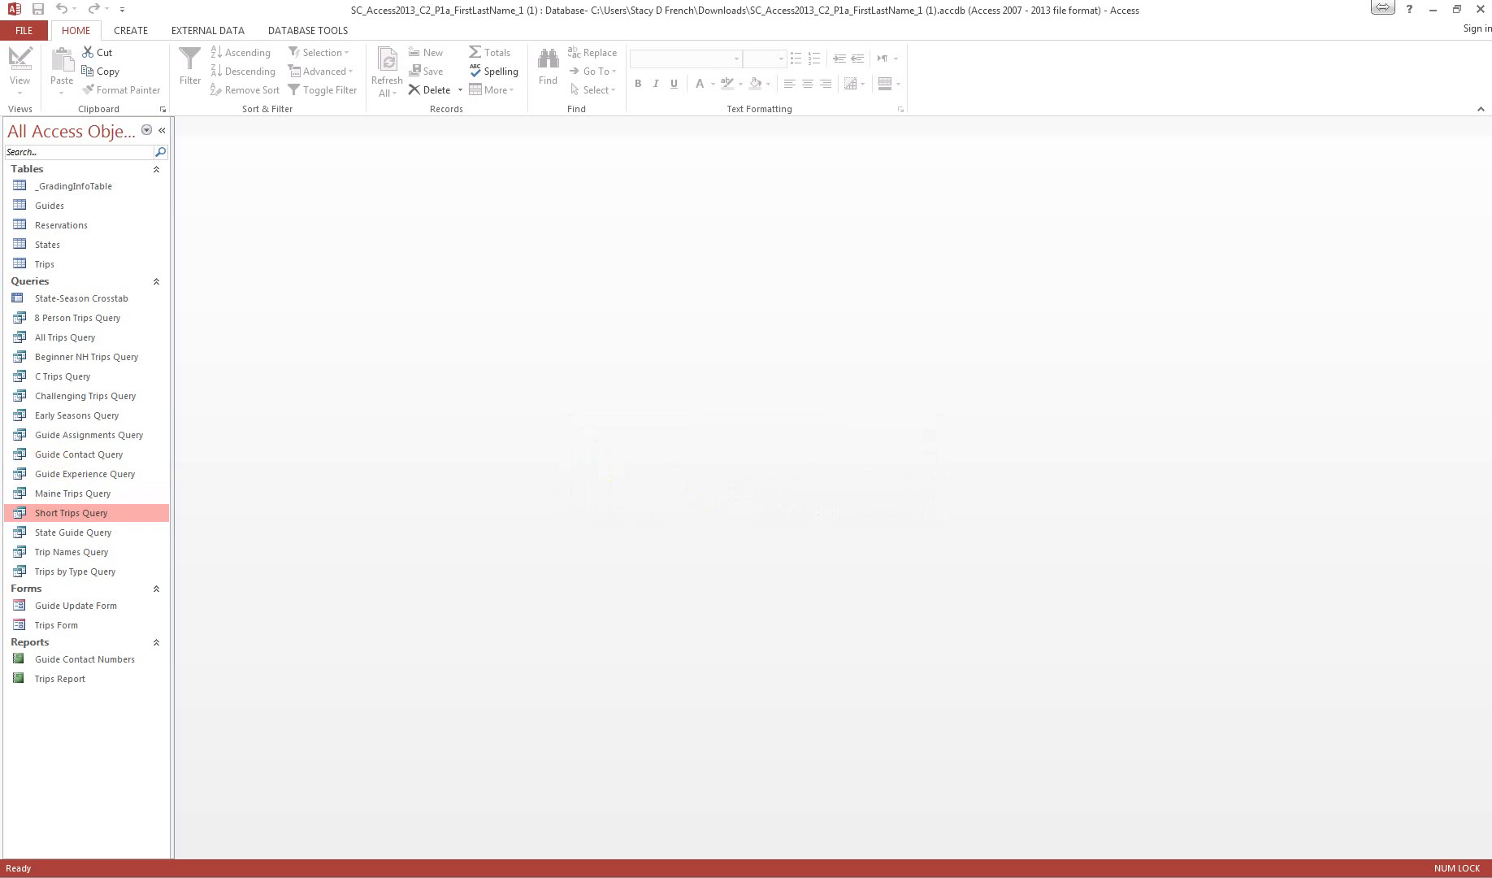
Step: Open Trips by Type Query in Design View and add totals that group by Type and count TripName
right_click(84, 573)
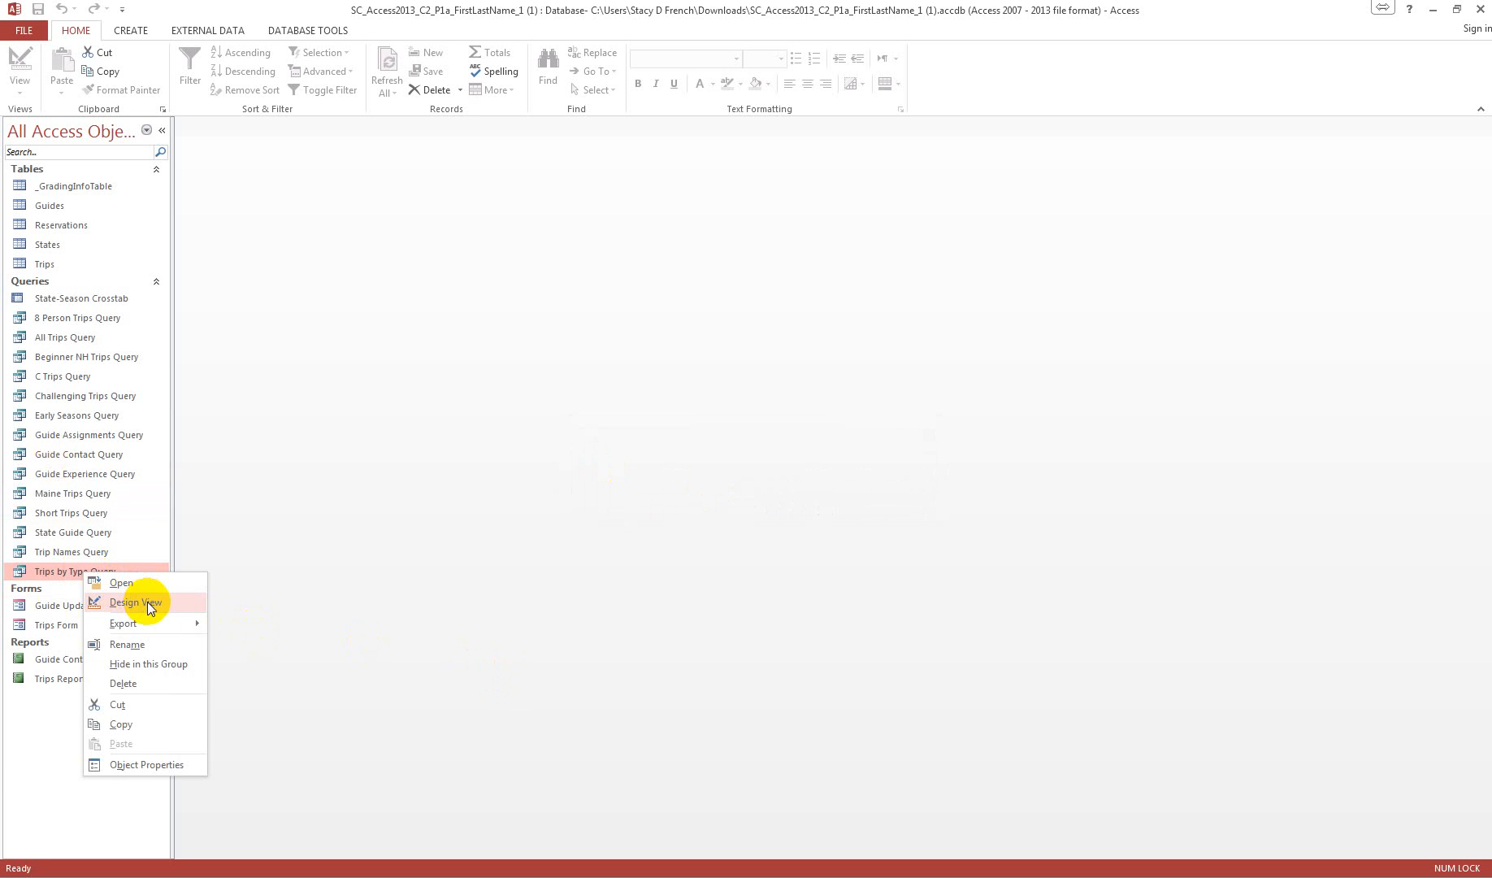
click(147, 601)
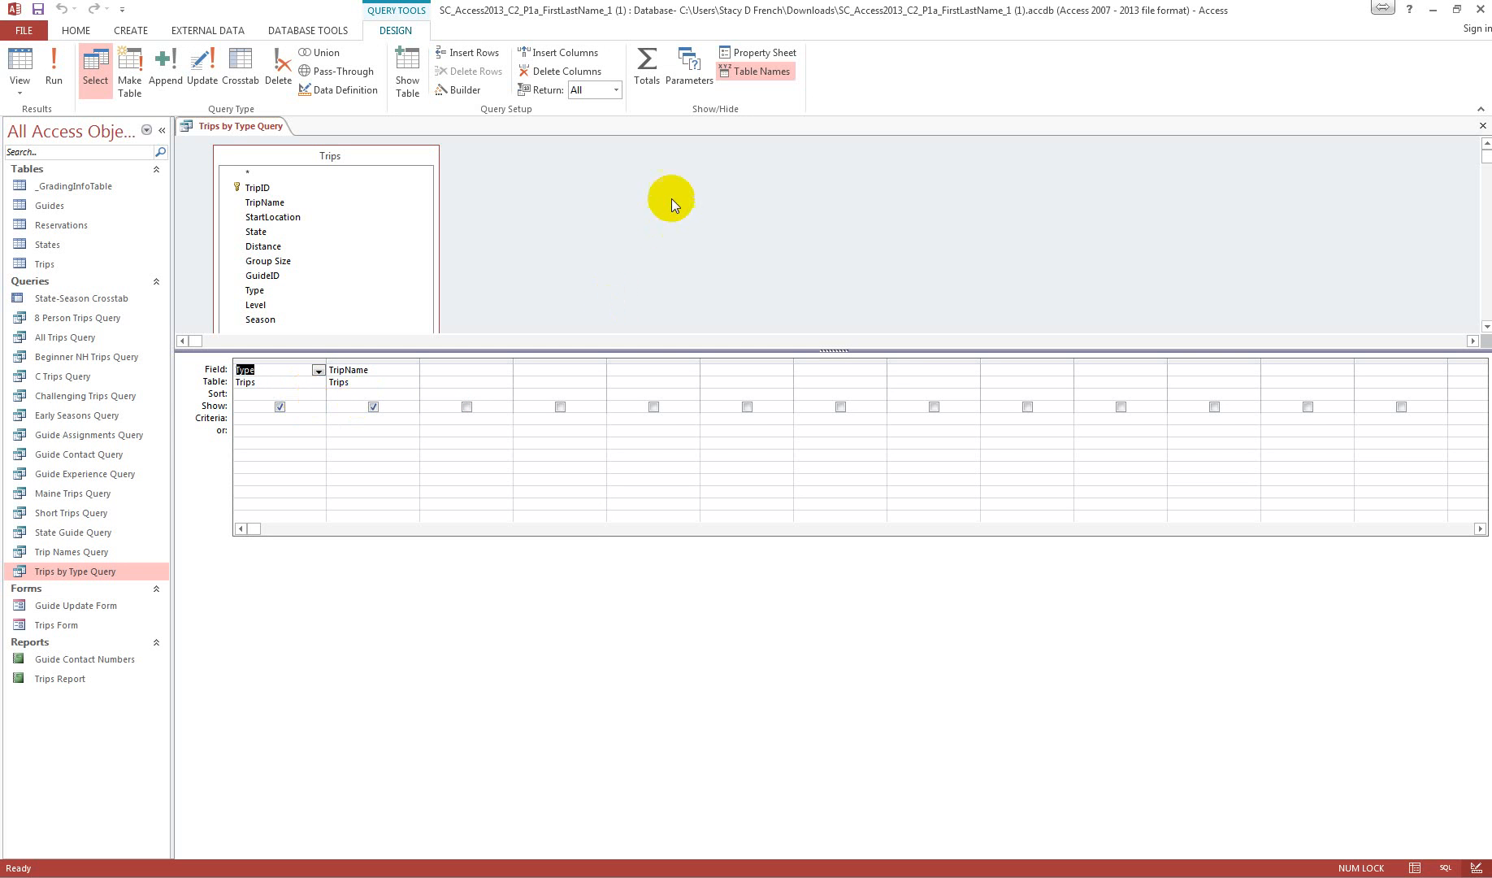
click(647, 65)
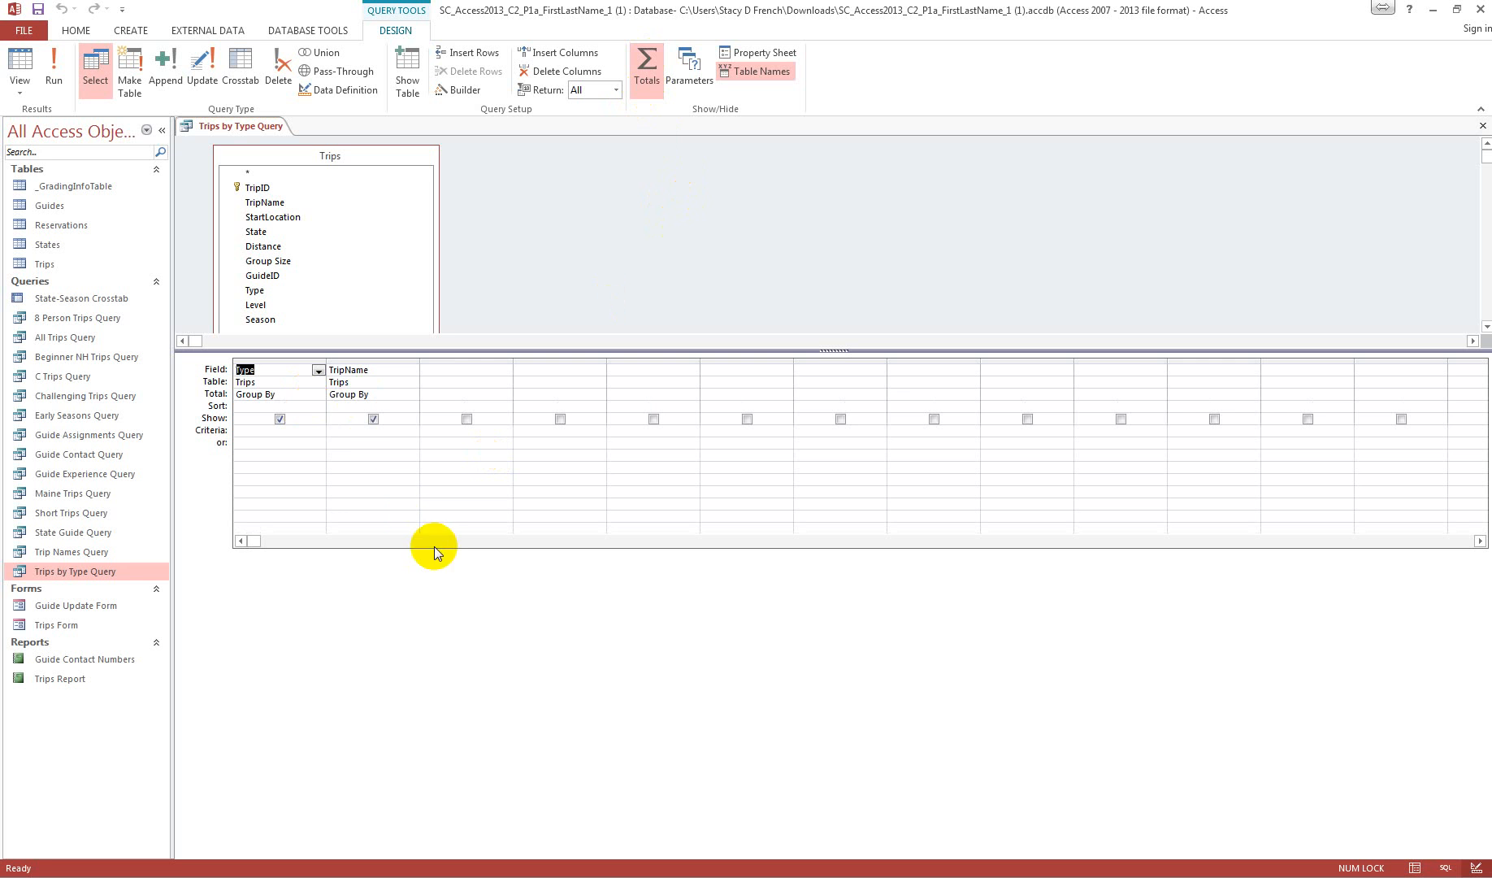
click(317, 395)
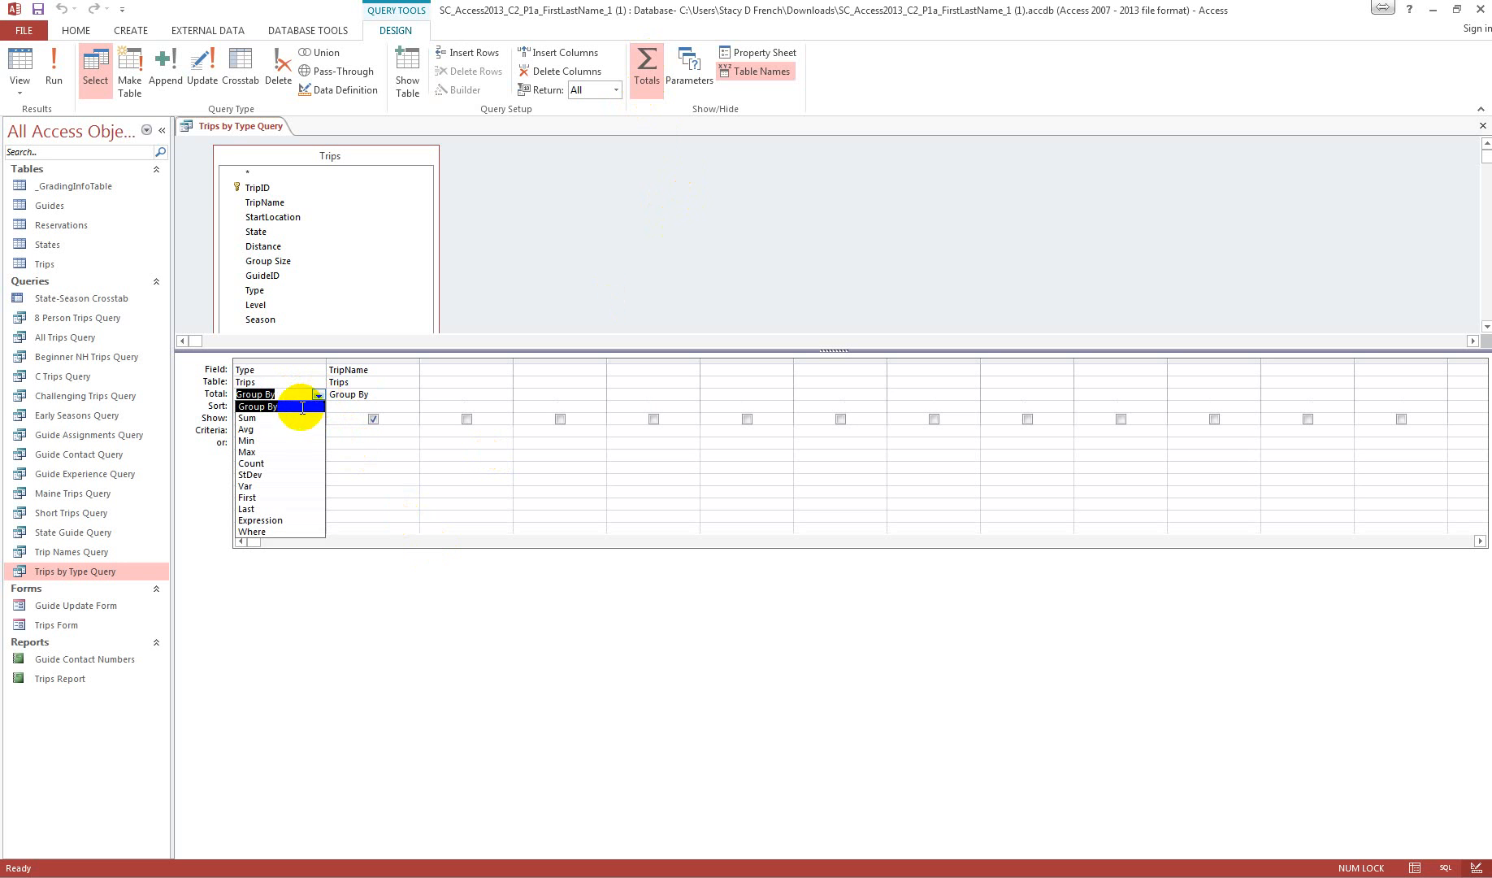
click(315, 401)
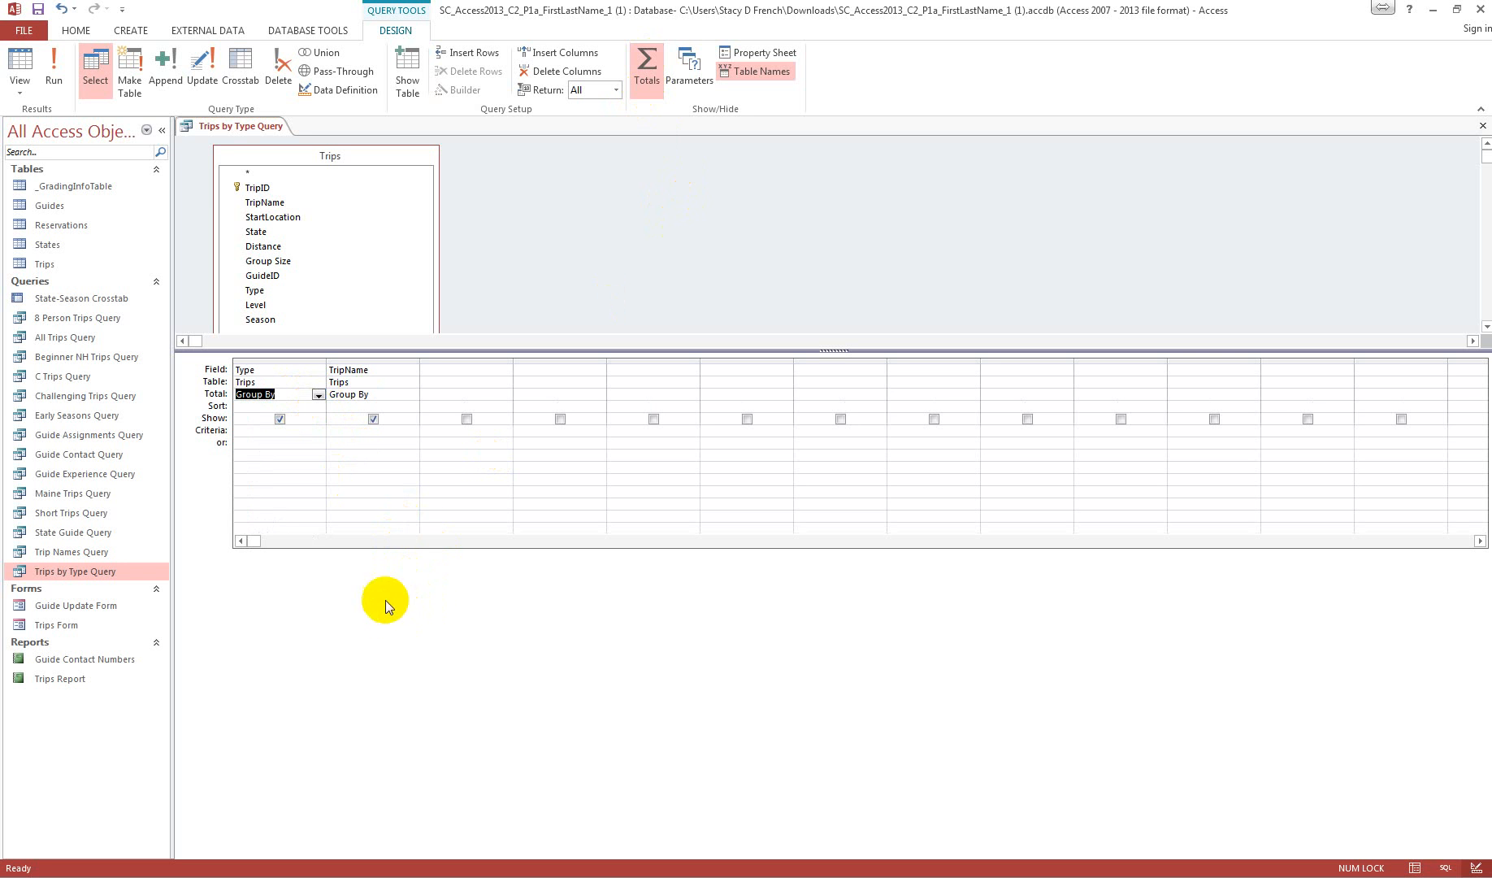
click(412, 395)
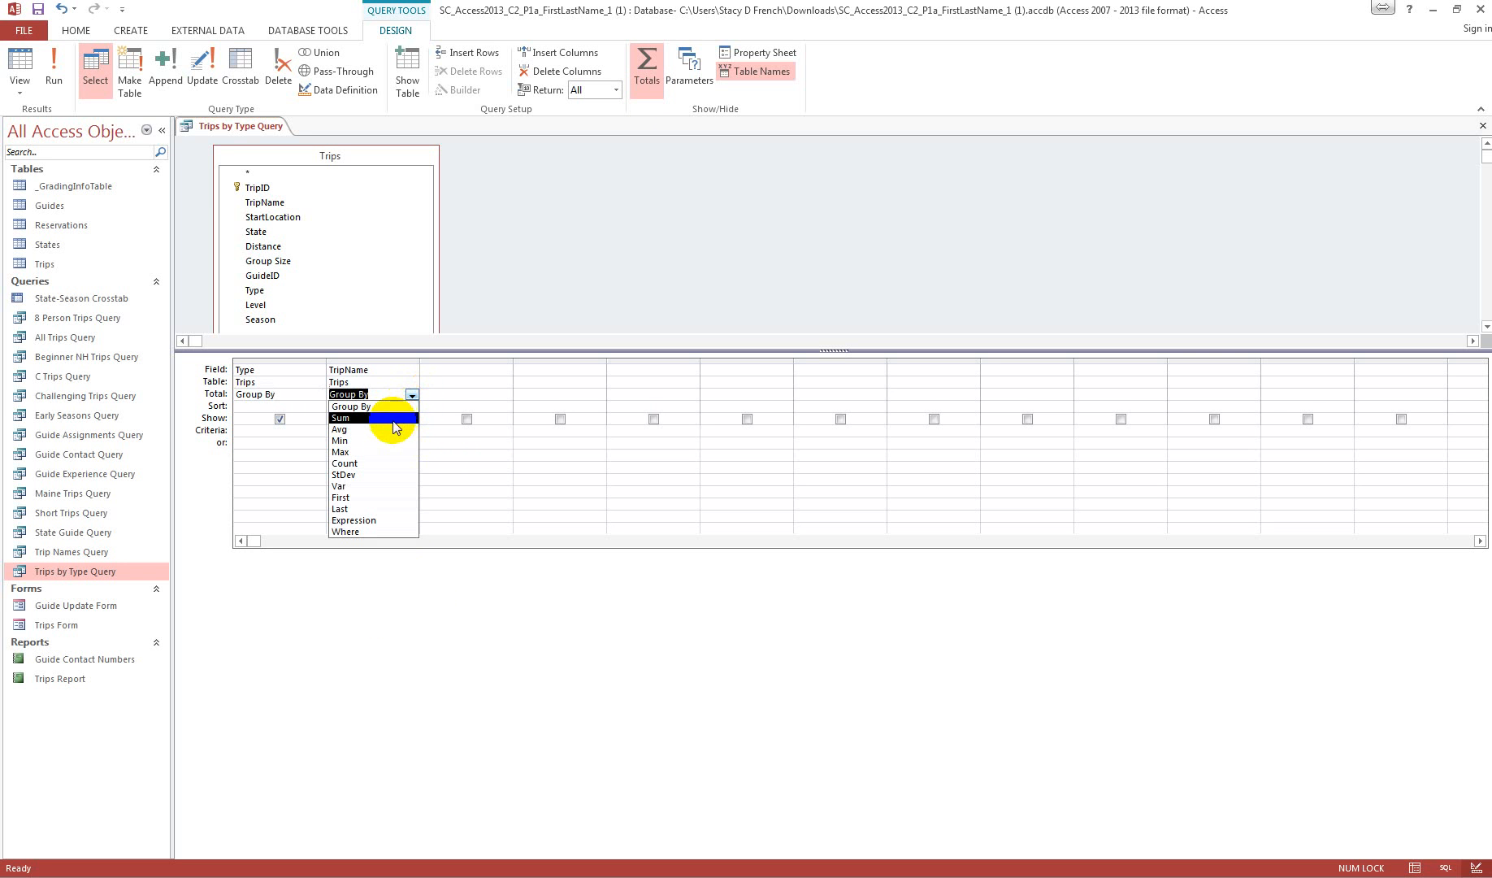
click(391, 463)
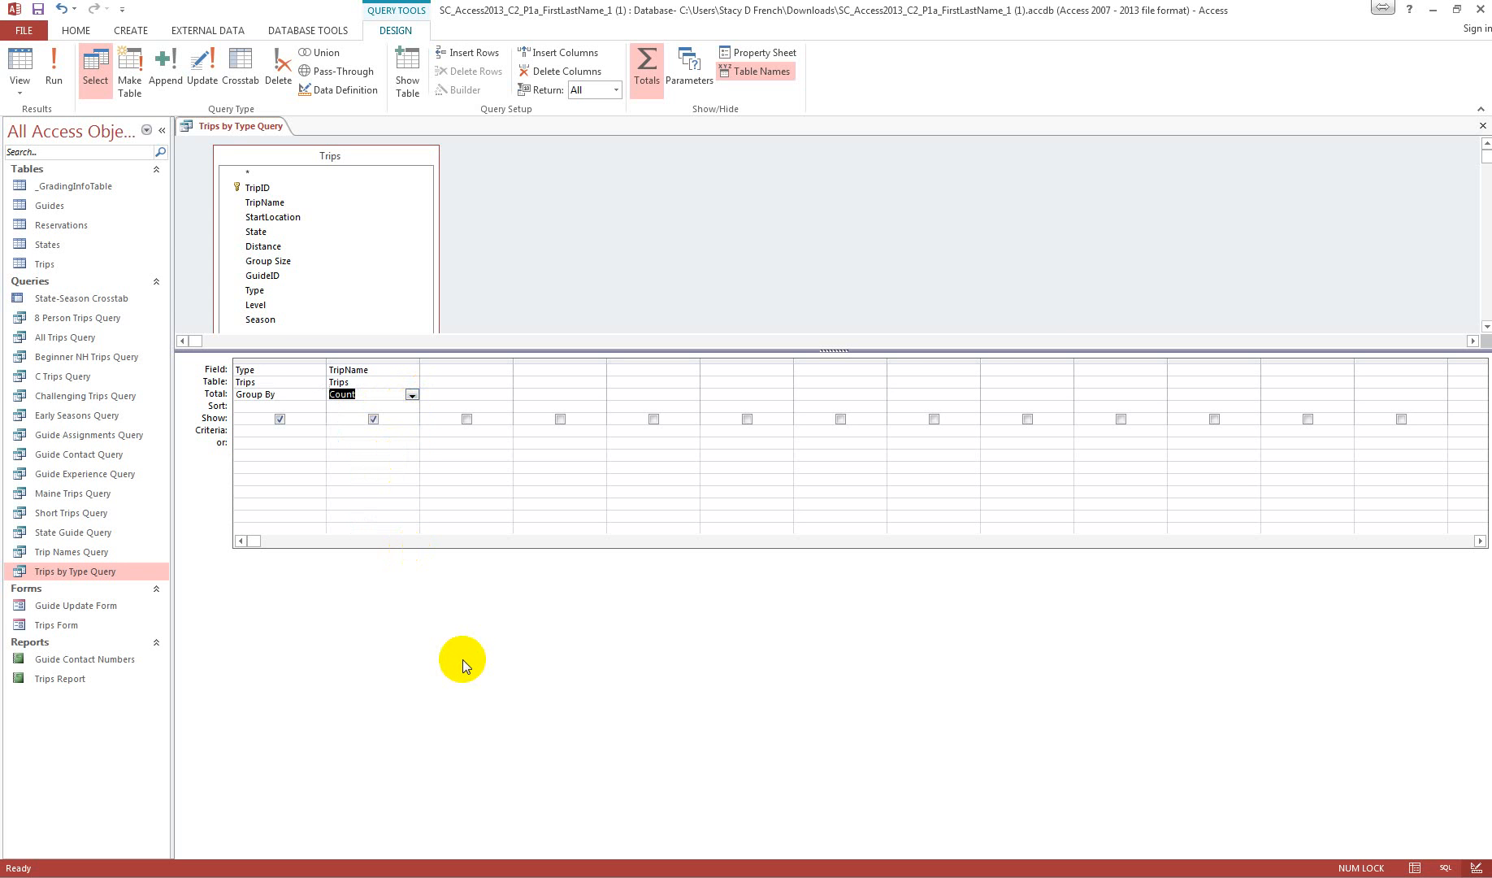
Step: Run Trips by Type Query, and close it with its design changes saved
click(54, 70)
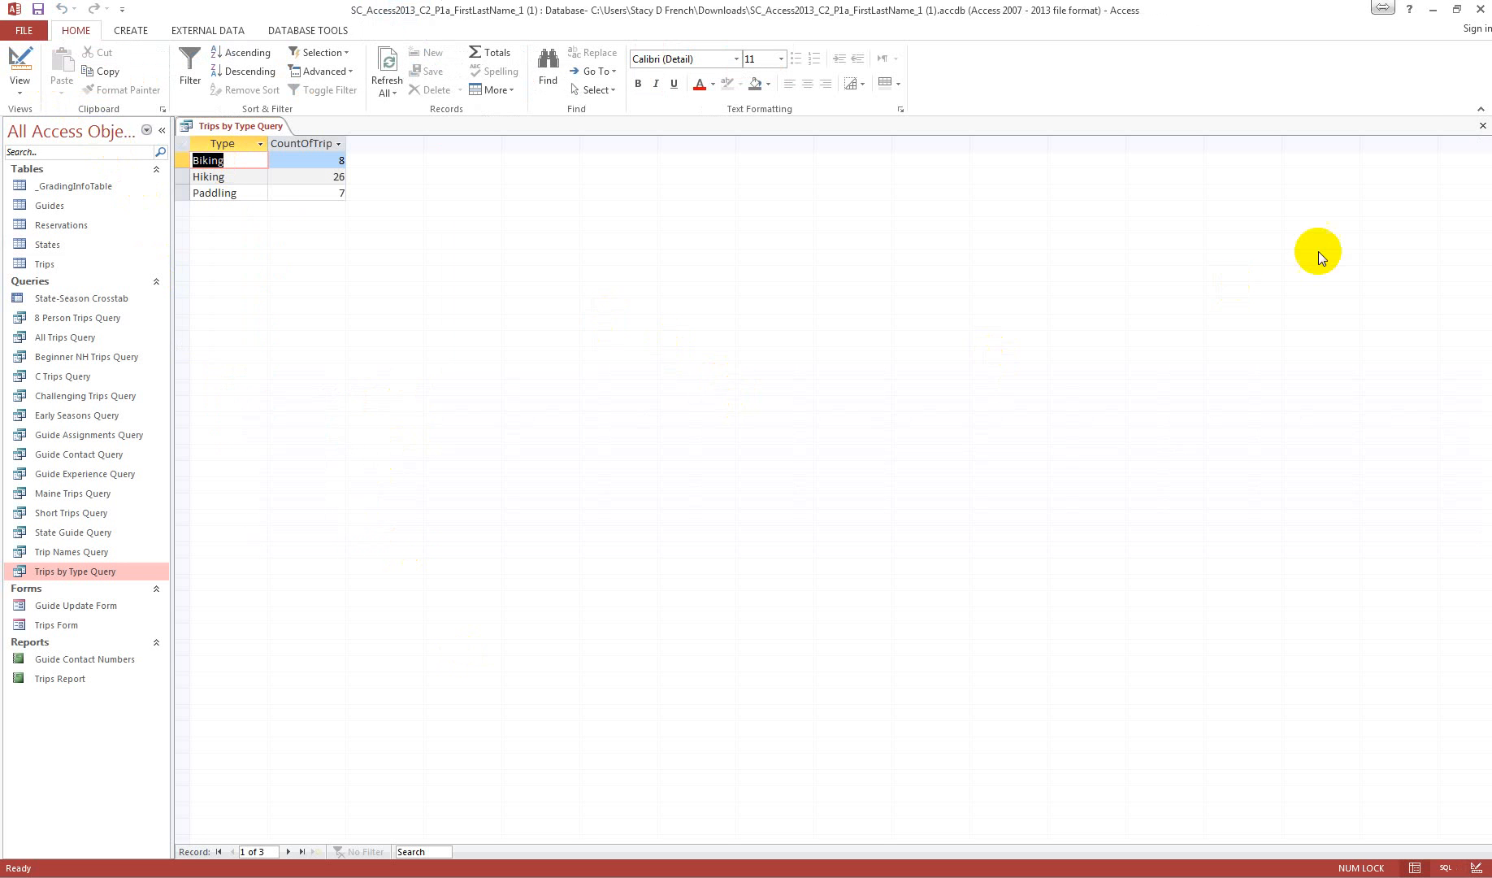
click(1482, 125)
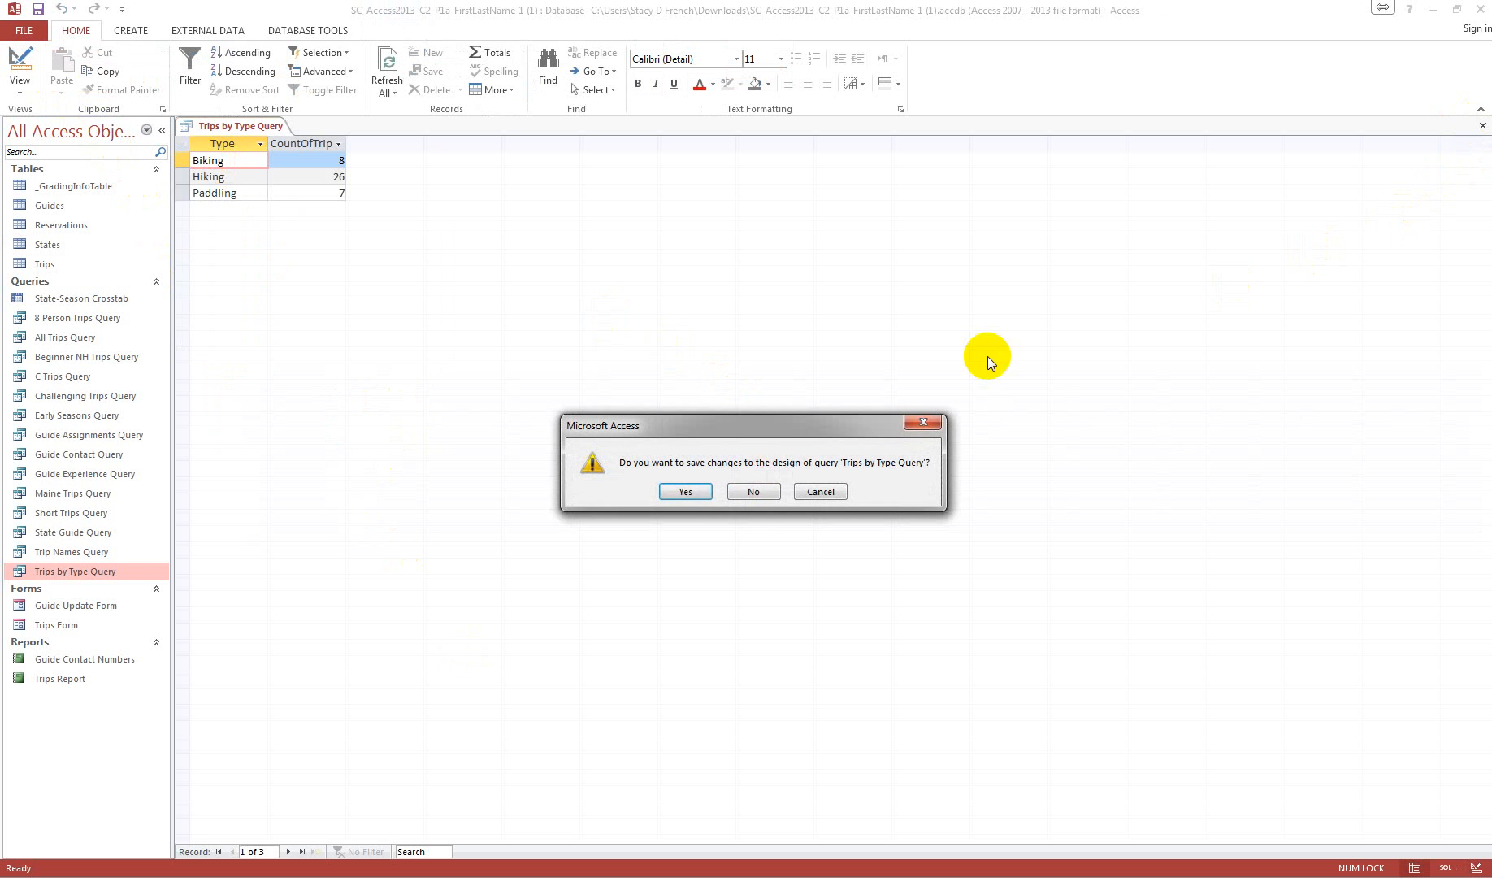
click(687, 493)
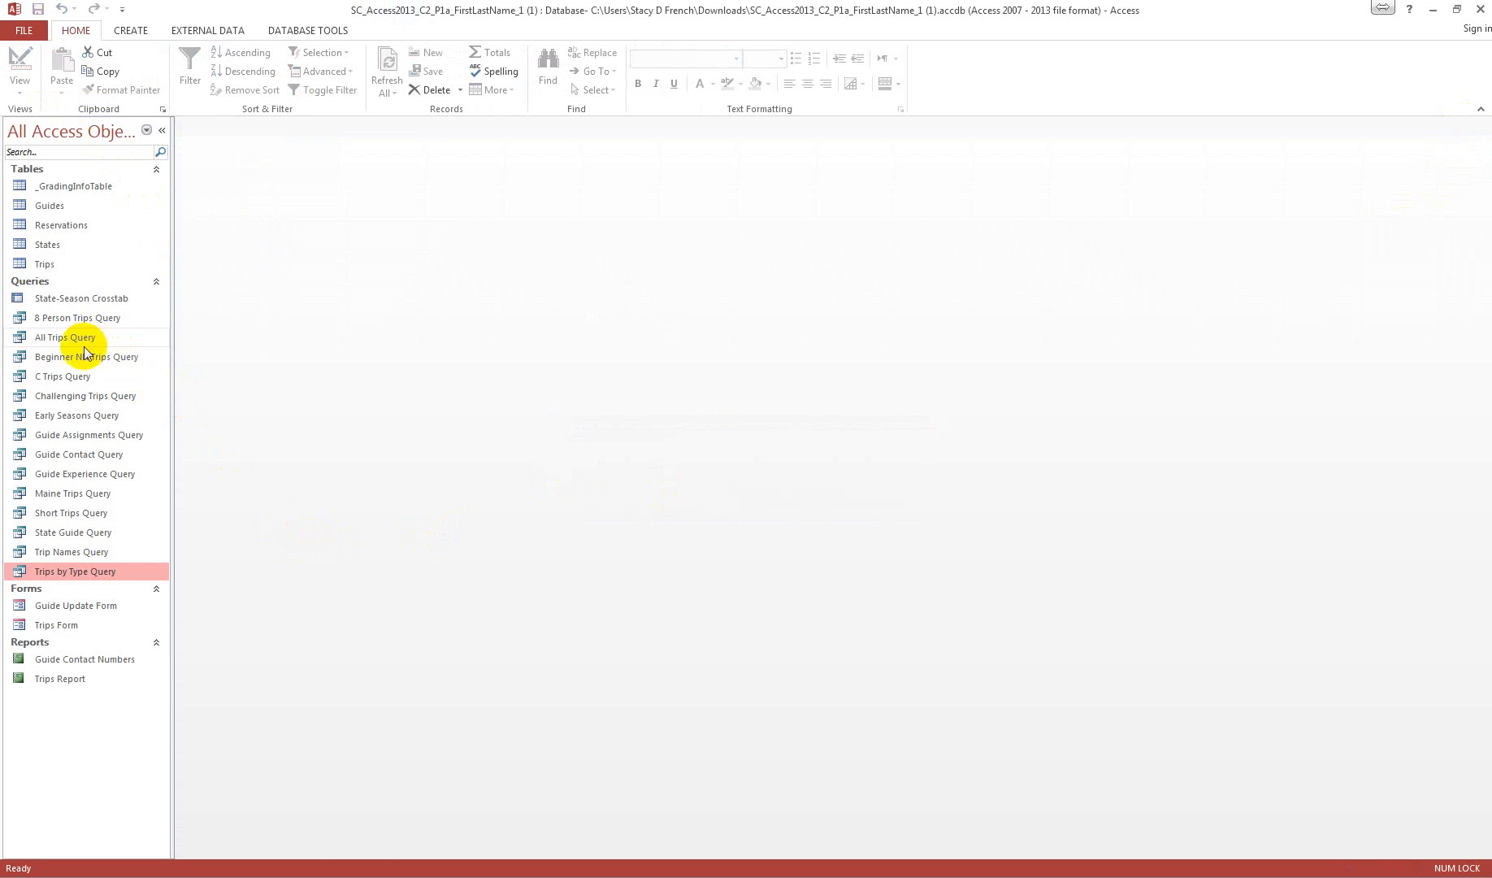
Step: Open C Trips Query, switch it from SQL View to Design View, and set the TripName criteria to C*
right_click(71, 374)
click(142, 404)
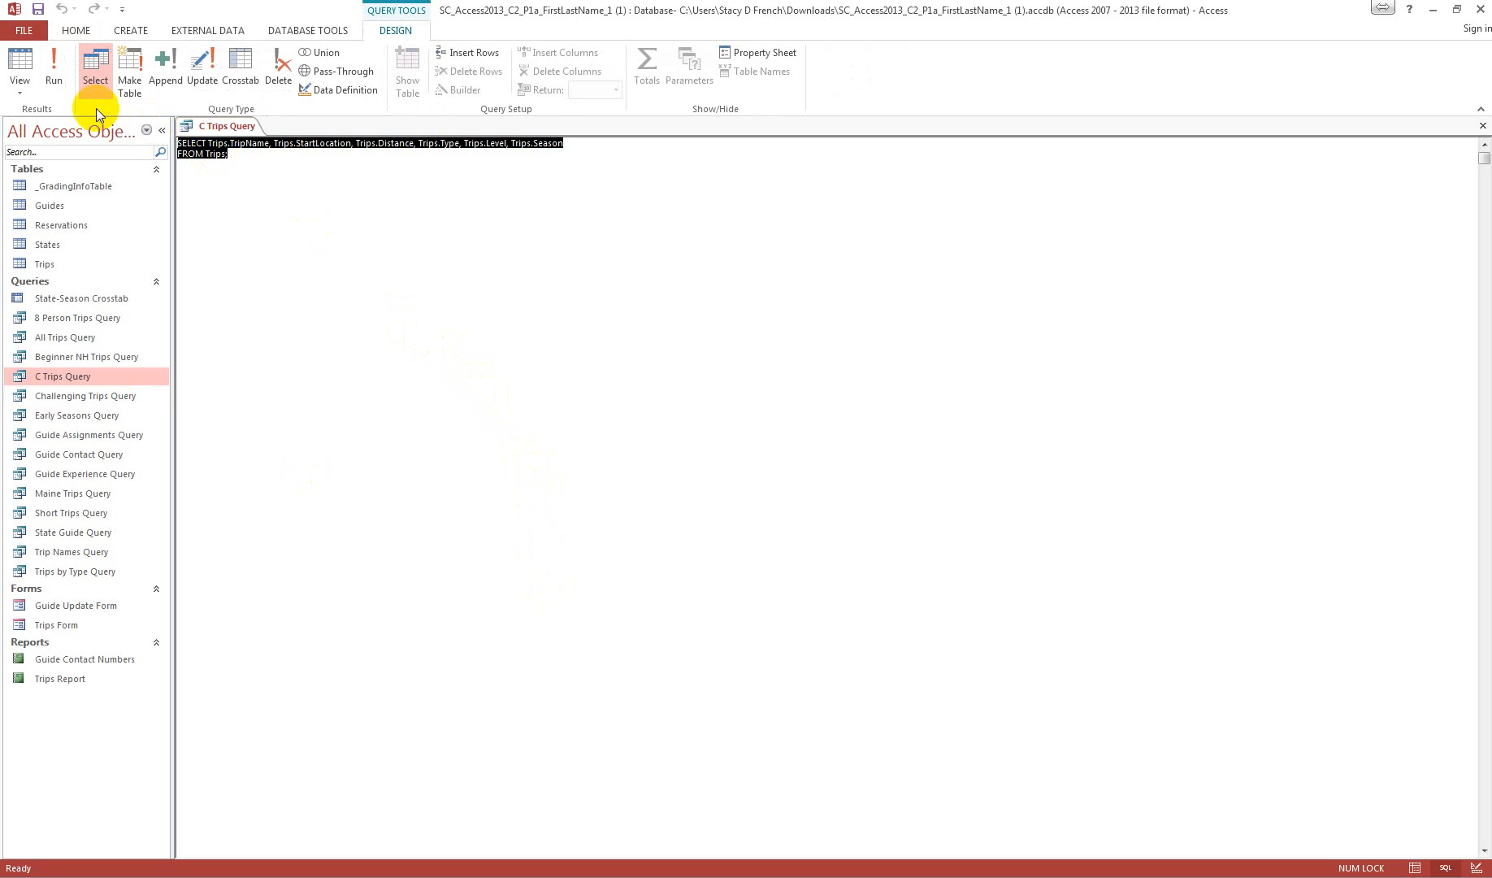
click(22, 94)
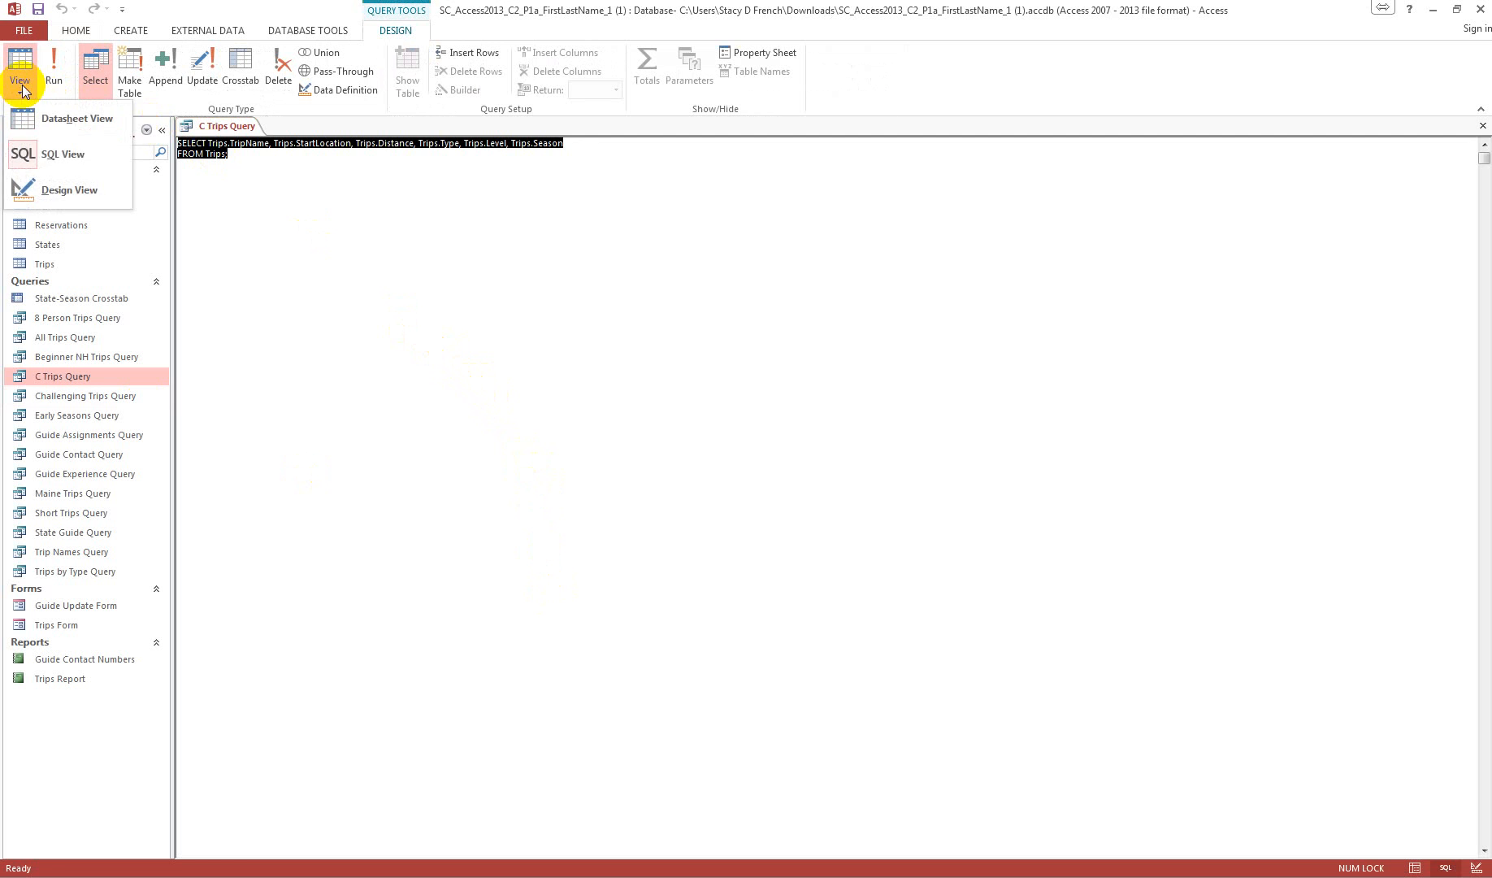
click(63, 189)
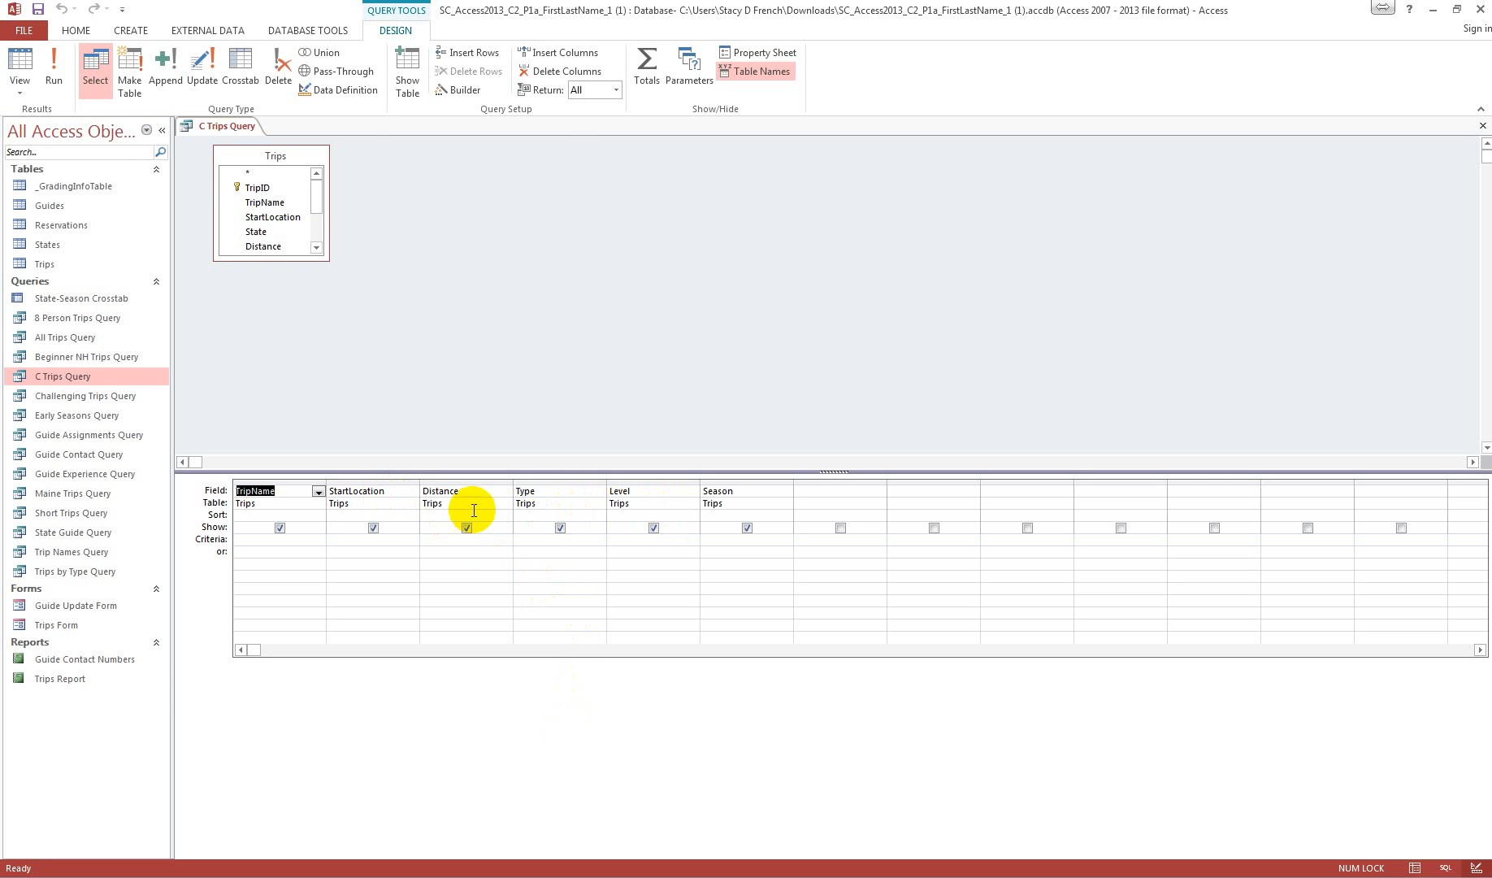
click(288, 542)
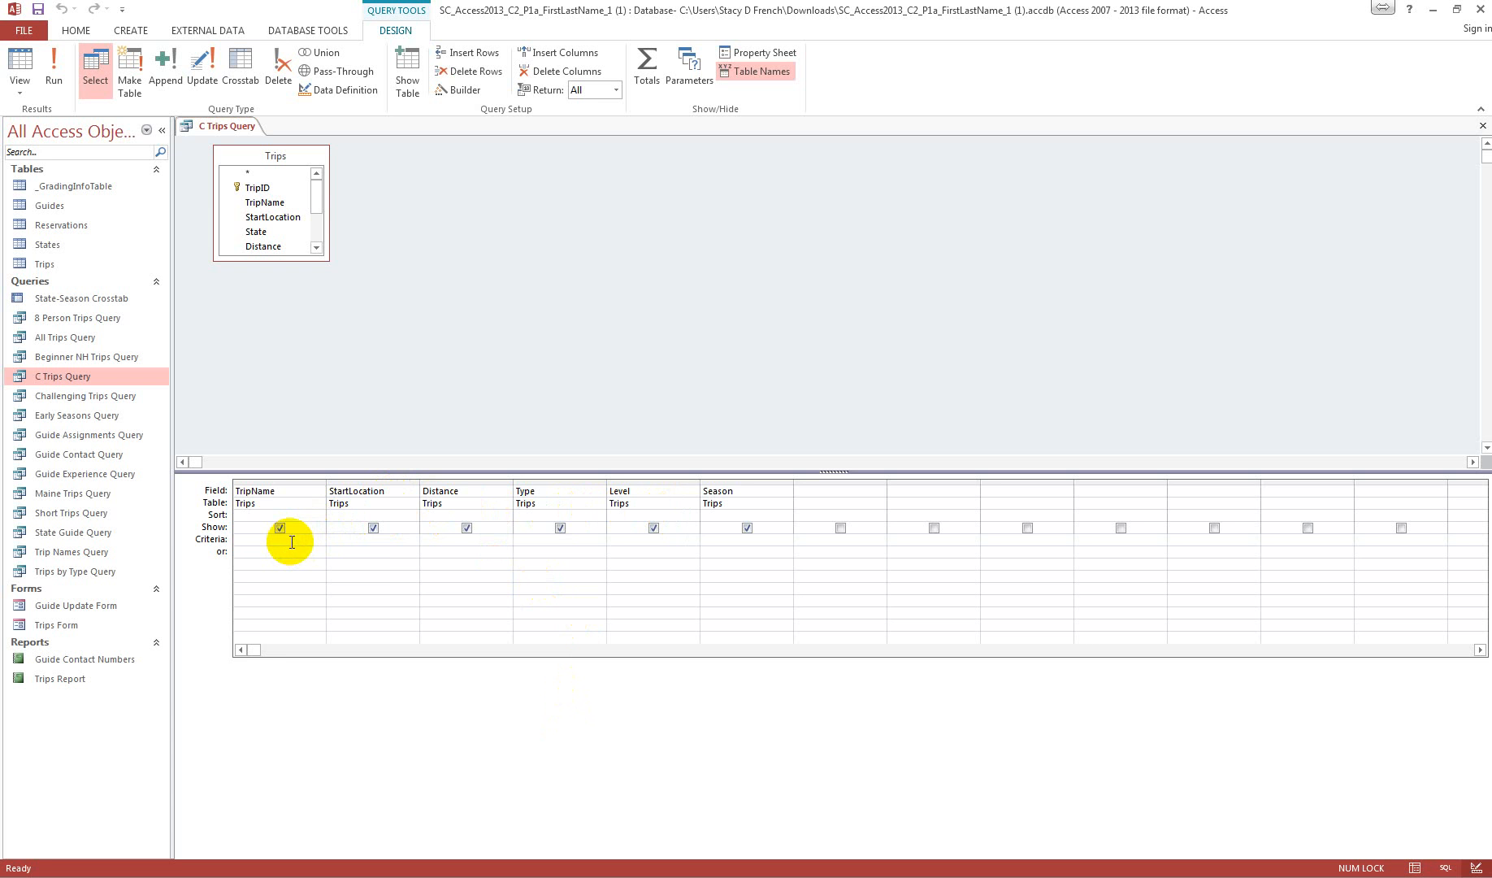
text(C)
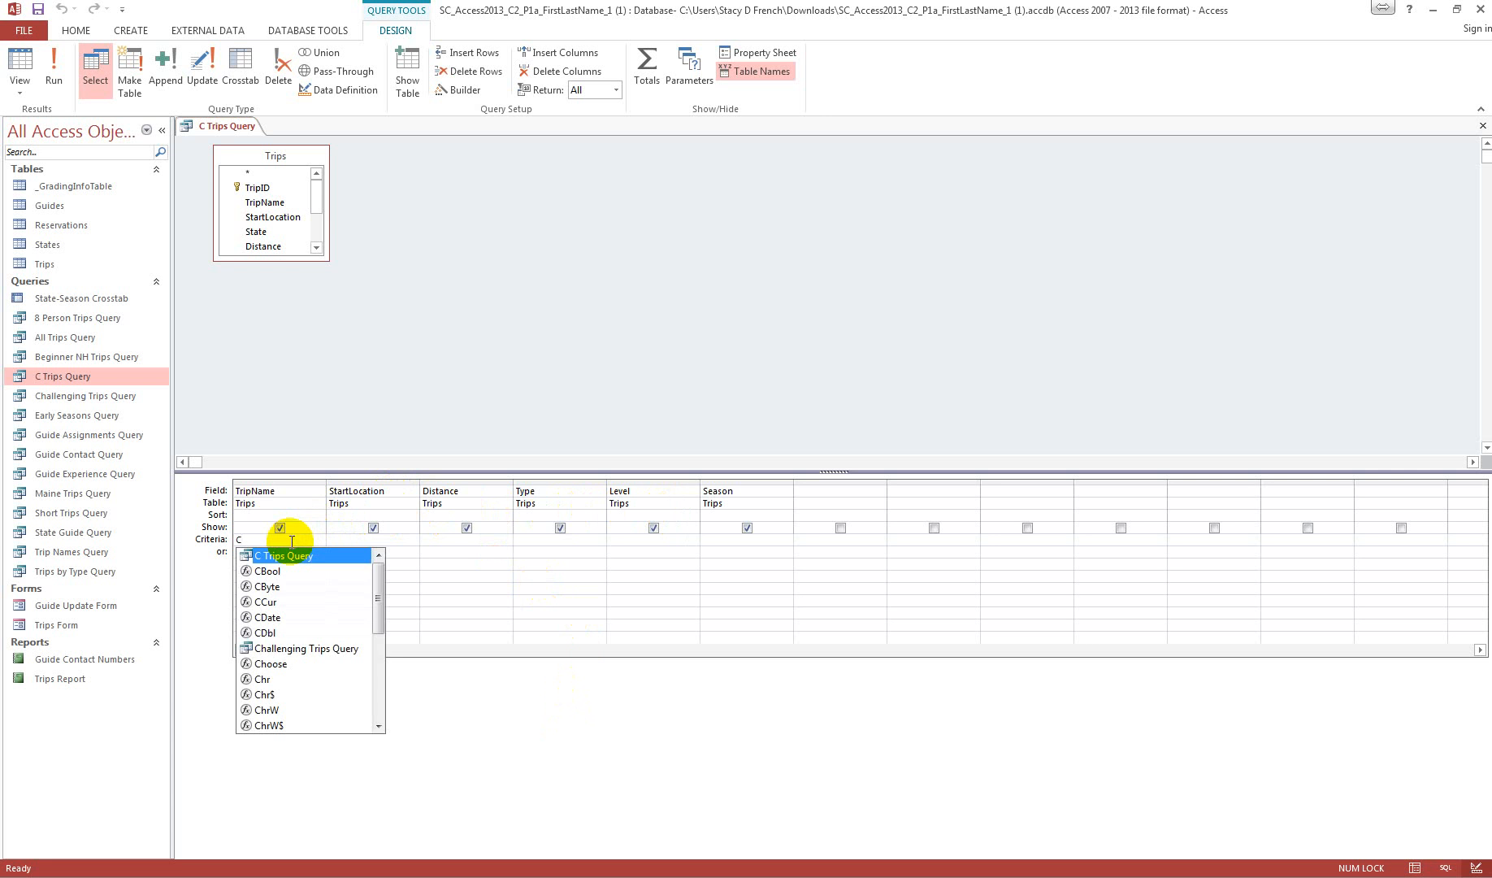
text(*)
key(Tab)
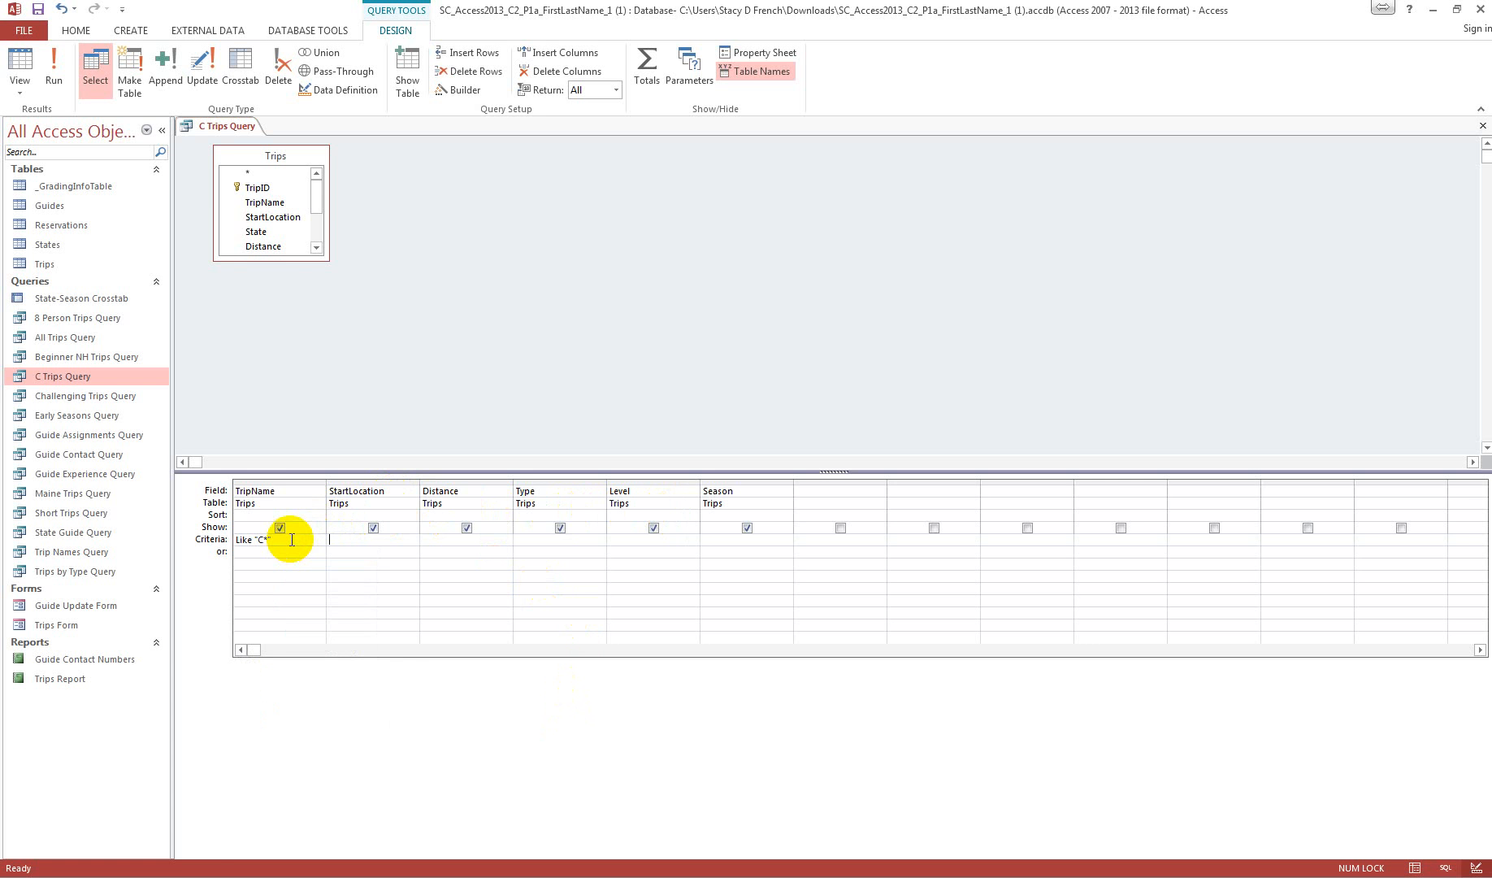
Step: Run C Trips Query, and close it with its design changes saved
click(58, 78)
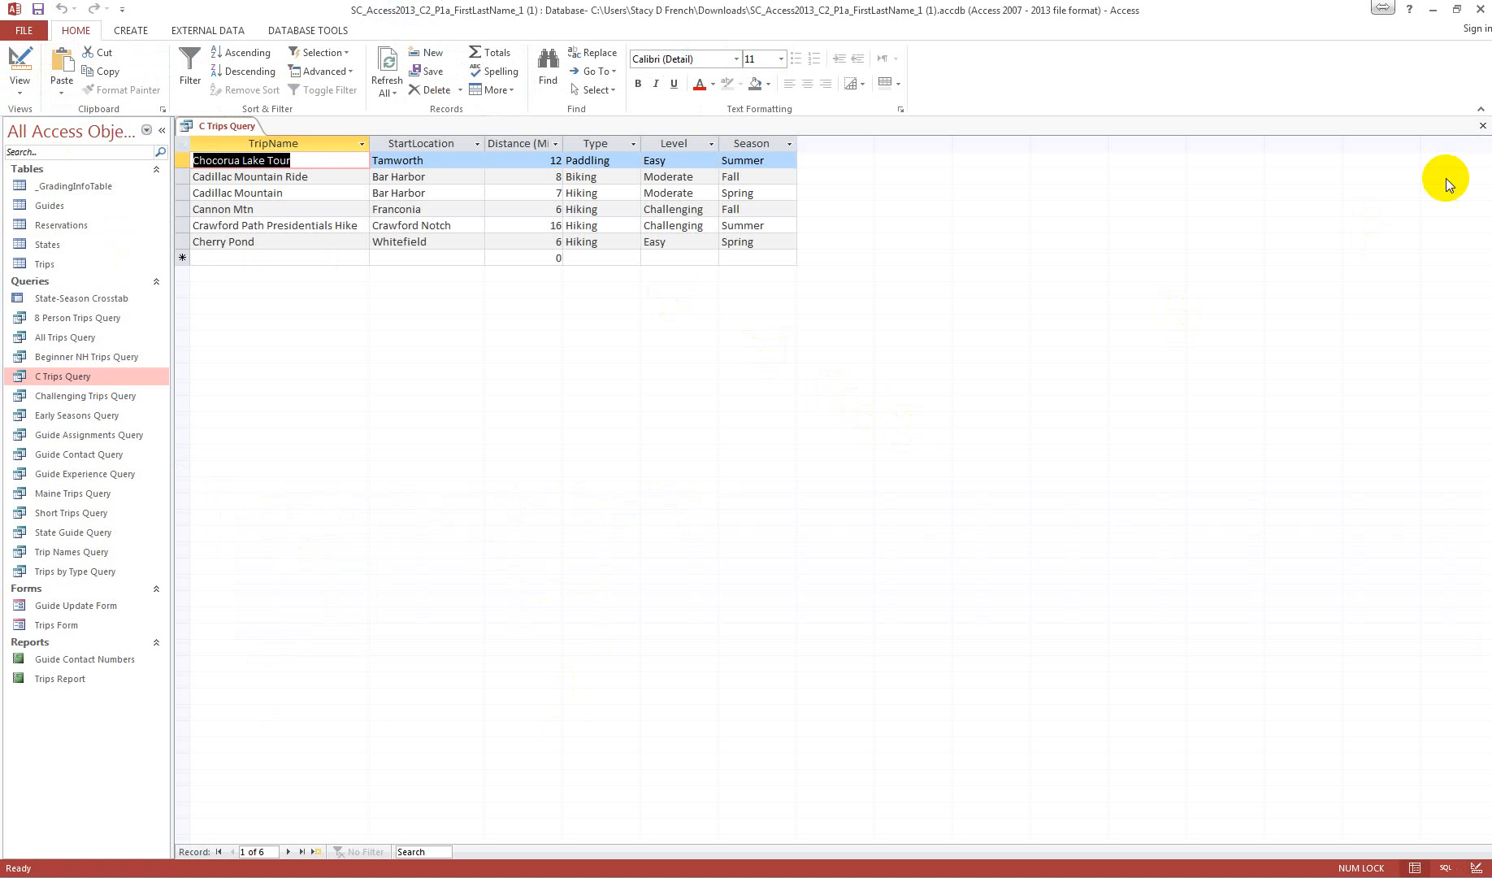
click(1482, 125)
click(691, 491)
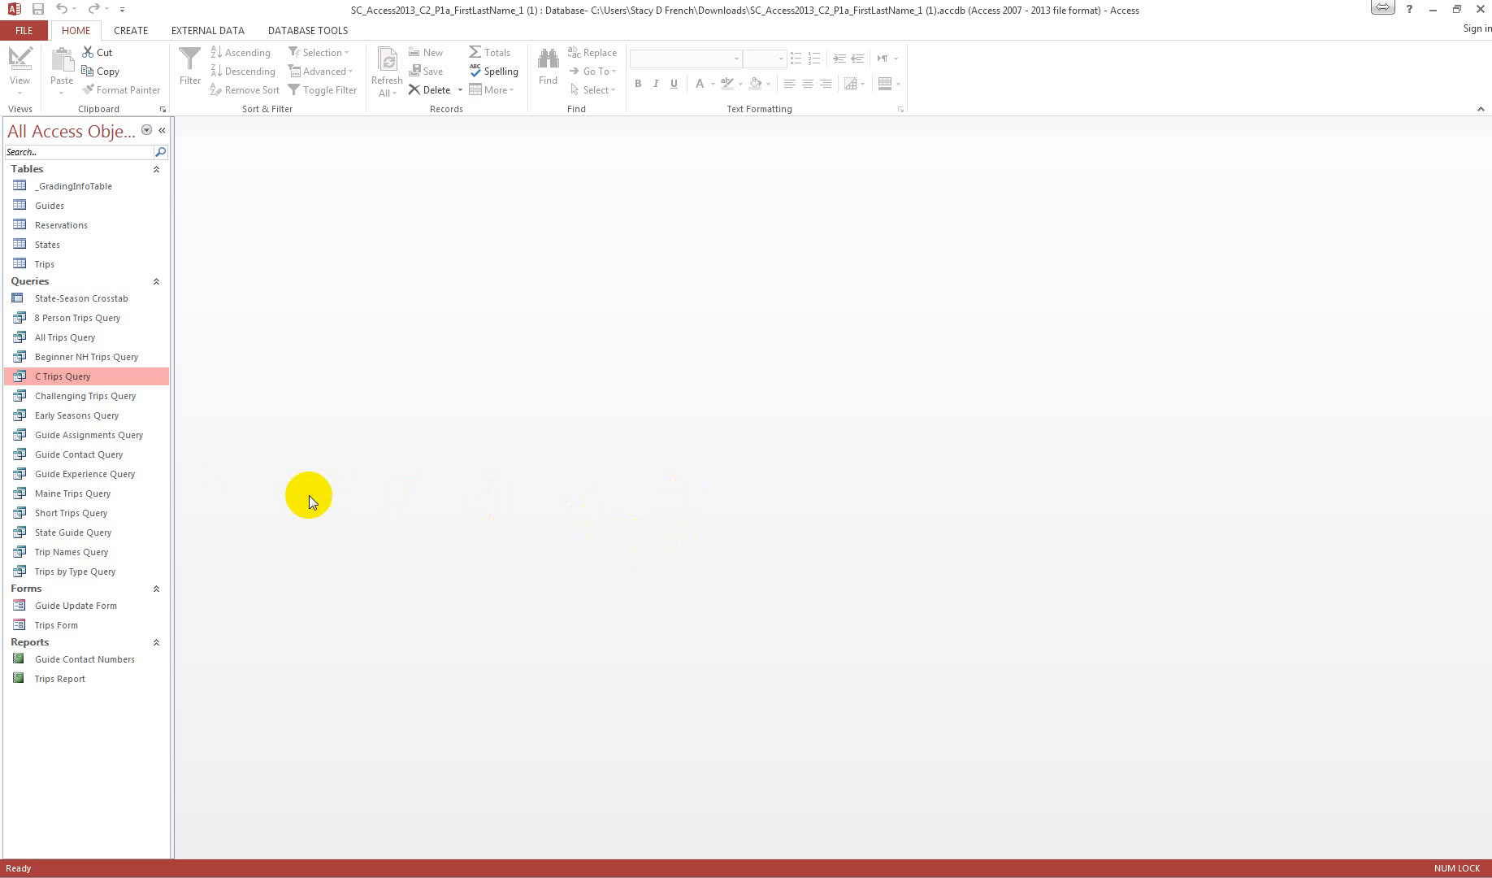
Step: Create a basic form based on Challenging Trips Query
click(61, 397)
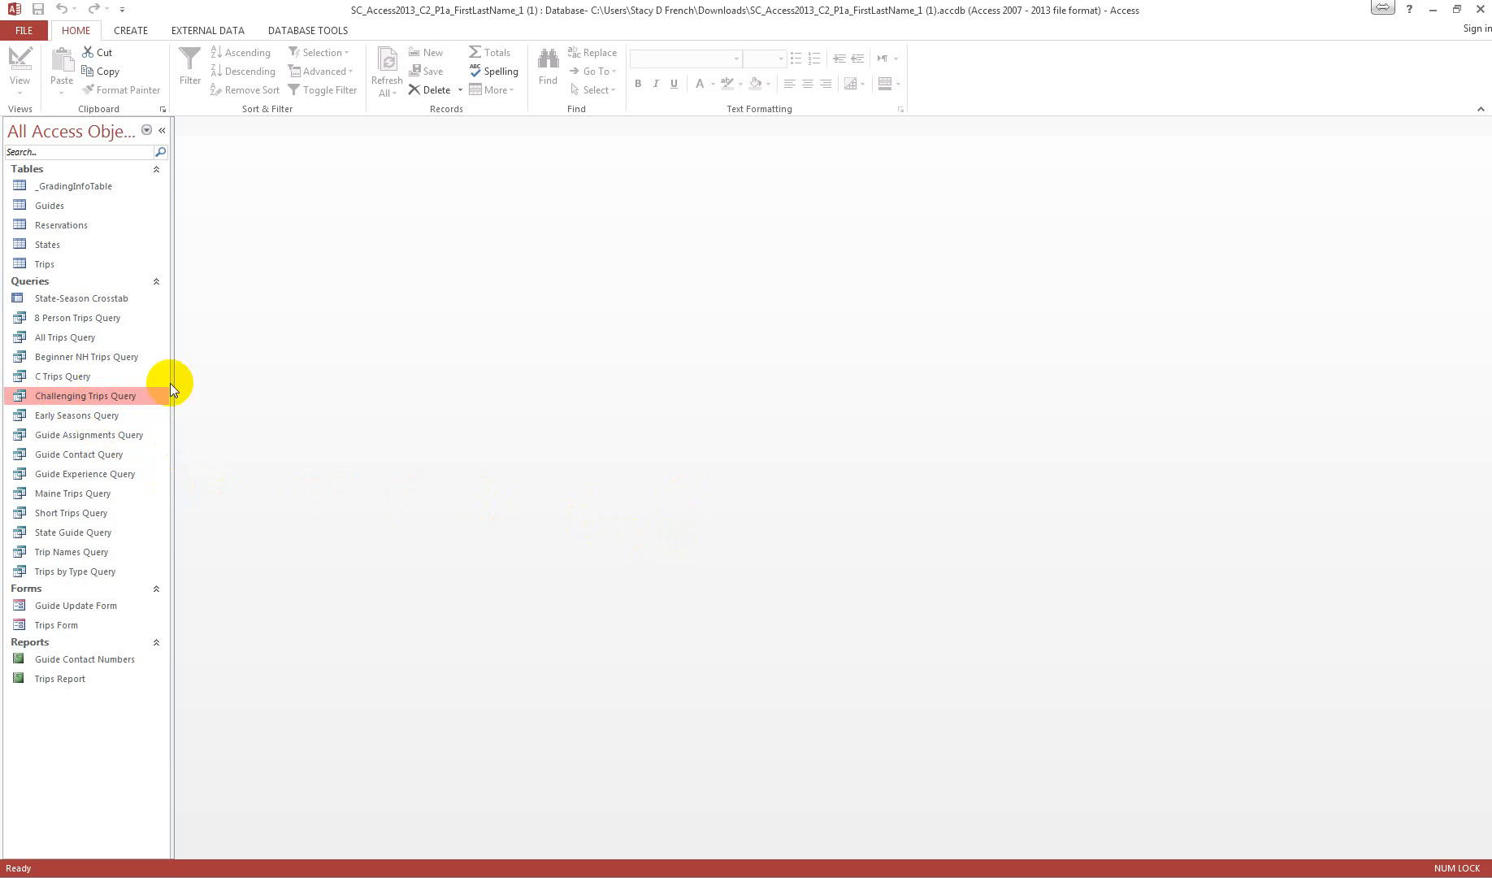
click(130, 31)
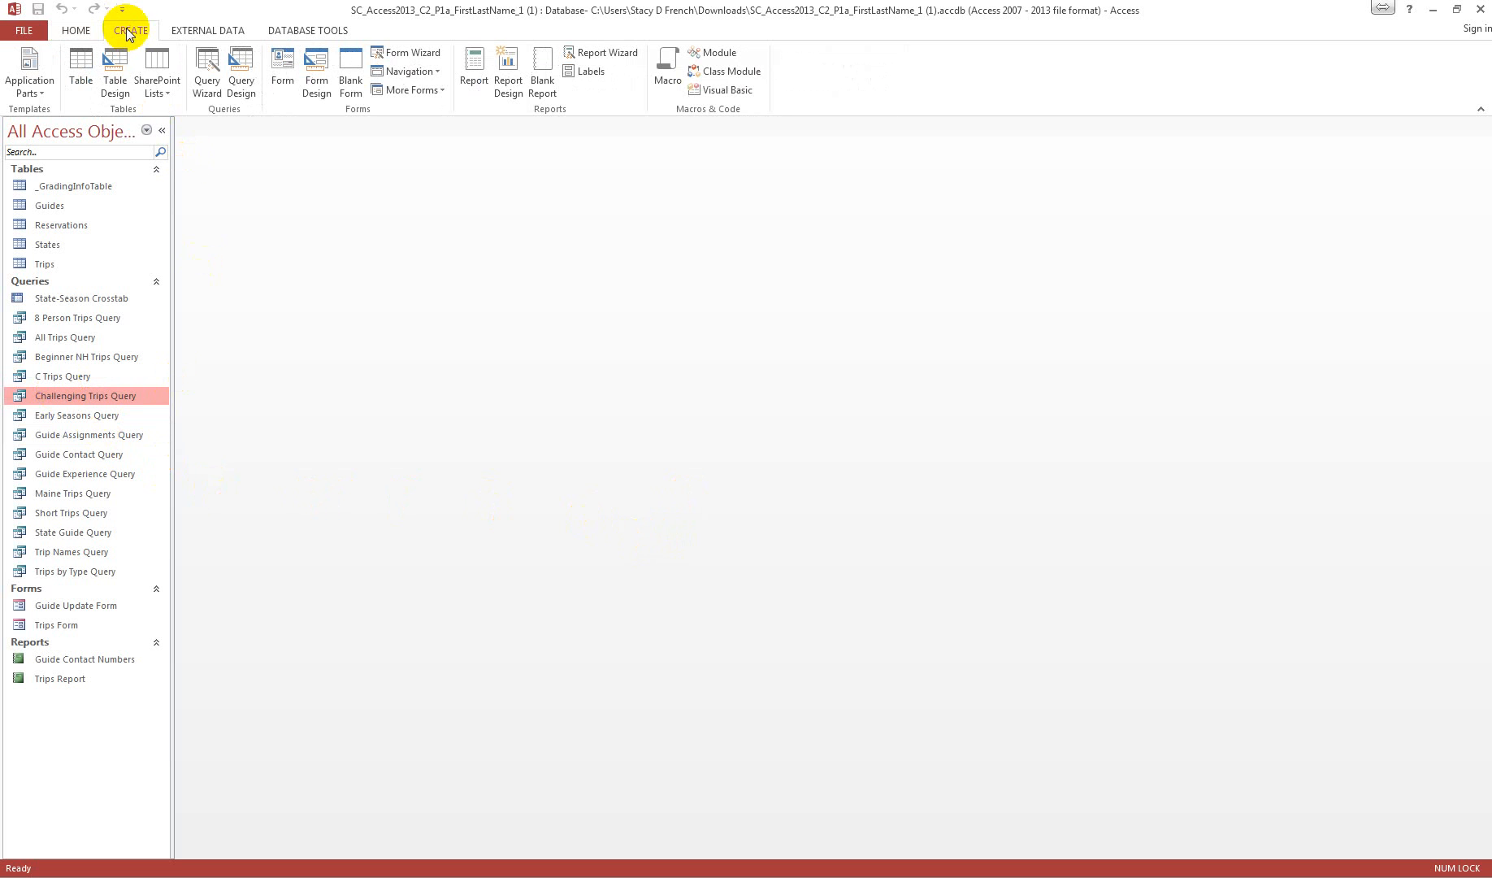
click(289, 75)
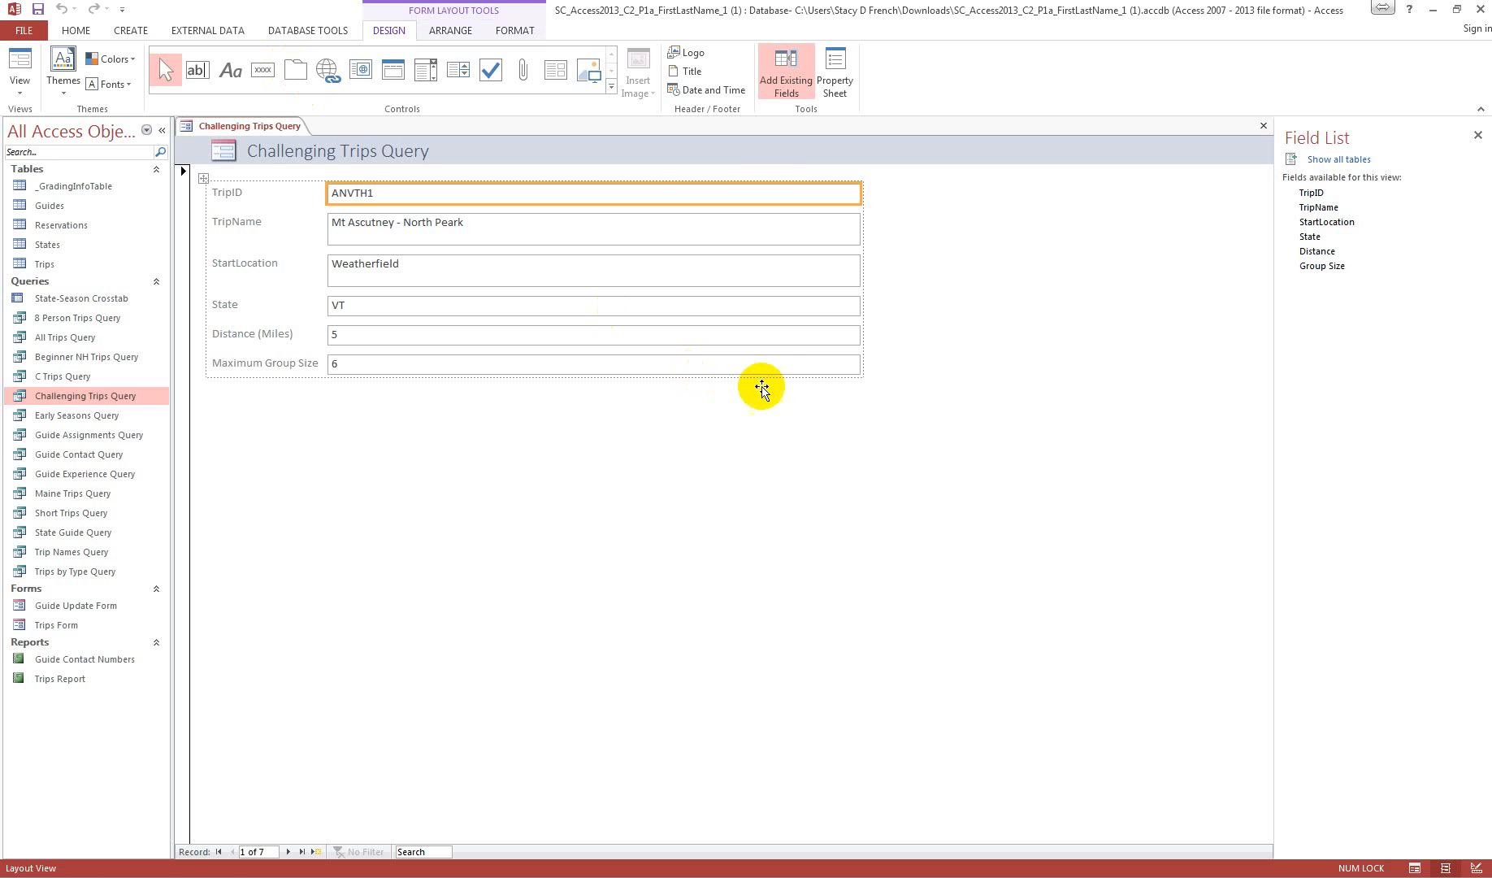
Step: Close the new form and save it under the name Challenging Trips Form
click(1263, 126)
click(689, 489)
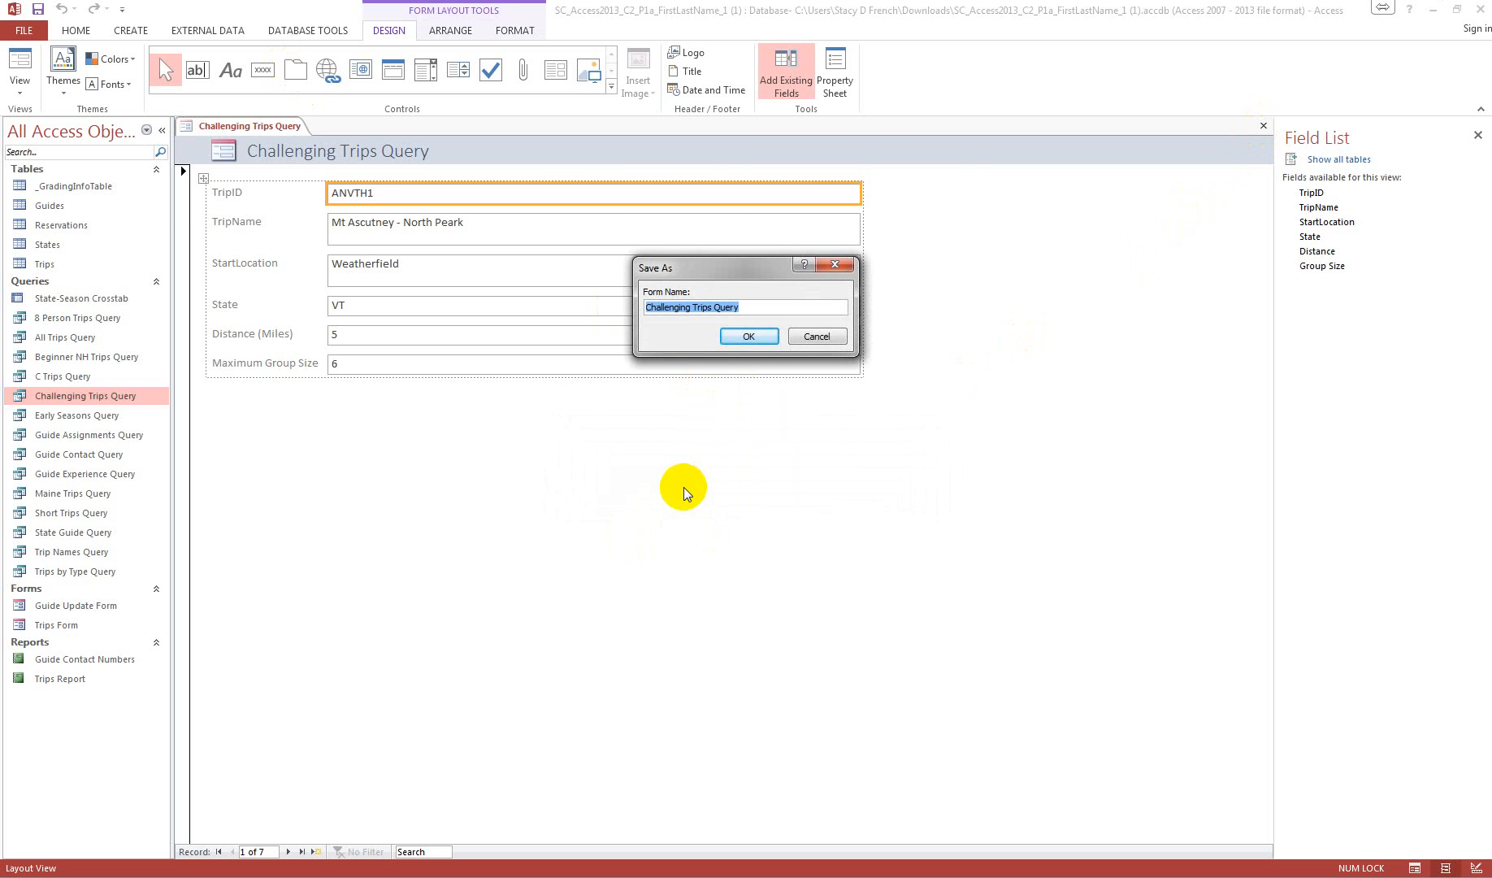
click(754, 308)
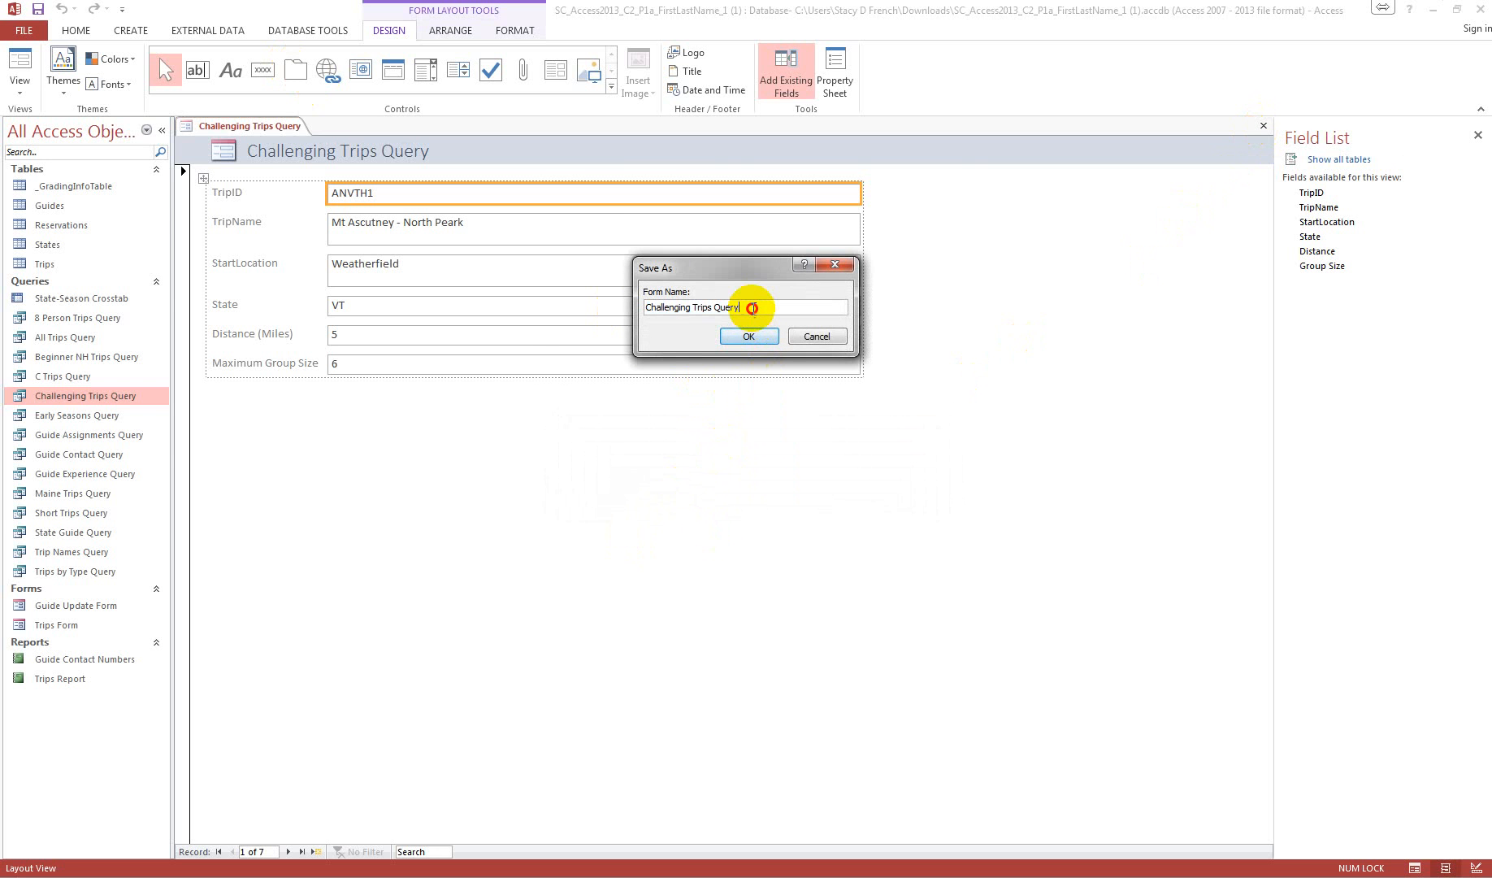
key(BackSpace)
key(BackSpace)
key(BackSpace)
key(BackSpace)
key(BackSpace)
text(Form)
click(749, 337)
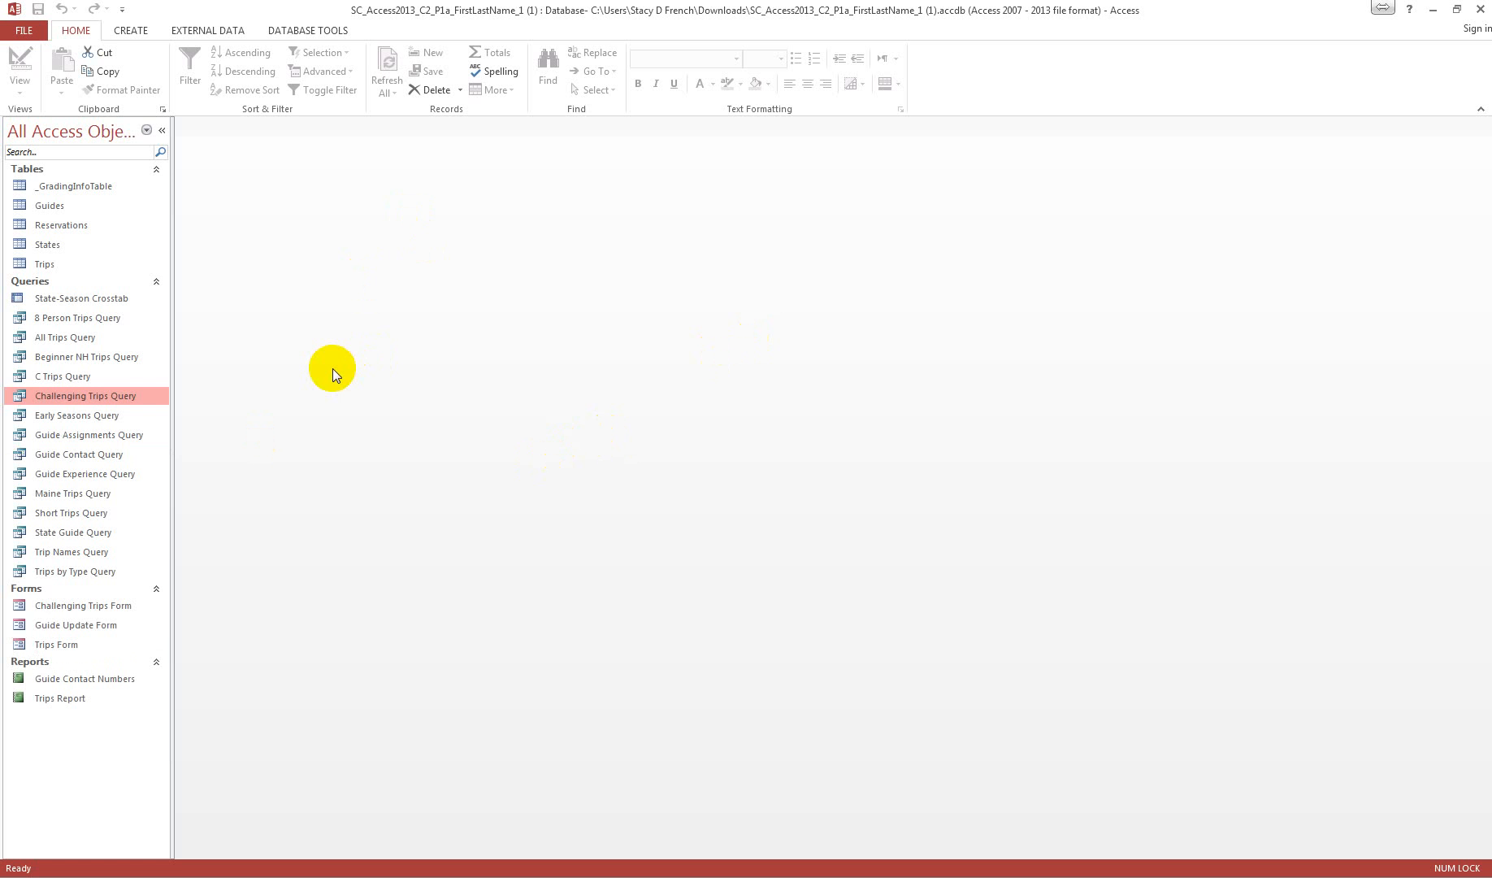
Step: Create a basic report based on All Trips Query
click(56, 338)
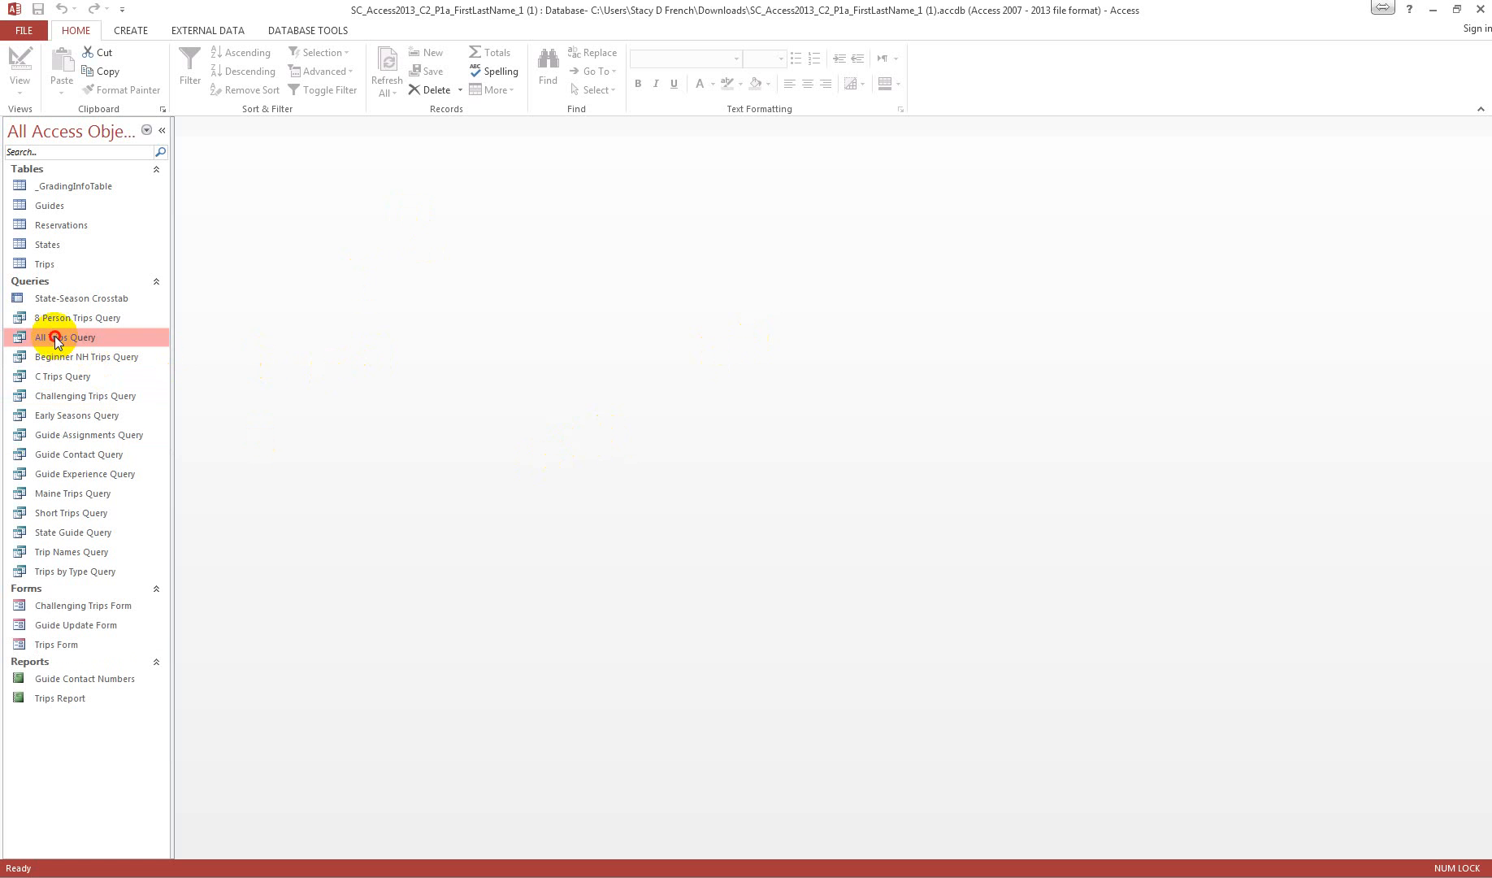
click(132, 30)
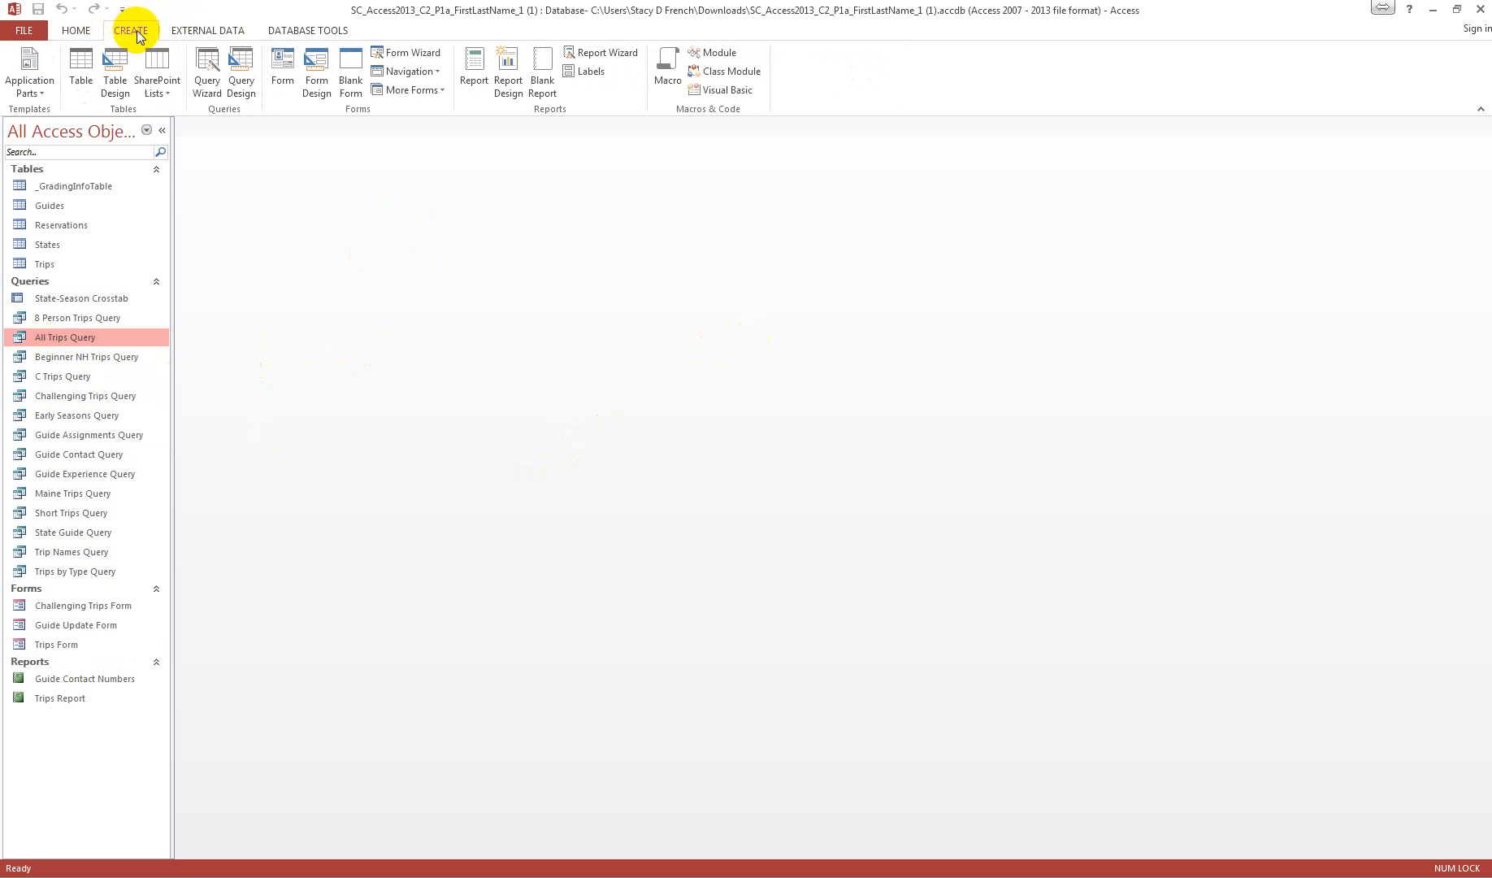
click(467, 72)
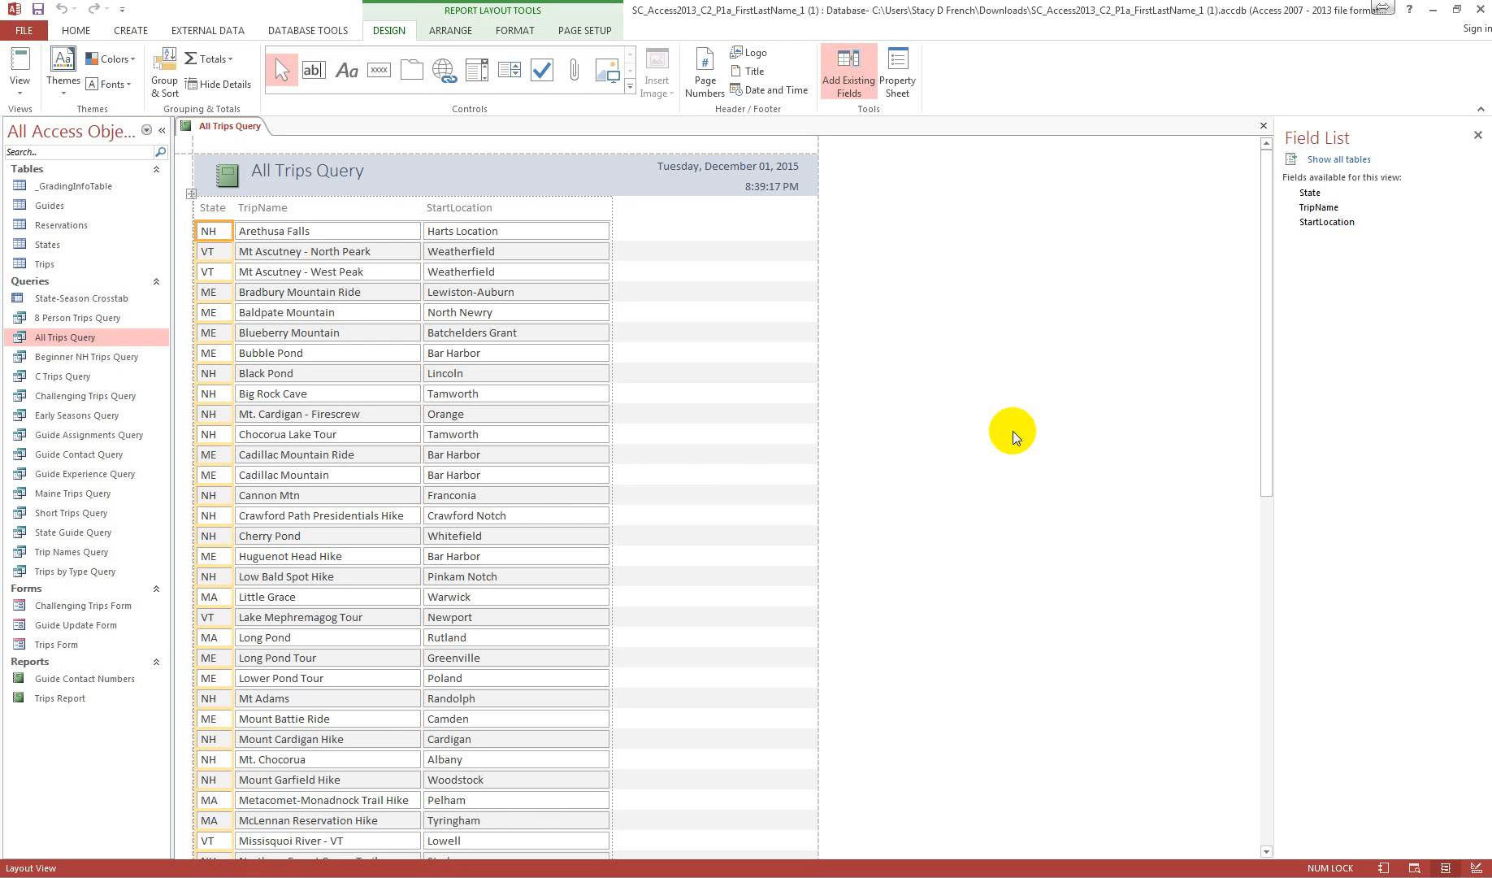
Step: Close the basic report based on All Trips Query without saving its design
click(1263, 126)
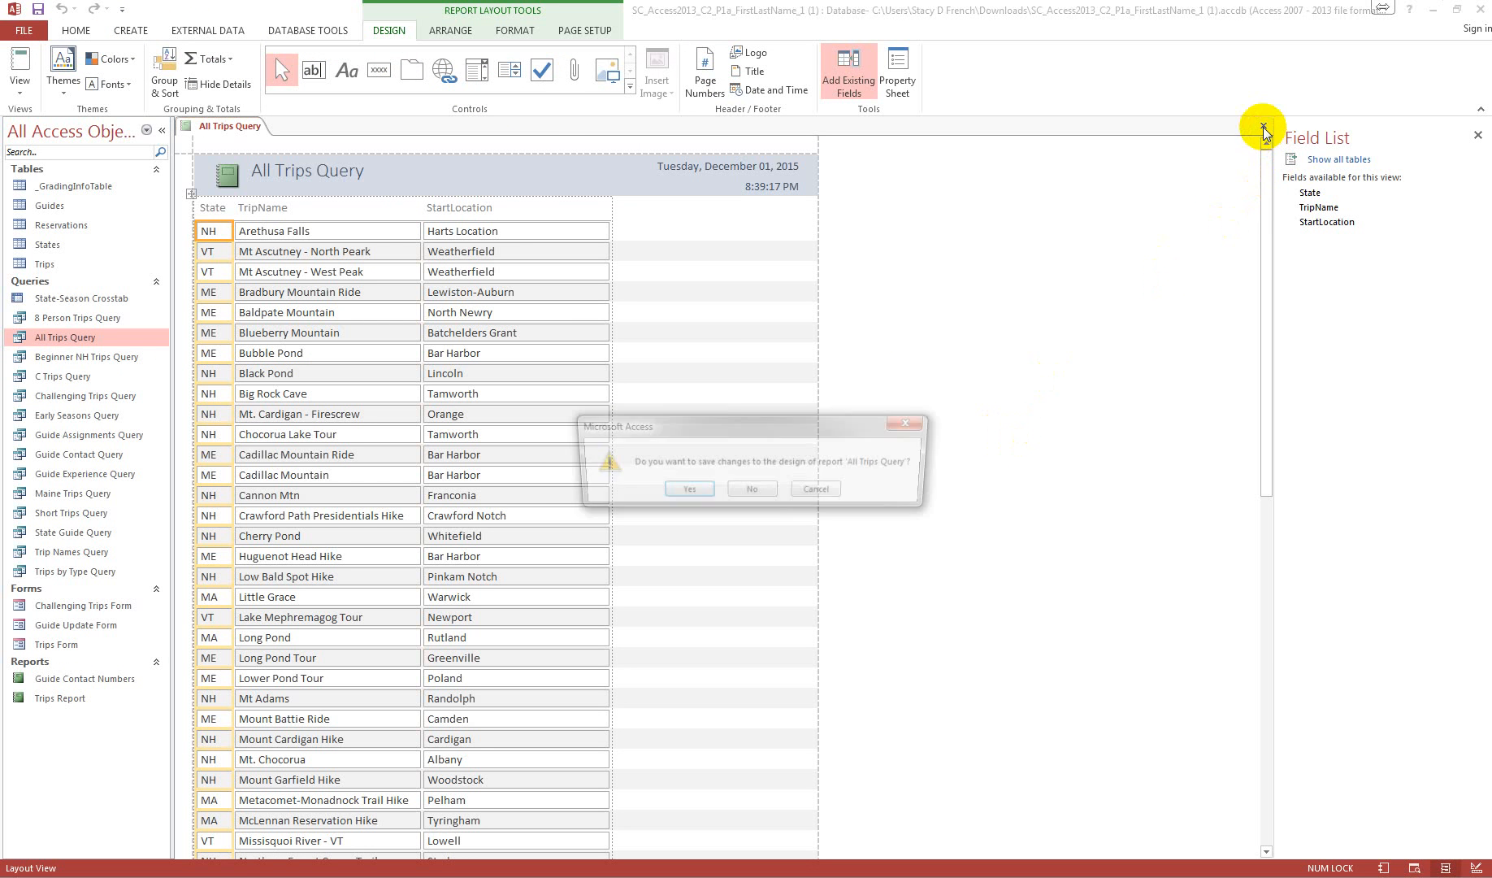
click(751, 497)
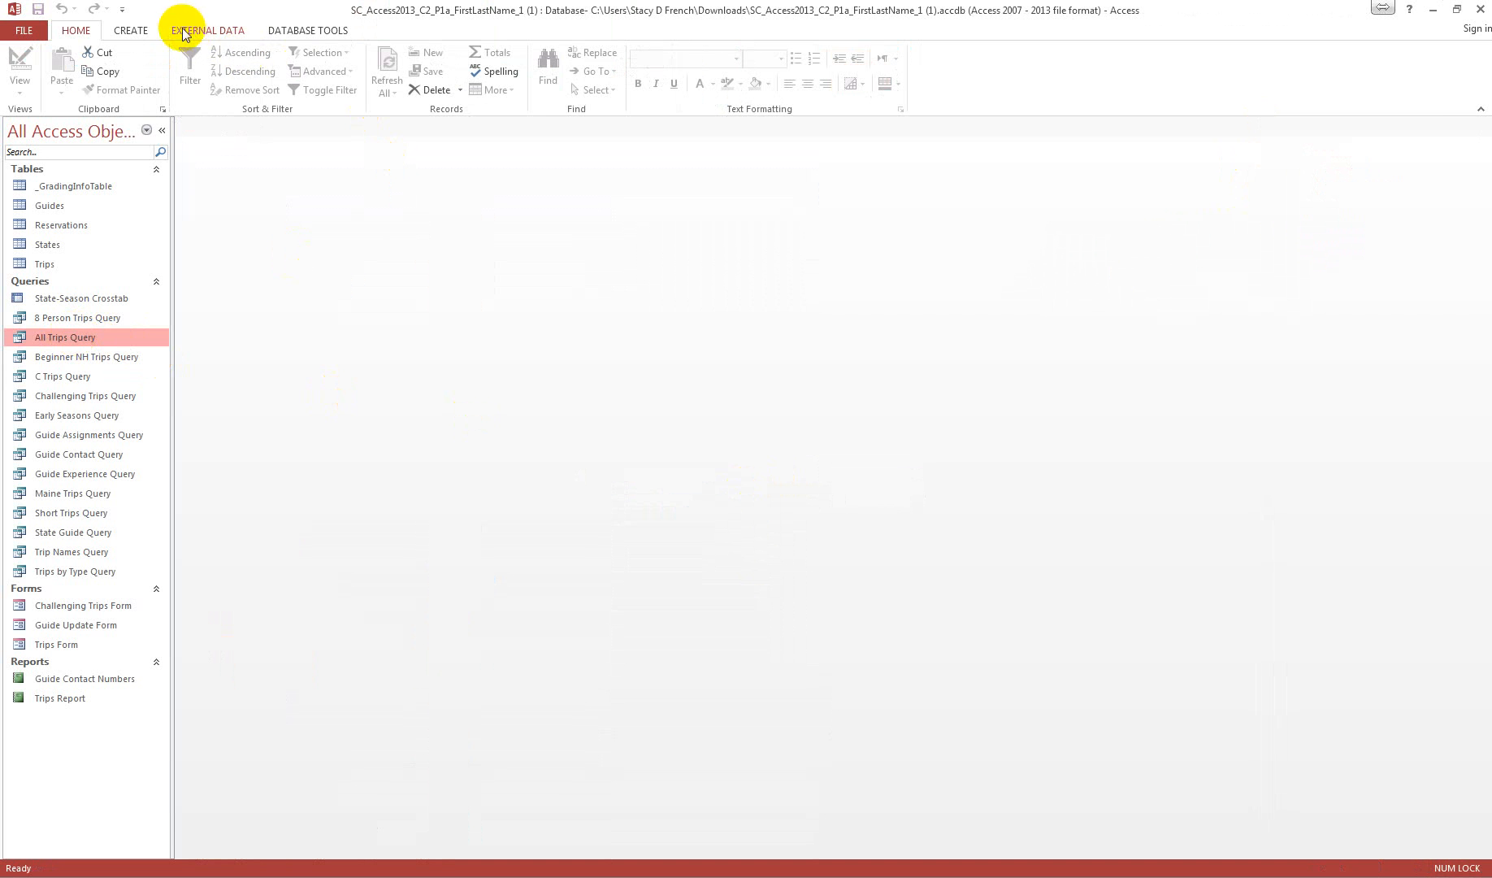
click(130, 30)
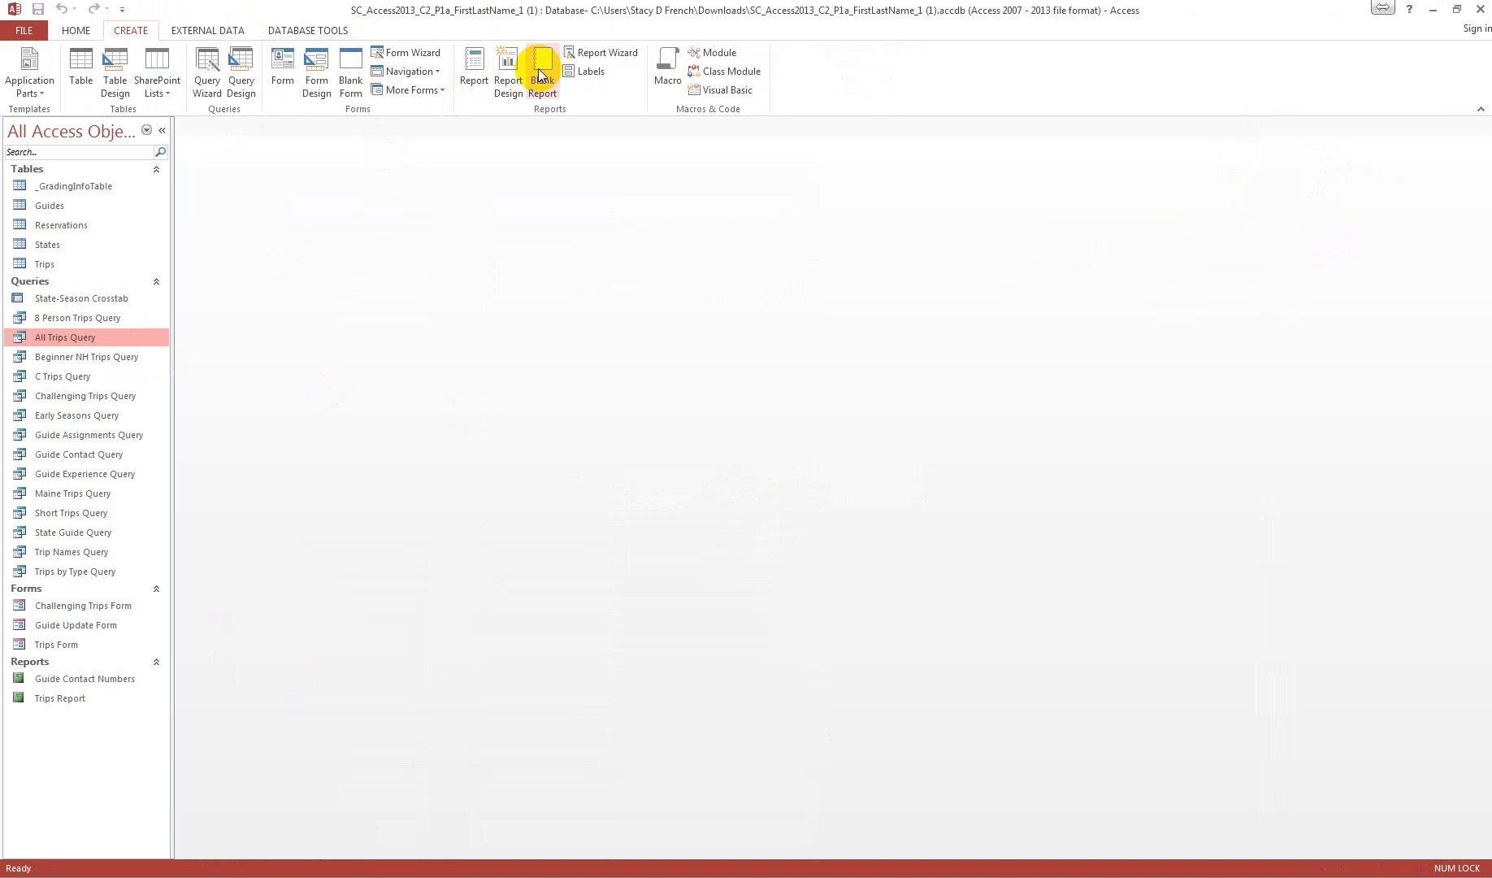
click(510, 69)
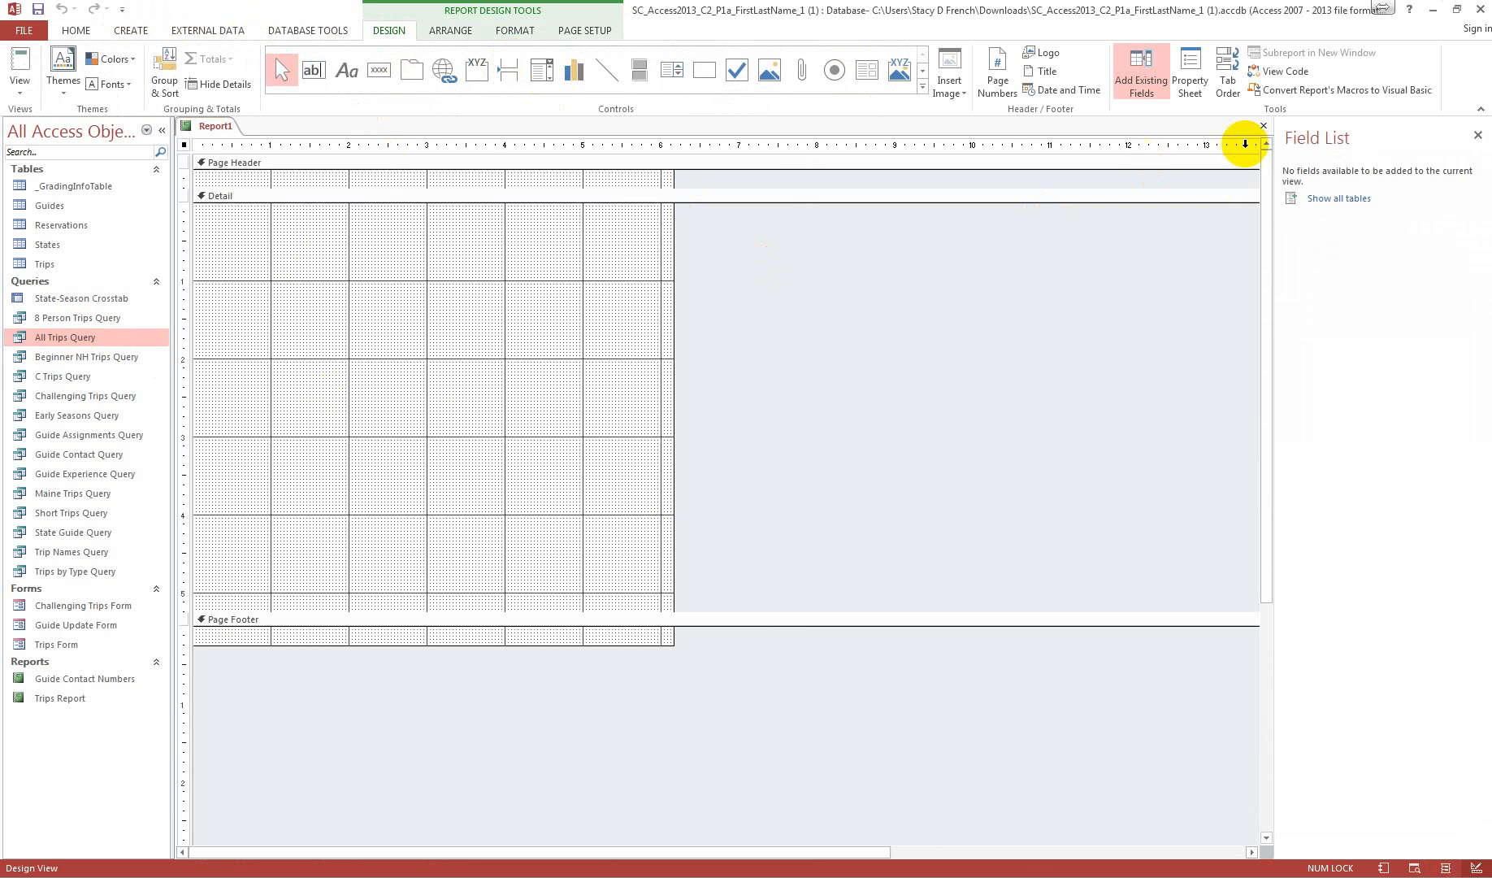
click(1262, 125)
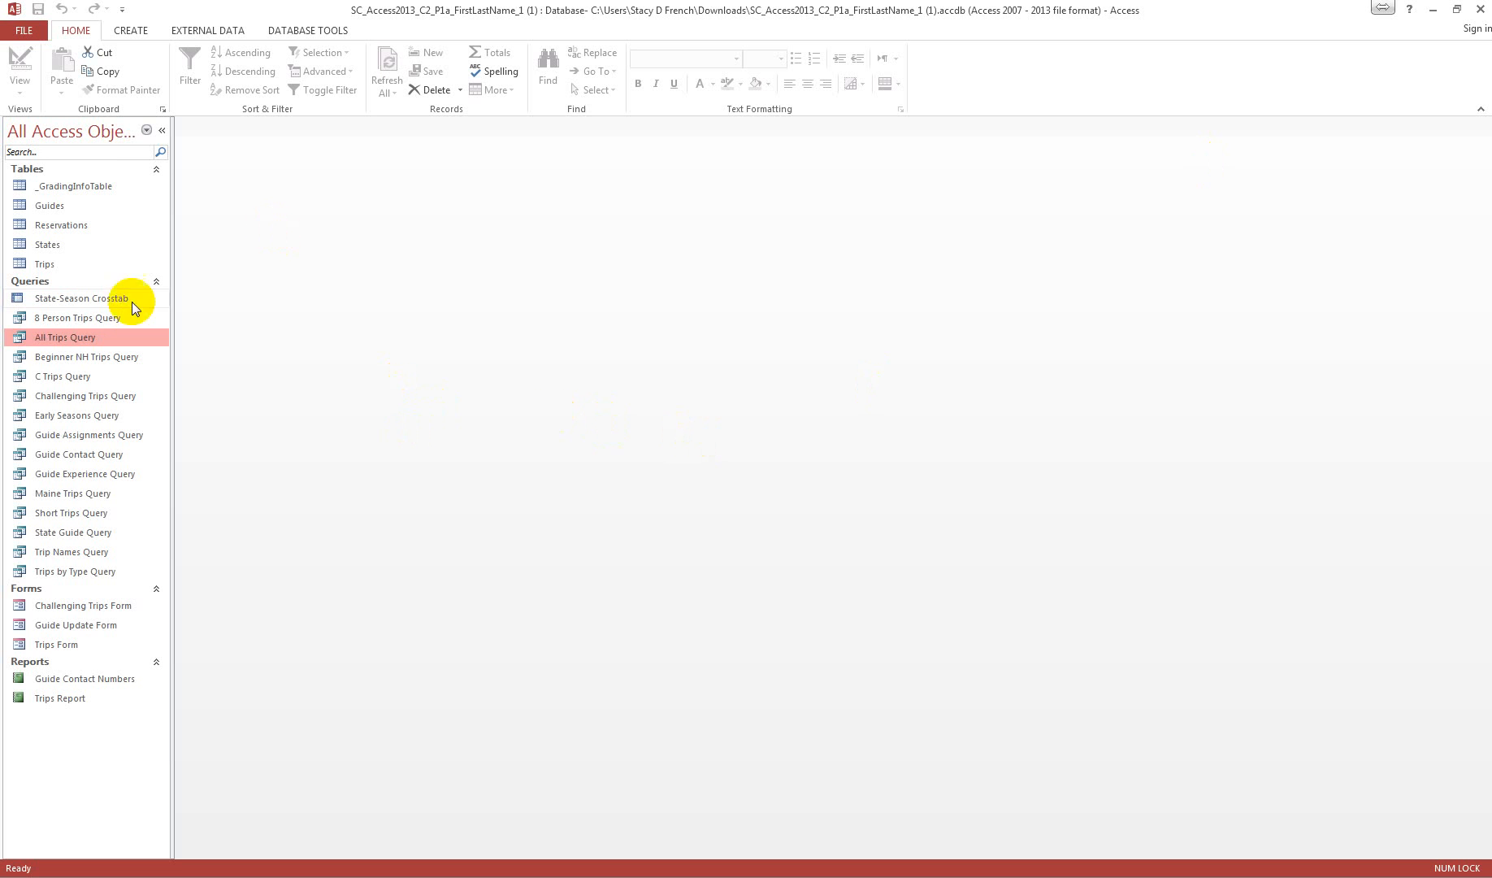
Step: Set up a Report Wizard report with all fields from All Trips Query, grouped by State, unsorted, in stepped layout and portrait orientation
click(130, 30)
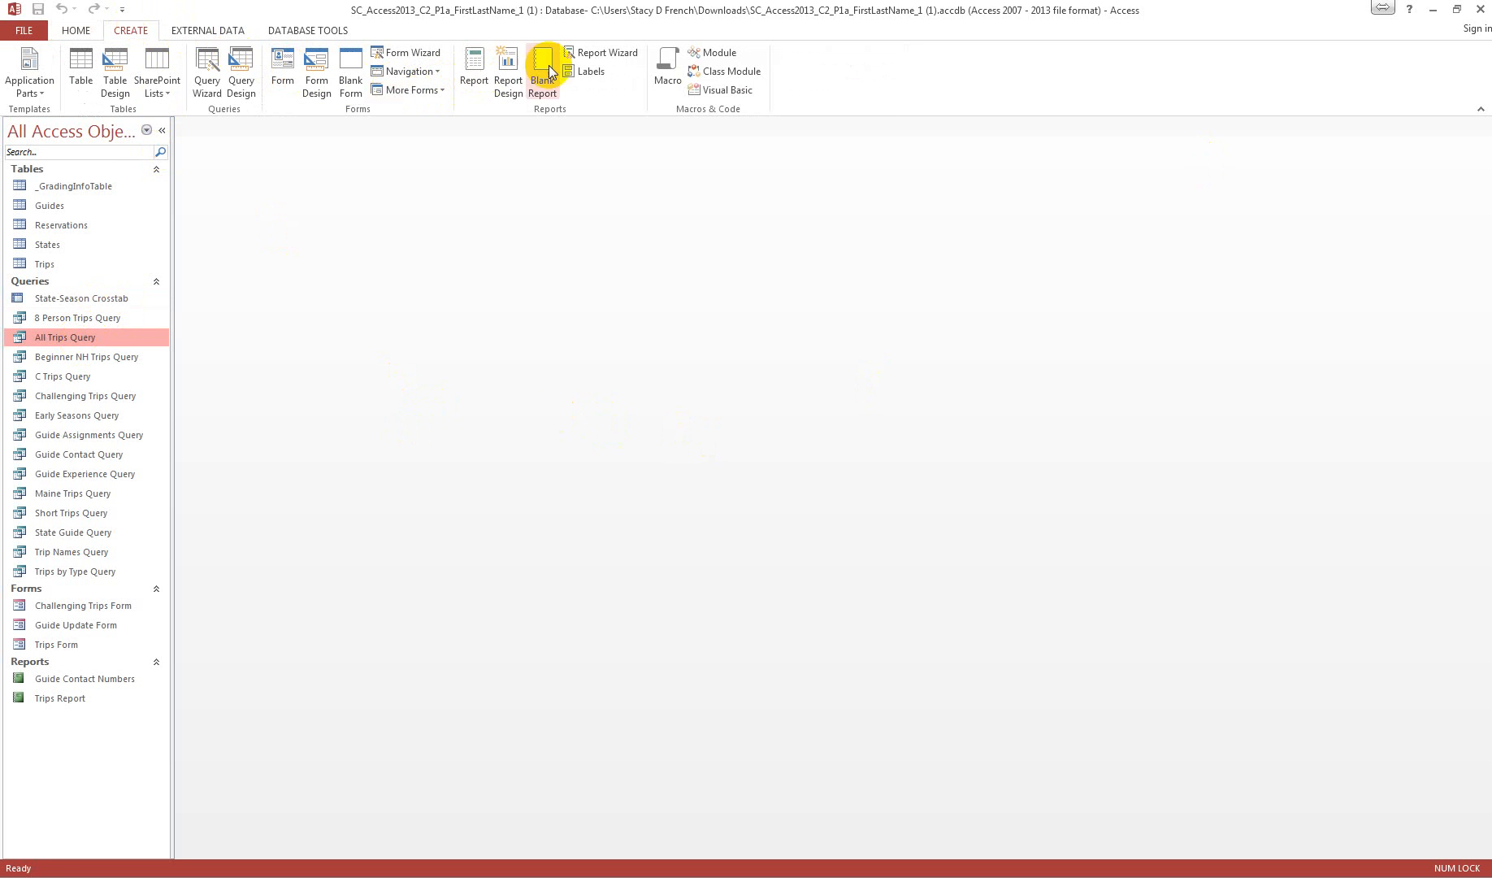
click(597, 52)
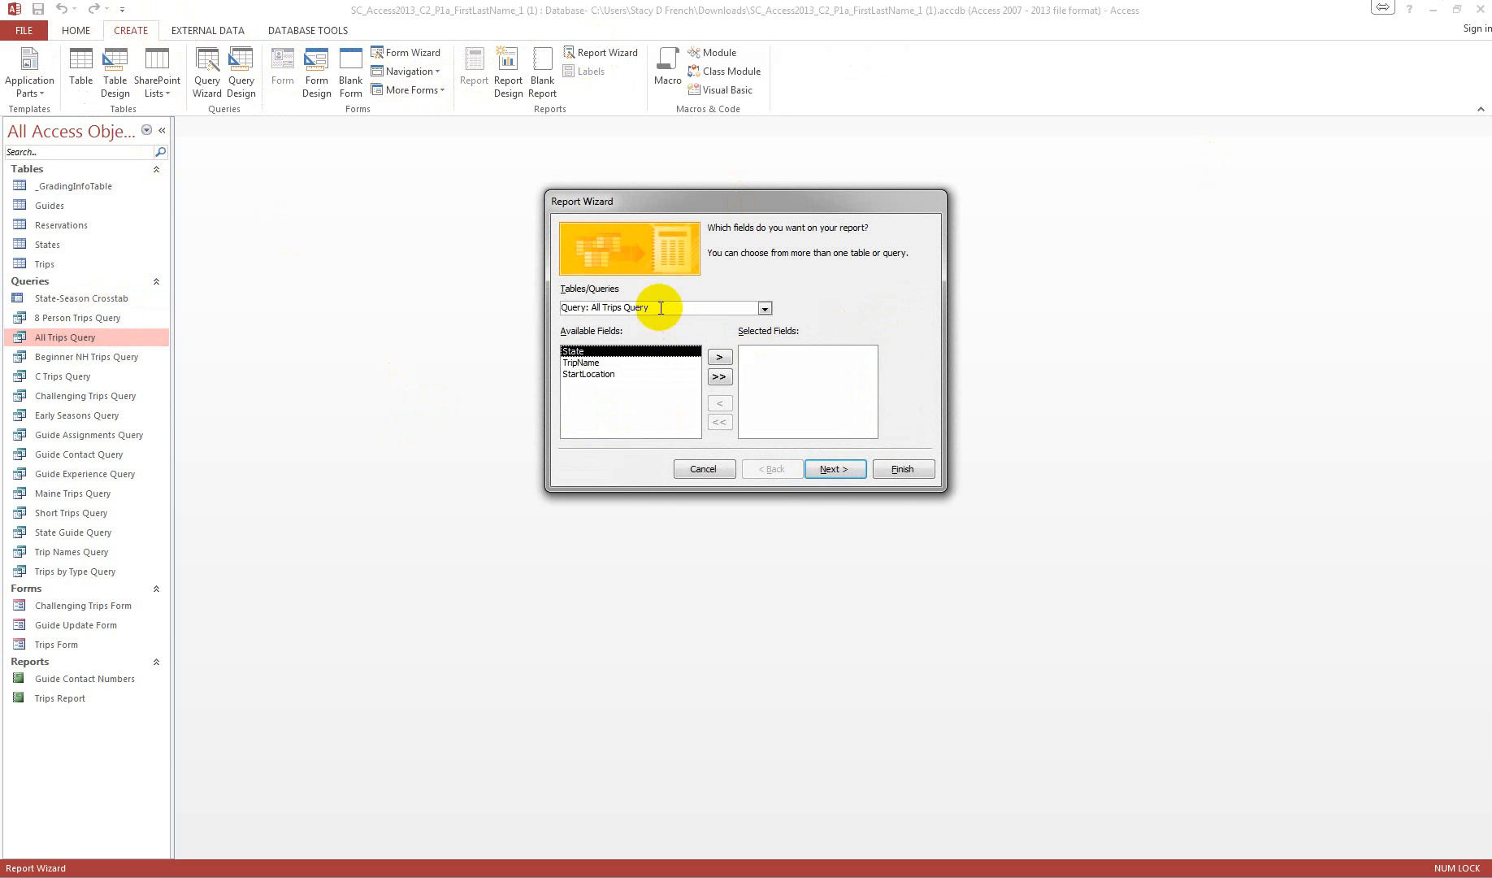
click(720, 378)
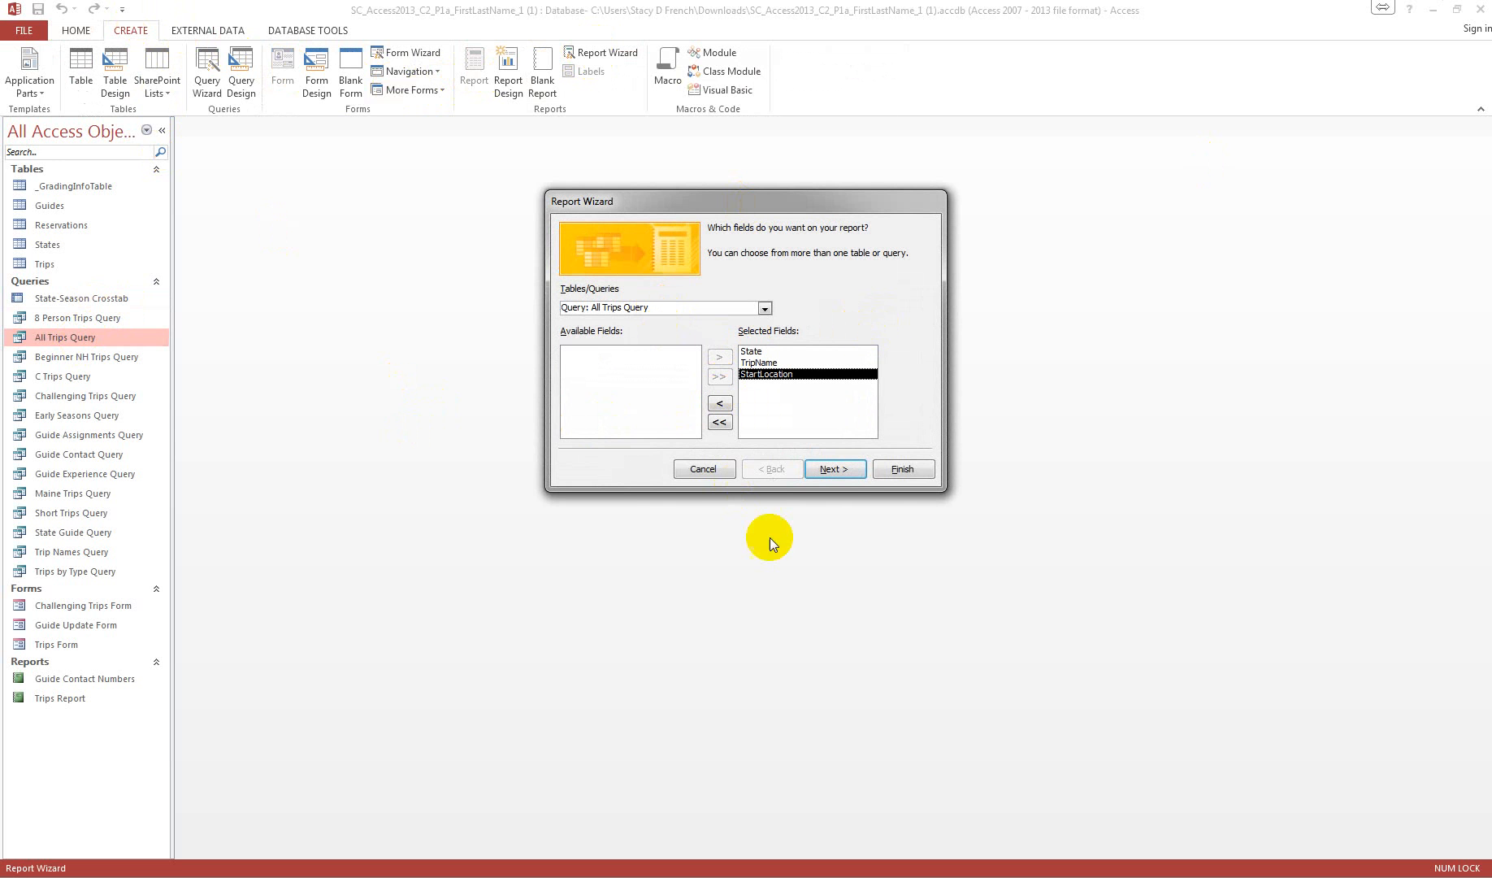
click(835, 469)
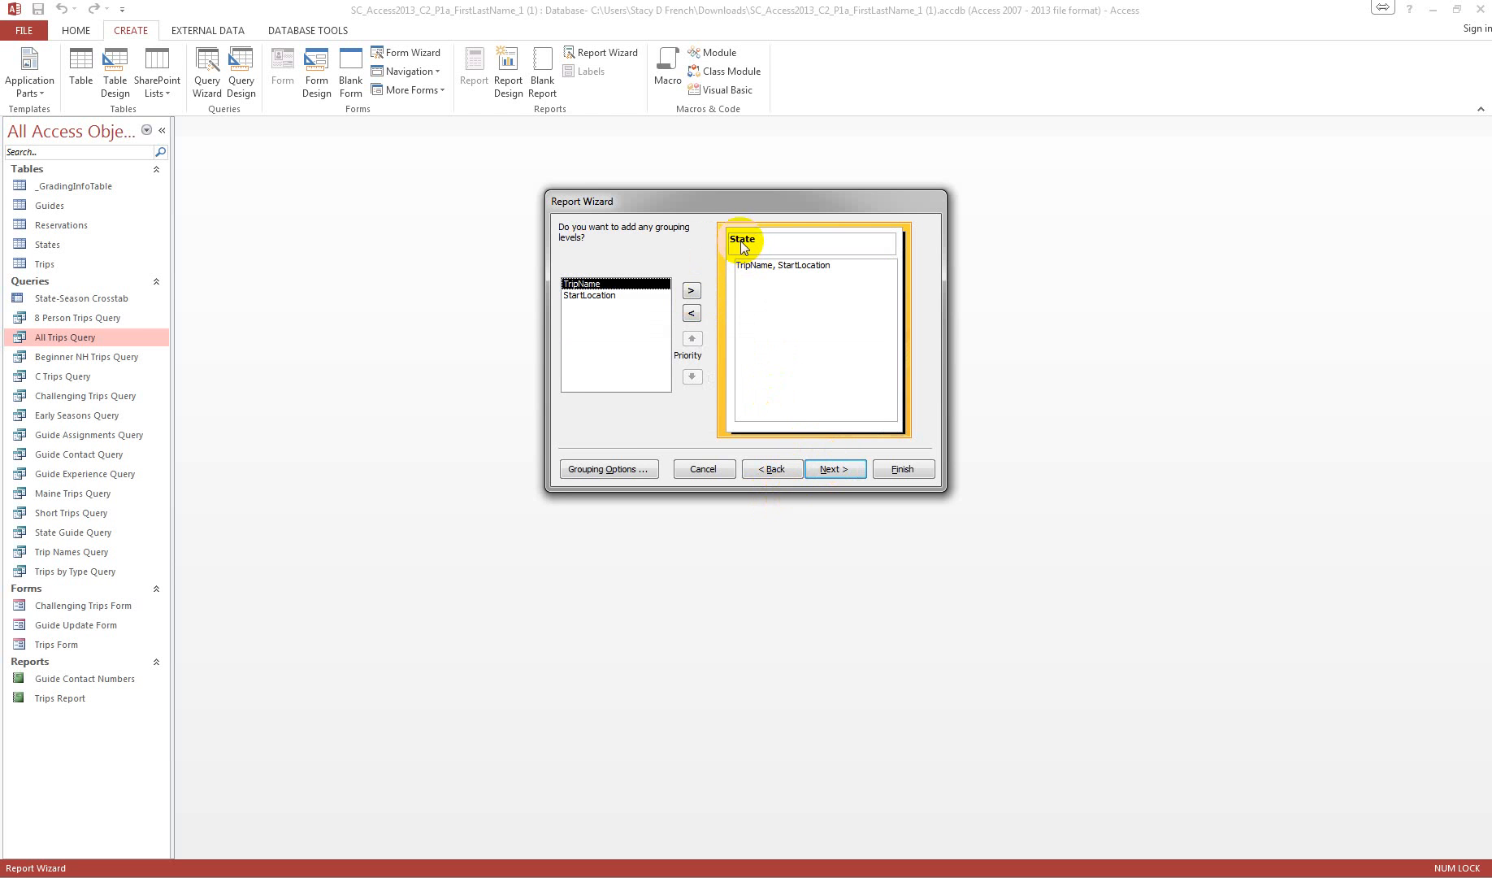
click(837, 469)
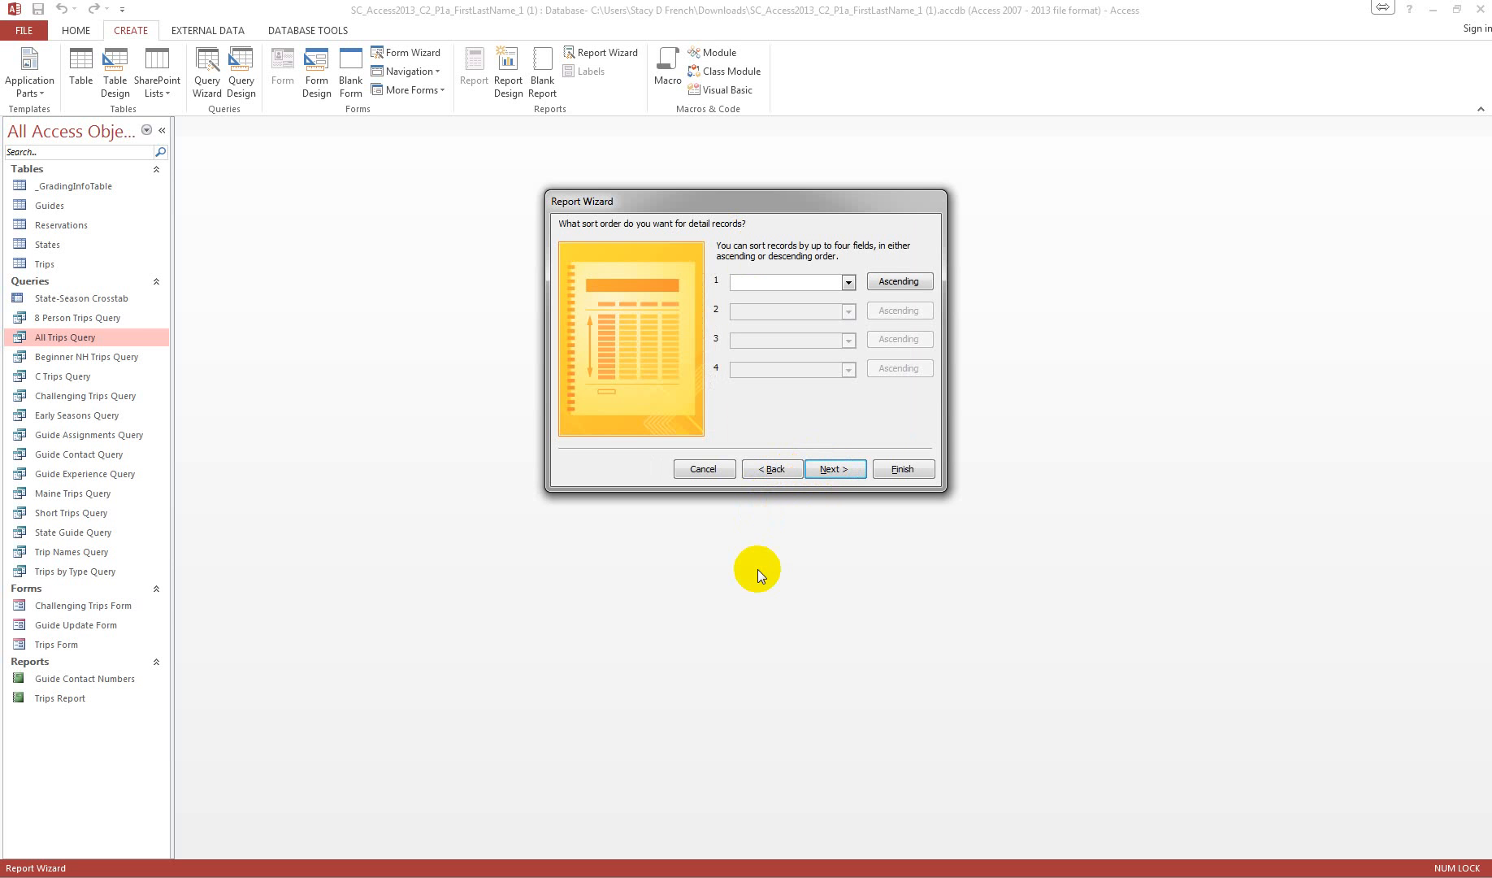
click(839, 470)
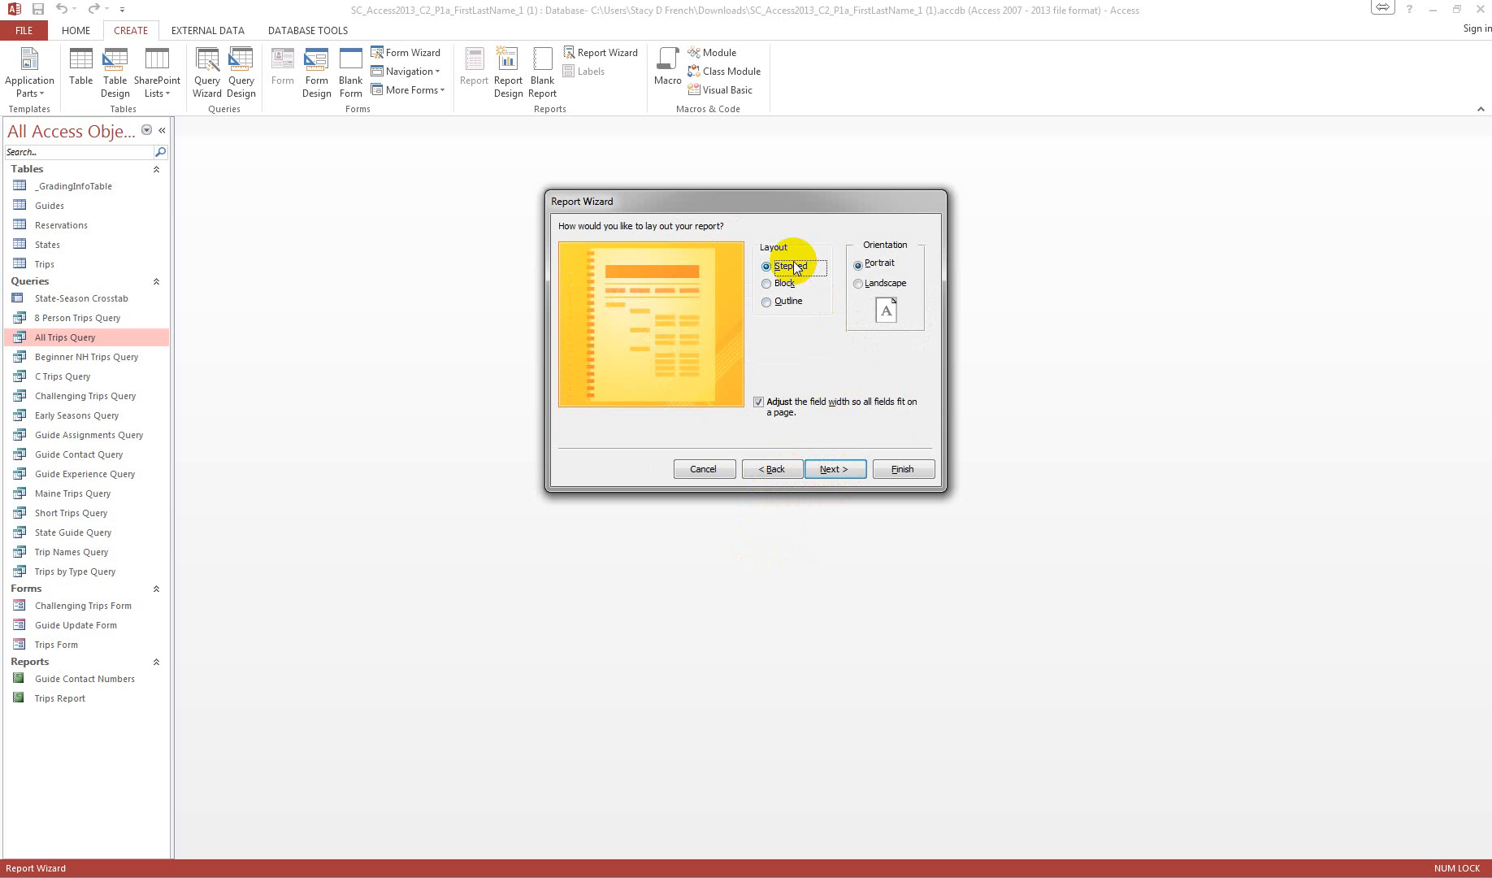
click(842, 470)
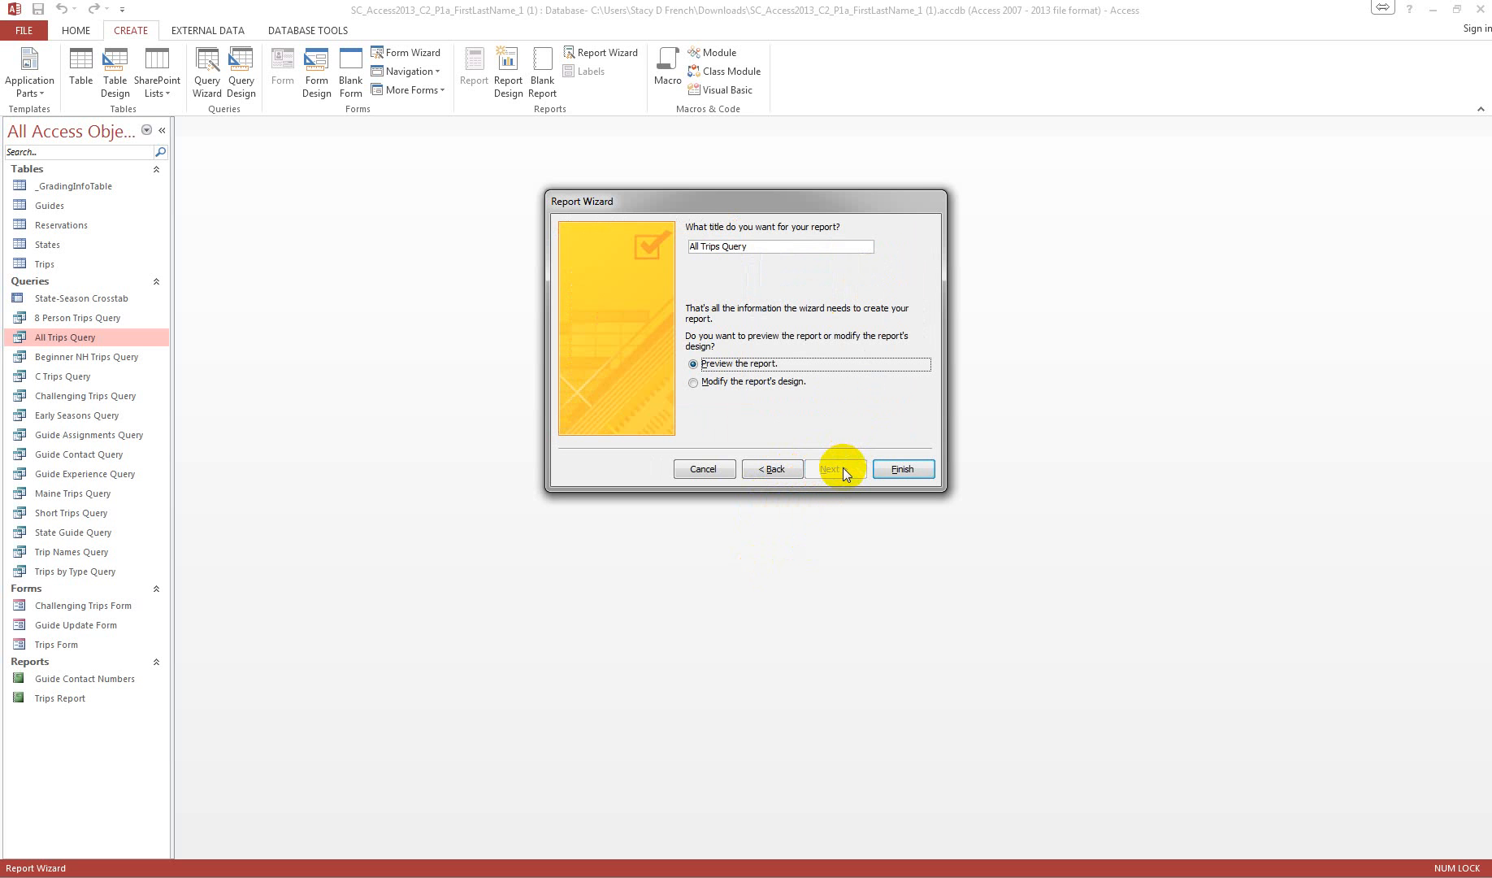
Step: Title the report All Trips Report and finish the wizard with the report preview option
click(772, 246)
drag(722, 246, 817, 251)
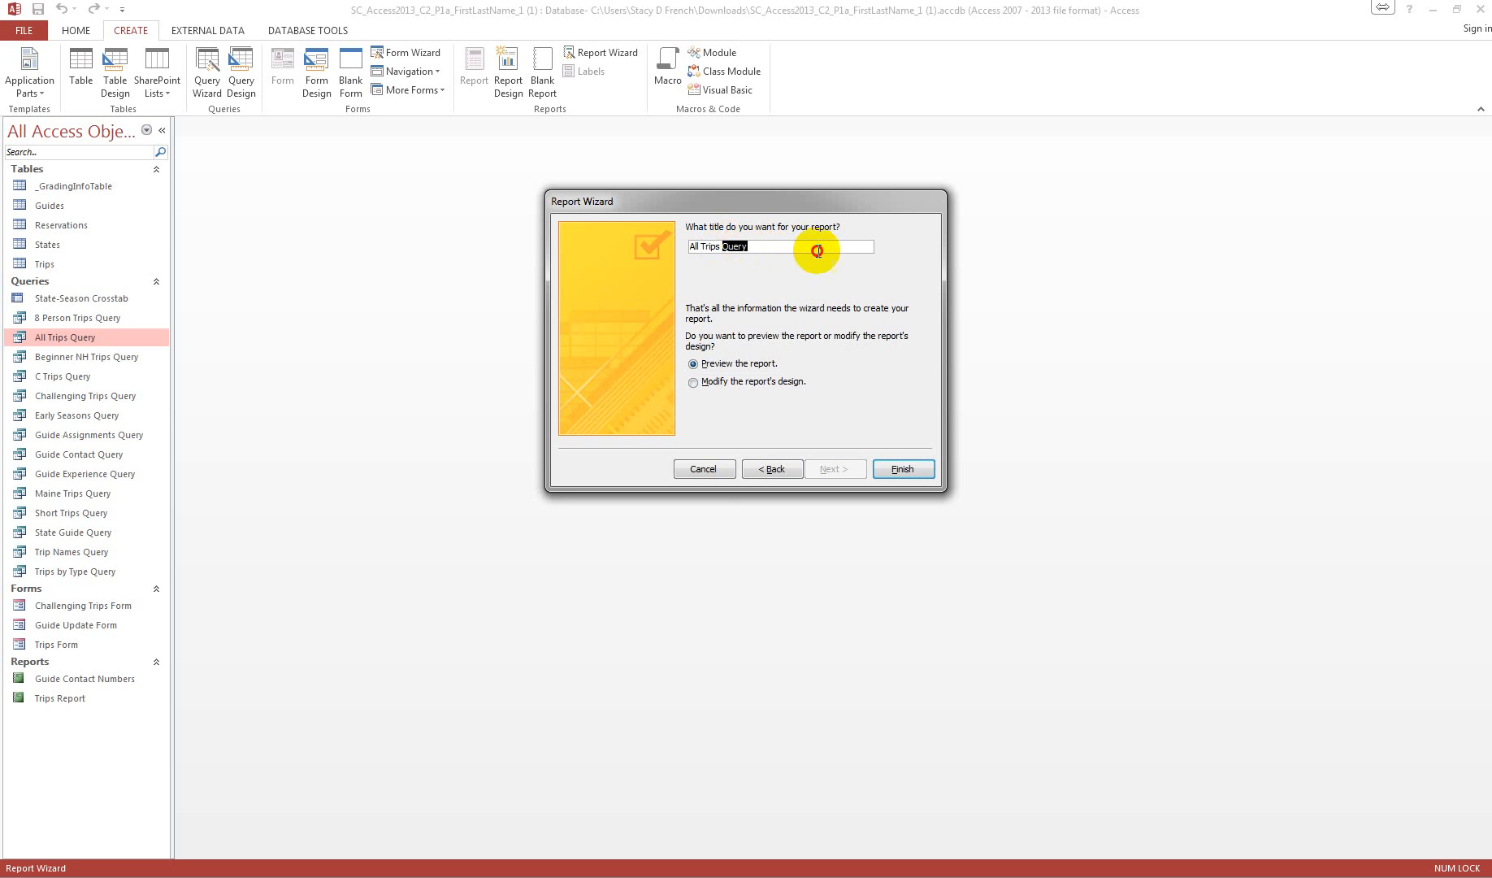
text(Re)
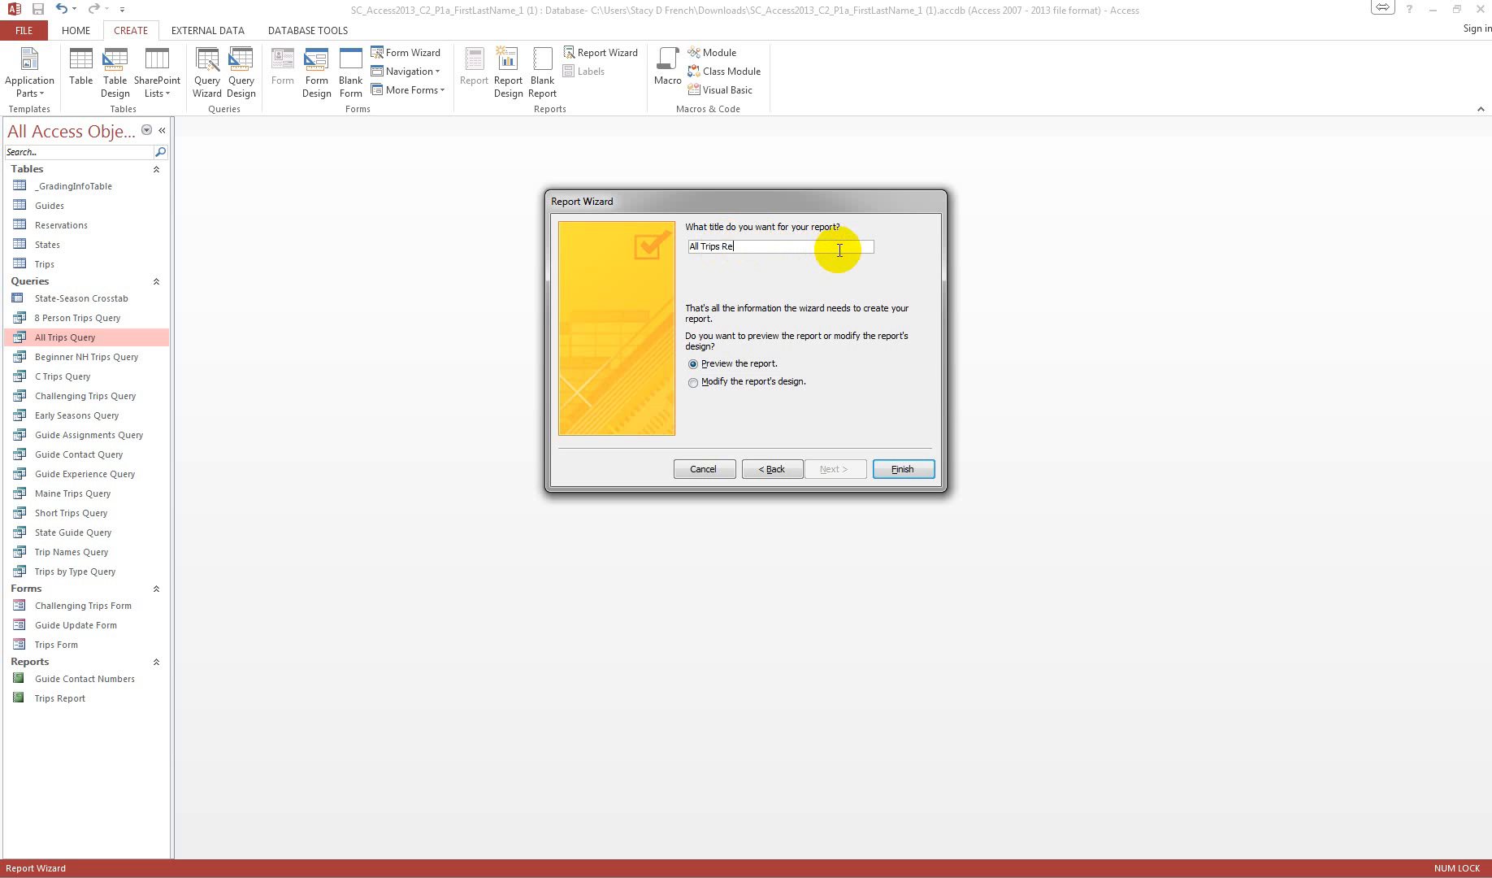
text(port)
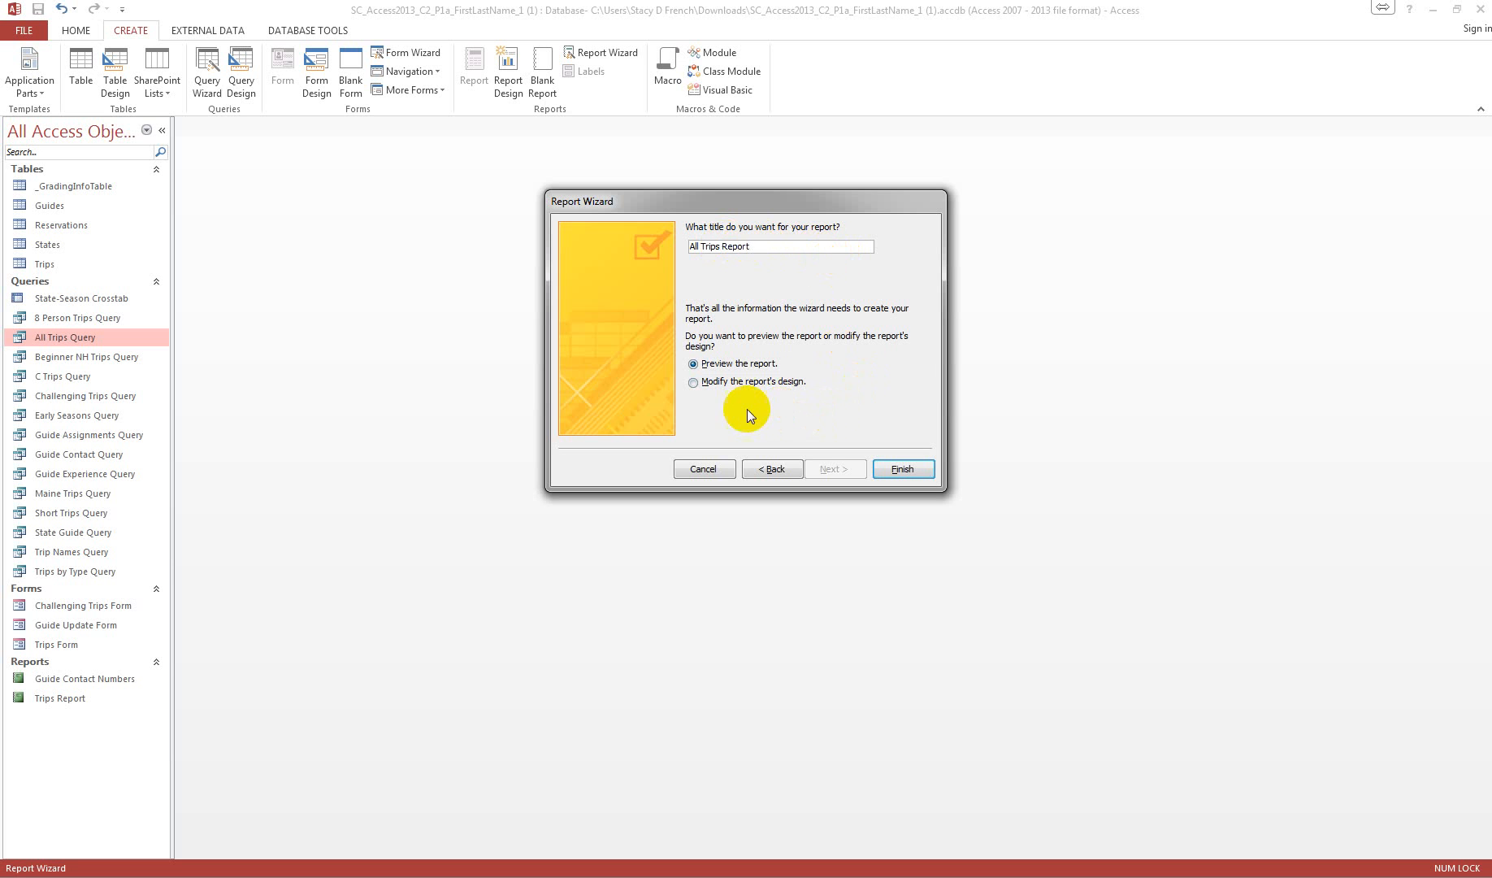
click(895, 471)
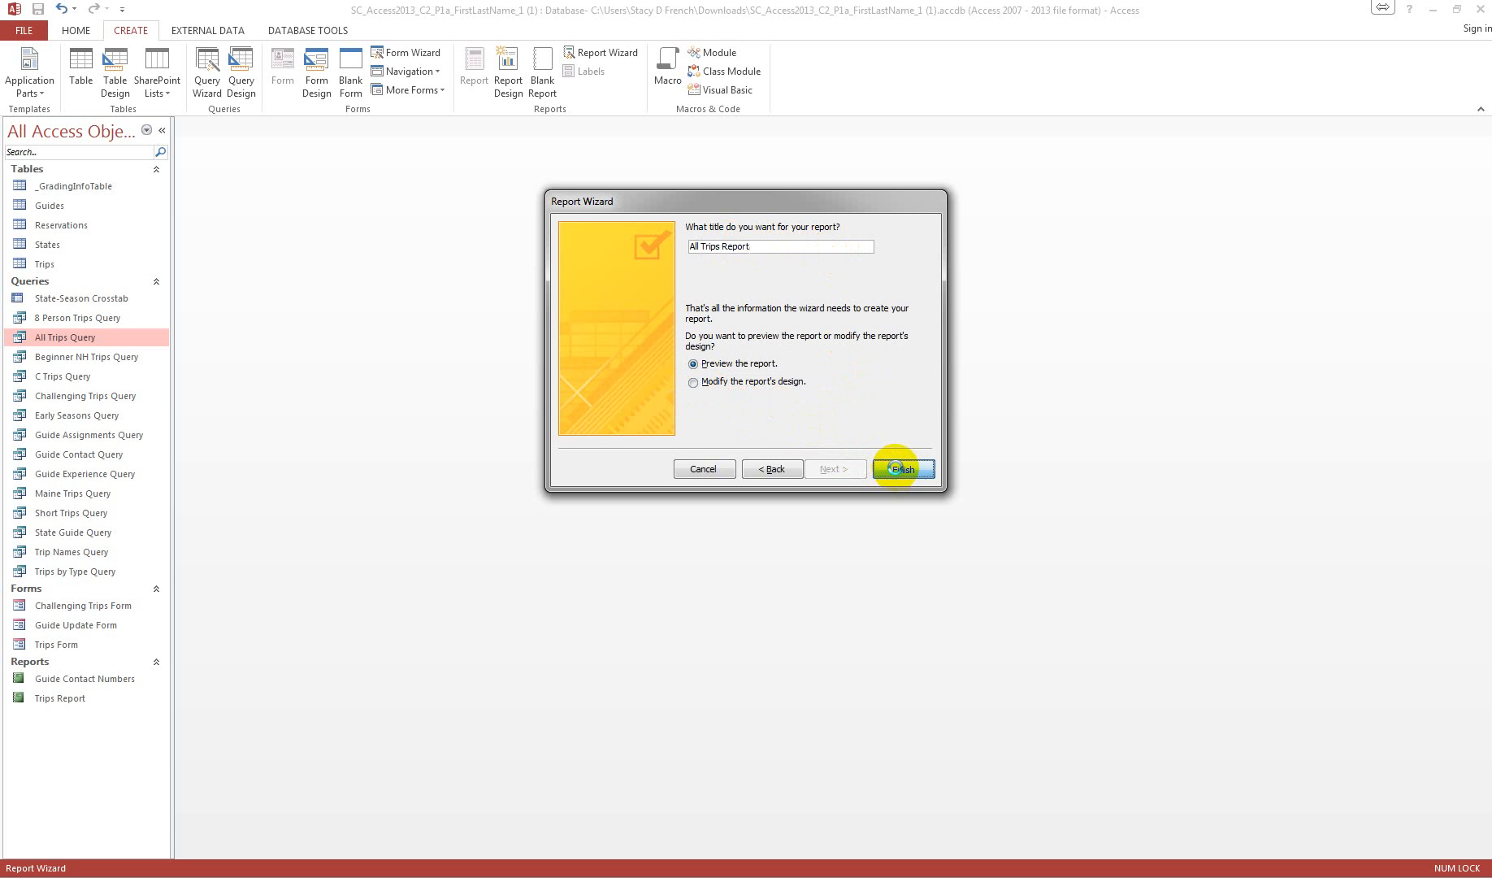